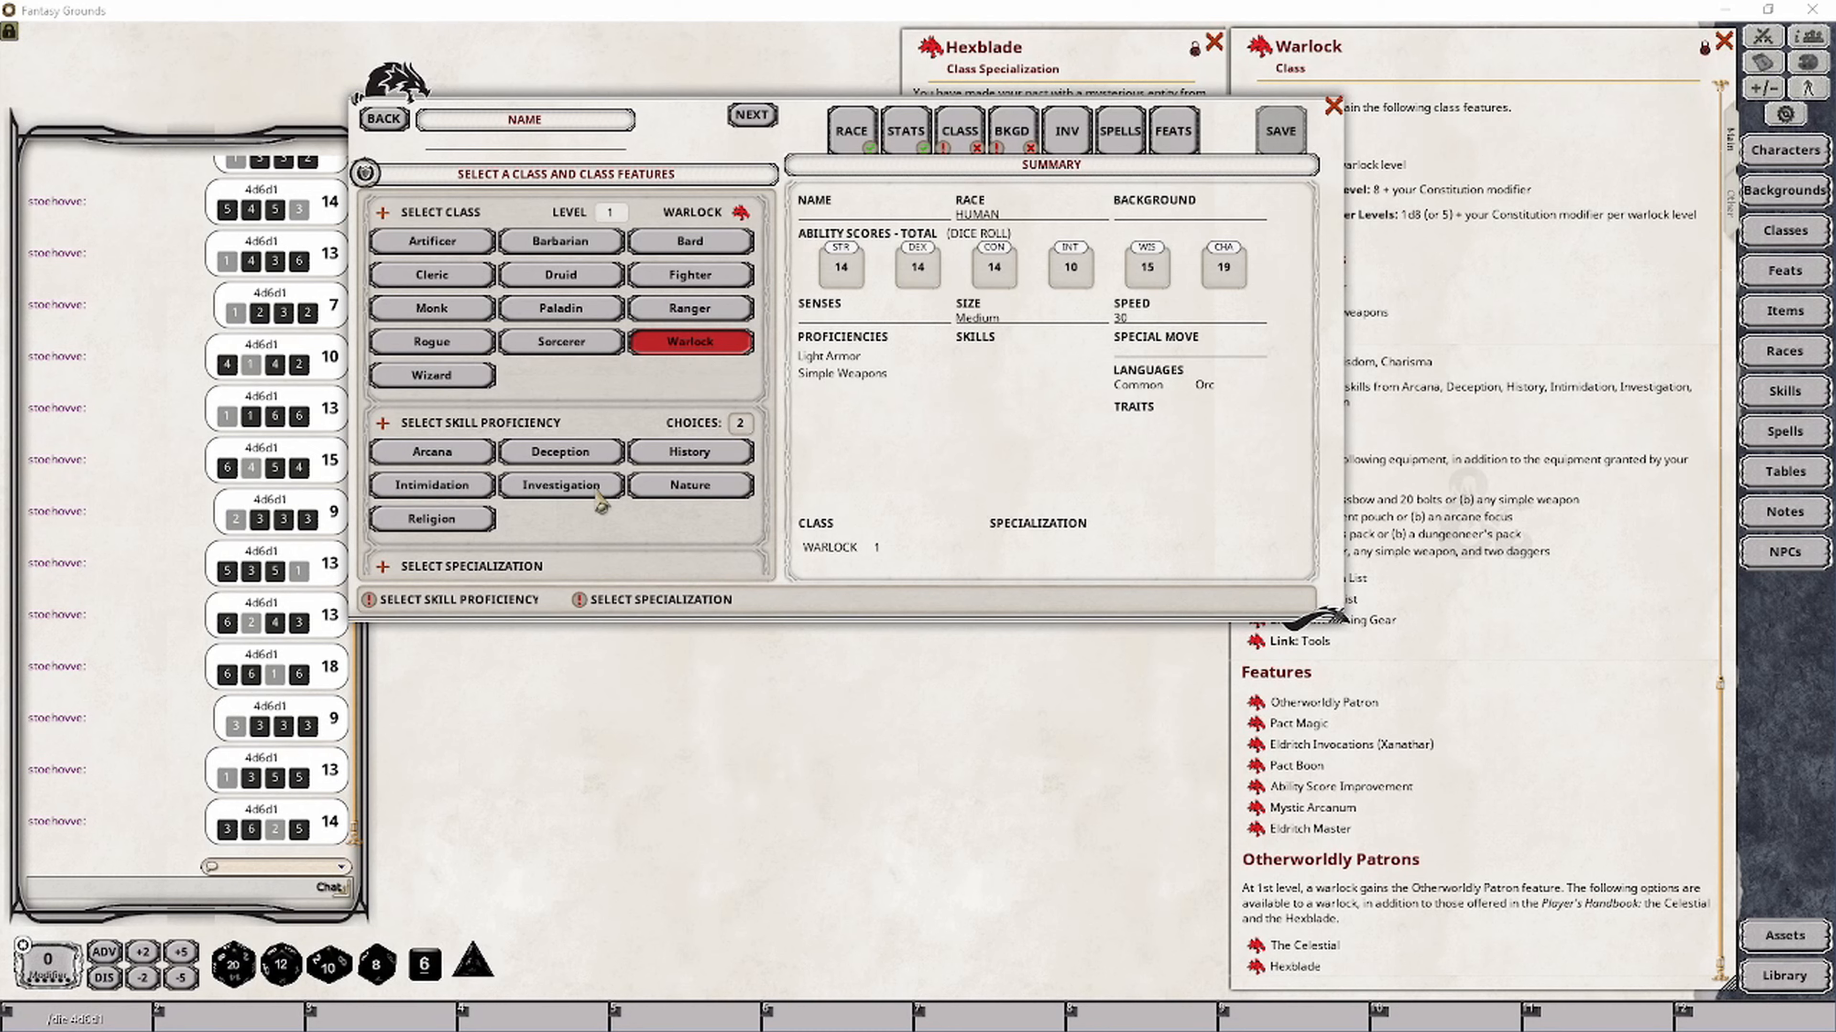
# Choose Hexblade as the warlock's class specialization
pyautogui.scroll(-3, 601, 506)
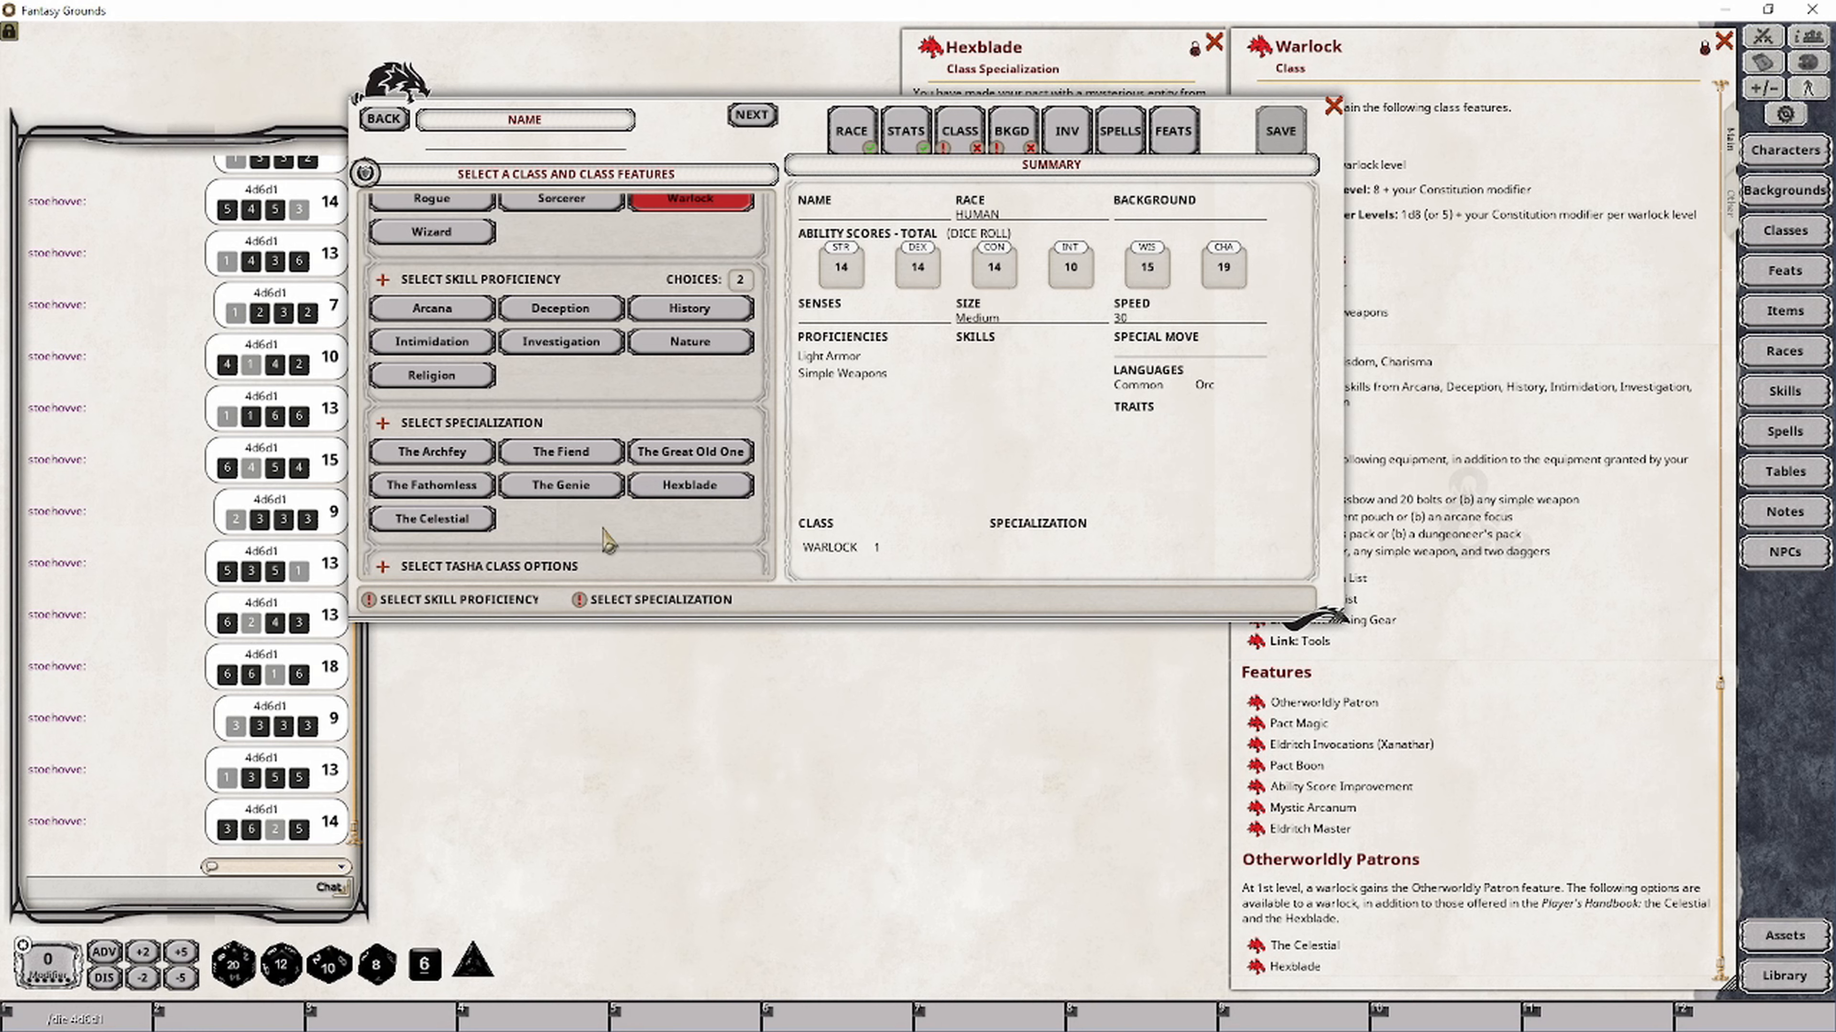
pyautogui.click(691, 486)
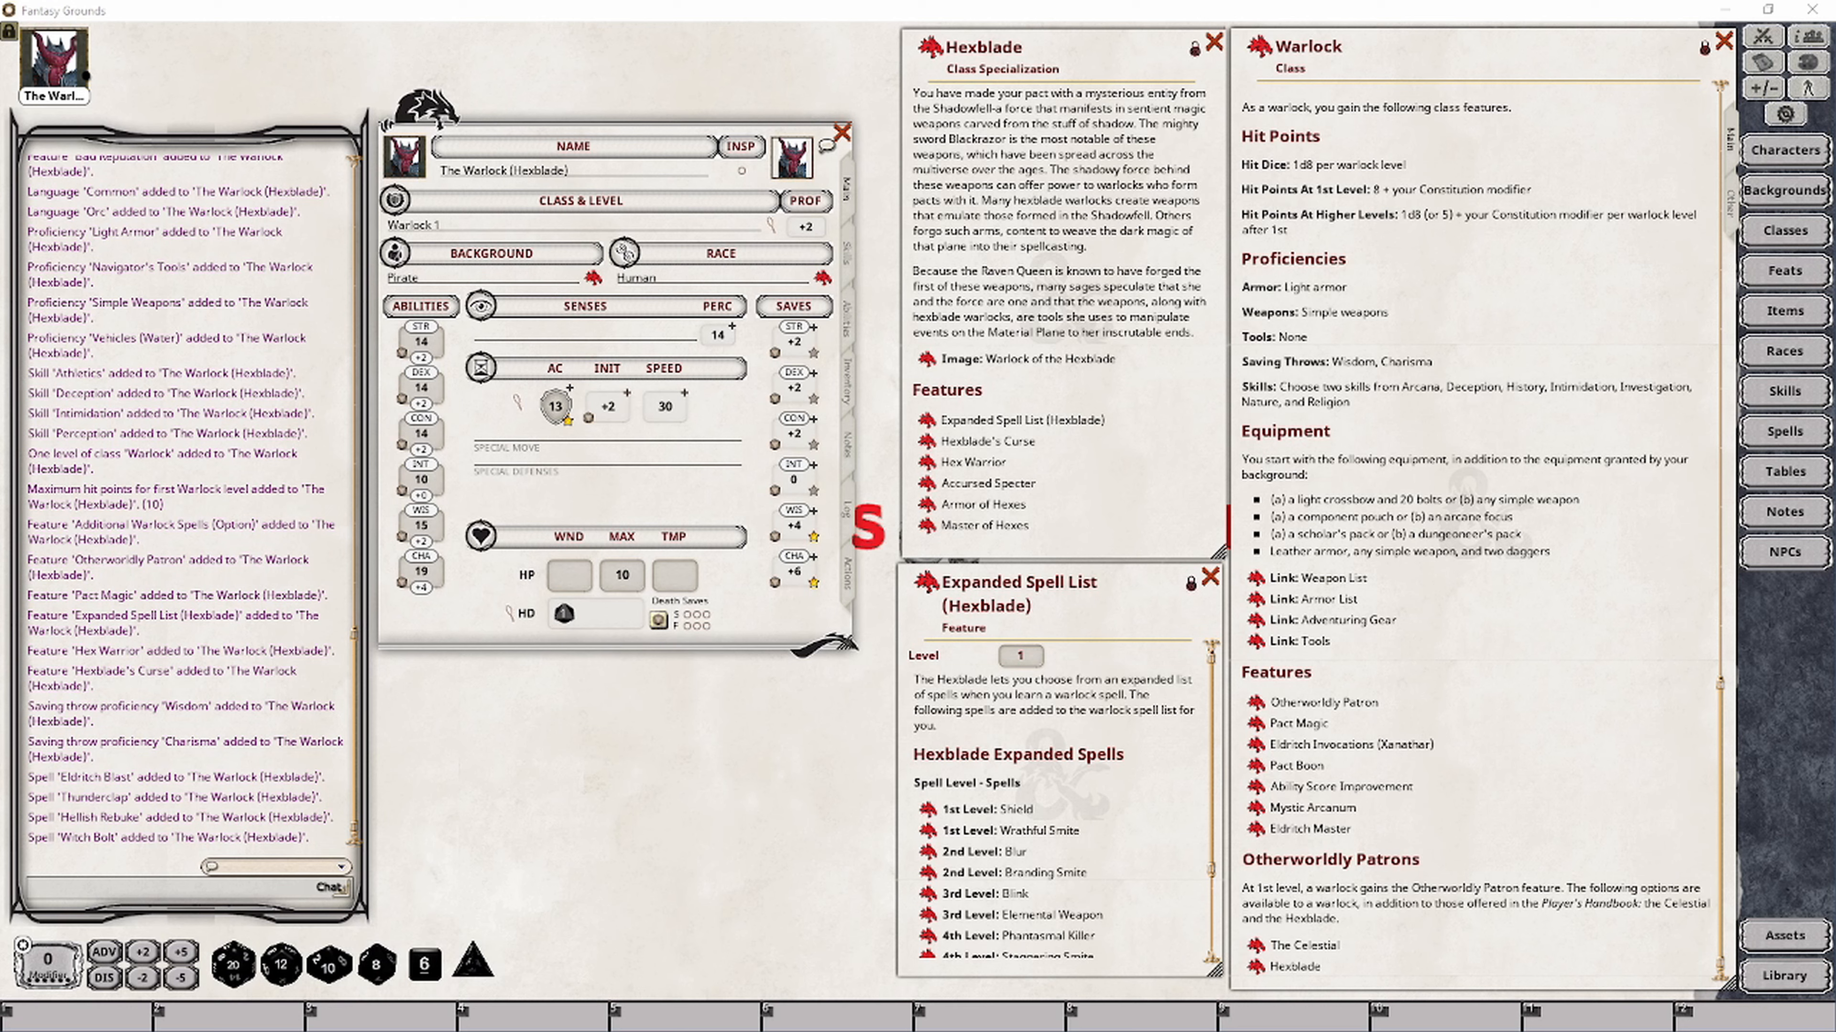
# Review the warlock's Pact Magic feature and its linked Warlock Spells list
pyautogui.click(1273, 724)
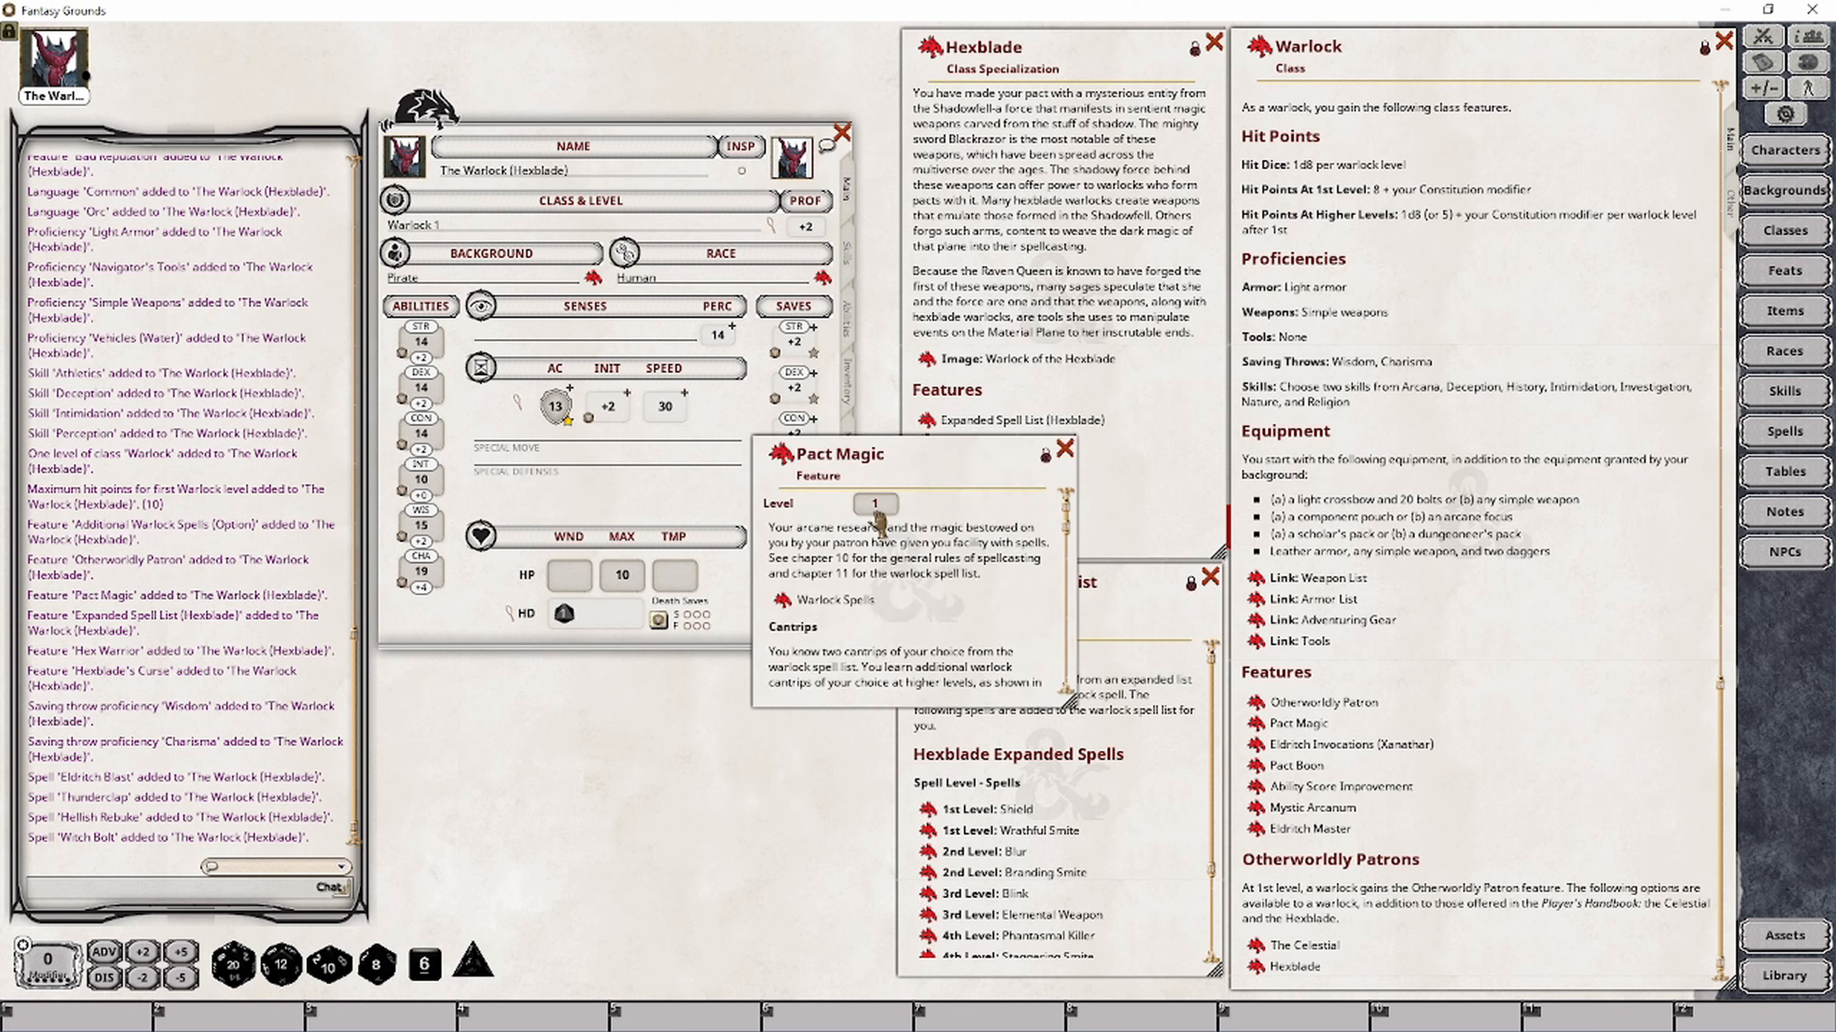
pyautogui.click(782, 599)
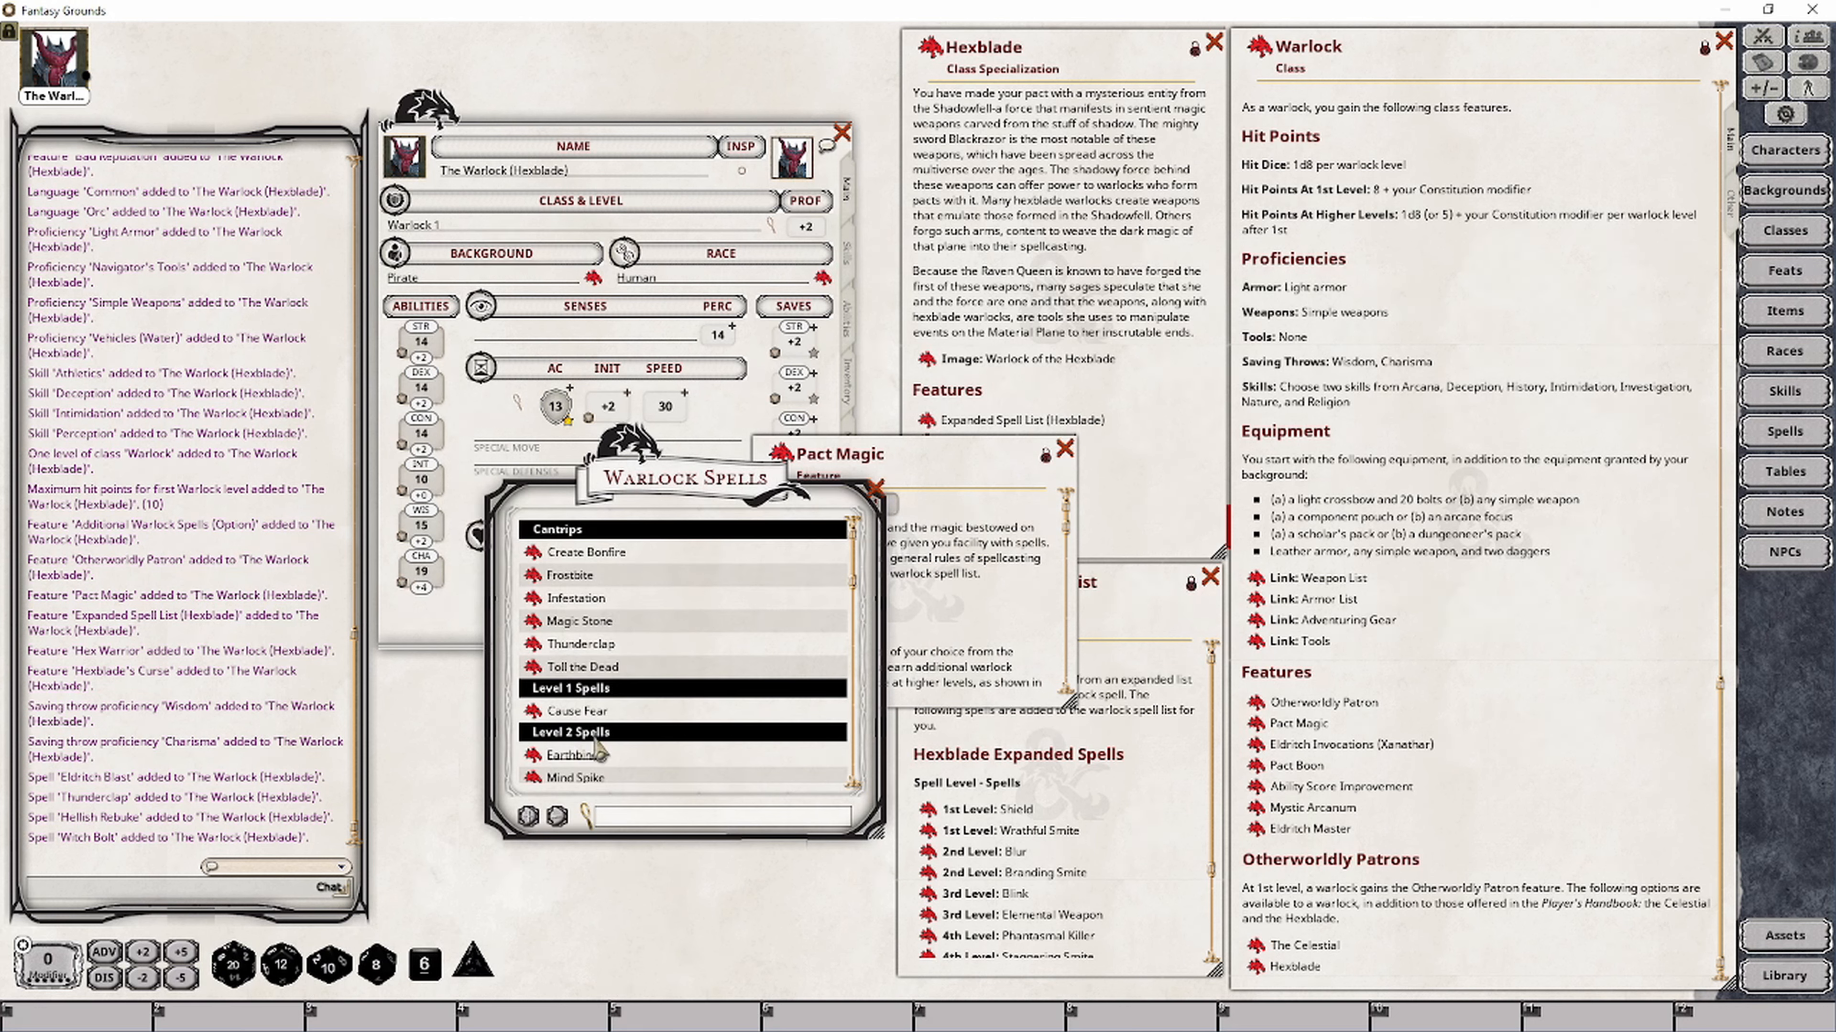
pyautogui.click(1064, 448)
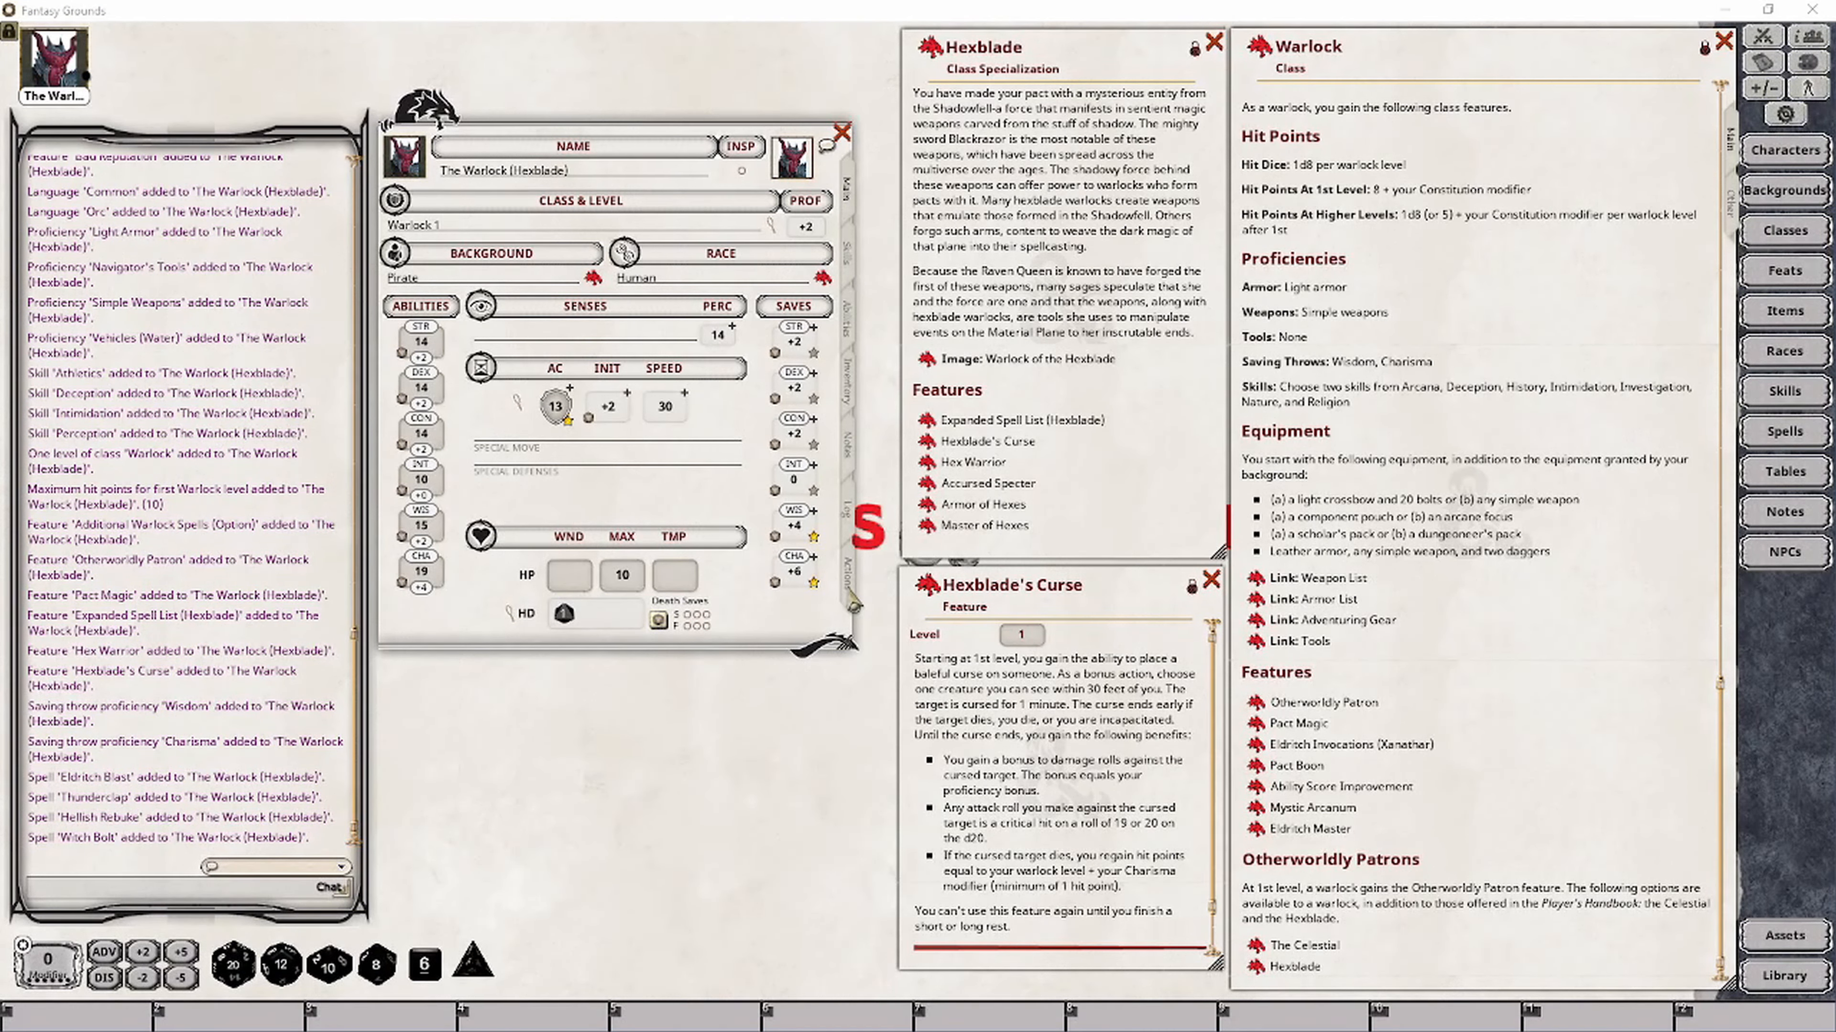
# Assign the Hexblade's Curse power on the character's actions page to a group named Hexblade
pyautogui.click(850, 585)
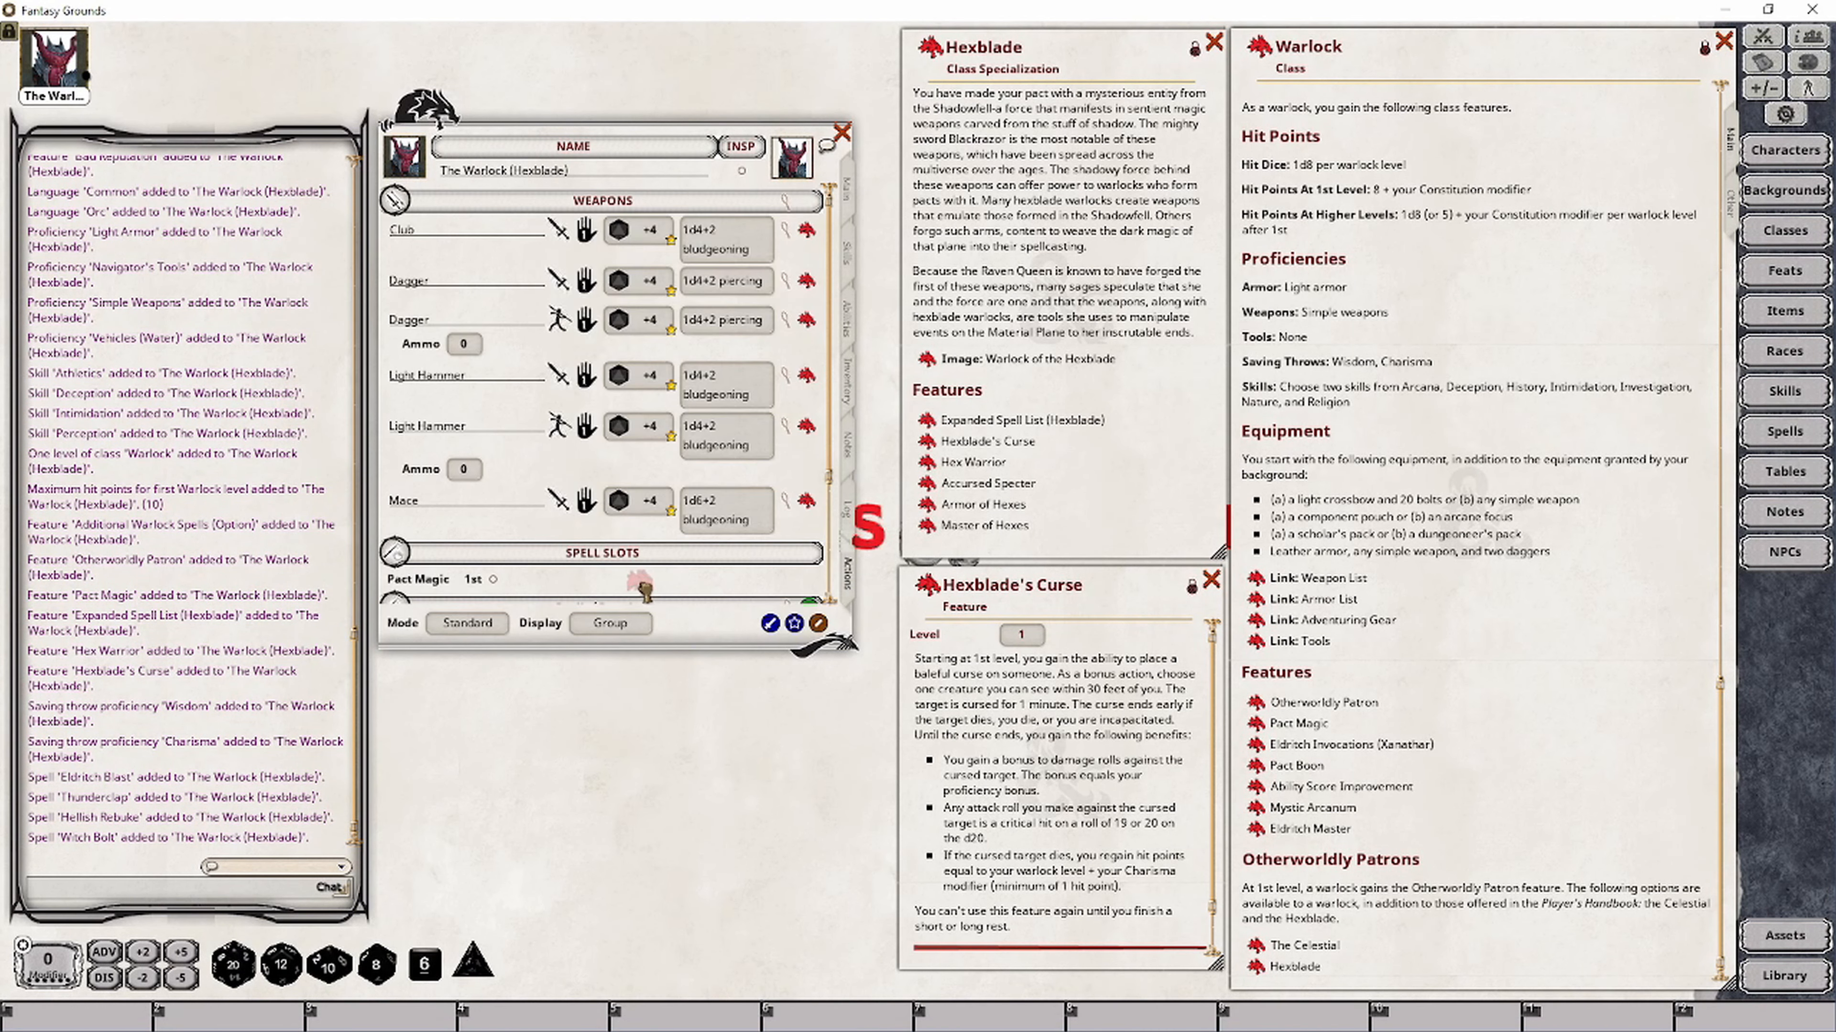
pyautogui.scroll(-3, 654, 514)
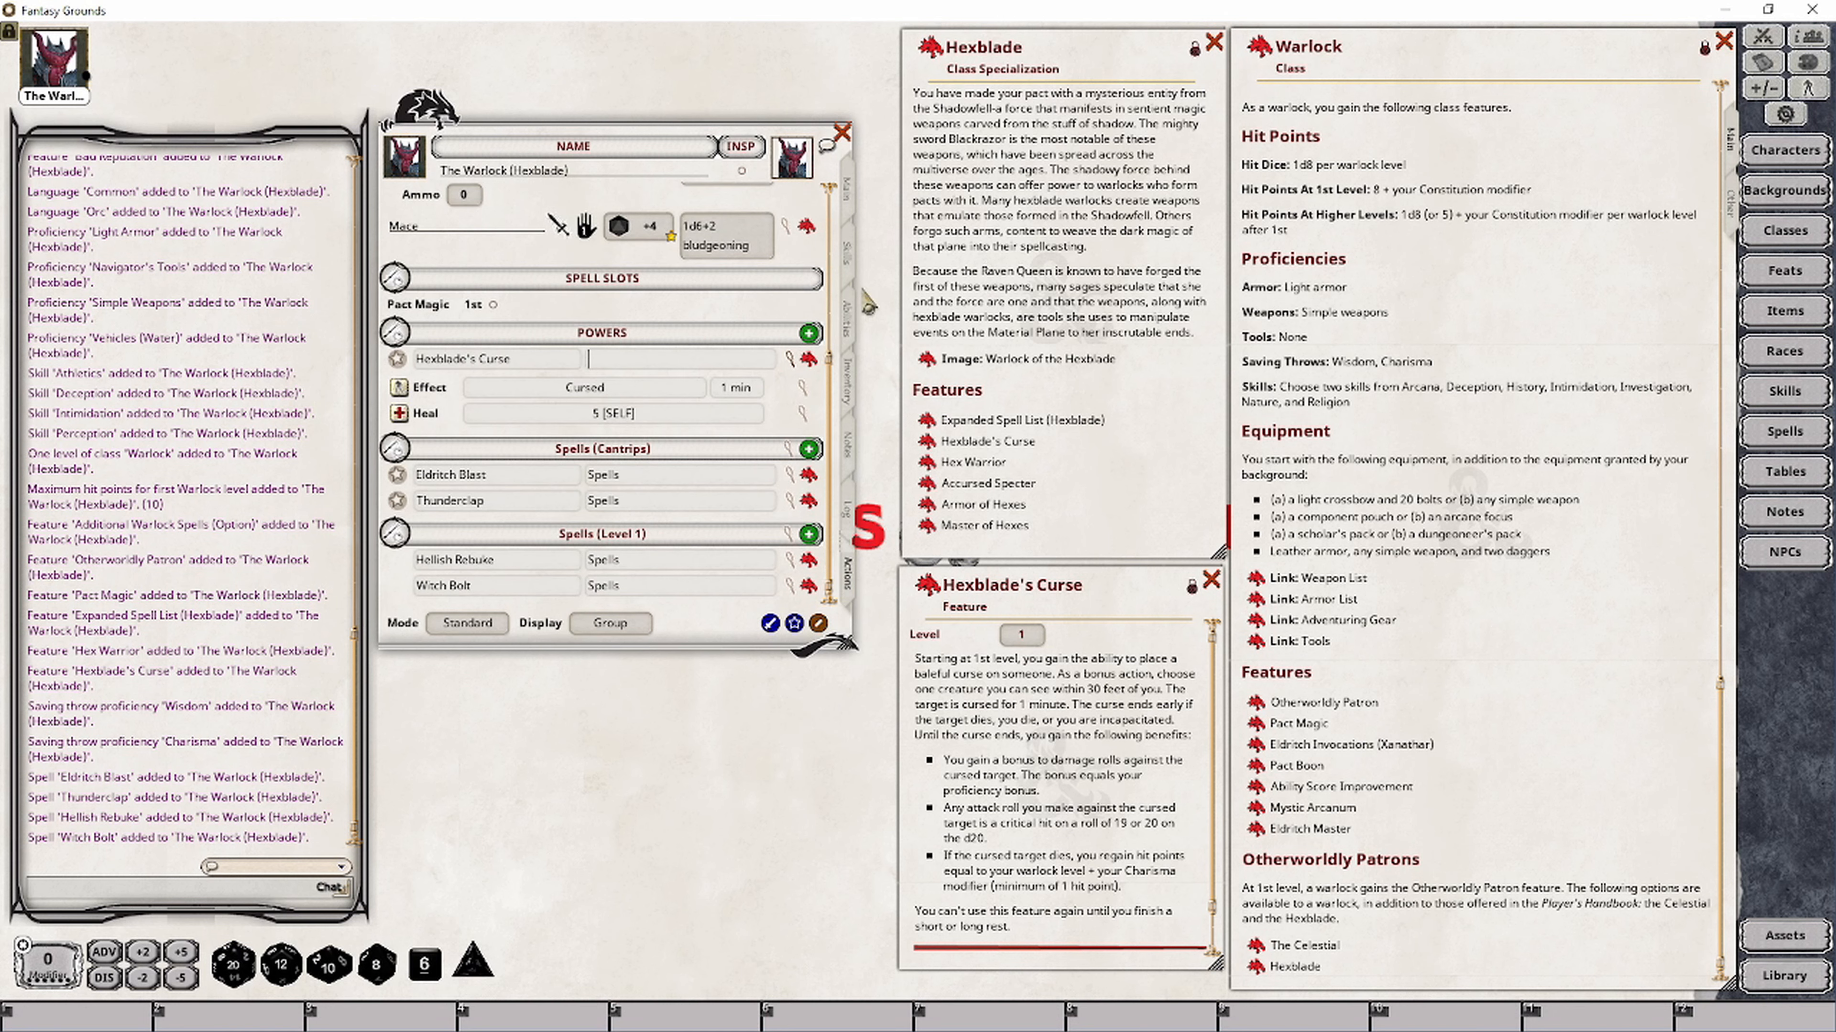
pyautogui.write('Hexblade')
pyautogui.press('Return')
# Examine the targeting, type and stat modifiers of the Hexblade's Curse heal action
pyautogui.click(802, 413)
pyautogui.moveTo(947, 442); pyautogui.dragTo(618, 577)
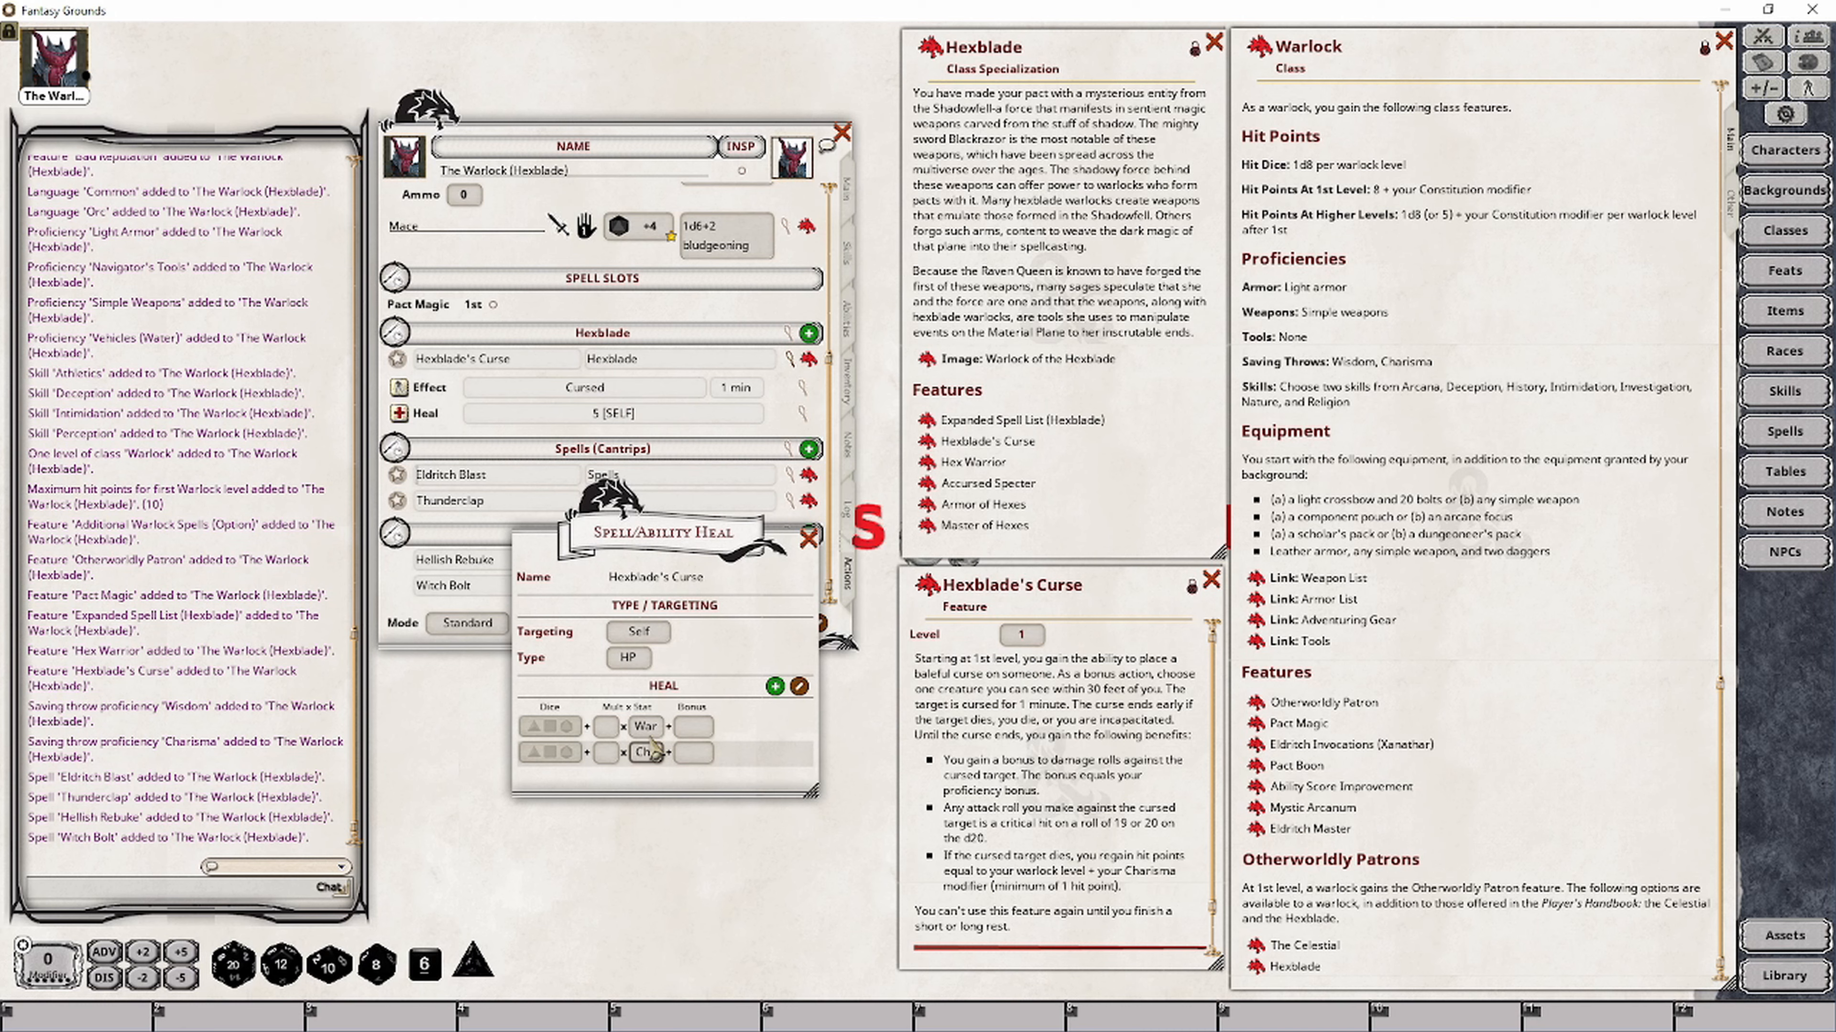
pyautogui.click(809, 538)
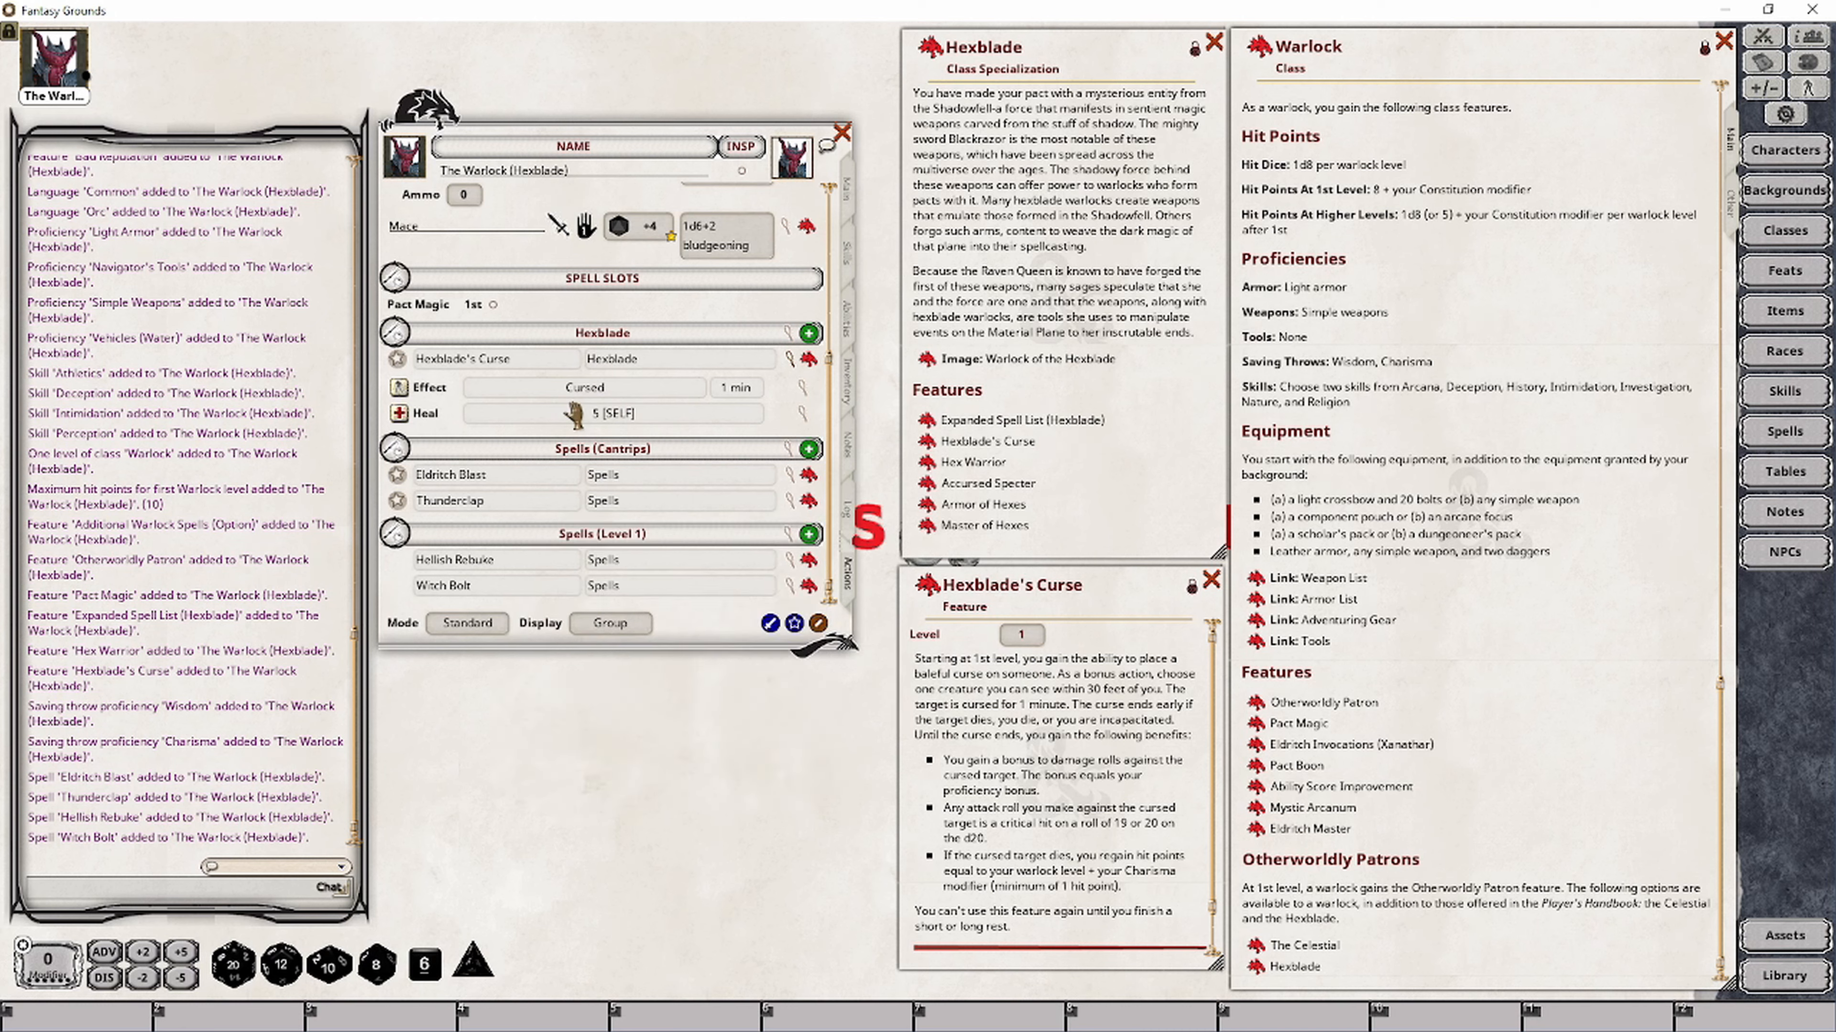
# Add two blank effect actions to the Hexblade's Curse power
pyautogui.rightClick(756, 400)
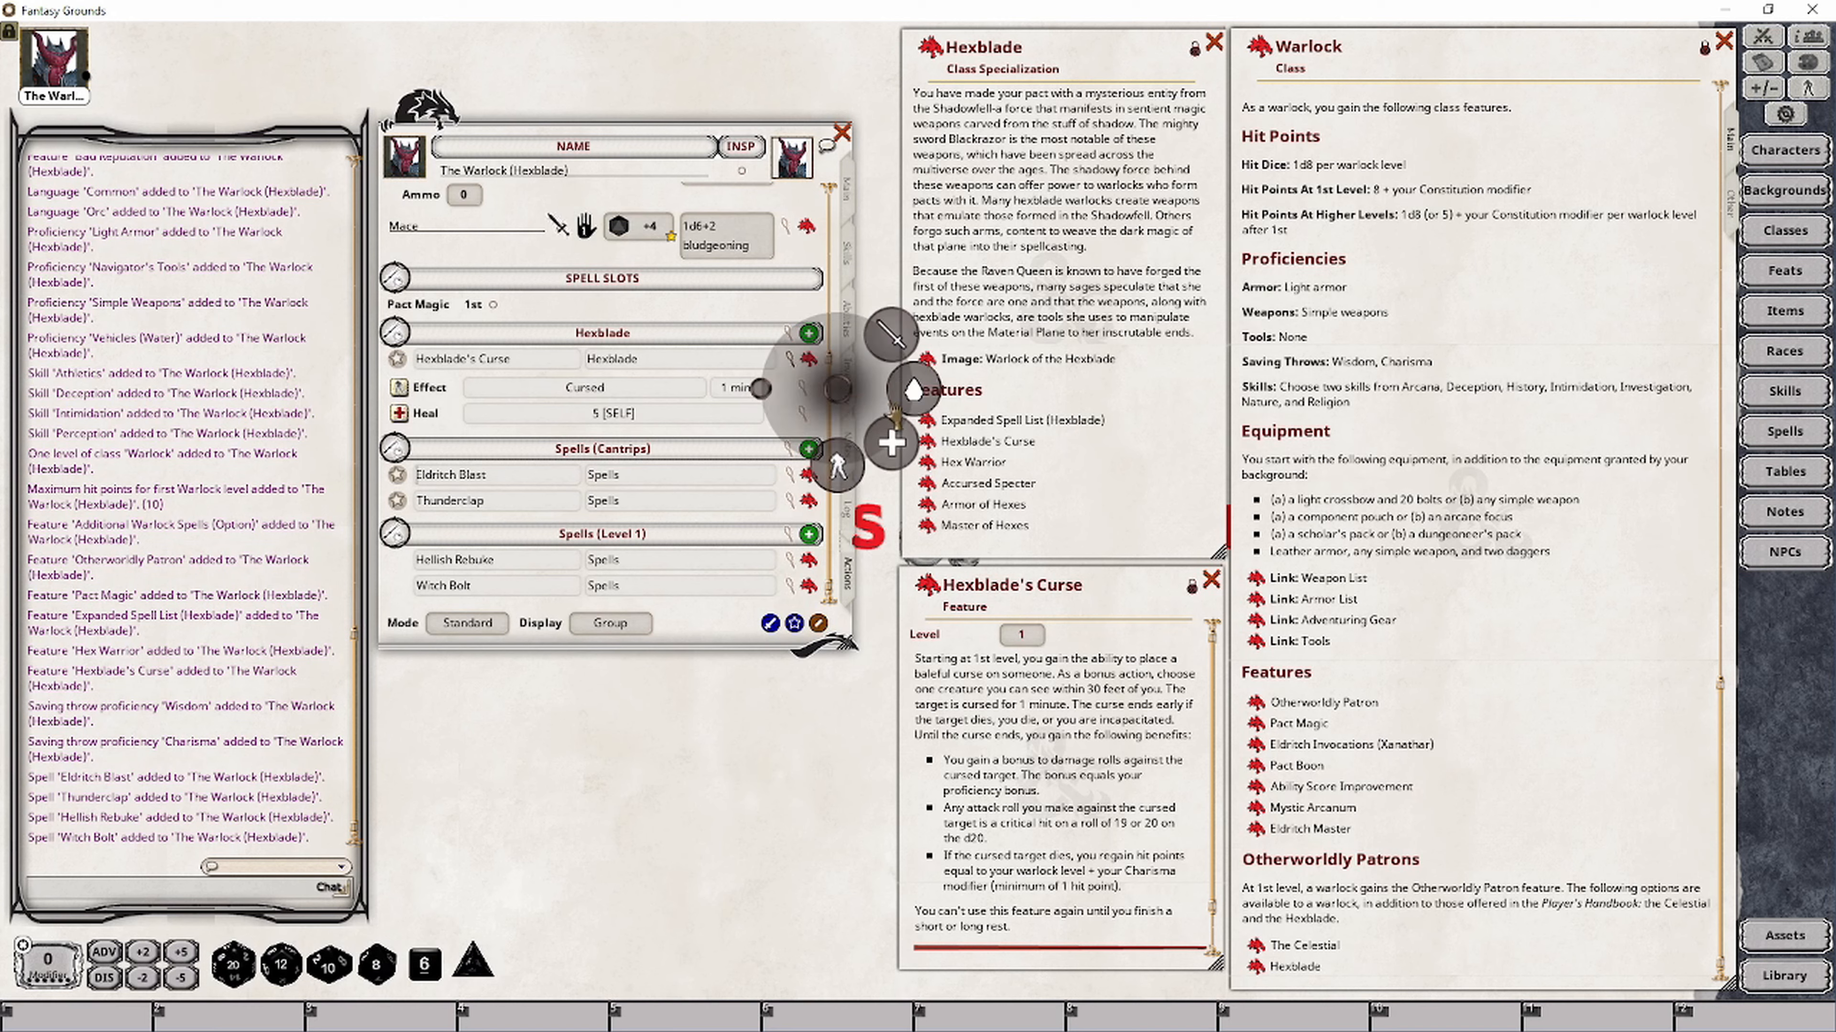
pyautogui.click(837, 466)
pyautogui.rightClick(740, 417)
pyautogui.click(822, 499)
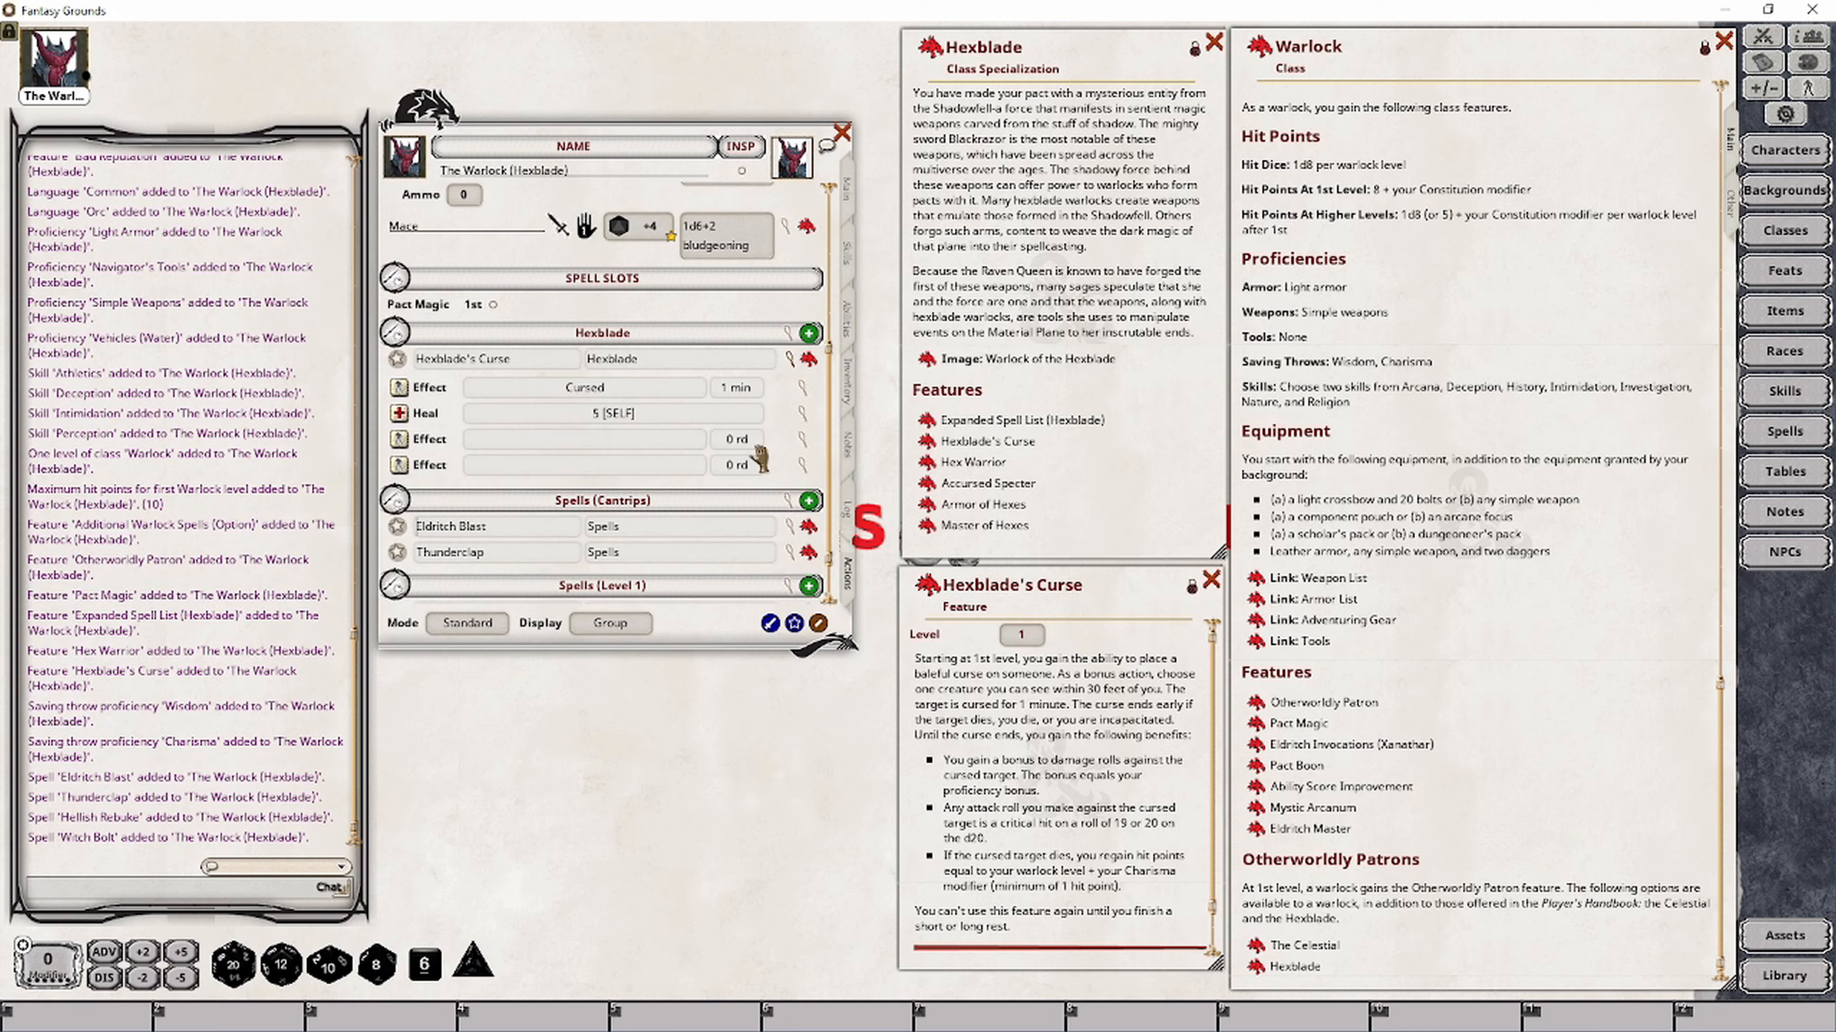
# Give the first blank effect the description "Hexblade's Curse" and close its settings
pyautogui.click(801, 439)
pyautogui.moveTo(887, 425); pyautogui.dragTo(938, 496)
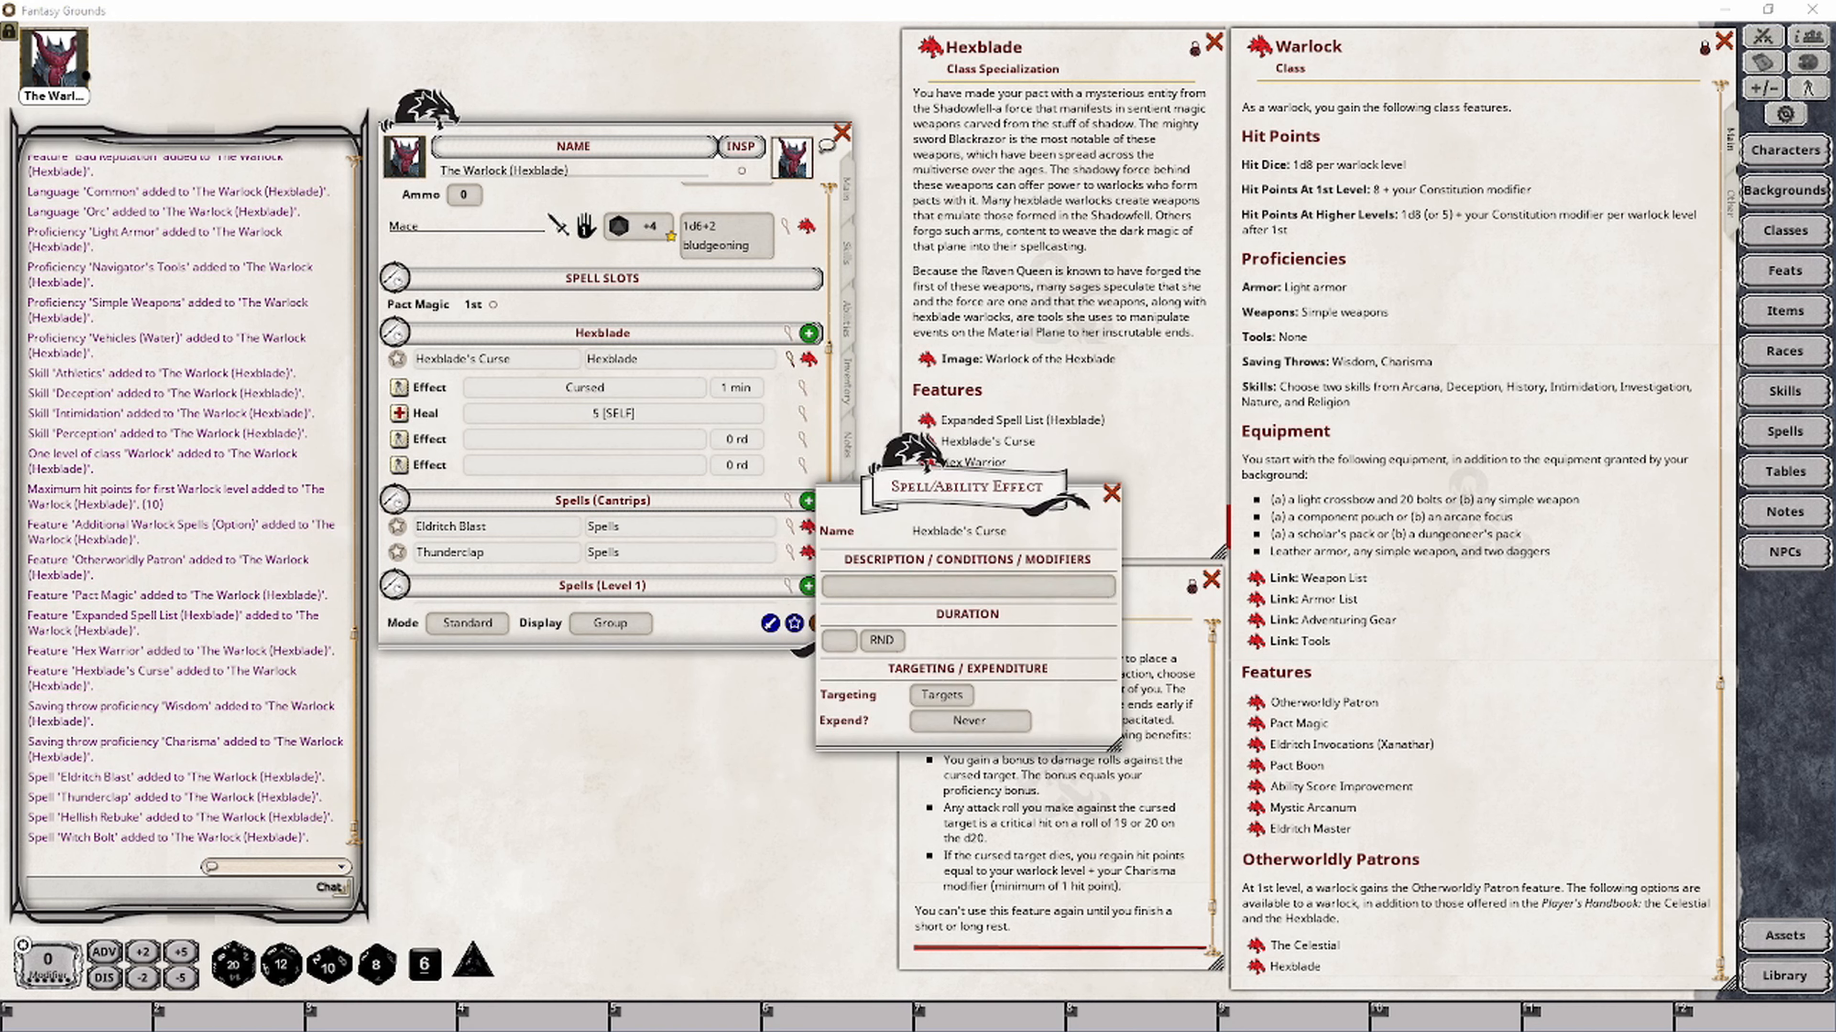
pyautogui.click(869, 591)
pyautogui.write("Hexblade's Curse")
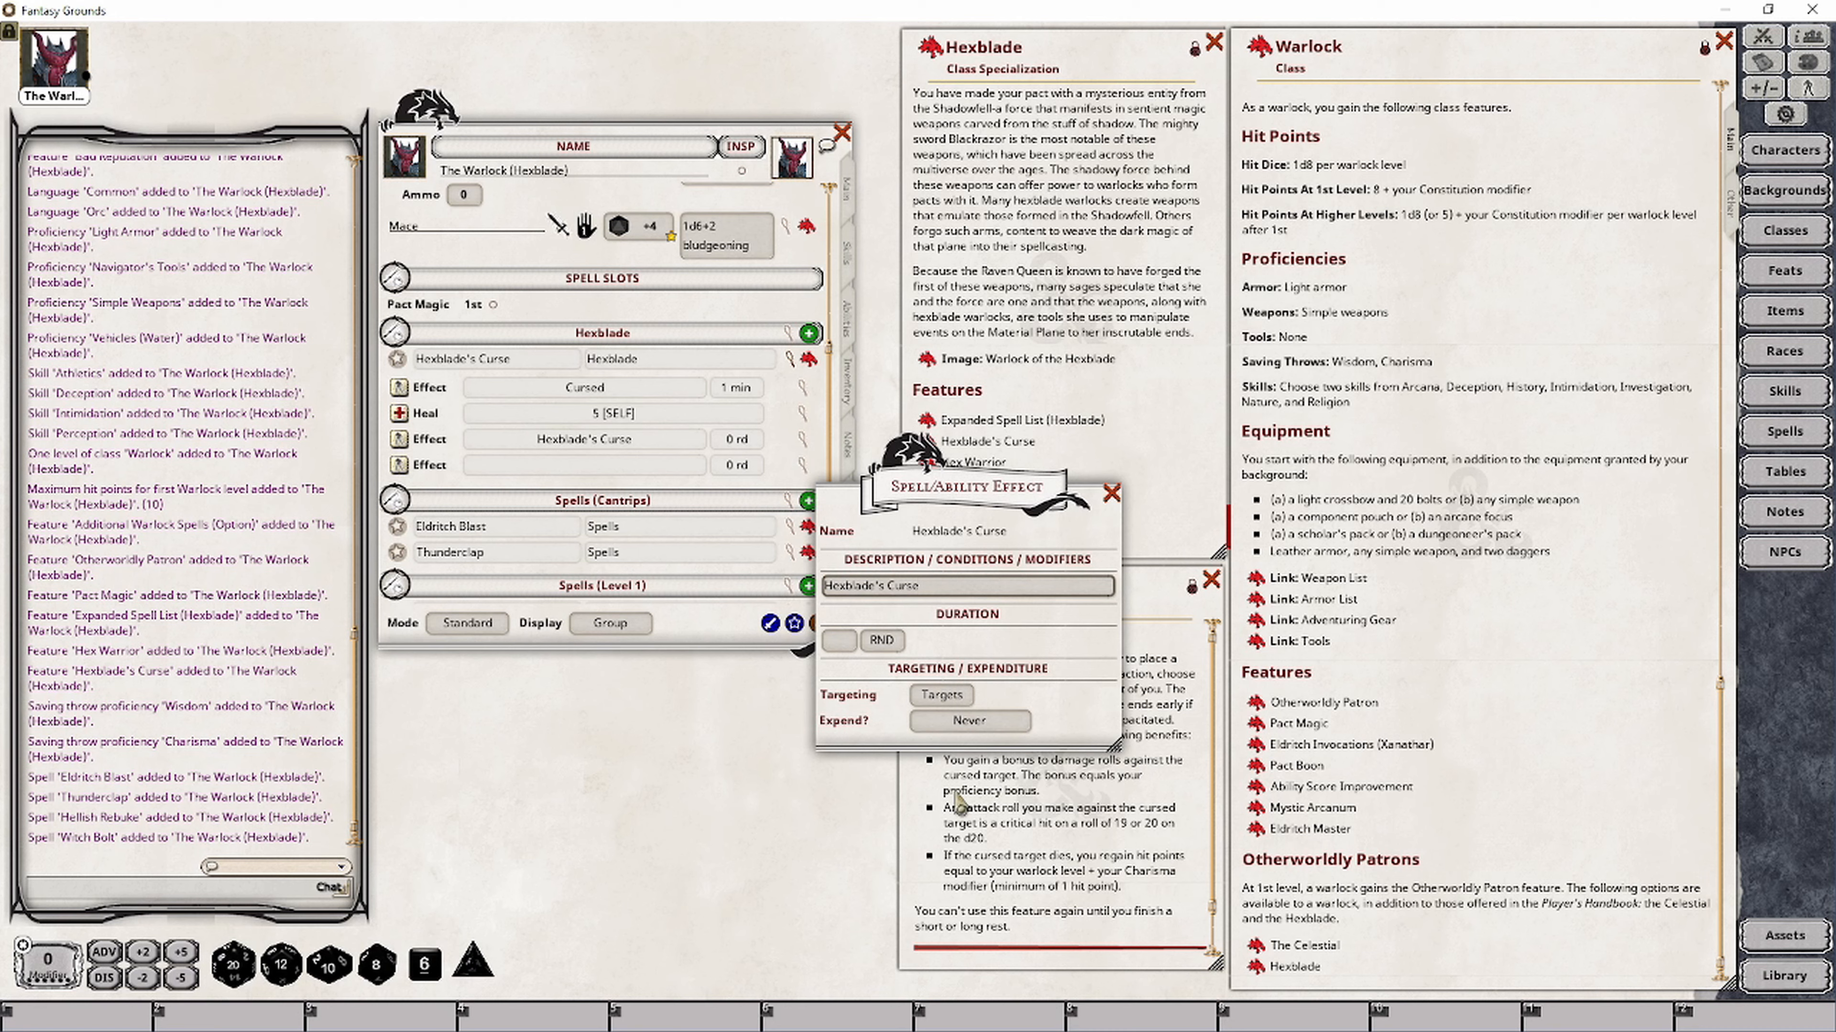
pyautogui.click(1111, 493)
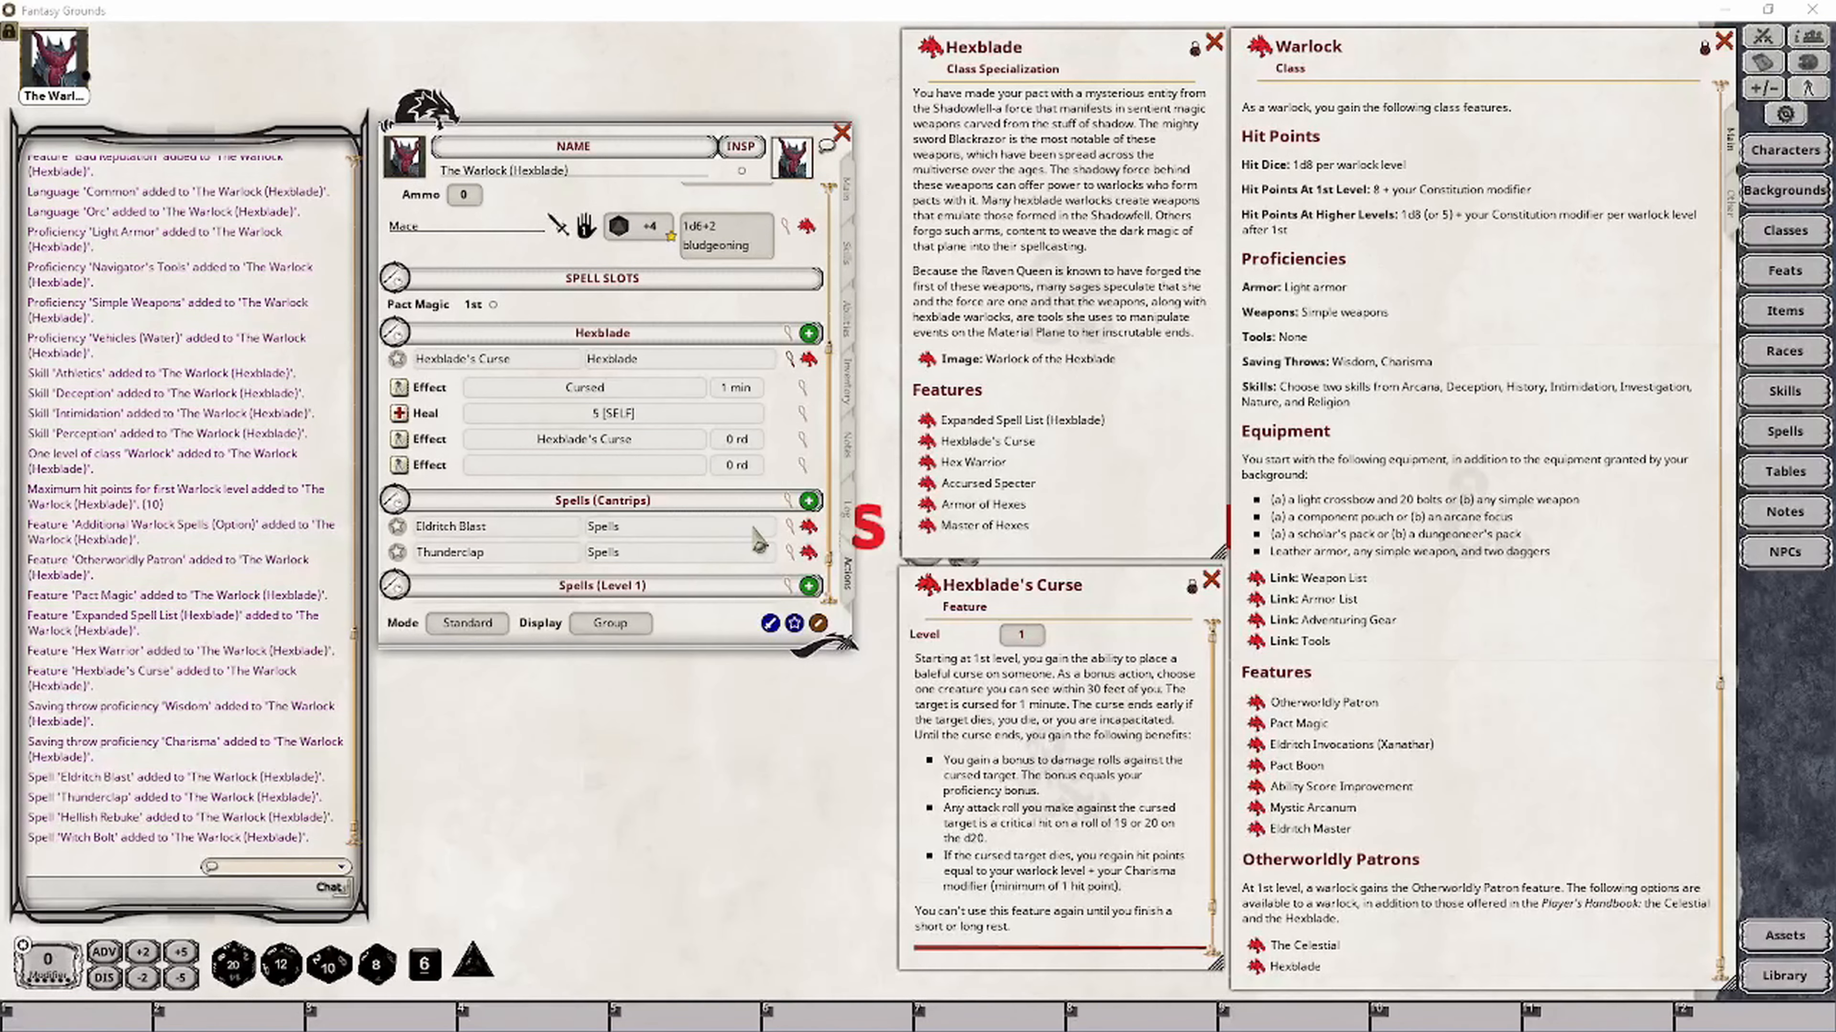
# Define the remaining blank effect as "Hexblade's Curse; IFT: CUSTOM(Hexblade's Curse); DMG: [PRF]", targeting Self and expending on next roll
pyautogui.click(801, 466)
pyautogui.click(880, 623)
pyautogui.write("Hexblade's Curse; IFT: CUSTOM(Hexblade's Curse); DMG: [PRF]")
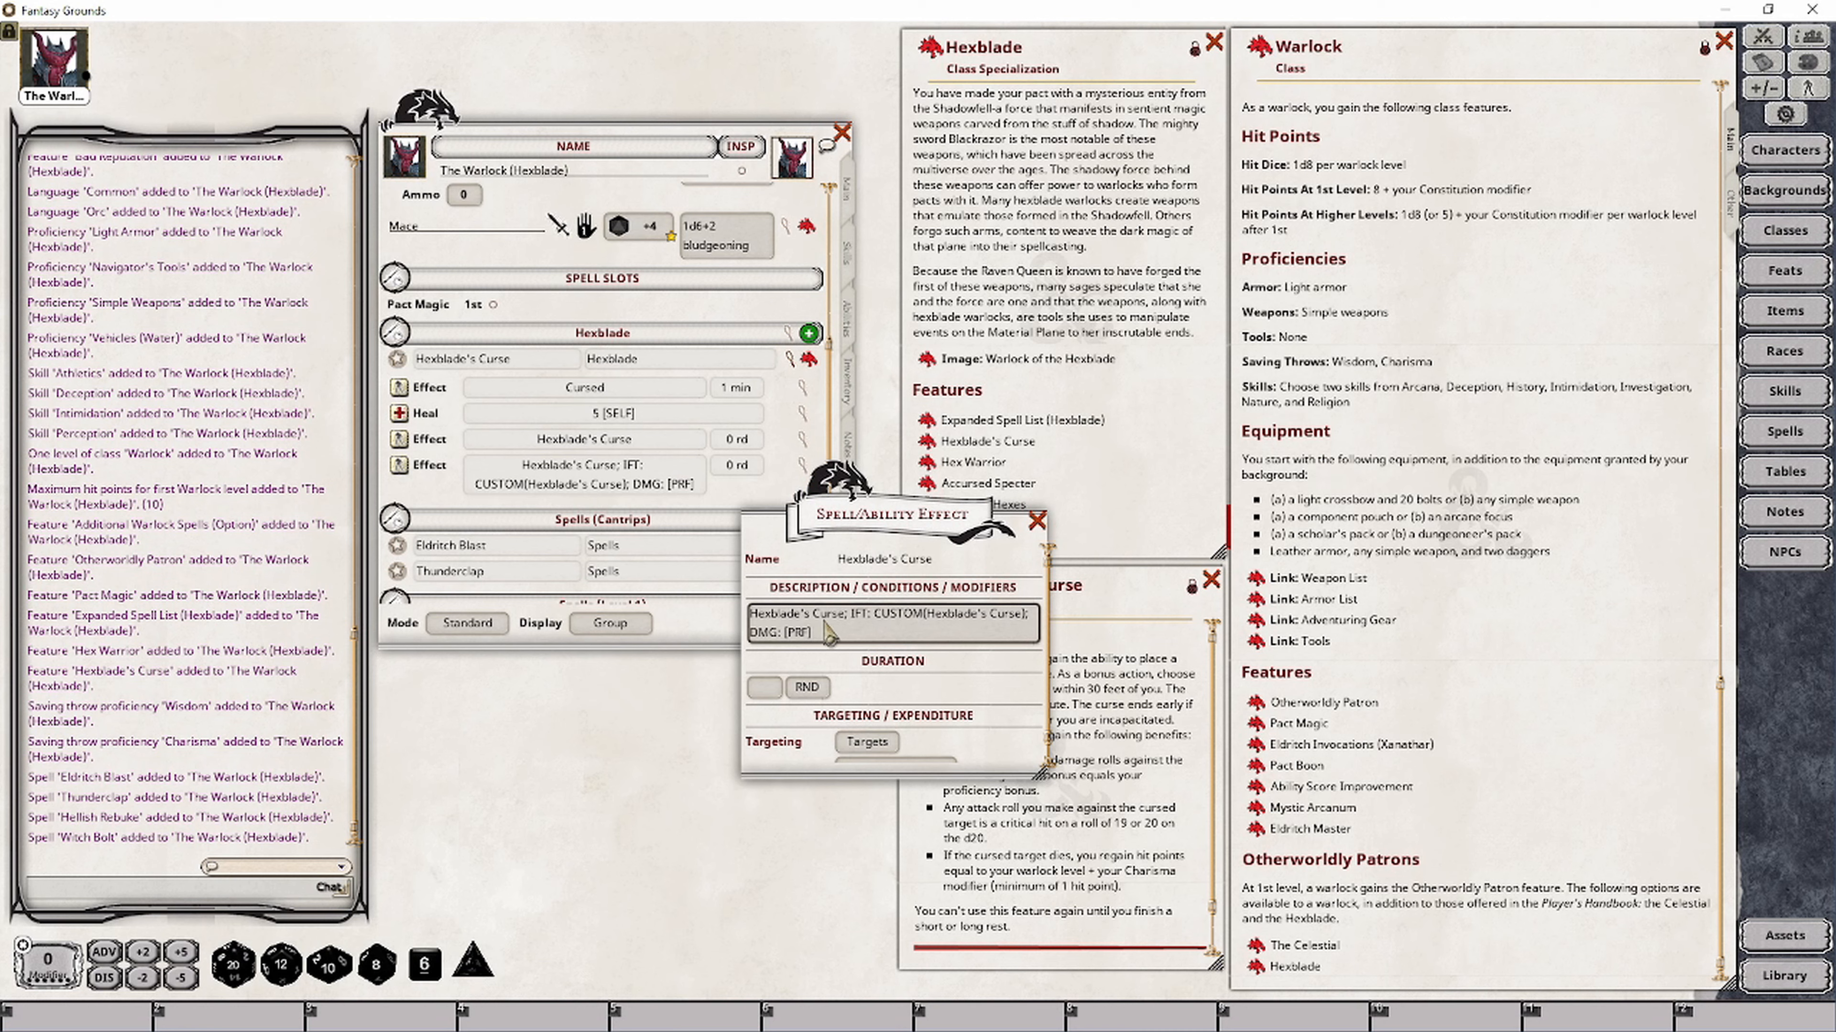
pyautogui.click(875, 619)
pyautogui.moveTo(867, 777); pyautogui.dragTo(867, 840)
pyautogui.click(871, 742)
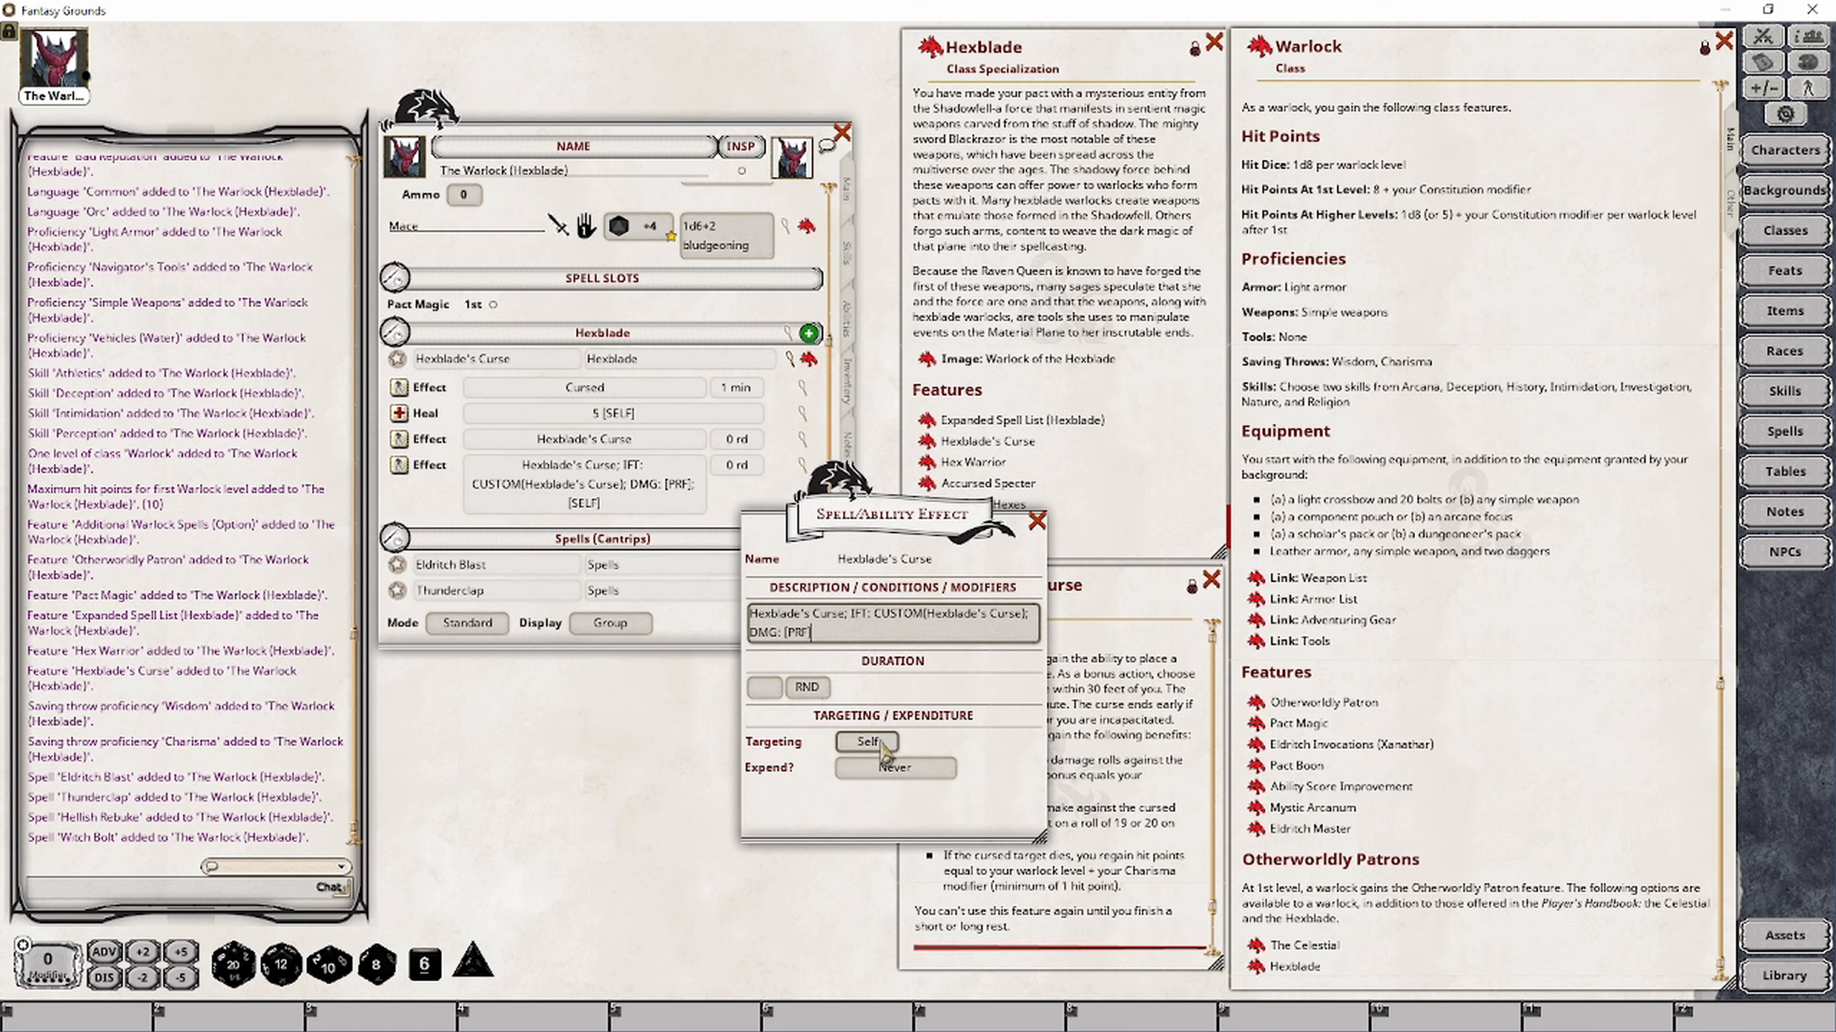
pyautogui.click(909, 769)
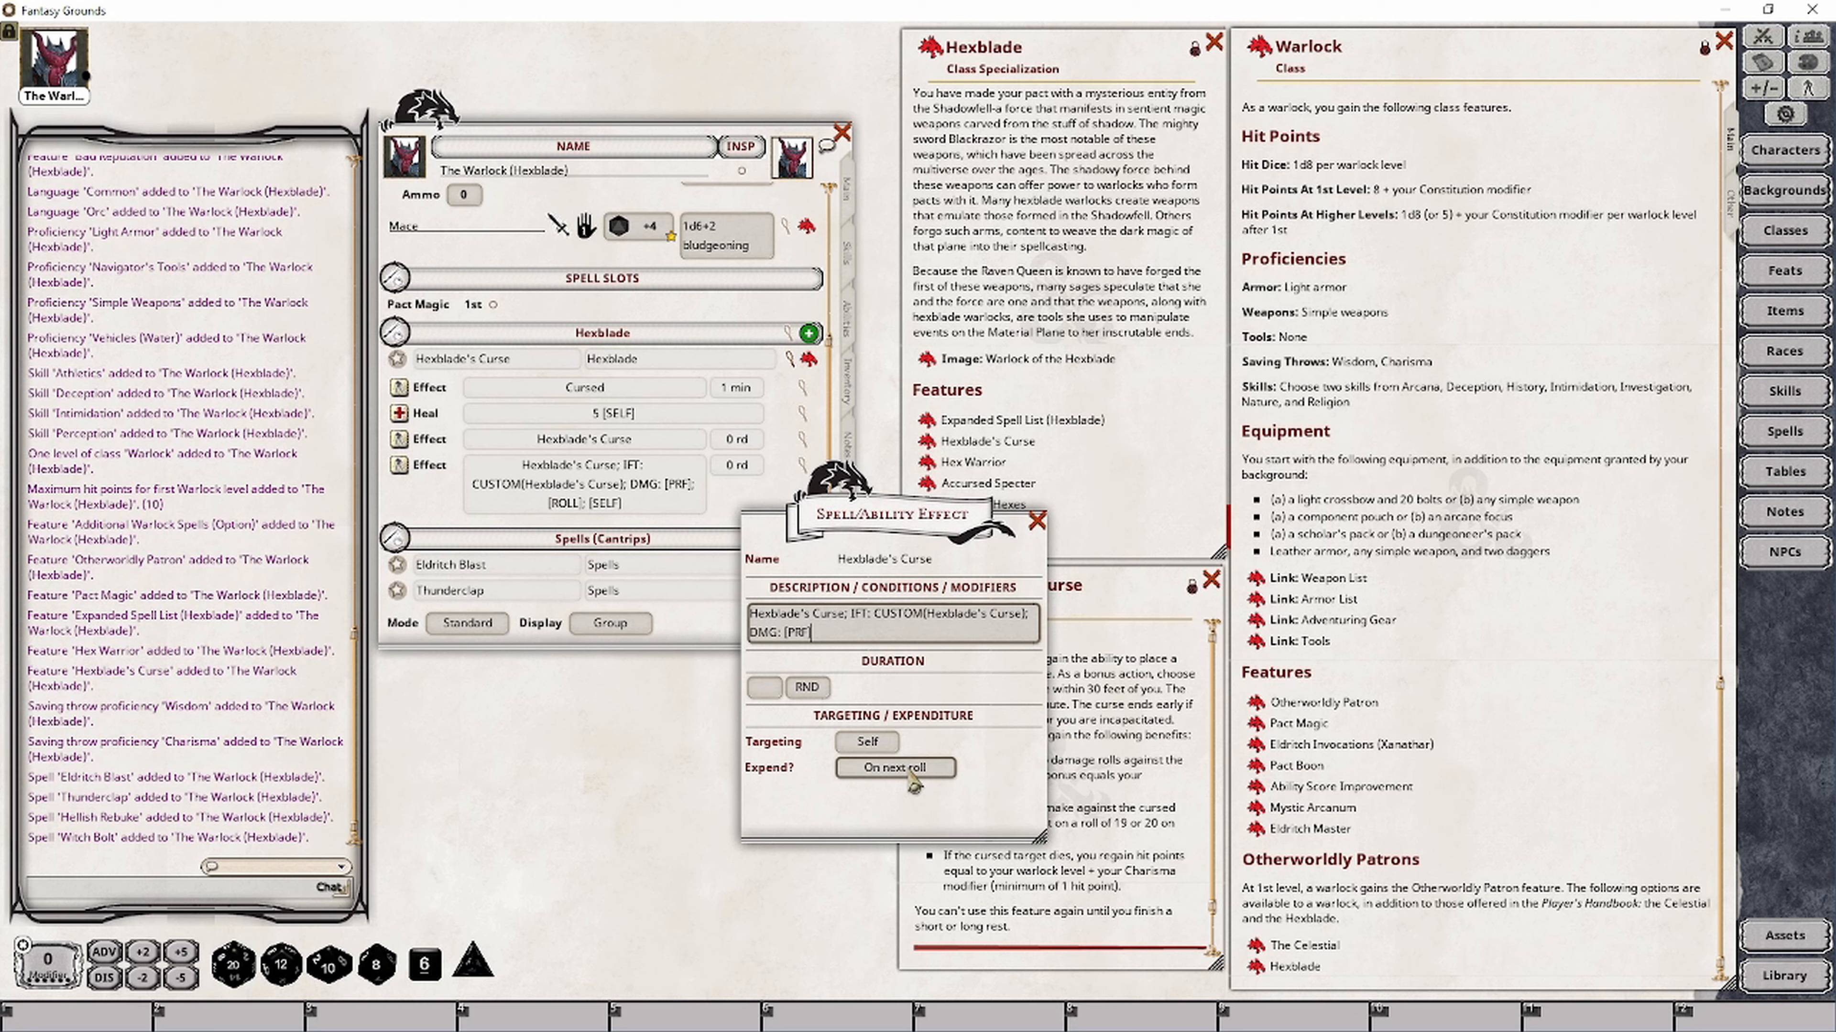
pyautogui.click(1039, 522)
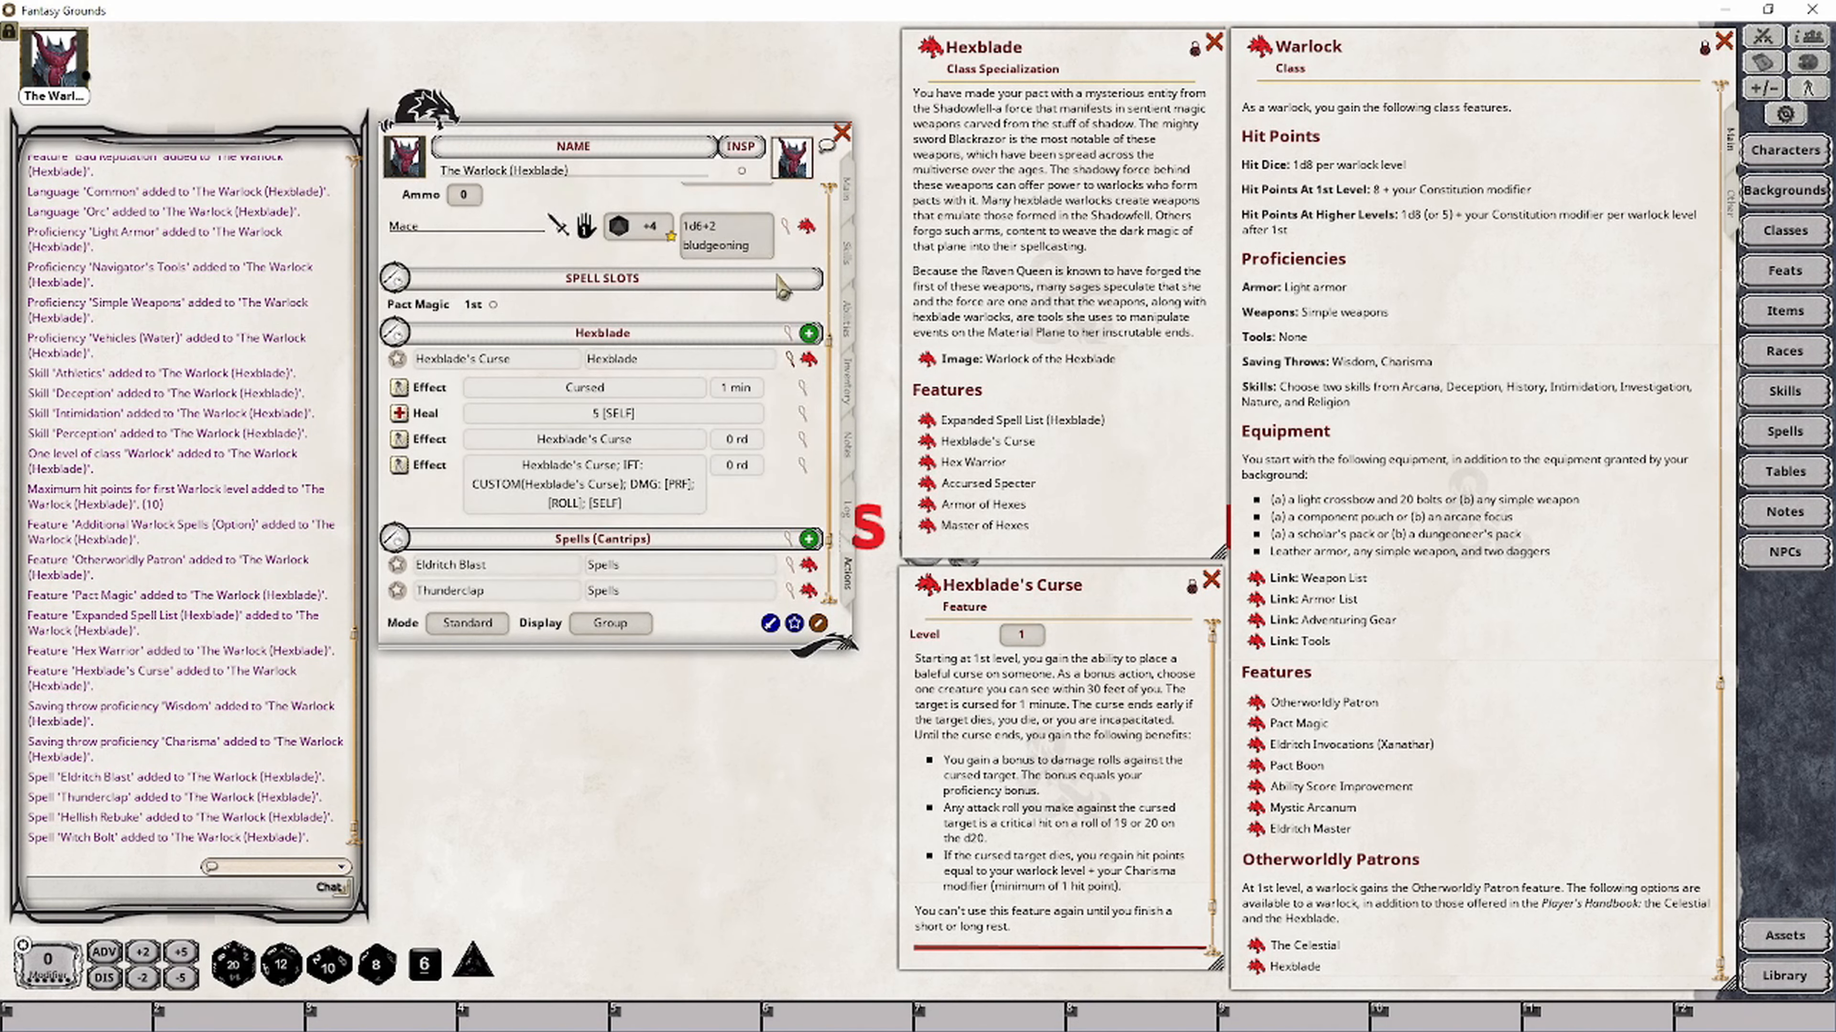
# Set the melee critical hit threshold in the character's overall weapon settings to 19
pyautogui.scroll(5, 798, 275)
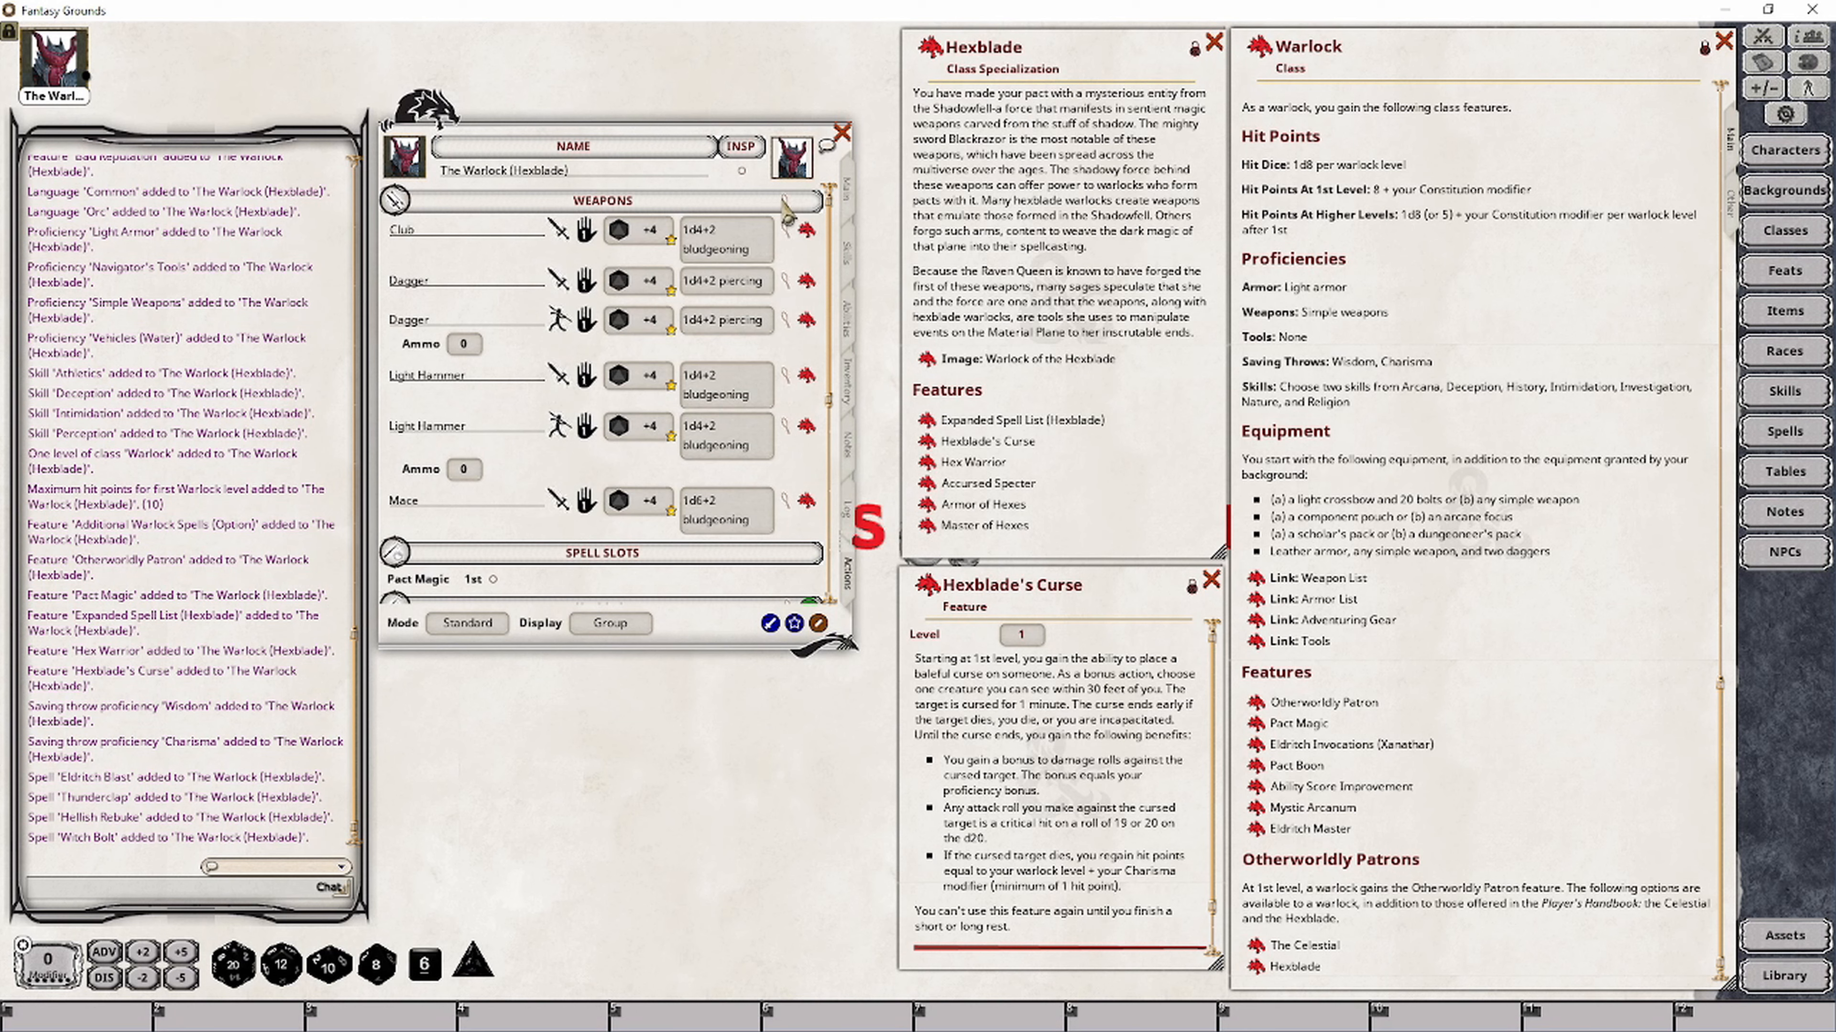
pyautogui.click(786, 201)
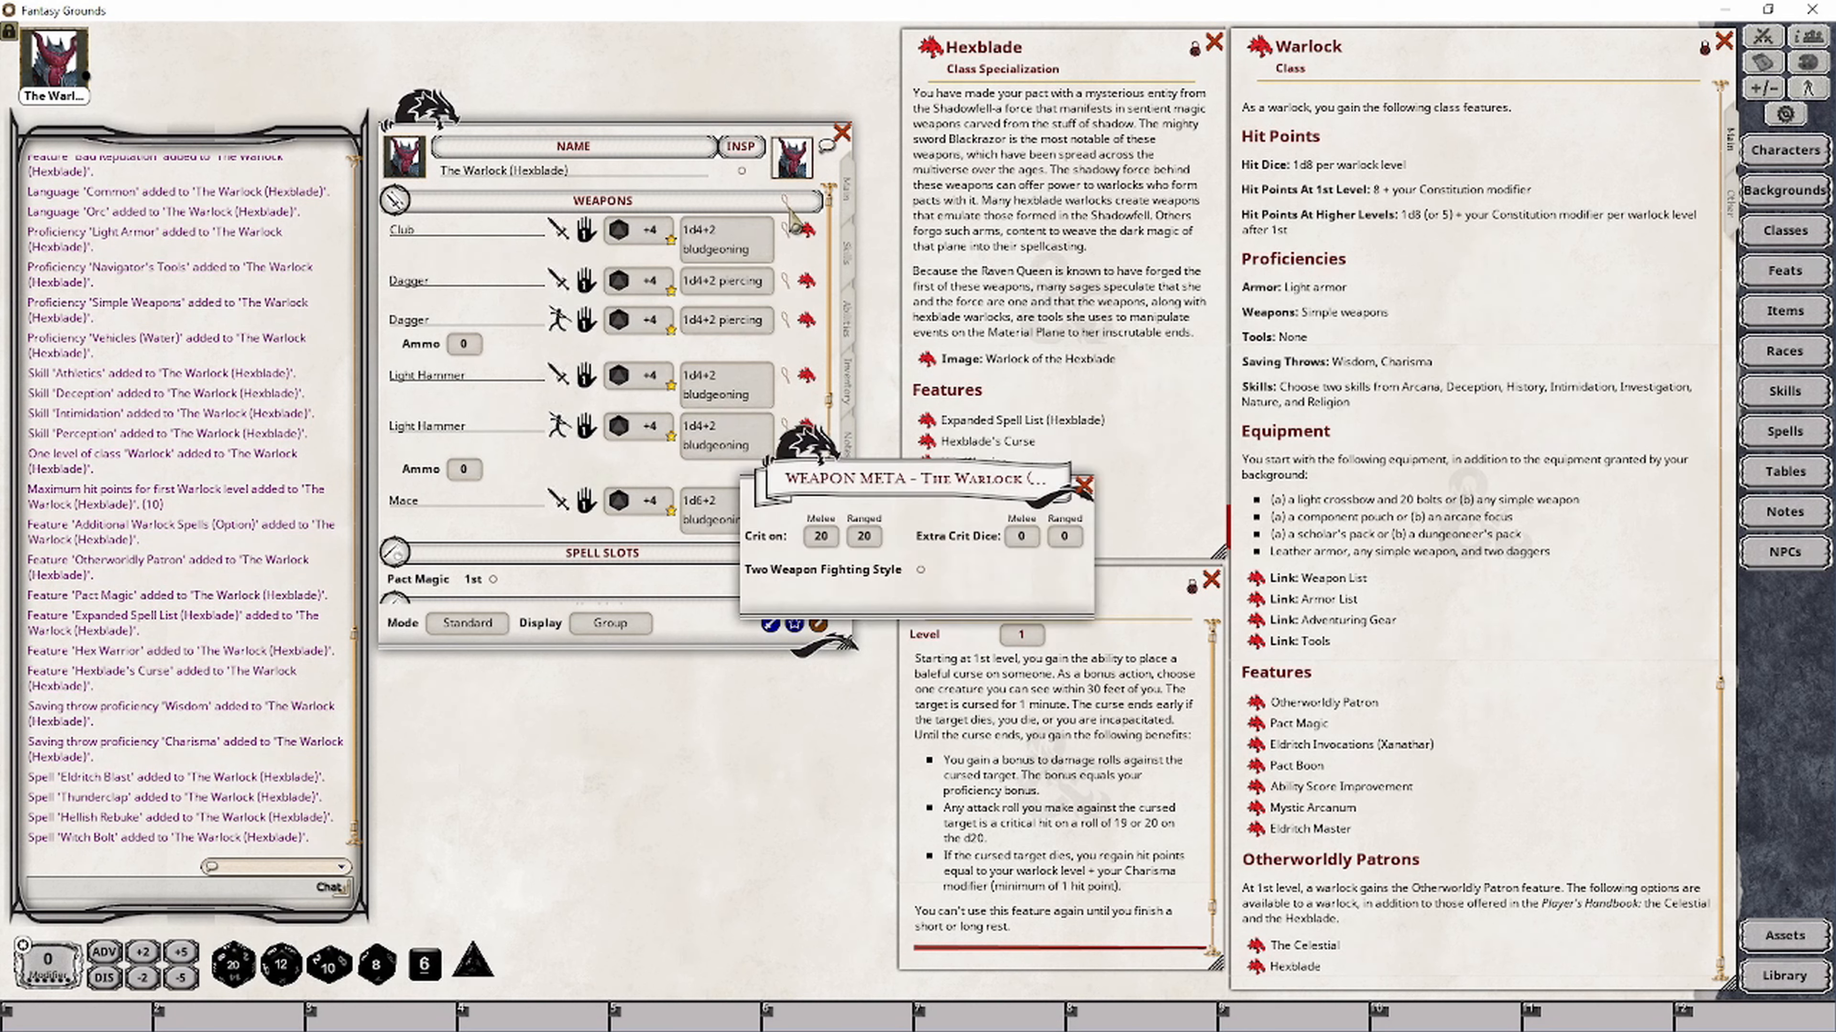
pyautogui.moveTo(878, 480); pyautogui.dragTo(725, 781)
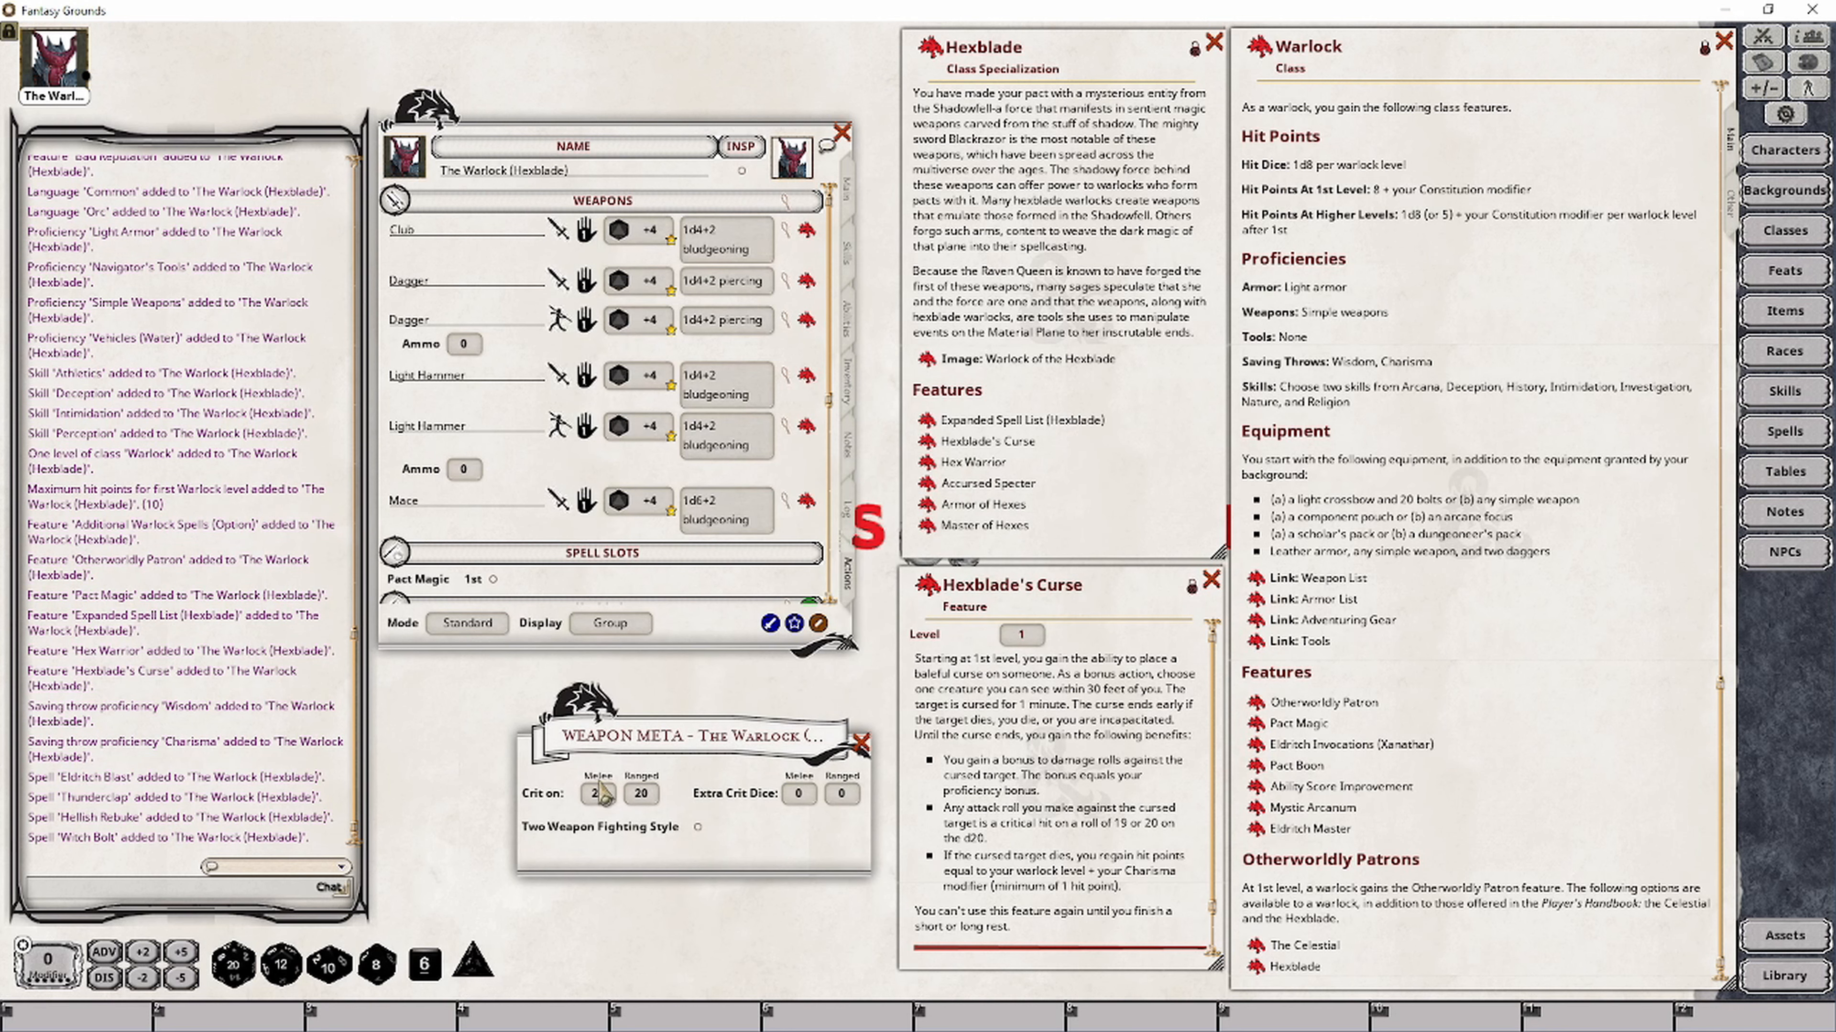
pyautogui.click(593, 798)
pyautogui.click(600, 803)
pyautogui.moveTo(691, 745); pyautogui.dragTo(640, 736)
pyautogui.click(809, 735)
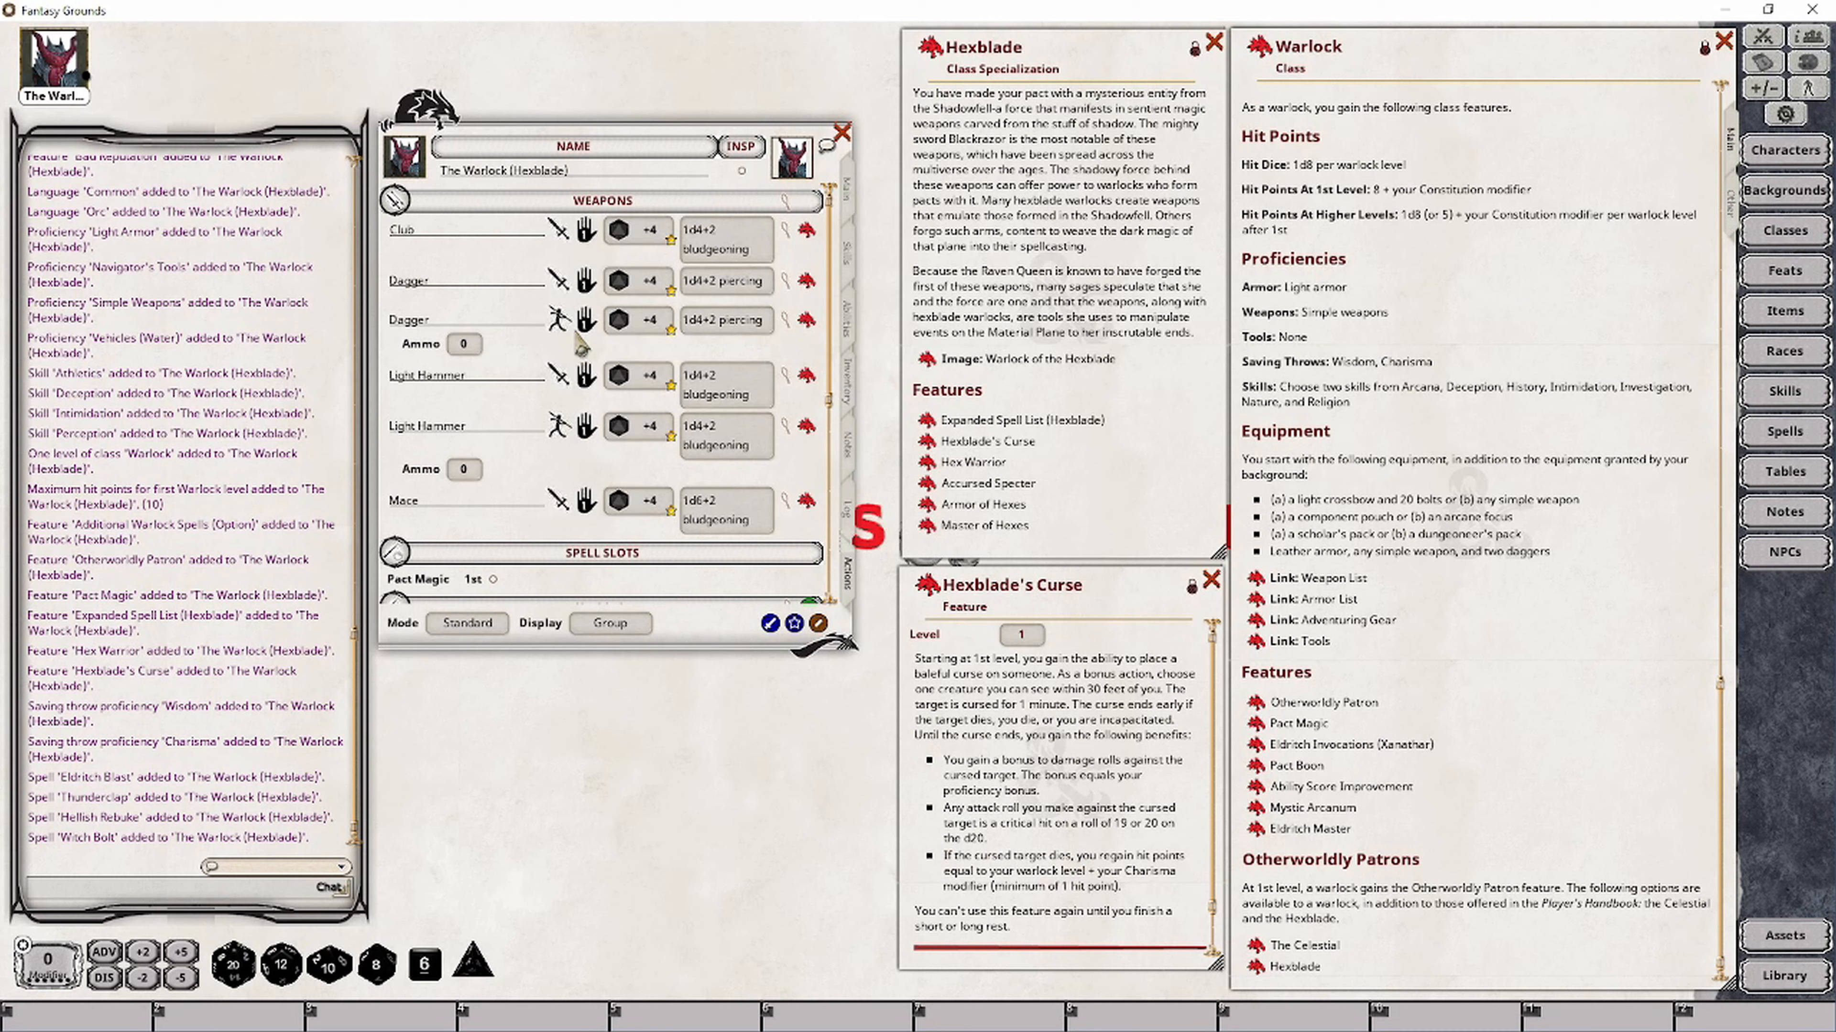
# Delete the one-minute Cursed effect from the Hexblade's Curse power
pyautogui.scroll(-5, 627, 541)
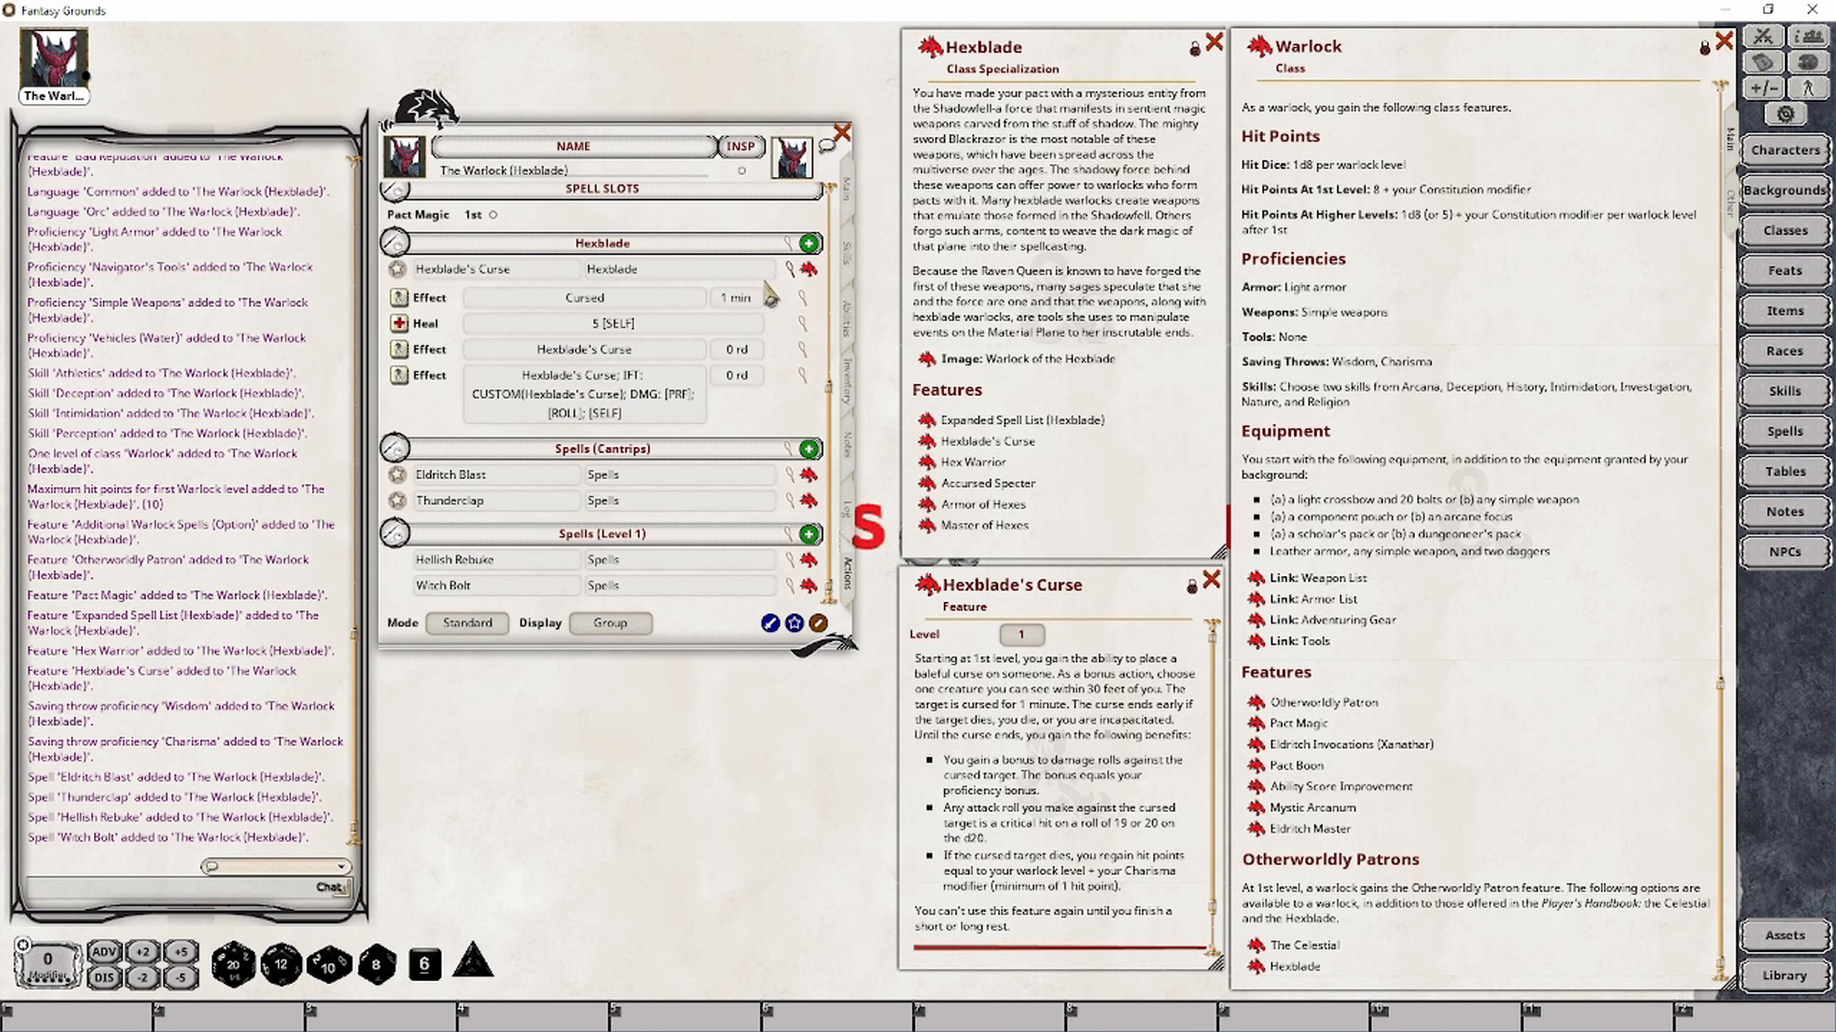
pyautogui.rightClick(680, 294)
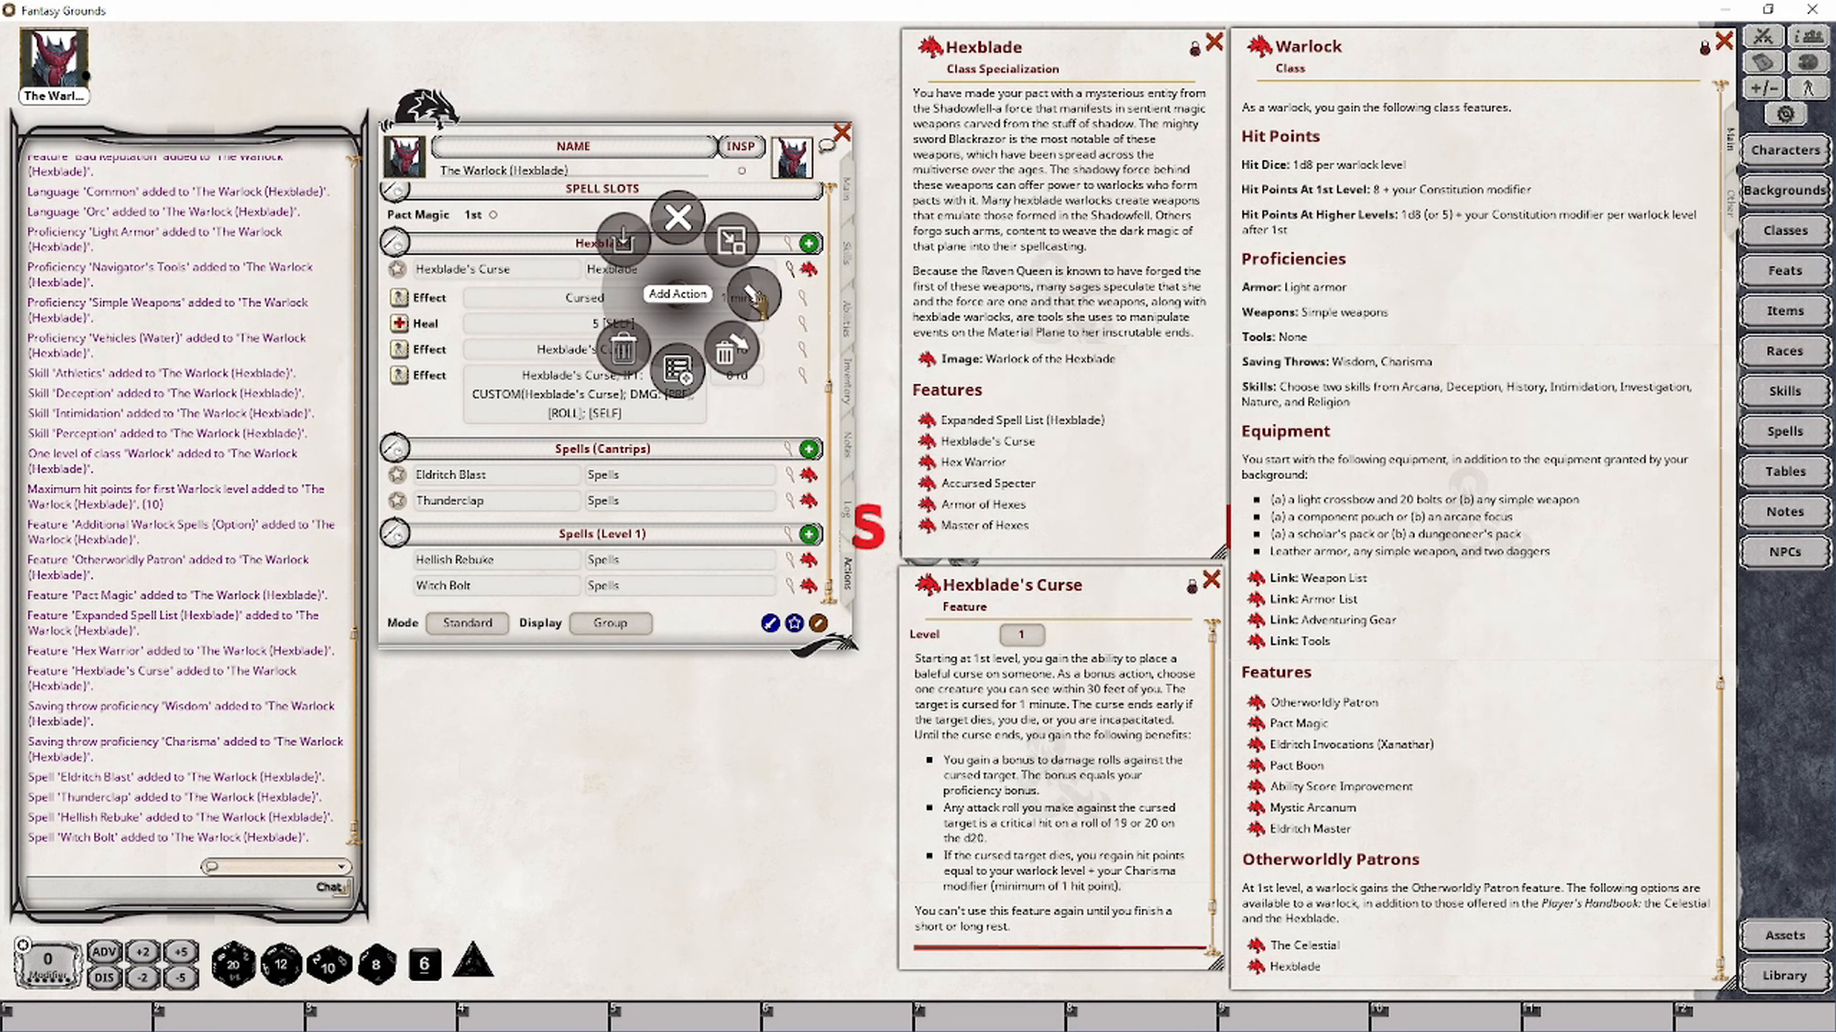
pyautogui.click(725, 352)
pyautogui.click(723, 372)
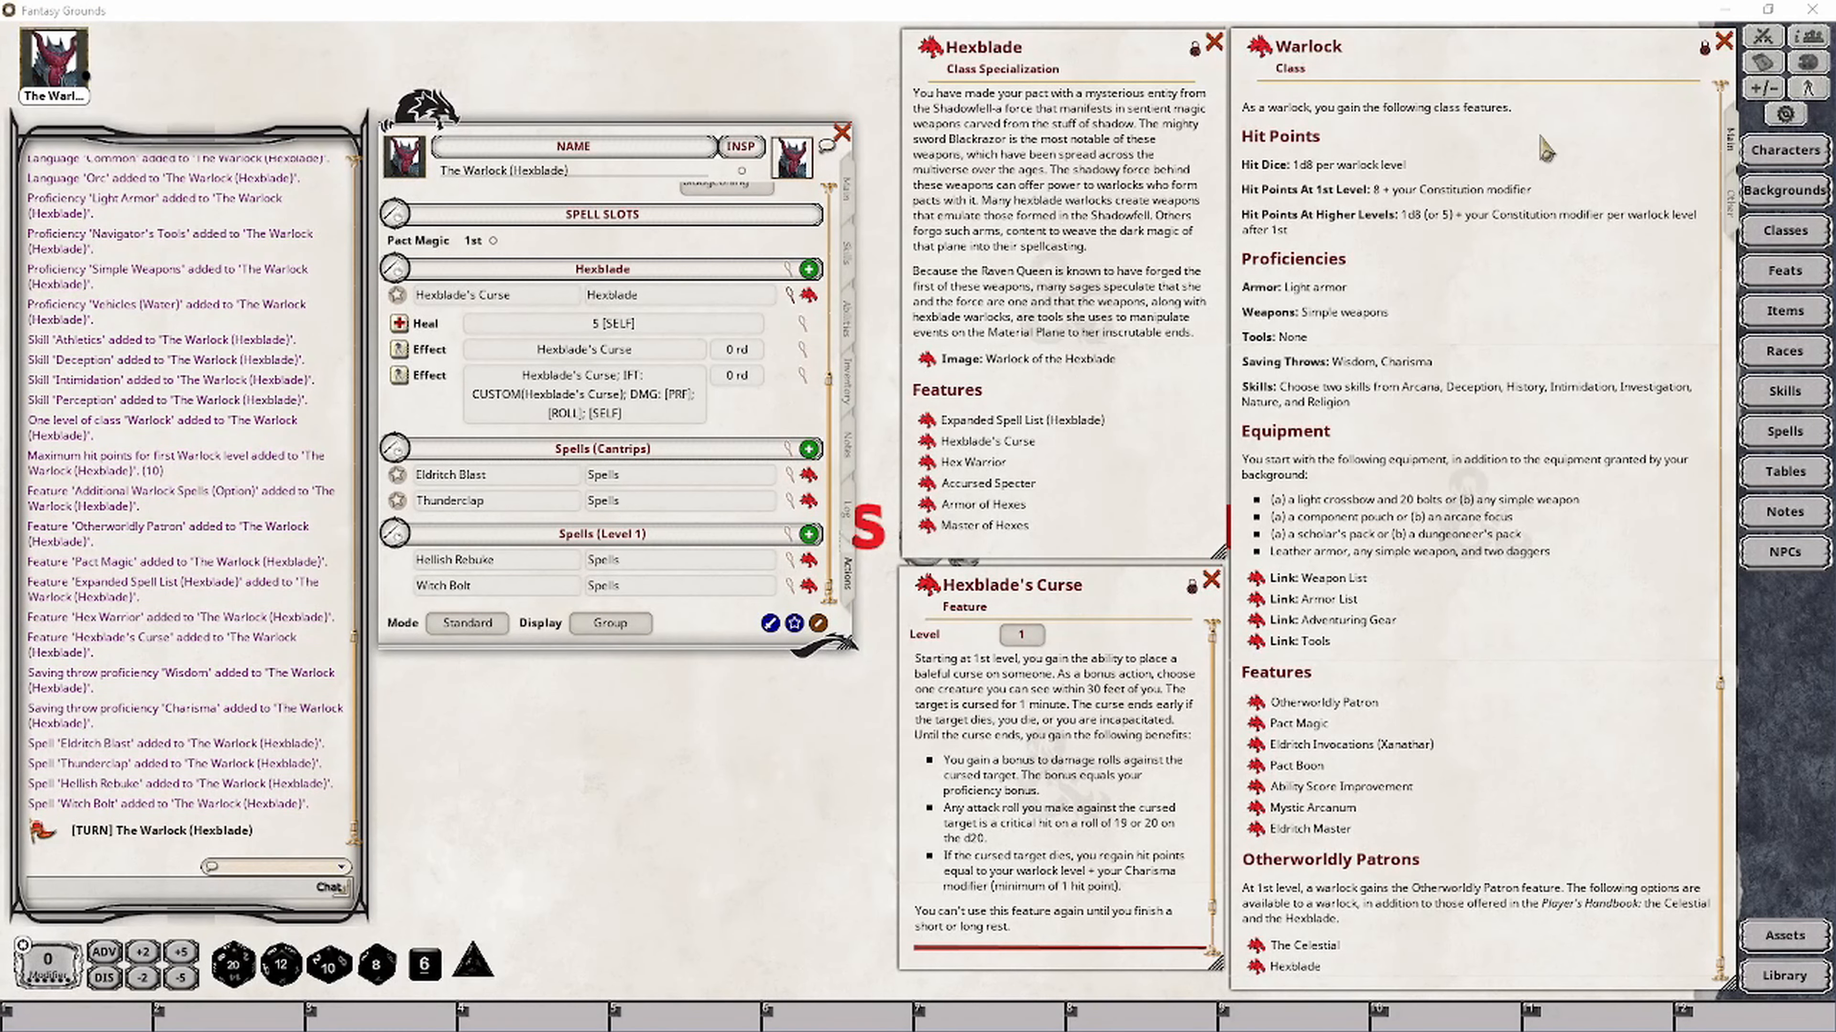
# Target the Vampire in the Combat Tracker and apply the plain Hexblade's Curse effect to it
pyautogui.click(1762, 37)
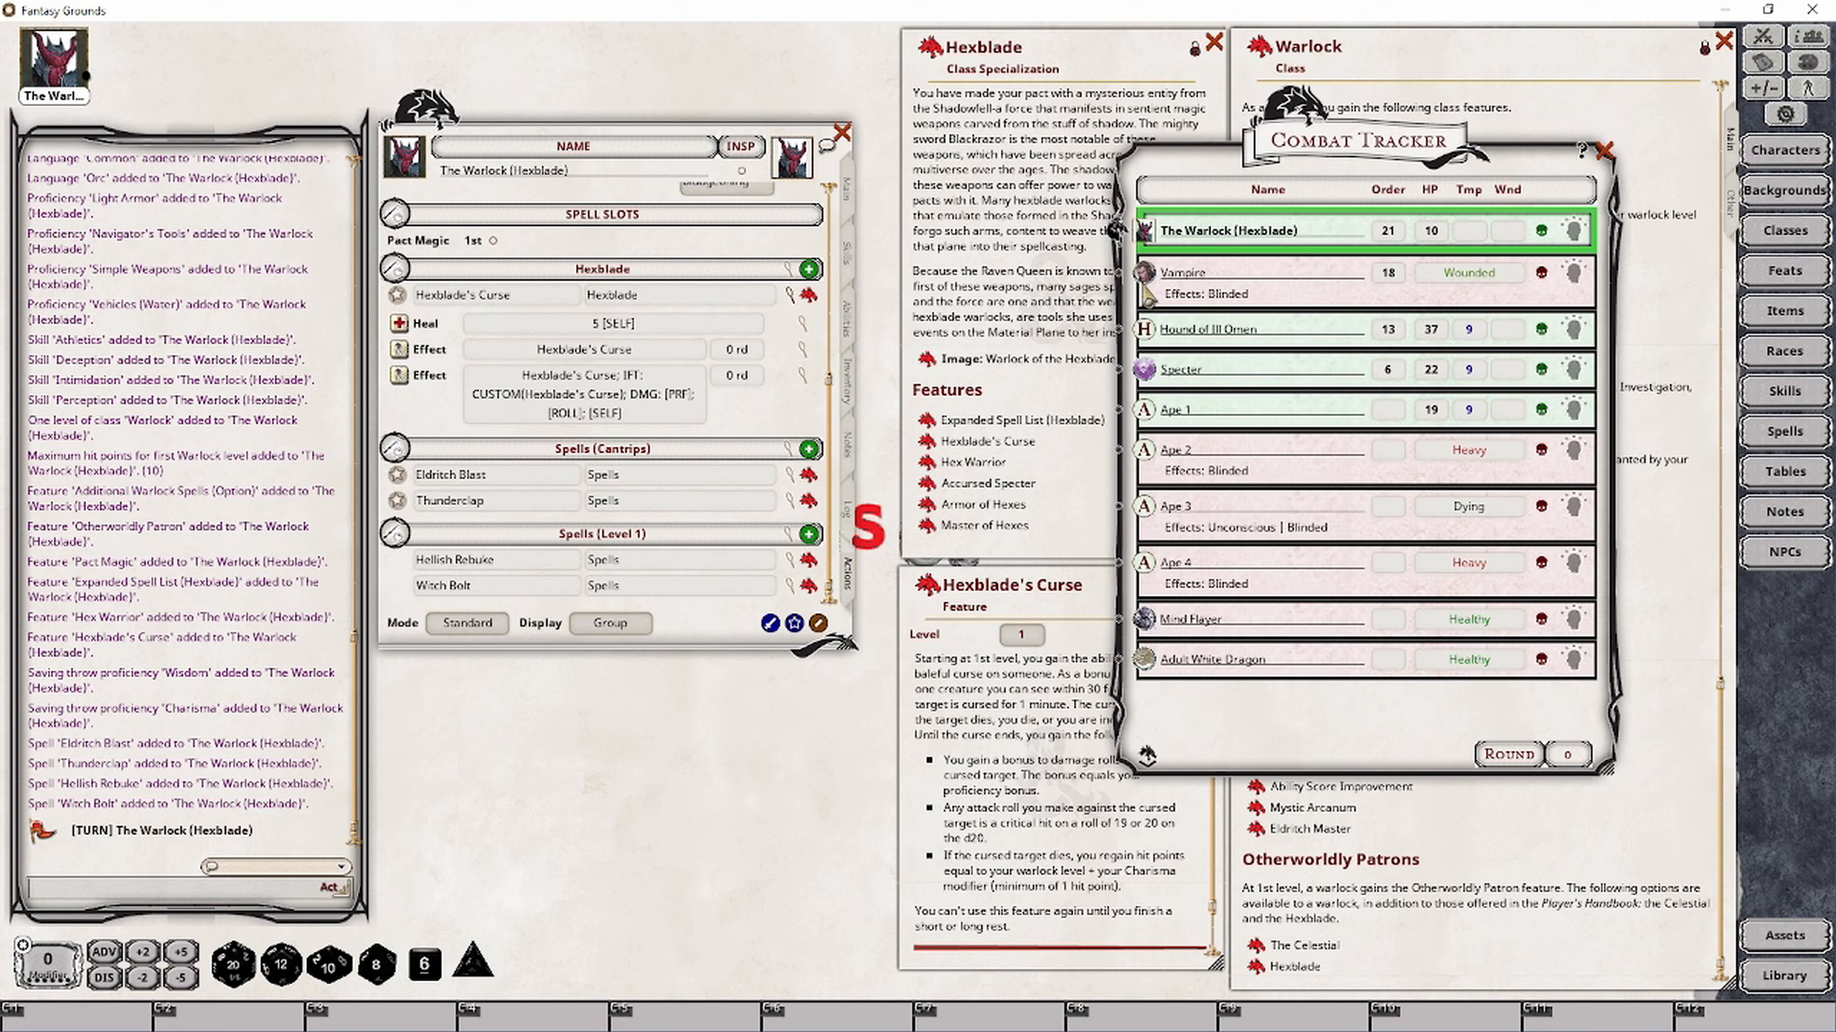
pyautogui.keyDown('ctrl'); pyautogui.click(1145, 275); pyautogui.keyUp('ctrl')
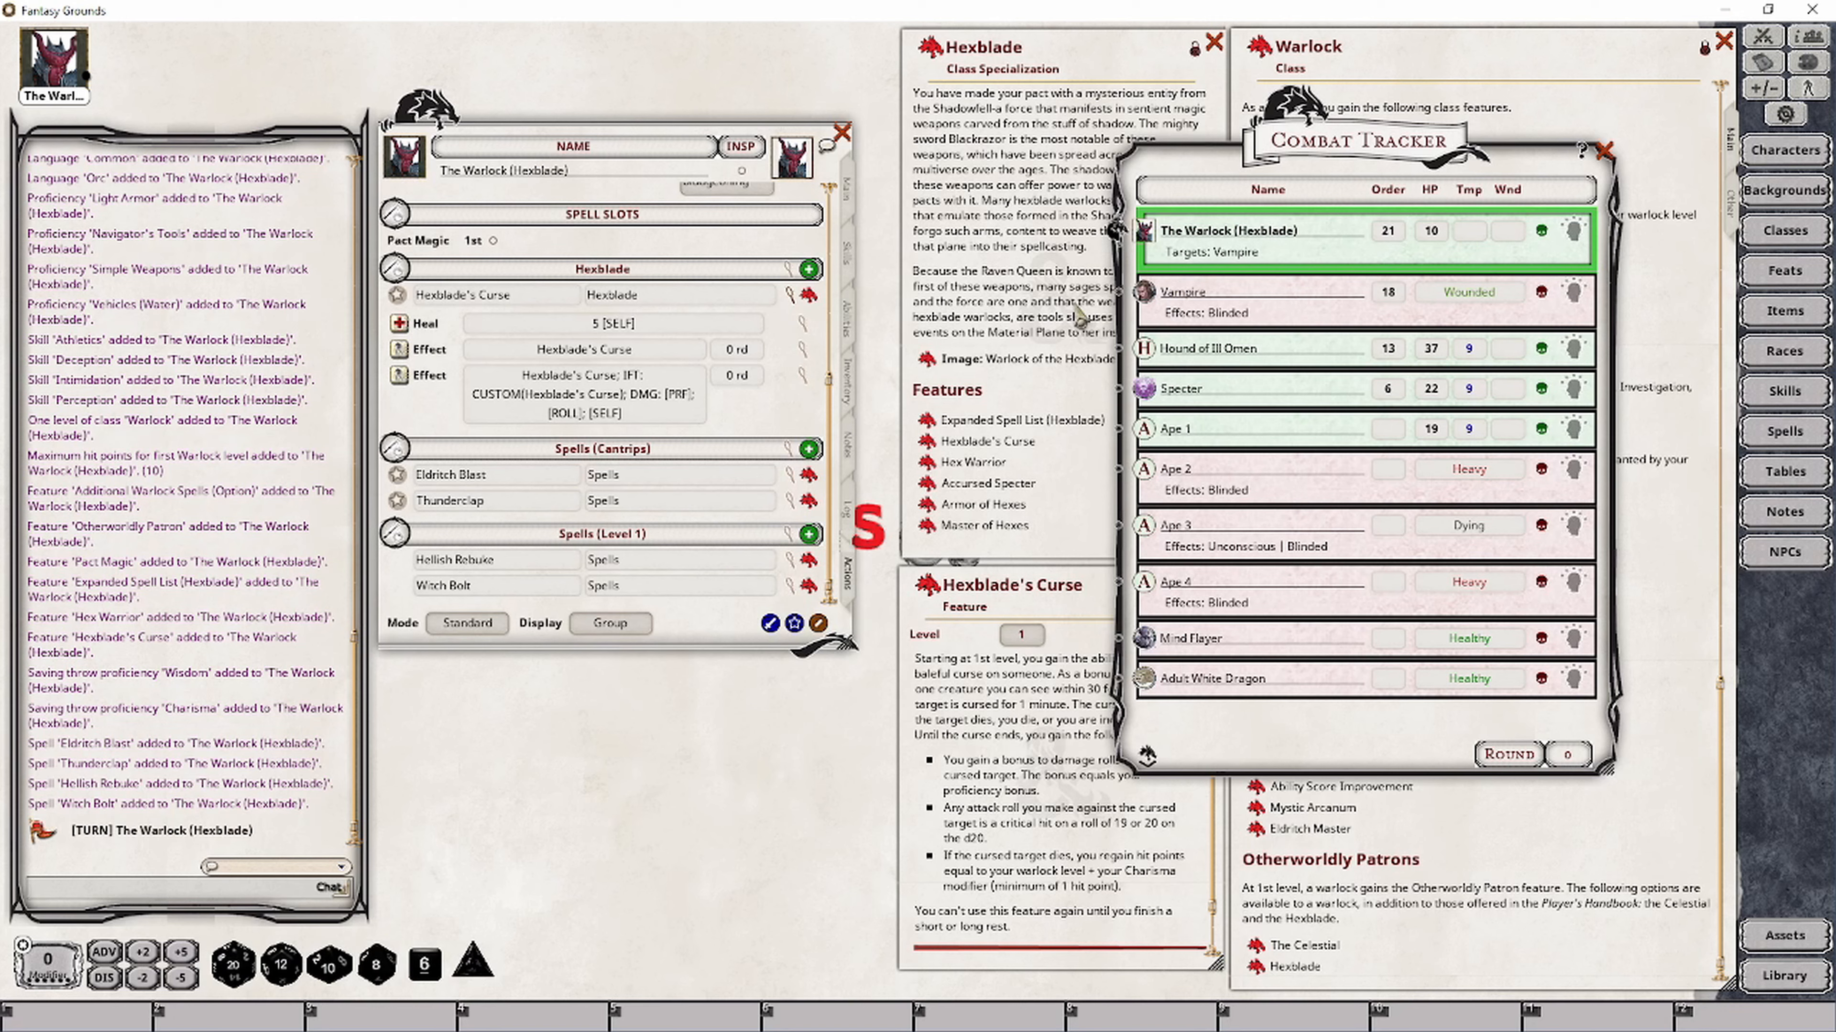
pyautogui.click(398, 349)
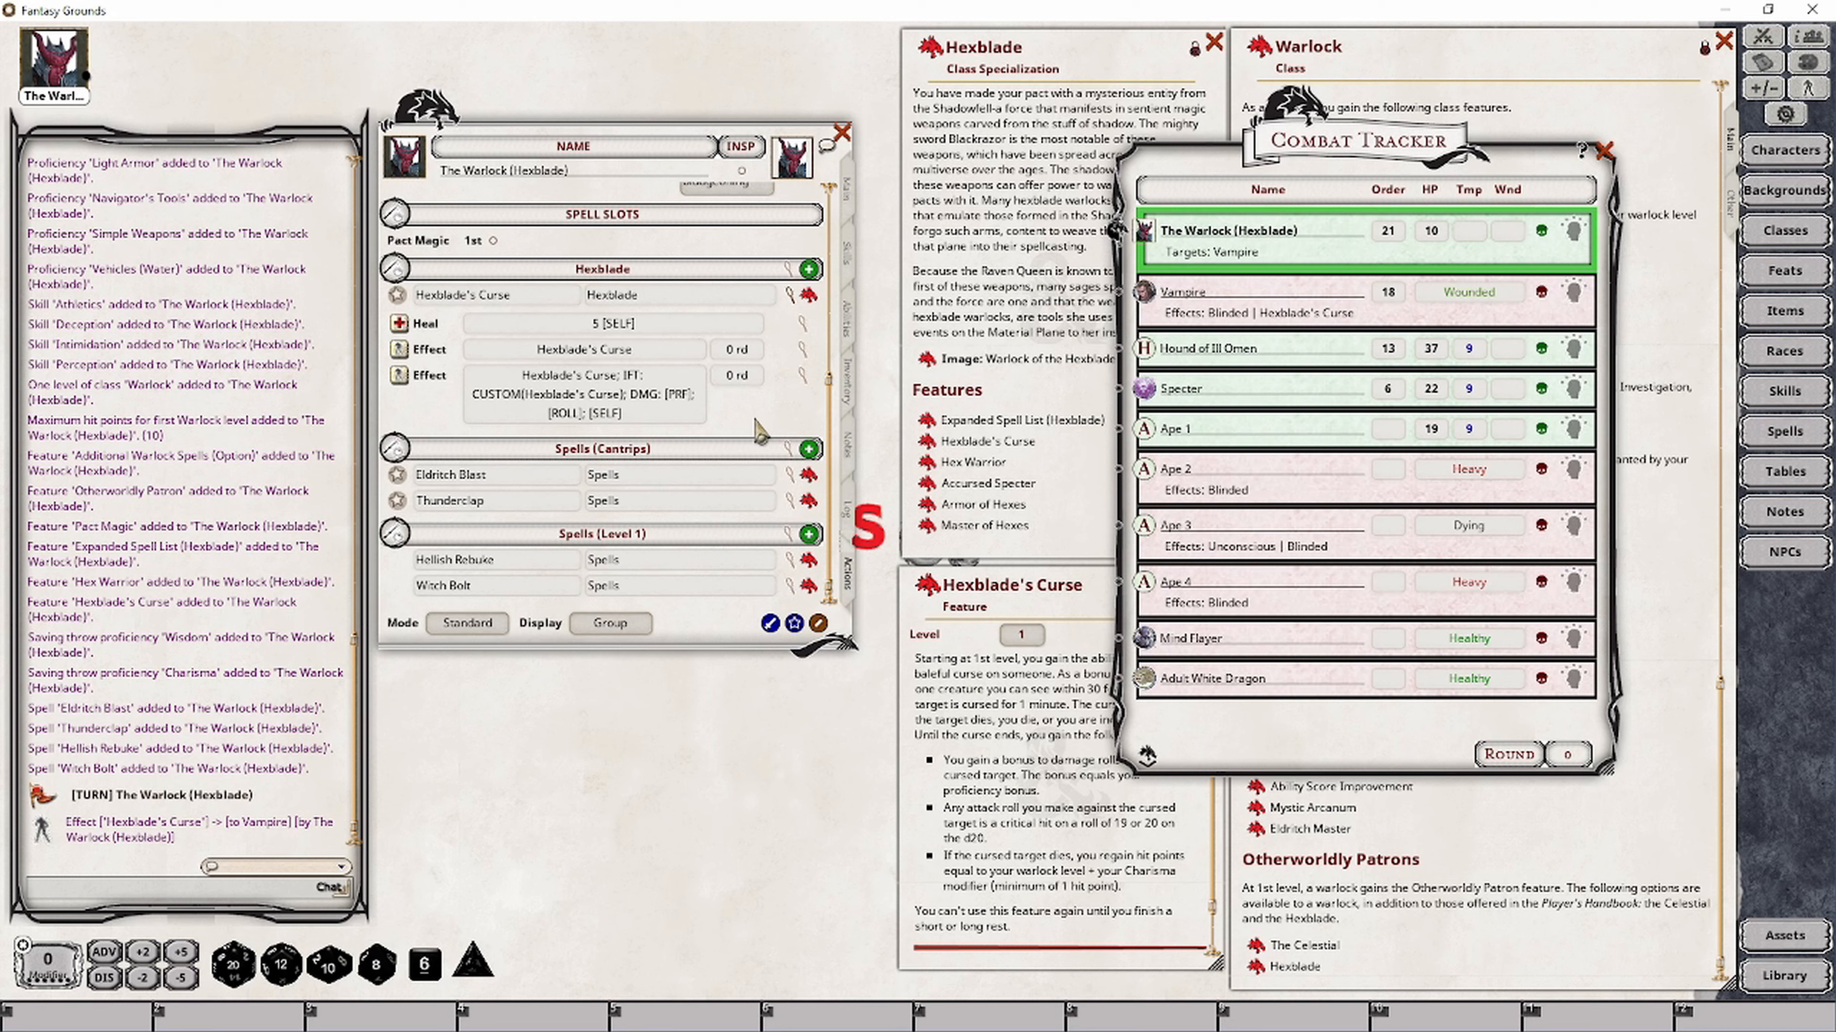
# Roll the warlock's Mace attack against the targeted Vampire
pyautogui.scroll(5, 760, 432)
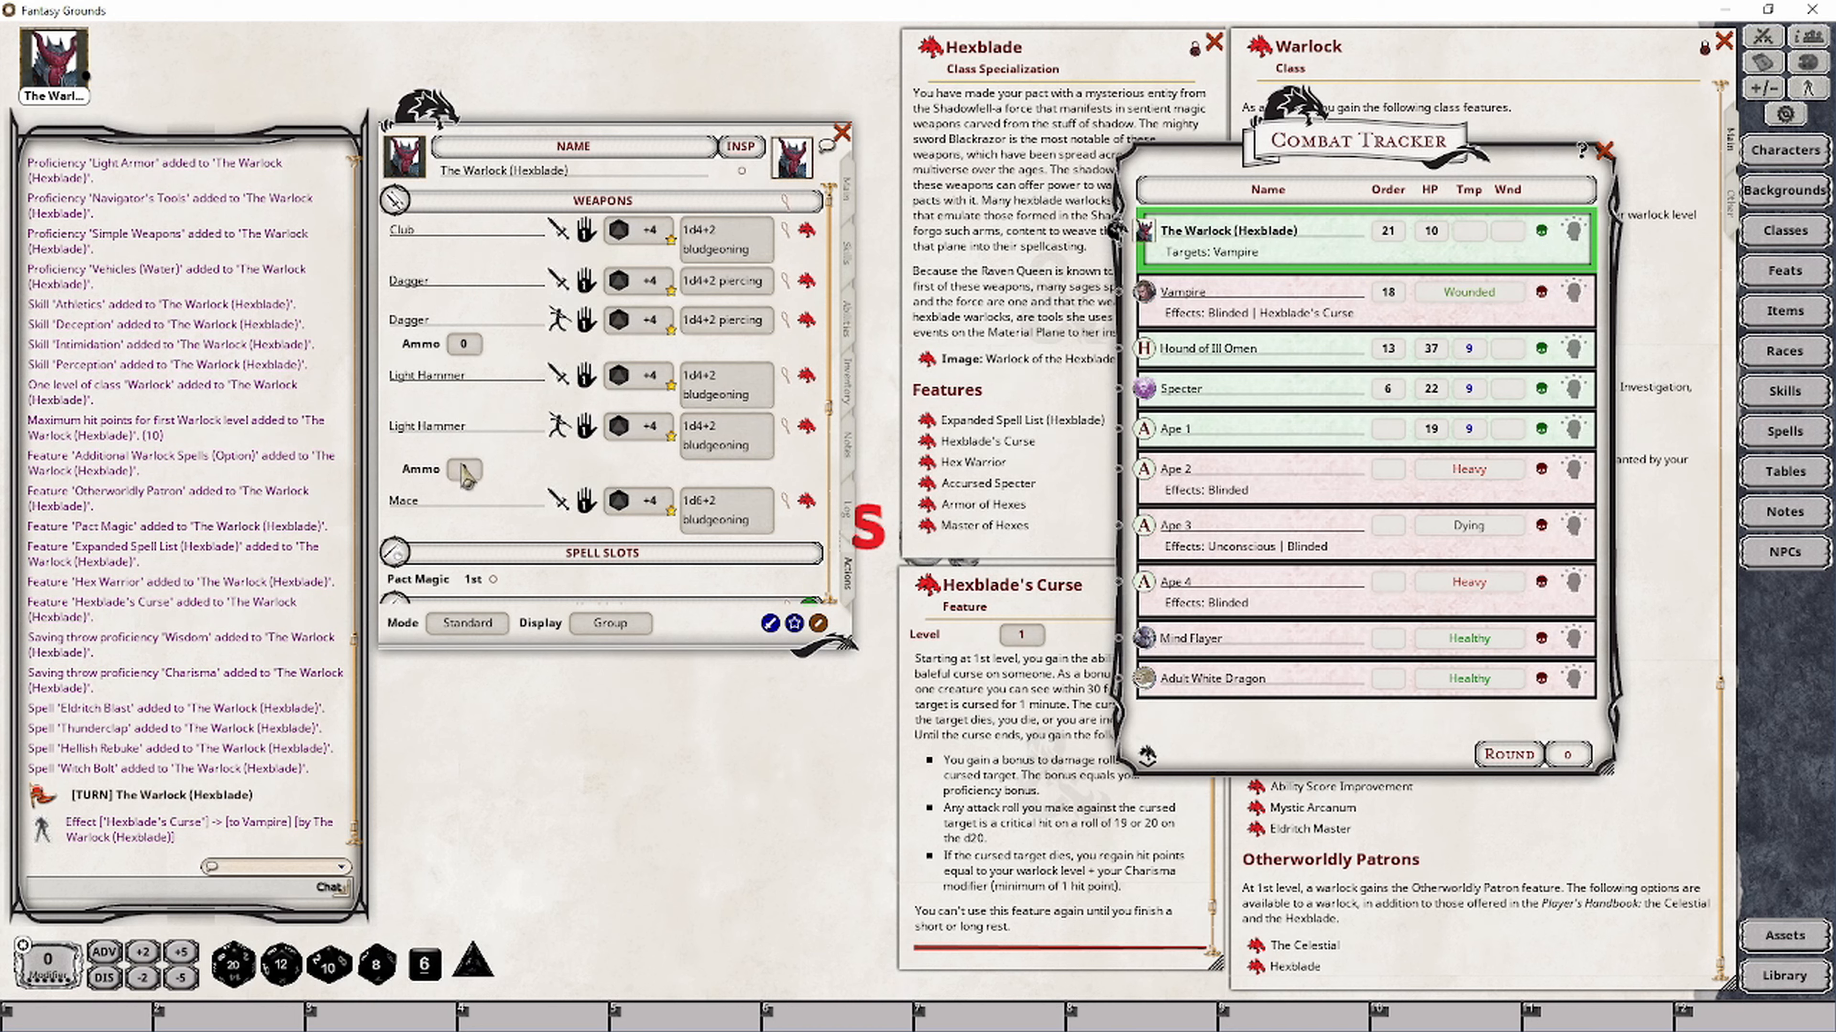
pyautogui.scroll(-3, 668, 442)
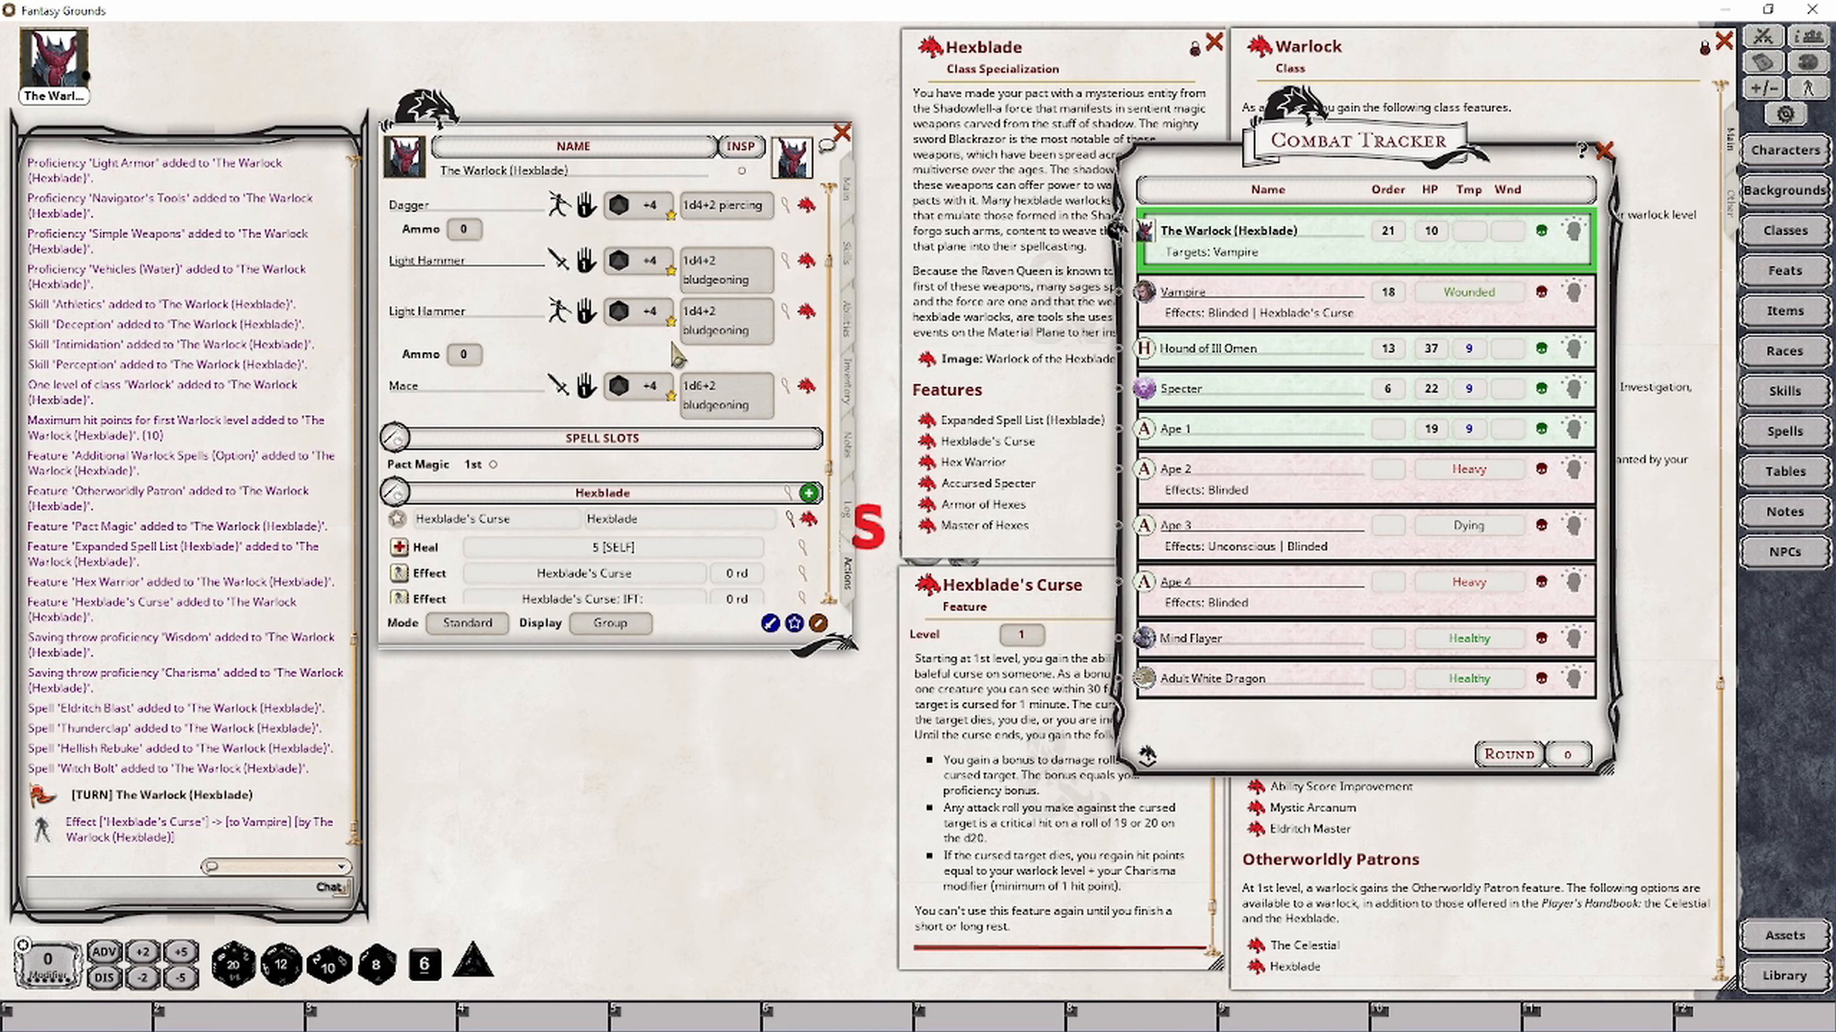
pyautogui.scroll(-4, 676, 354)
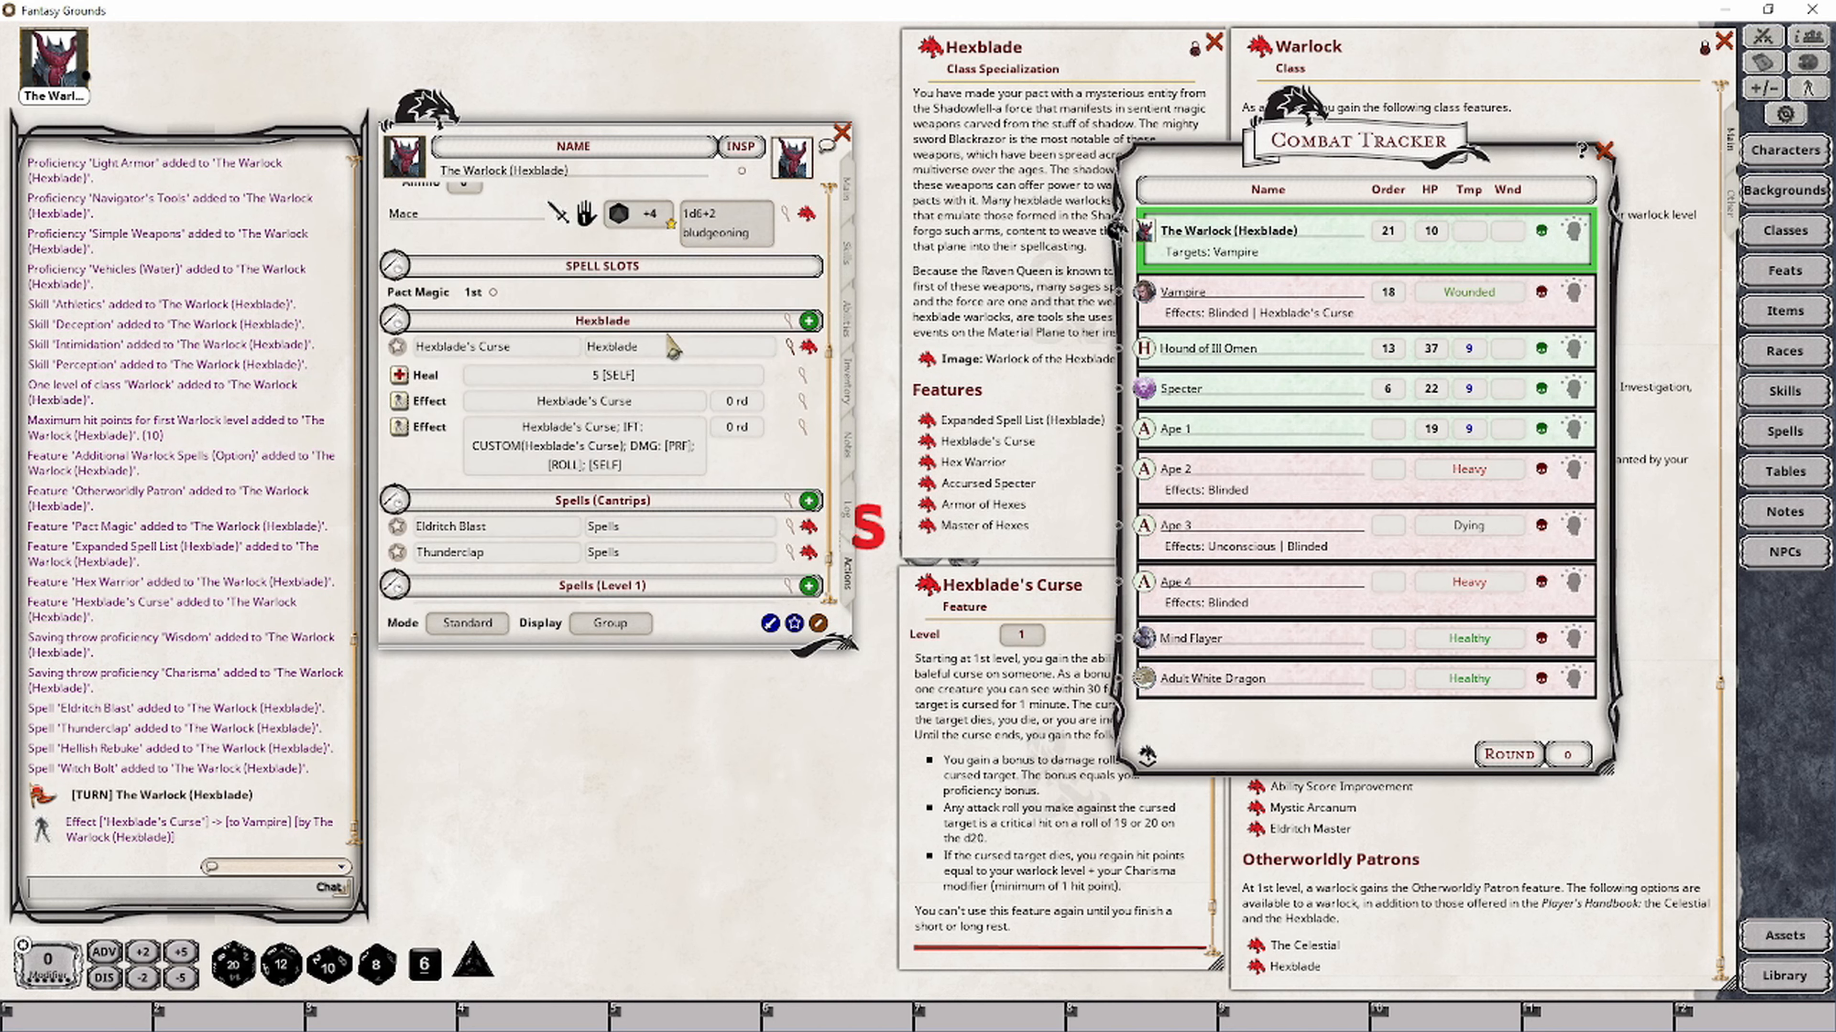
pyautogui.doubleClick(634, 217)
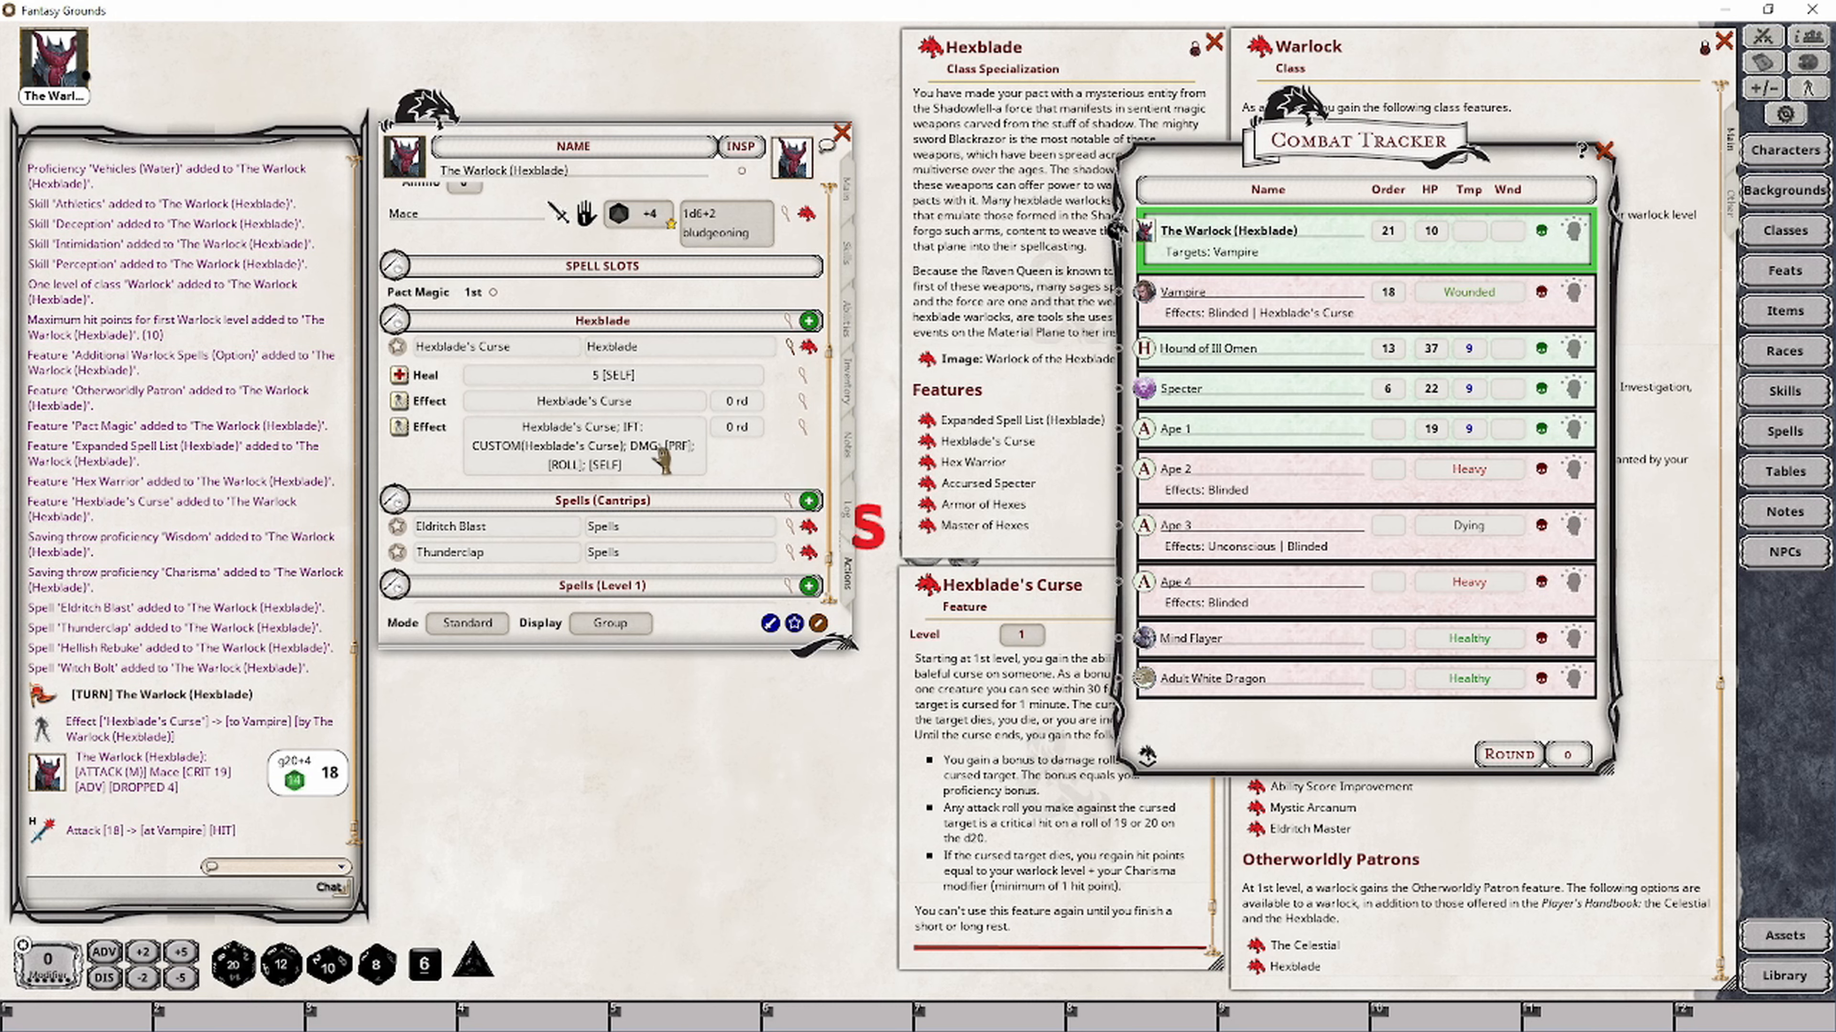
# Apply the Hexblade's Curse damage bonus effect to the warlock and roll the Mace's damage
pyautogui.click(399, 429)
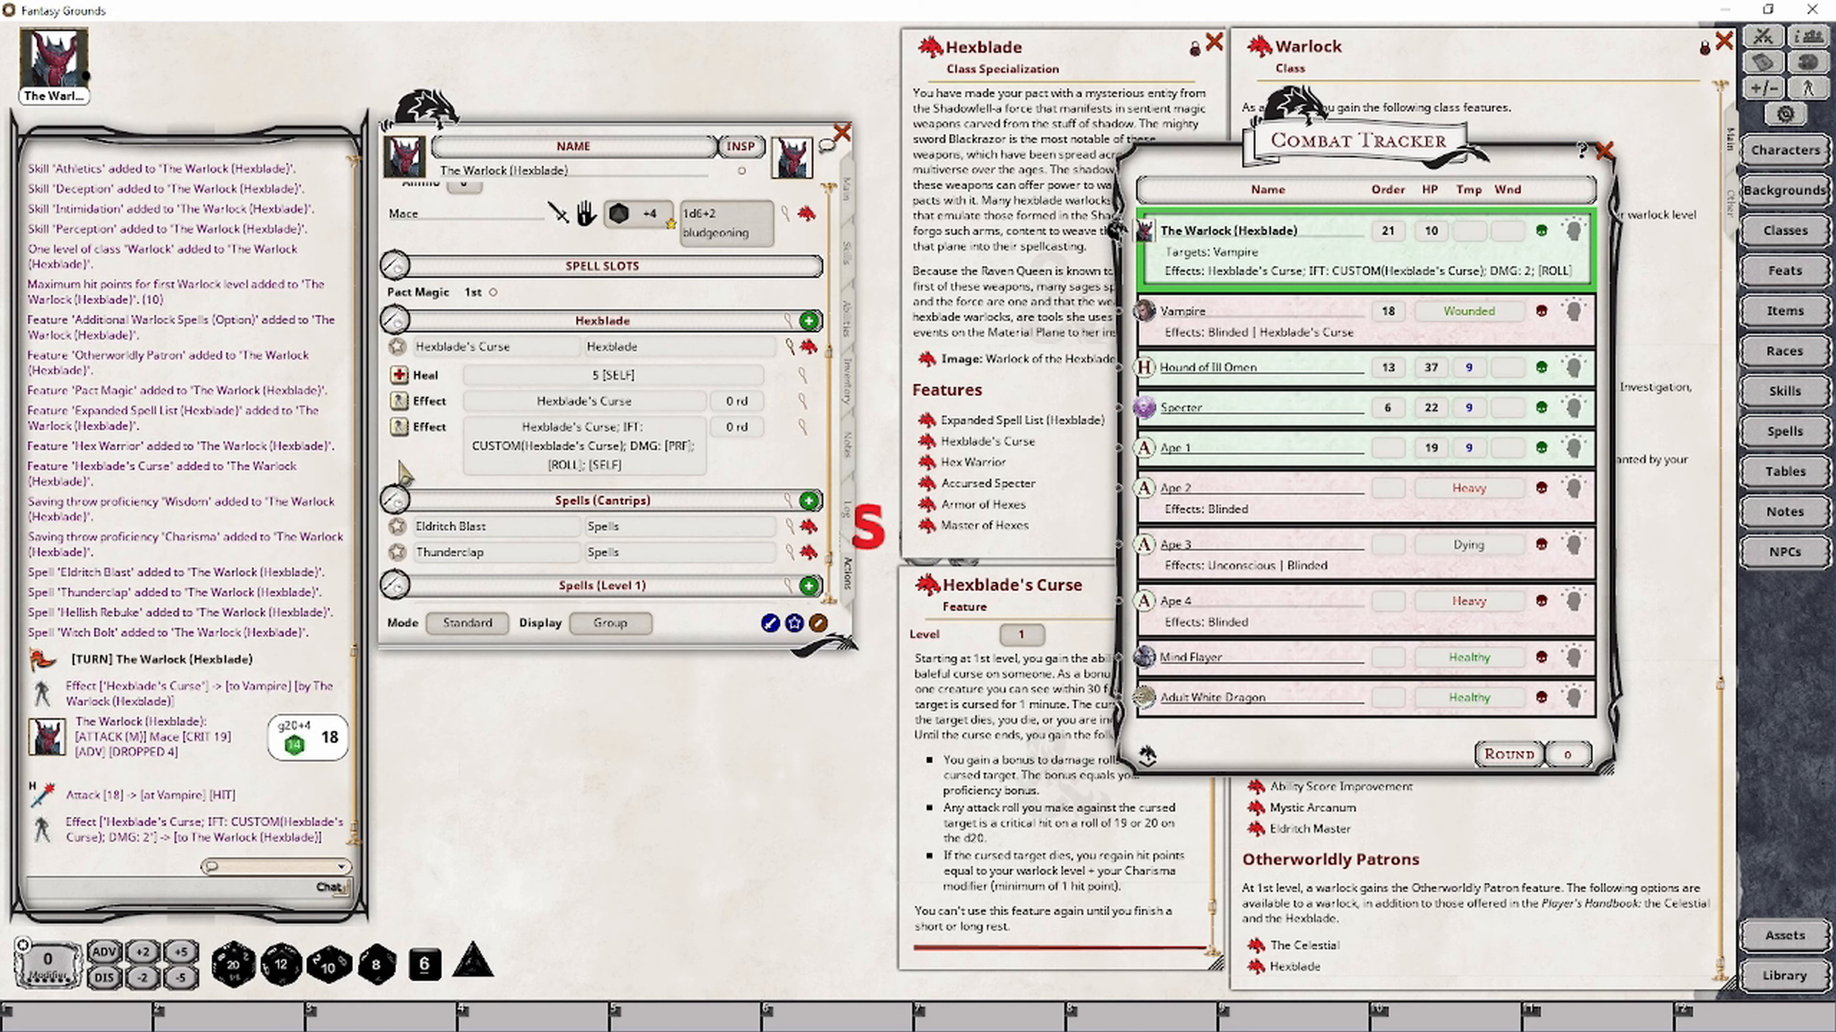
pyautogui.scroll(2, 597, 466)
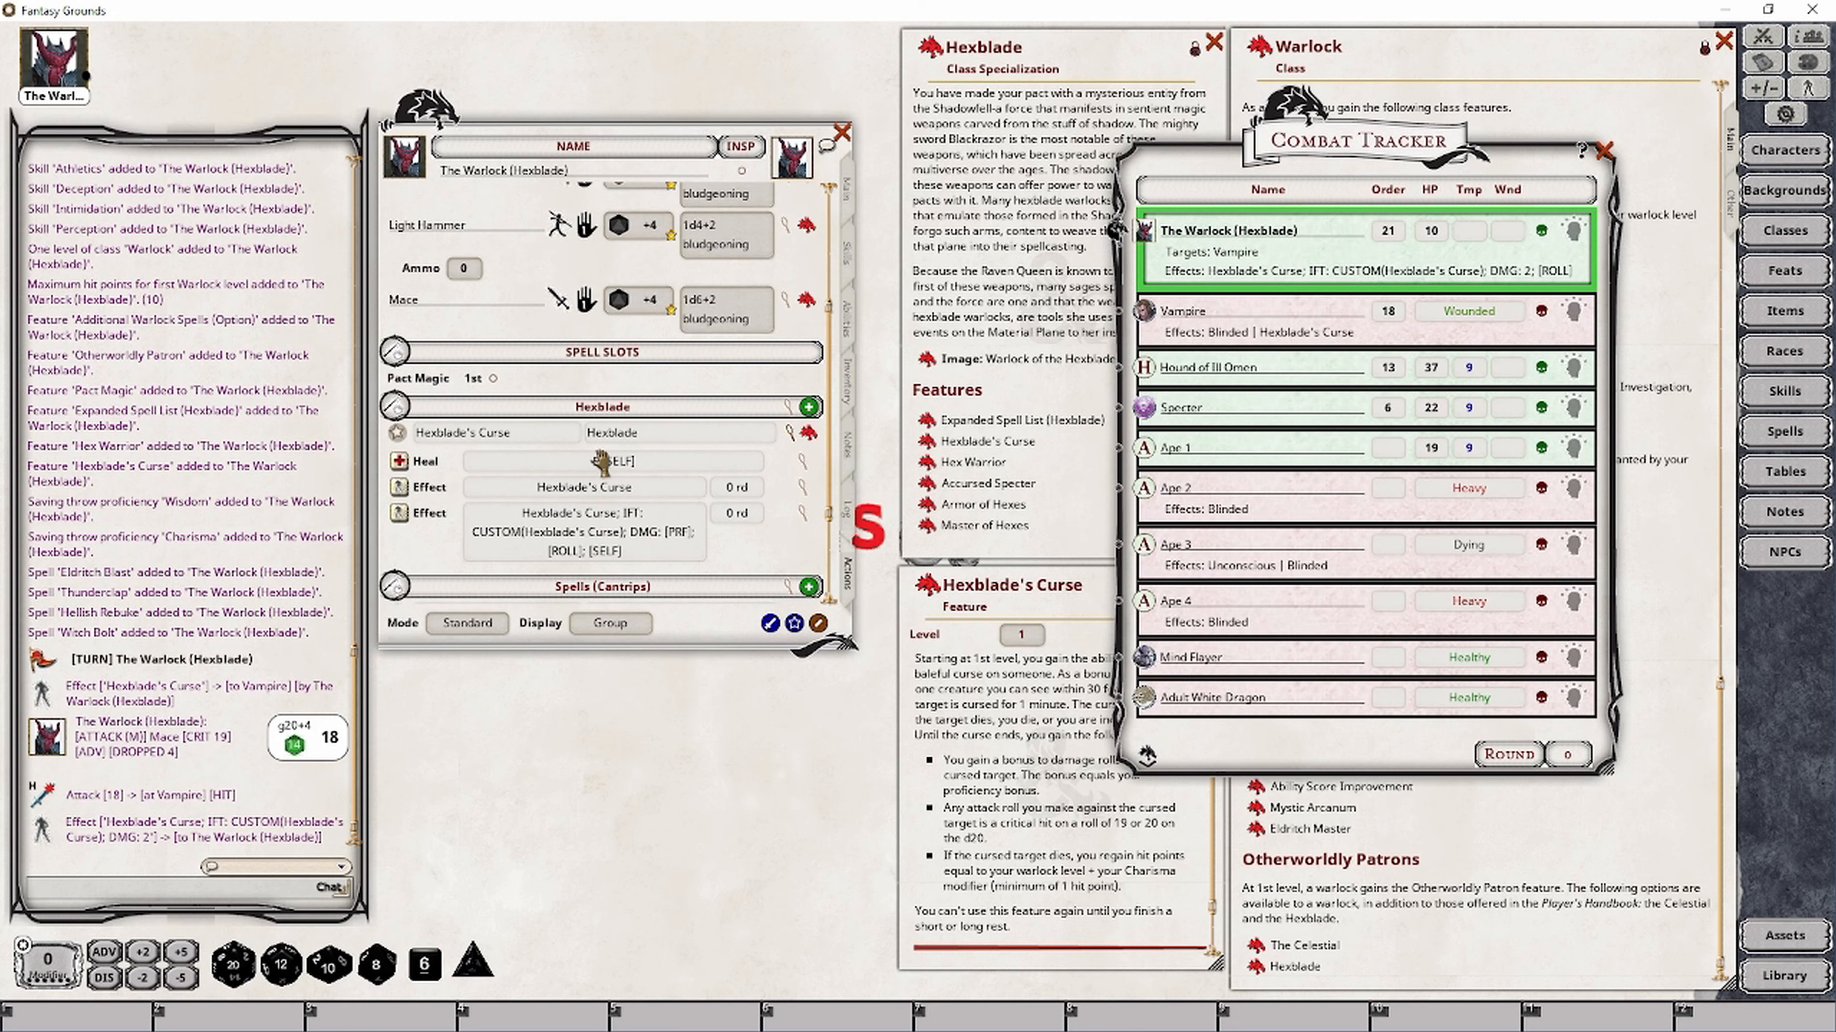
pyautogui.doubleClick(707, 326)
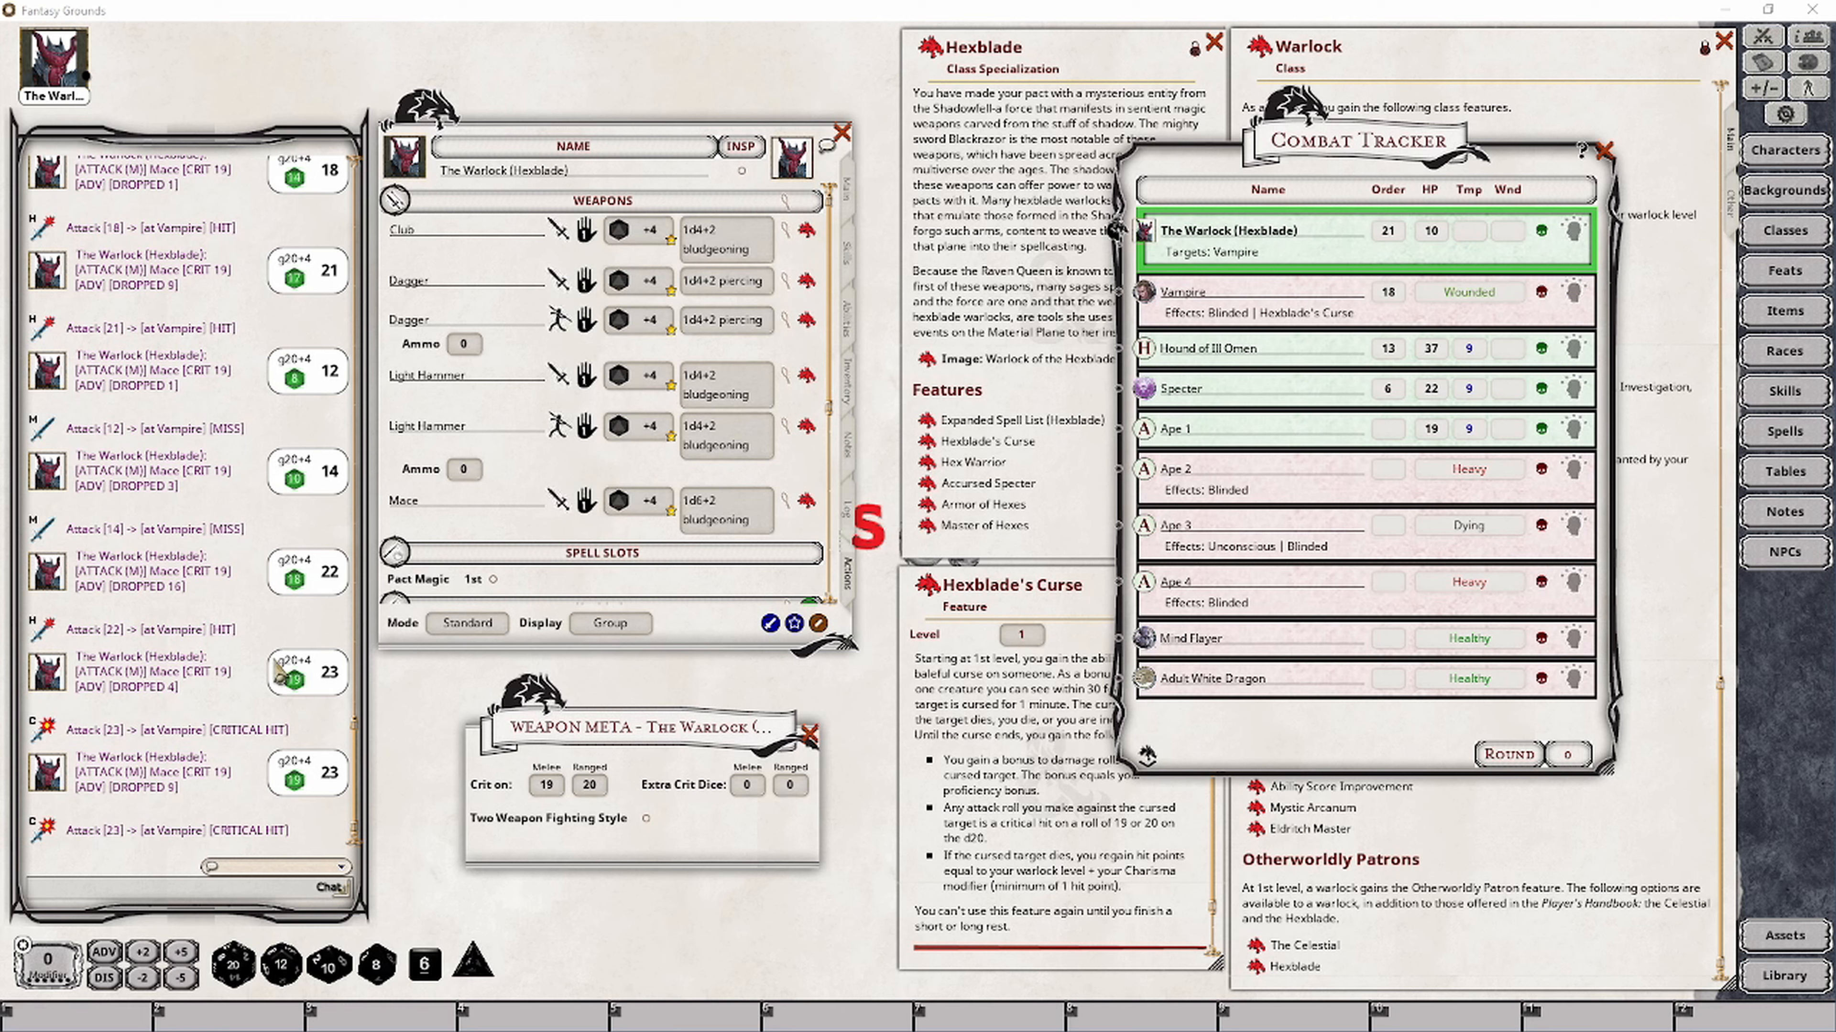
# Roll the Mace's critical damage against the Vampire and close the weapon meta settings
pyautogui.doubleClick(729, 512)
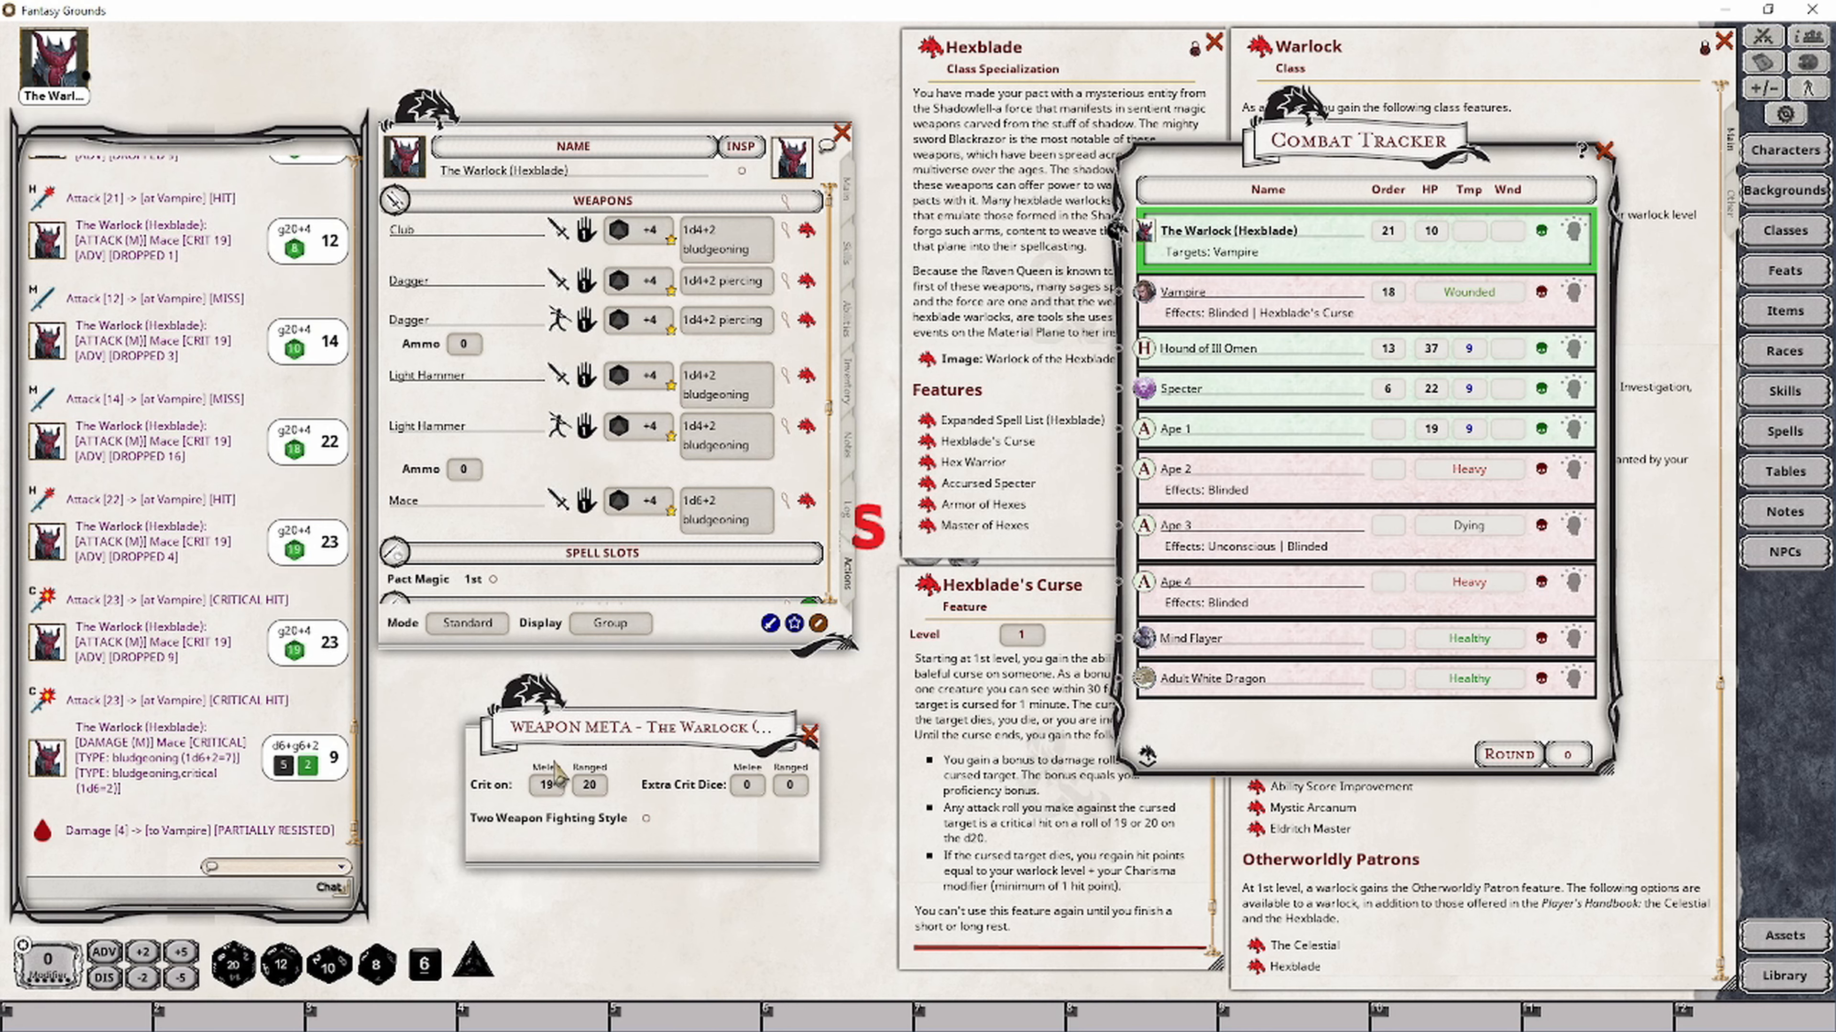
pyautogui.click(809, 734)
pyautogui.click(1057, 962)
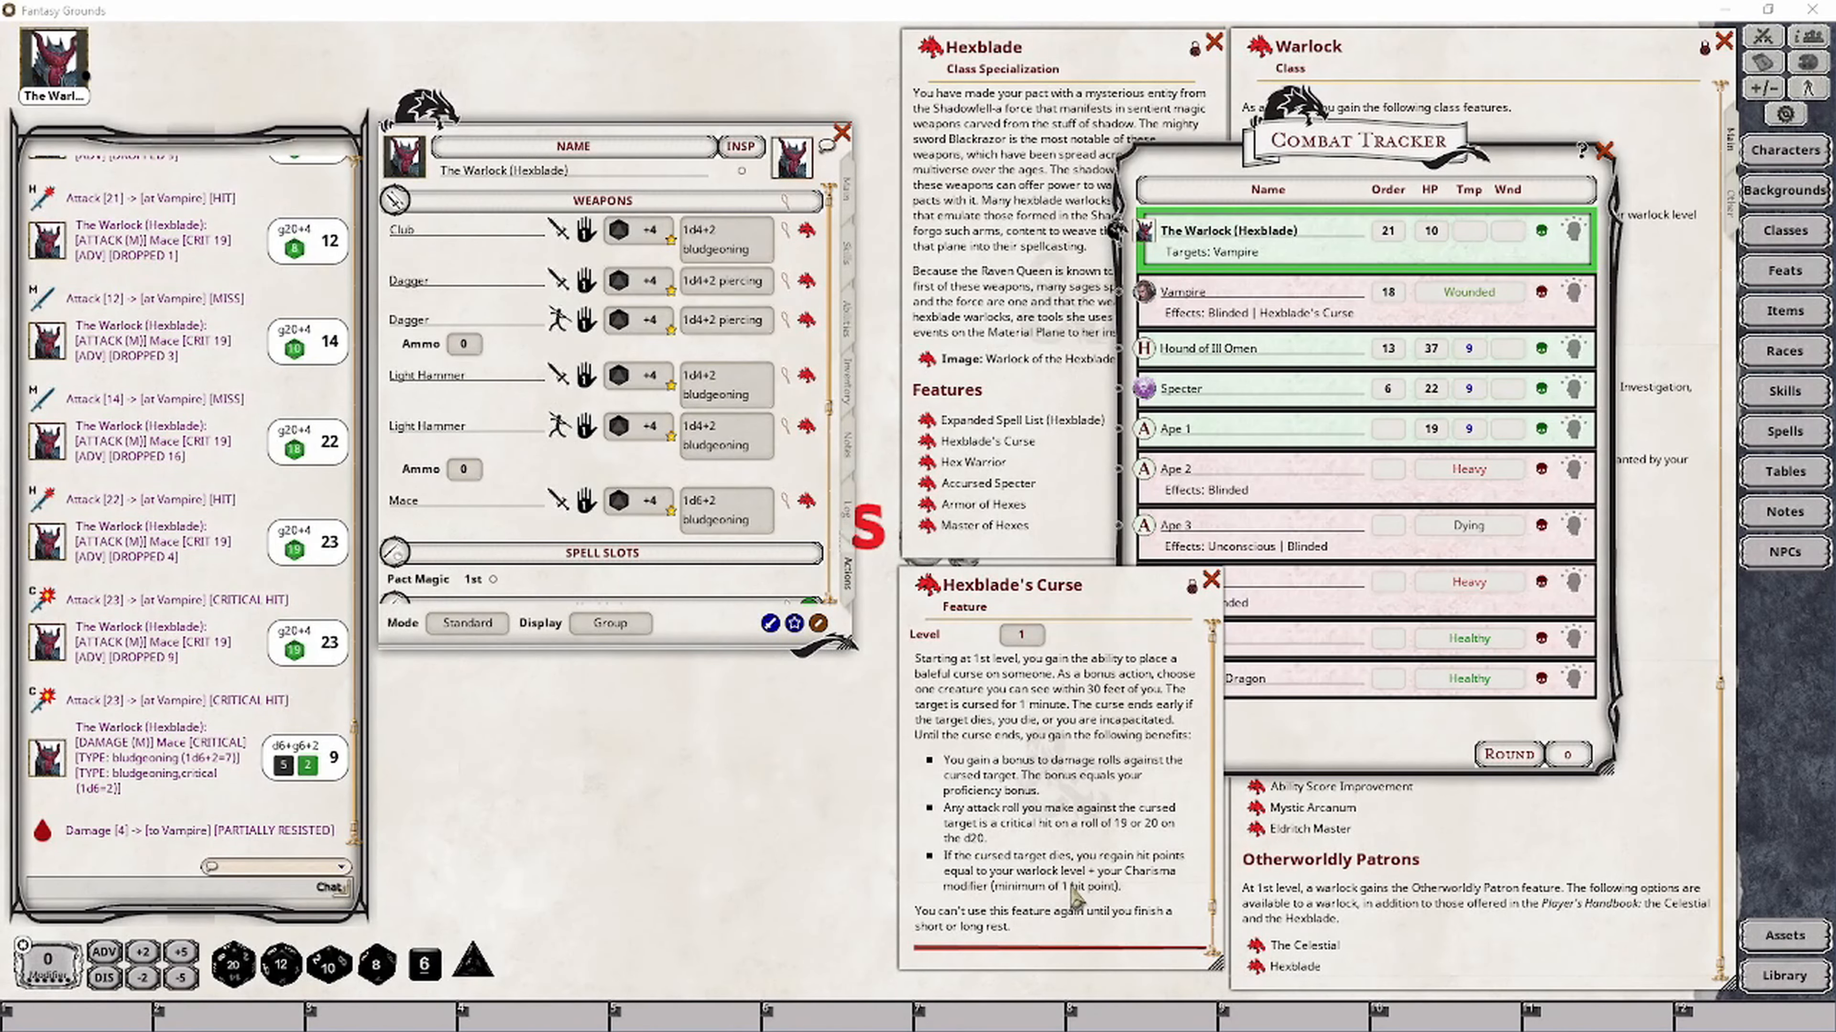
# Apply the Hexblade's Curse heal to the warlock twice, first through the Combat Tracker entry and once straight from the power
pyautogui.click(1312, 759)
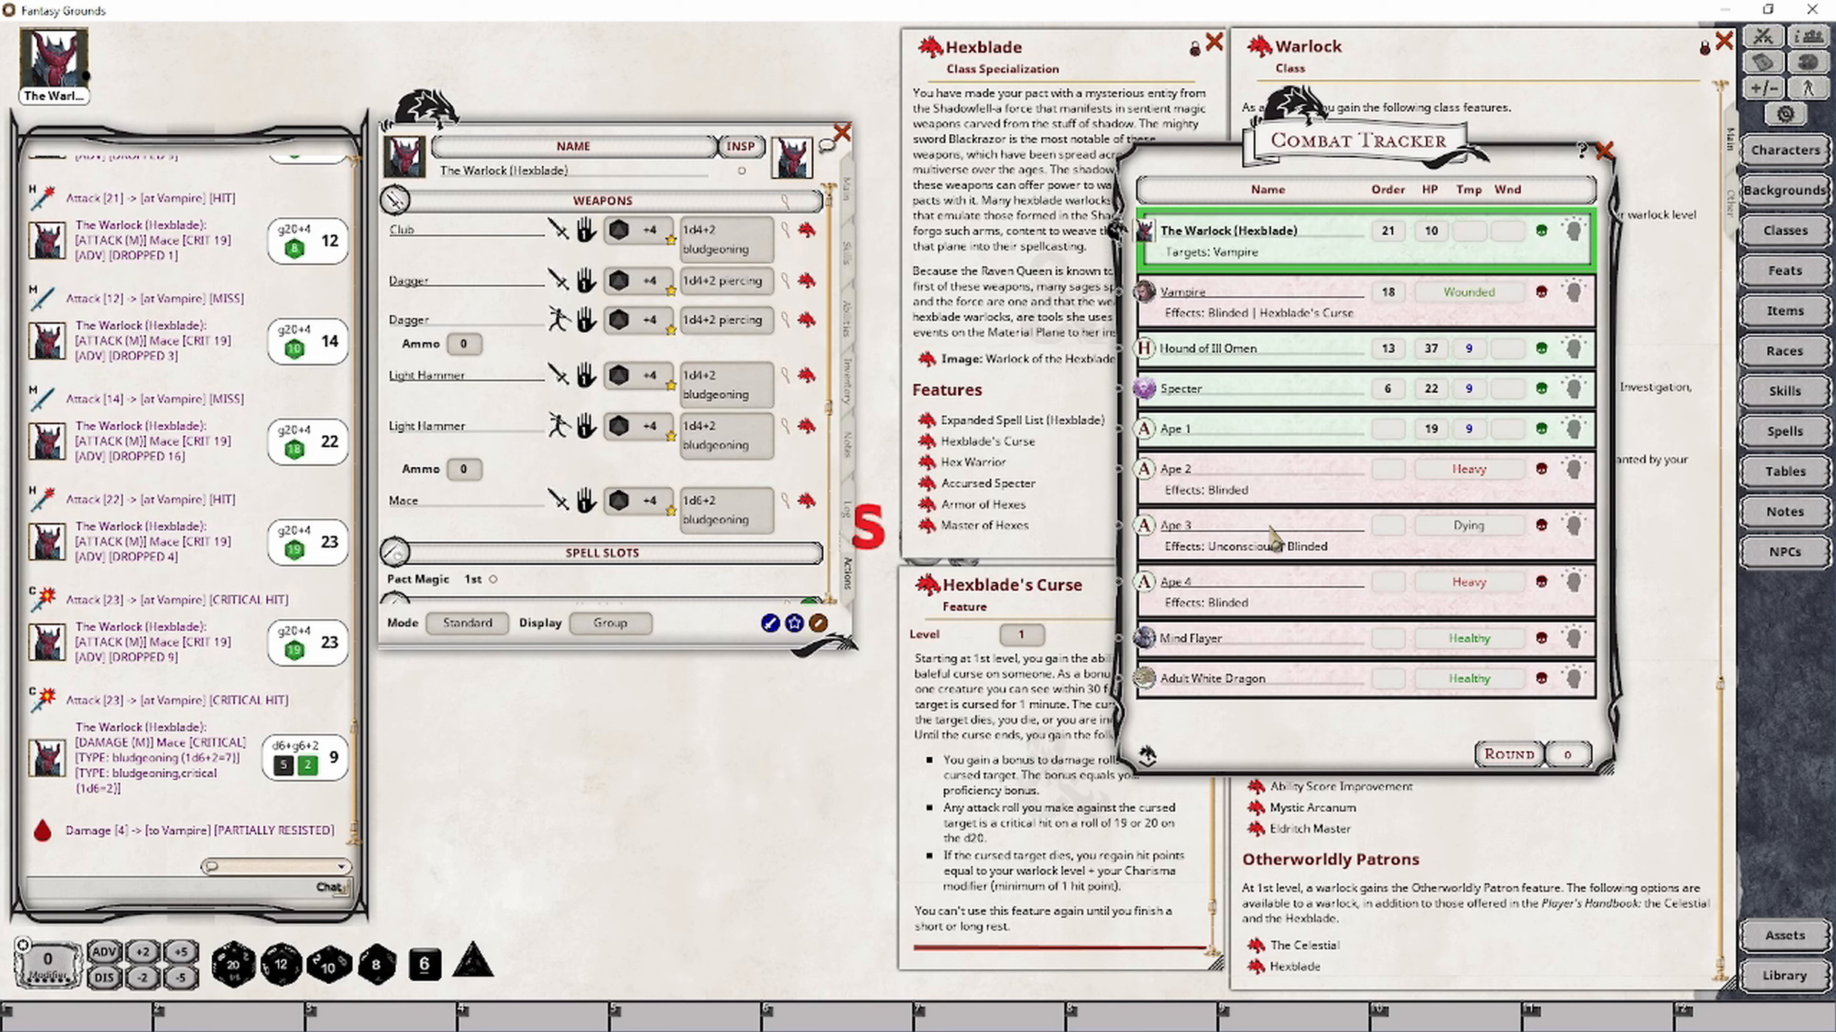
pyautogui.scroll(-5, 759, 477)
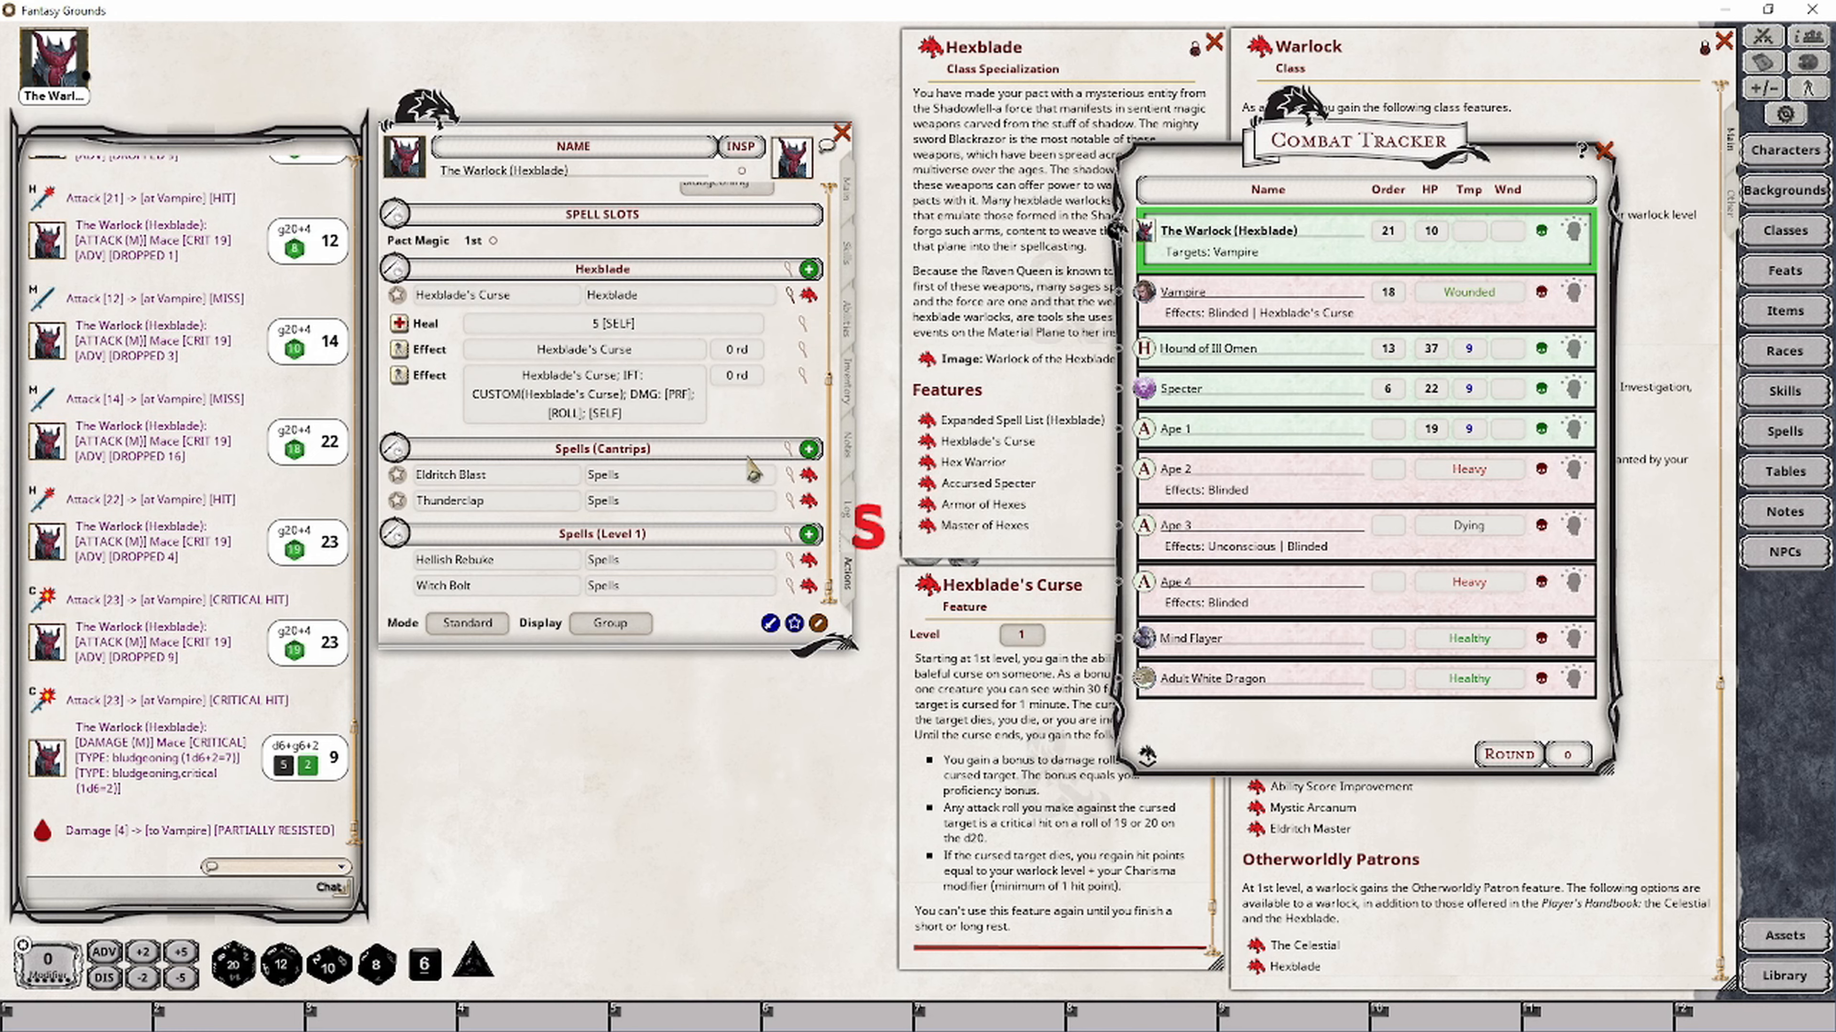
pyautogui.moveTo(402, 334)
pyautogui.mouseDown()
pyautogui.moveTo(614, 393)
pyautogui.moveTo(1193, 296)
pyautogui.moveTo(706, 366)
pyautogui.moveTo(486, 333)
pyautogui.moveTo(1093, 271)
pyautogui.moveTo(1189, 229)
pyautogui.moveTo(1157, 238)
pyautogui.mouseUp()
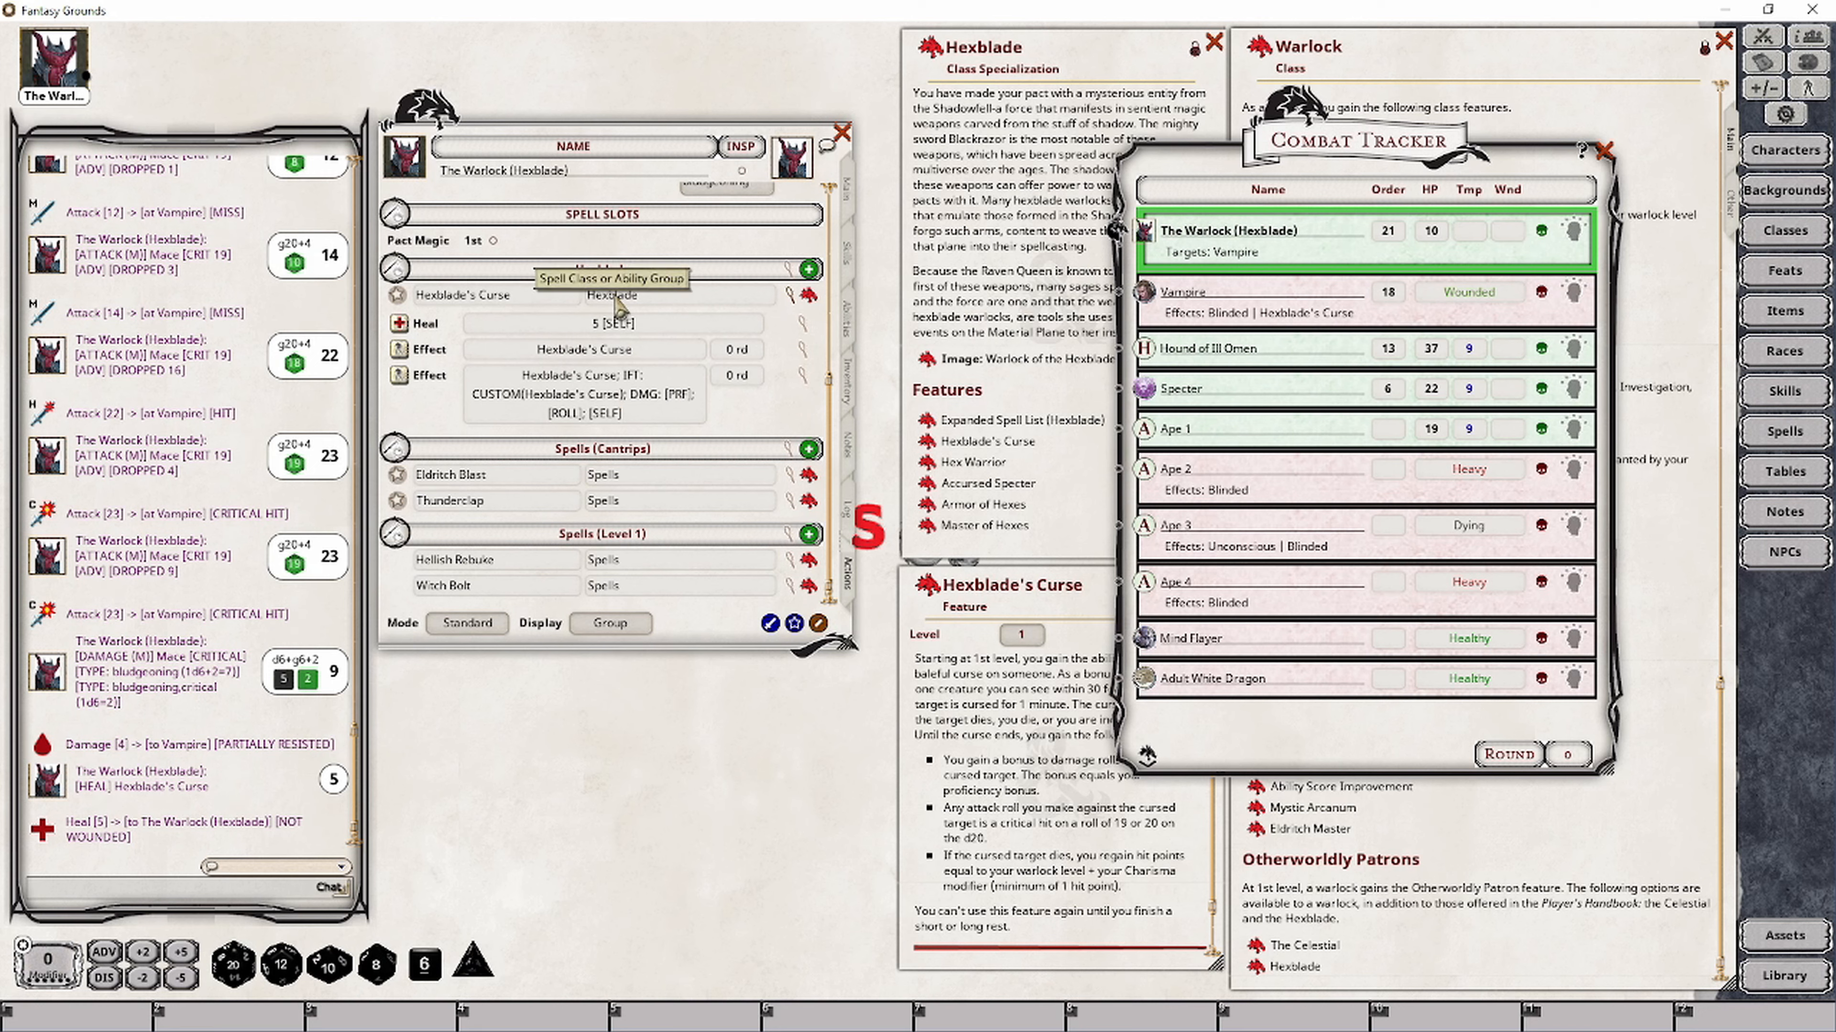
pyautogui.click(398, 323)
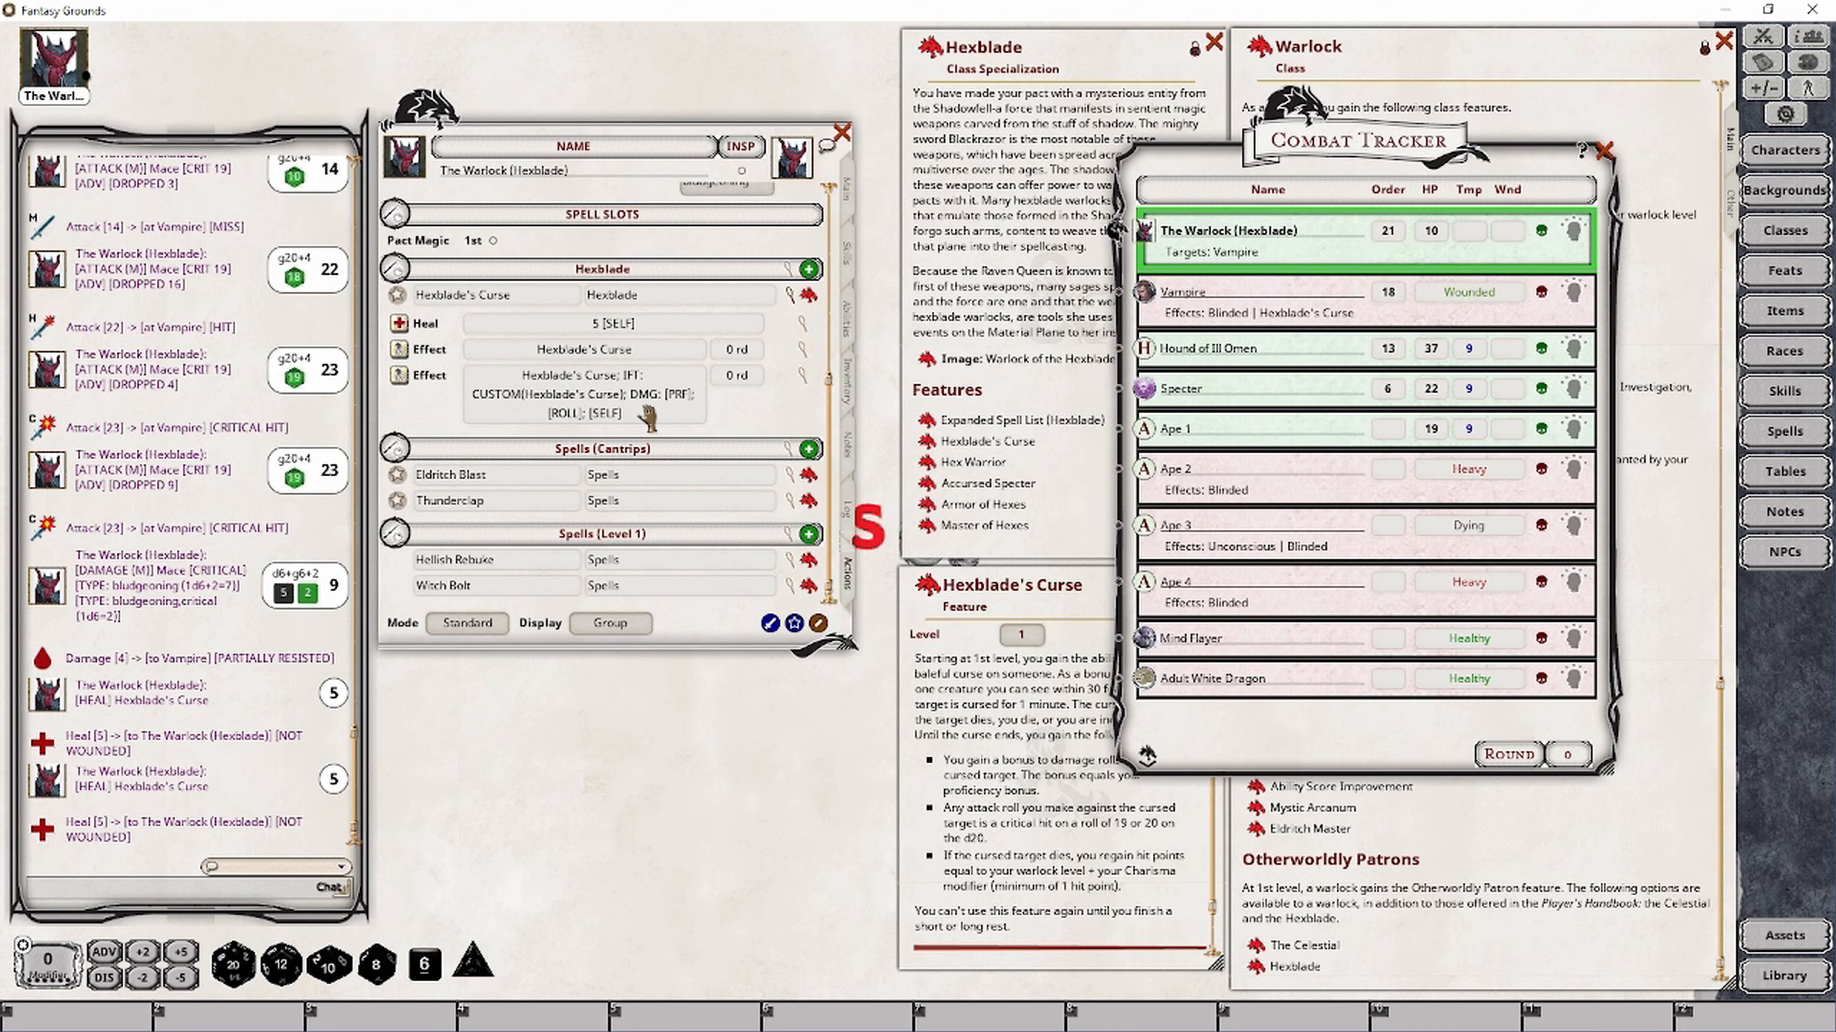
# Switch the actions display mode to Combat and mark the daily use of Hexblade's Curse as spent
pyautogui.click(1606, 152)
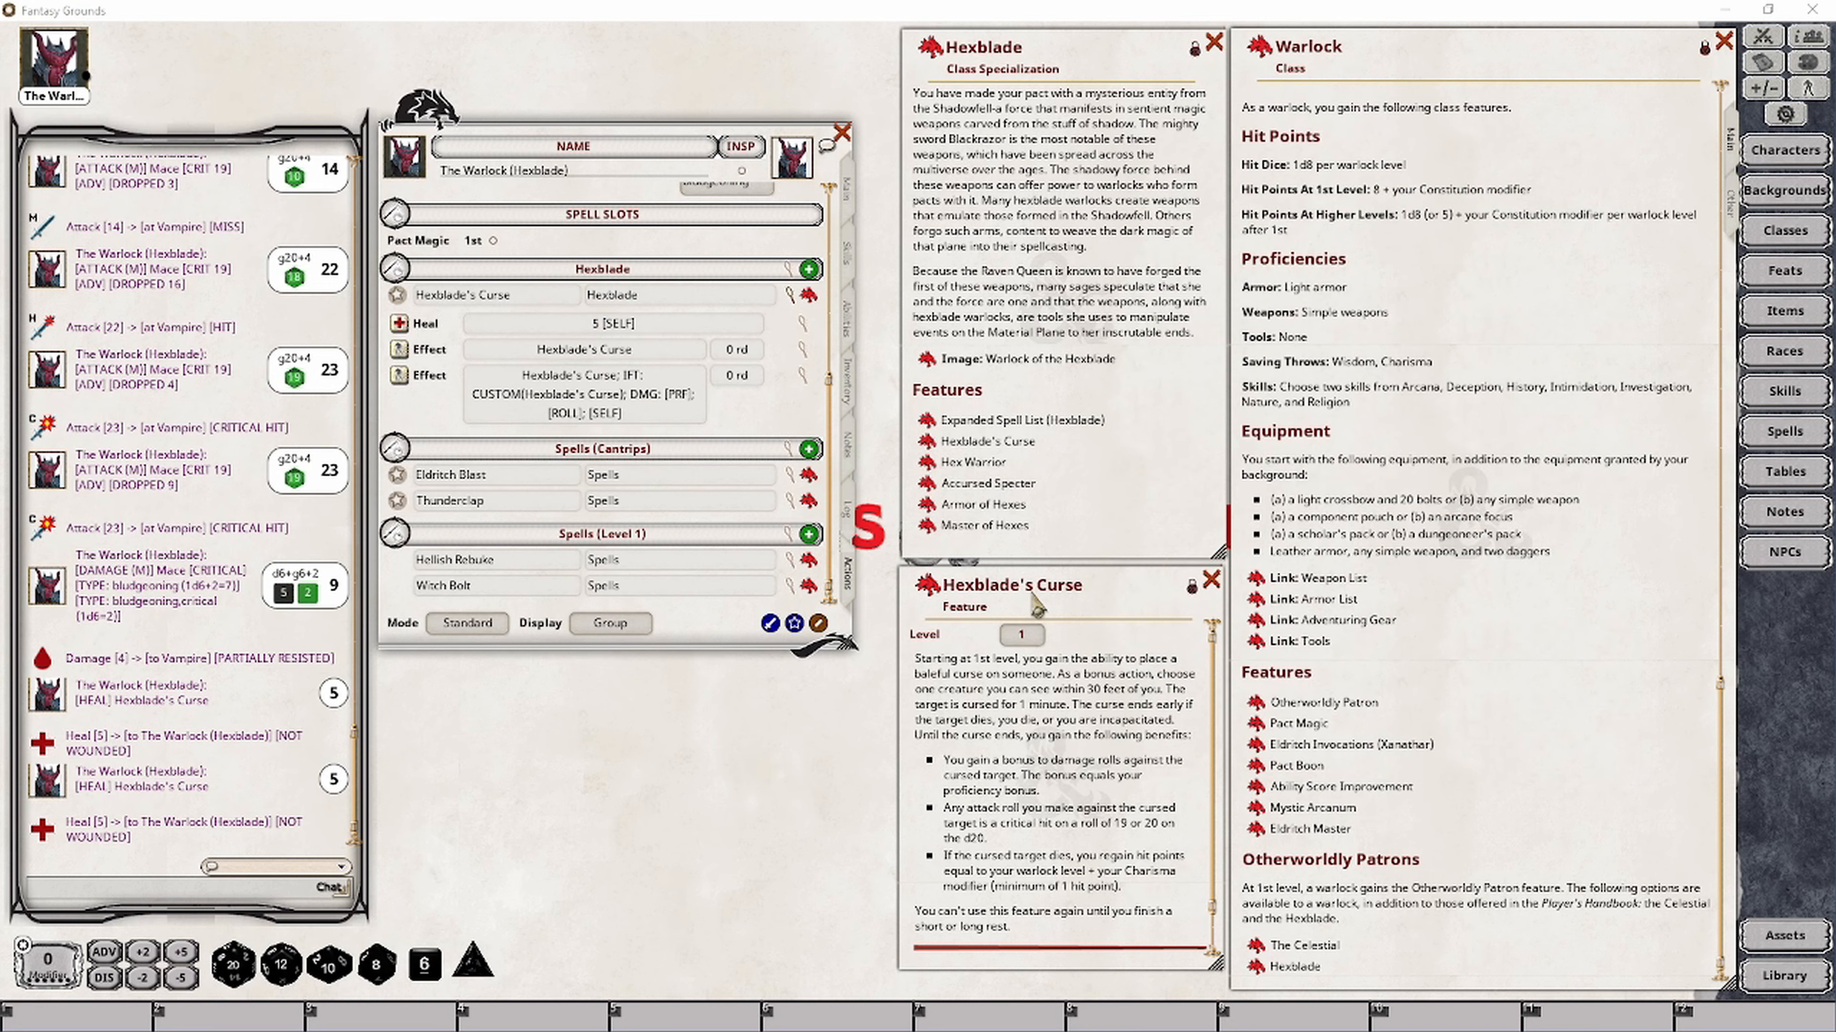
pyautogui.click(1762, 36)
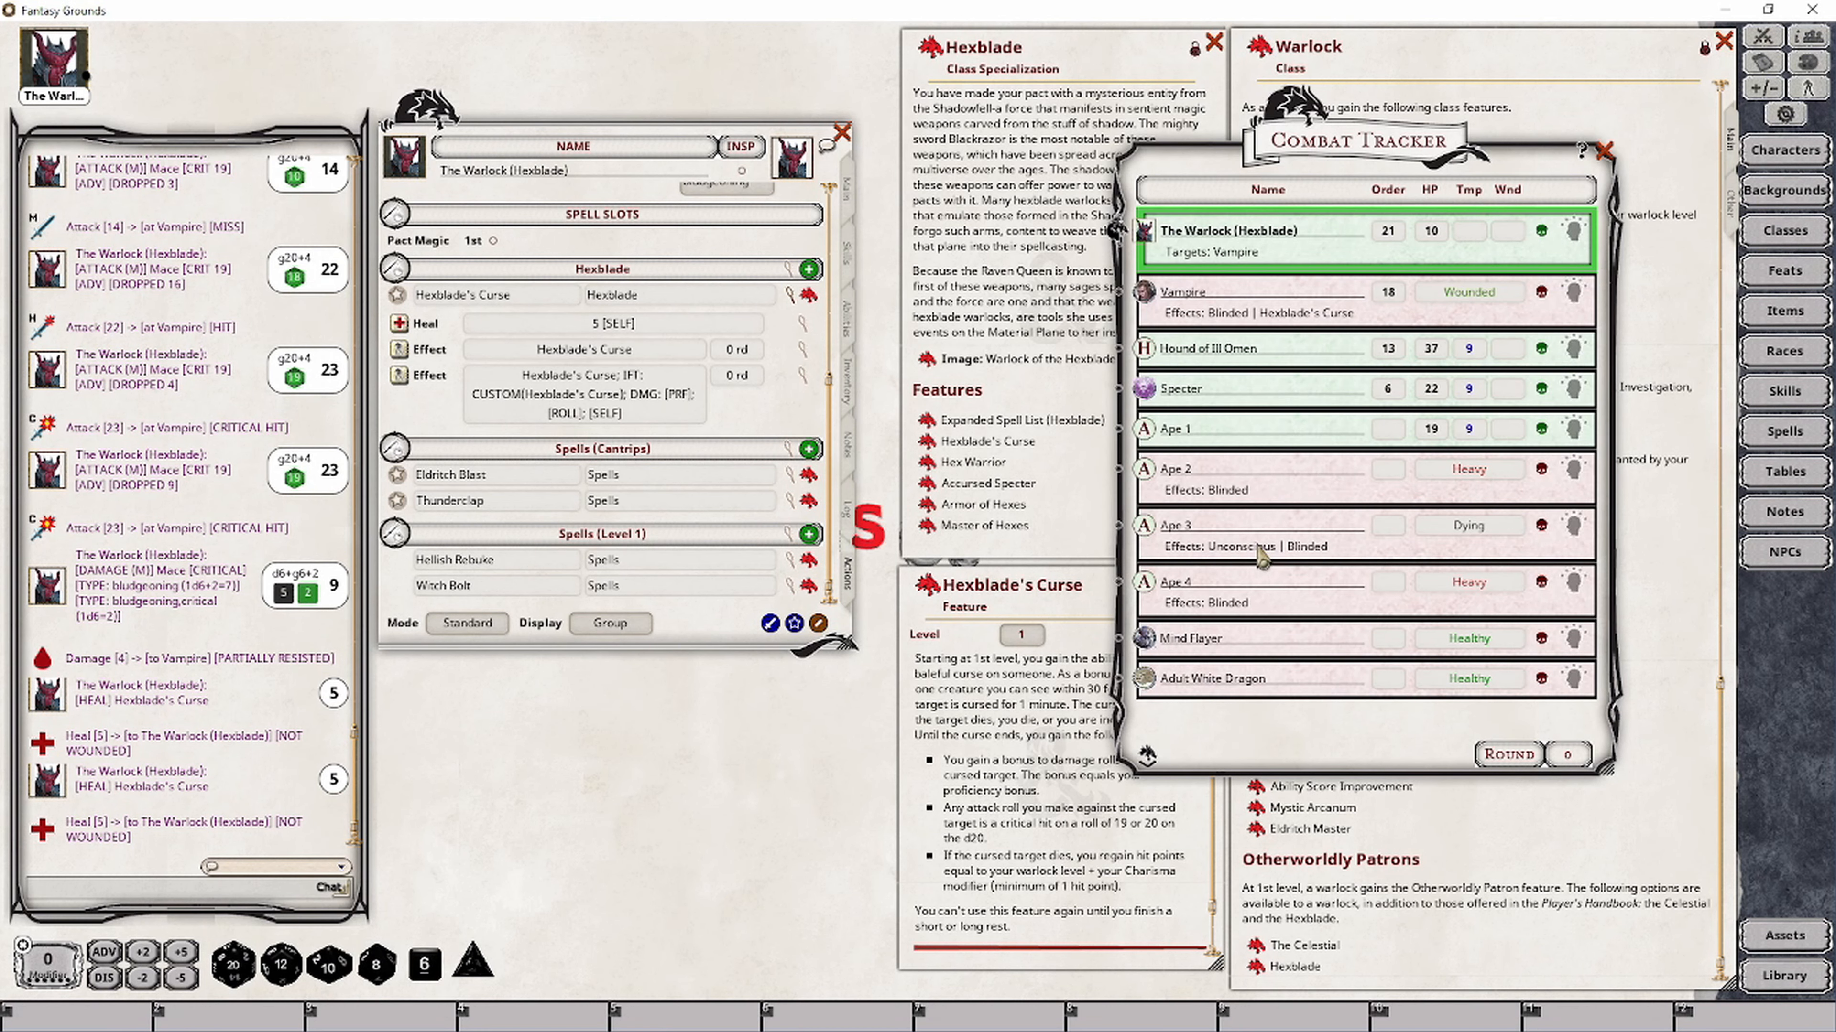
pyautogui.click(467, 622)
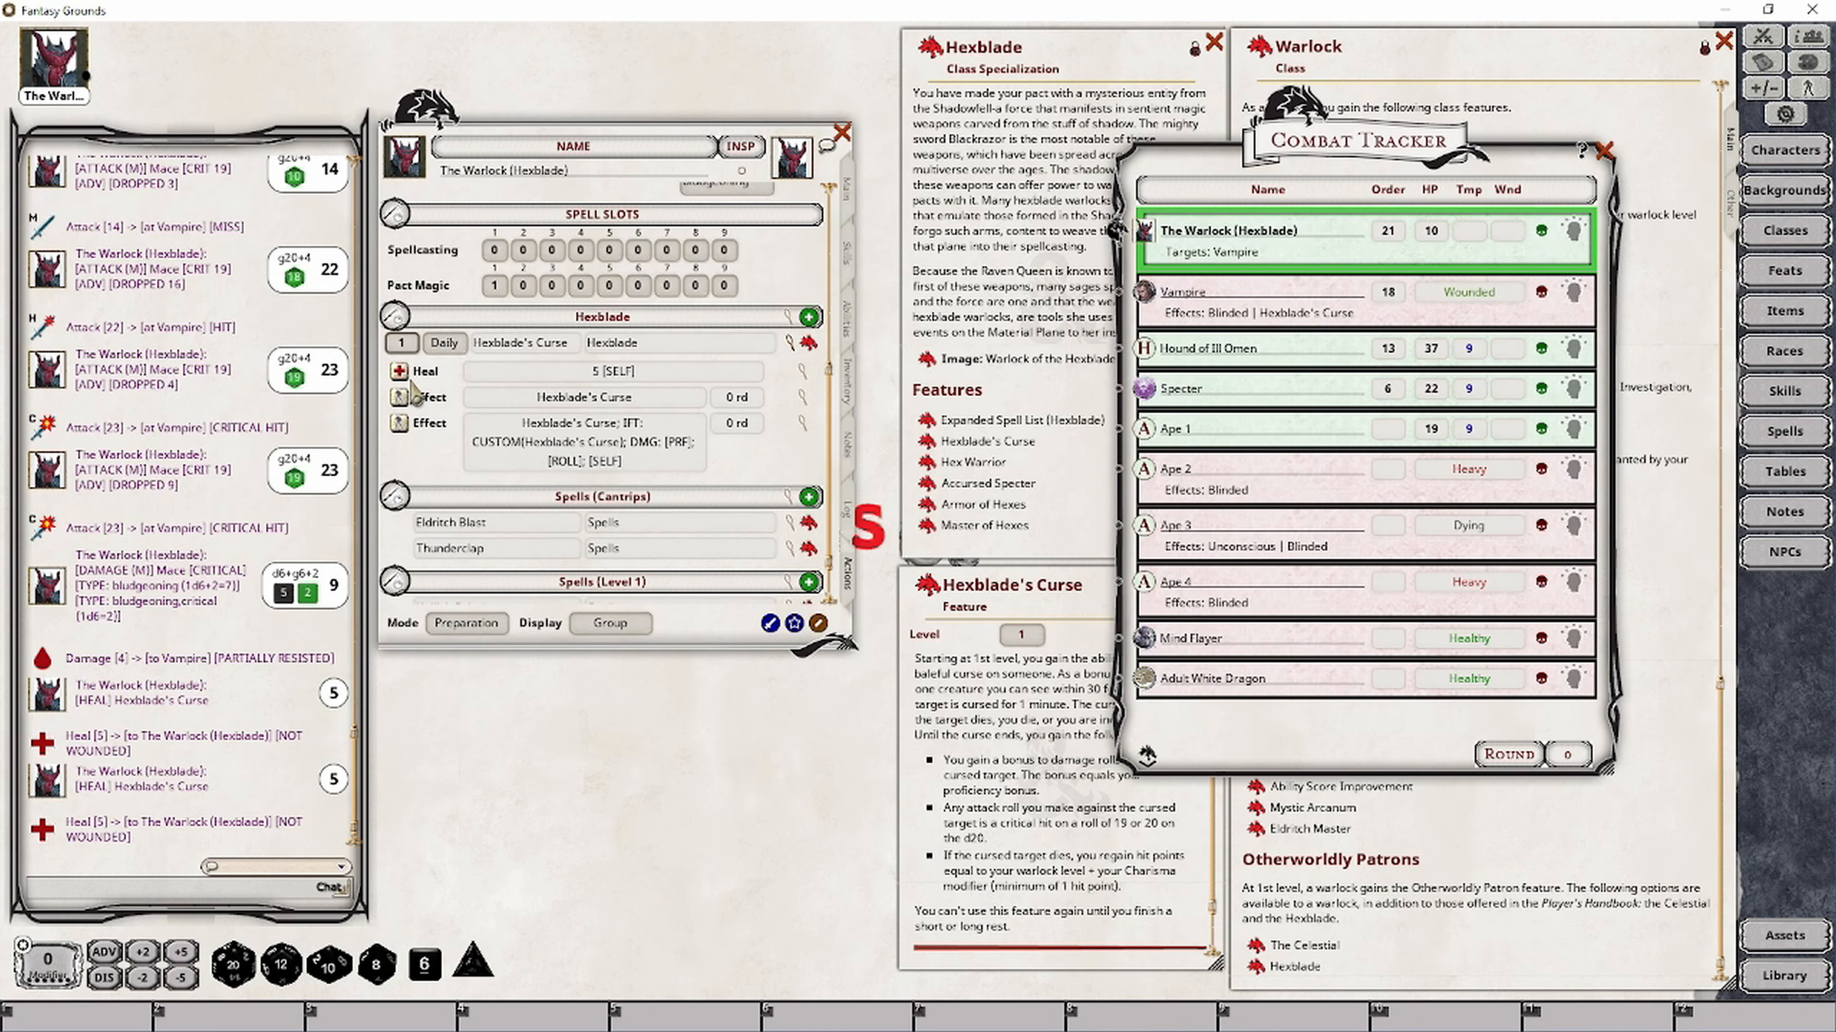
pyautogui.click(467, 622)
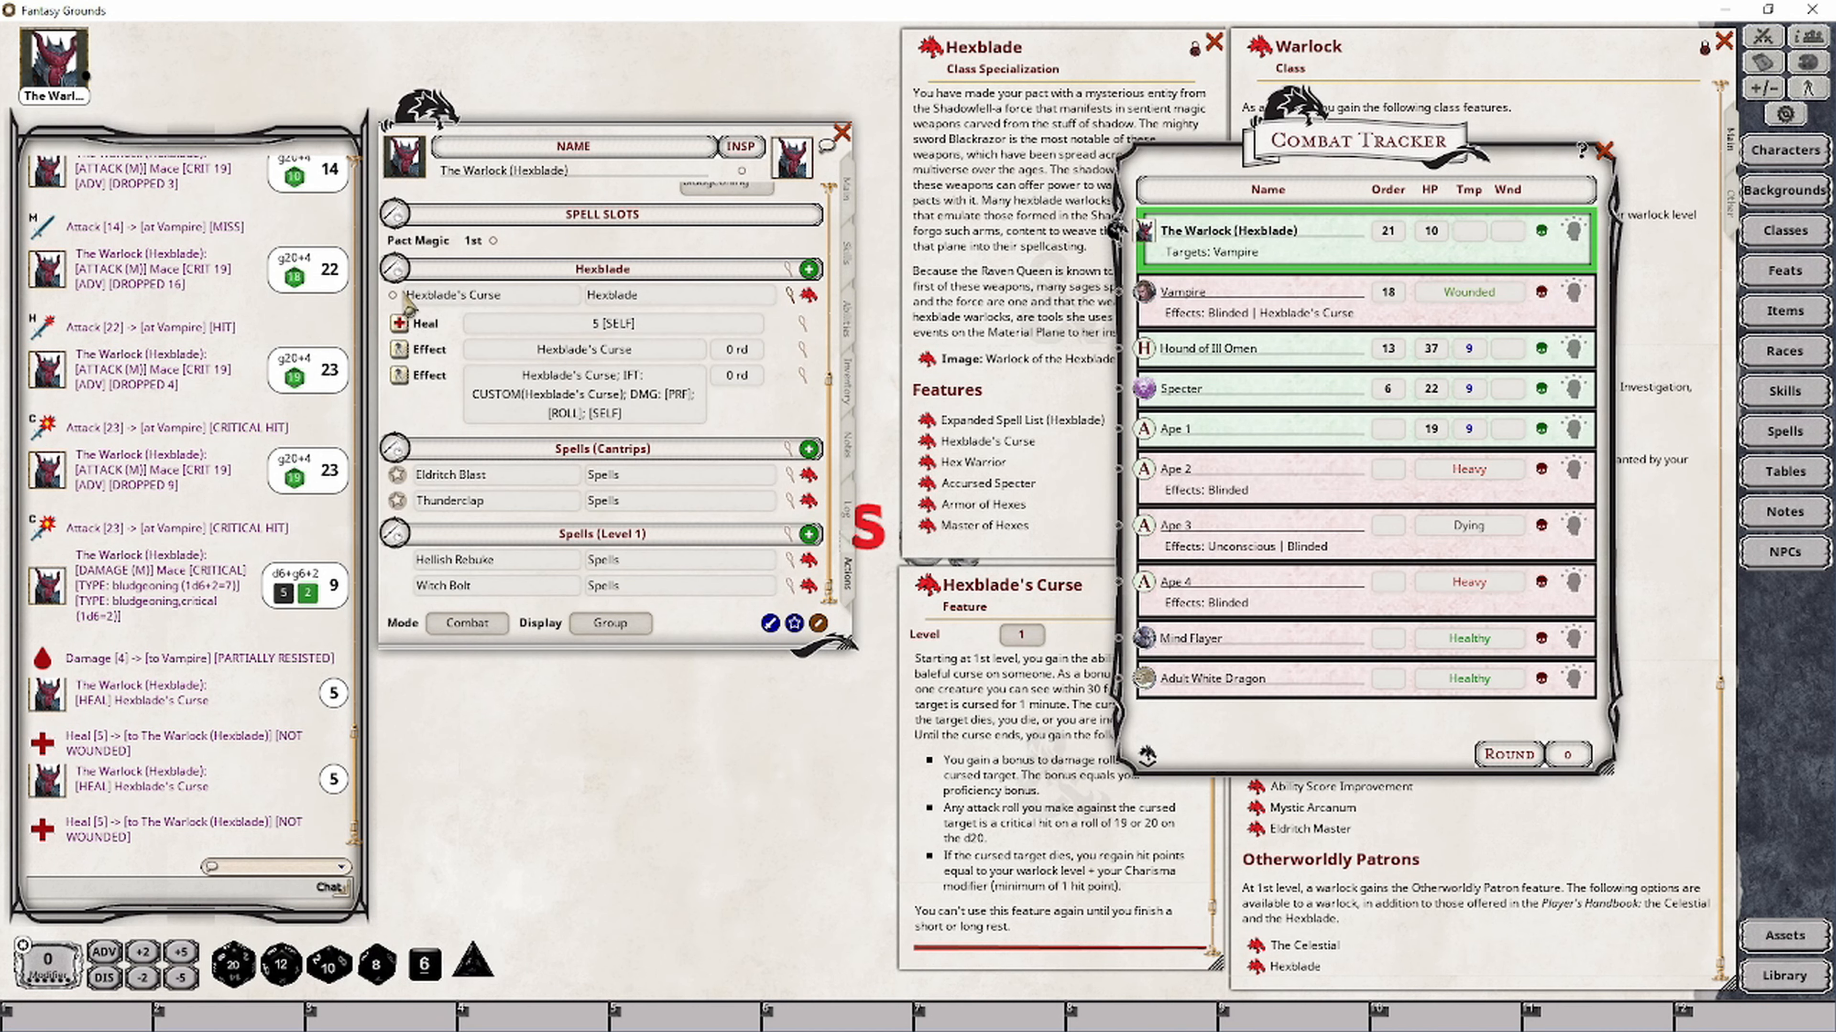
pyautogui.click(395, 295)
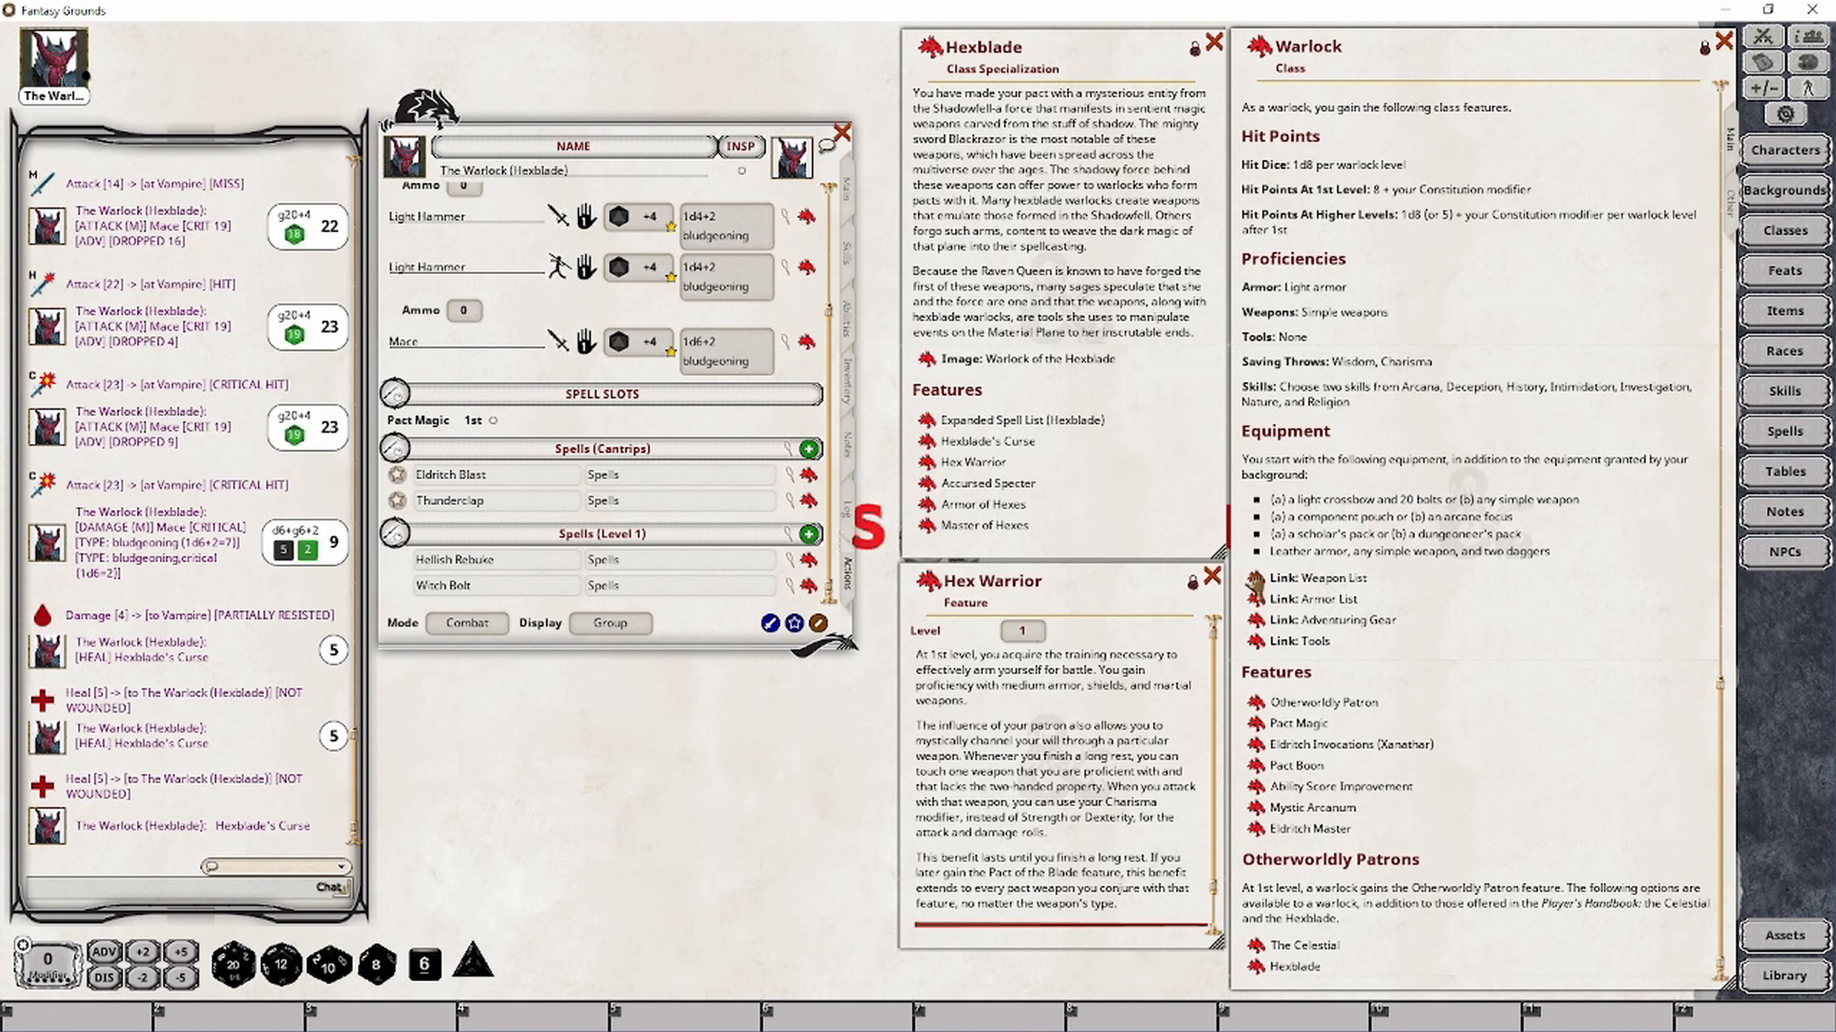
pyautogui.moveTo(895, 278); pyautogui.dragTo(1281, 173)
pyautogui.scroll(-3, 1142, 582)
pyautogui.scroll(-3, 1142, 583)
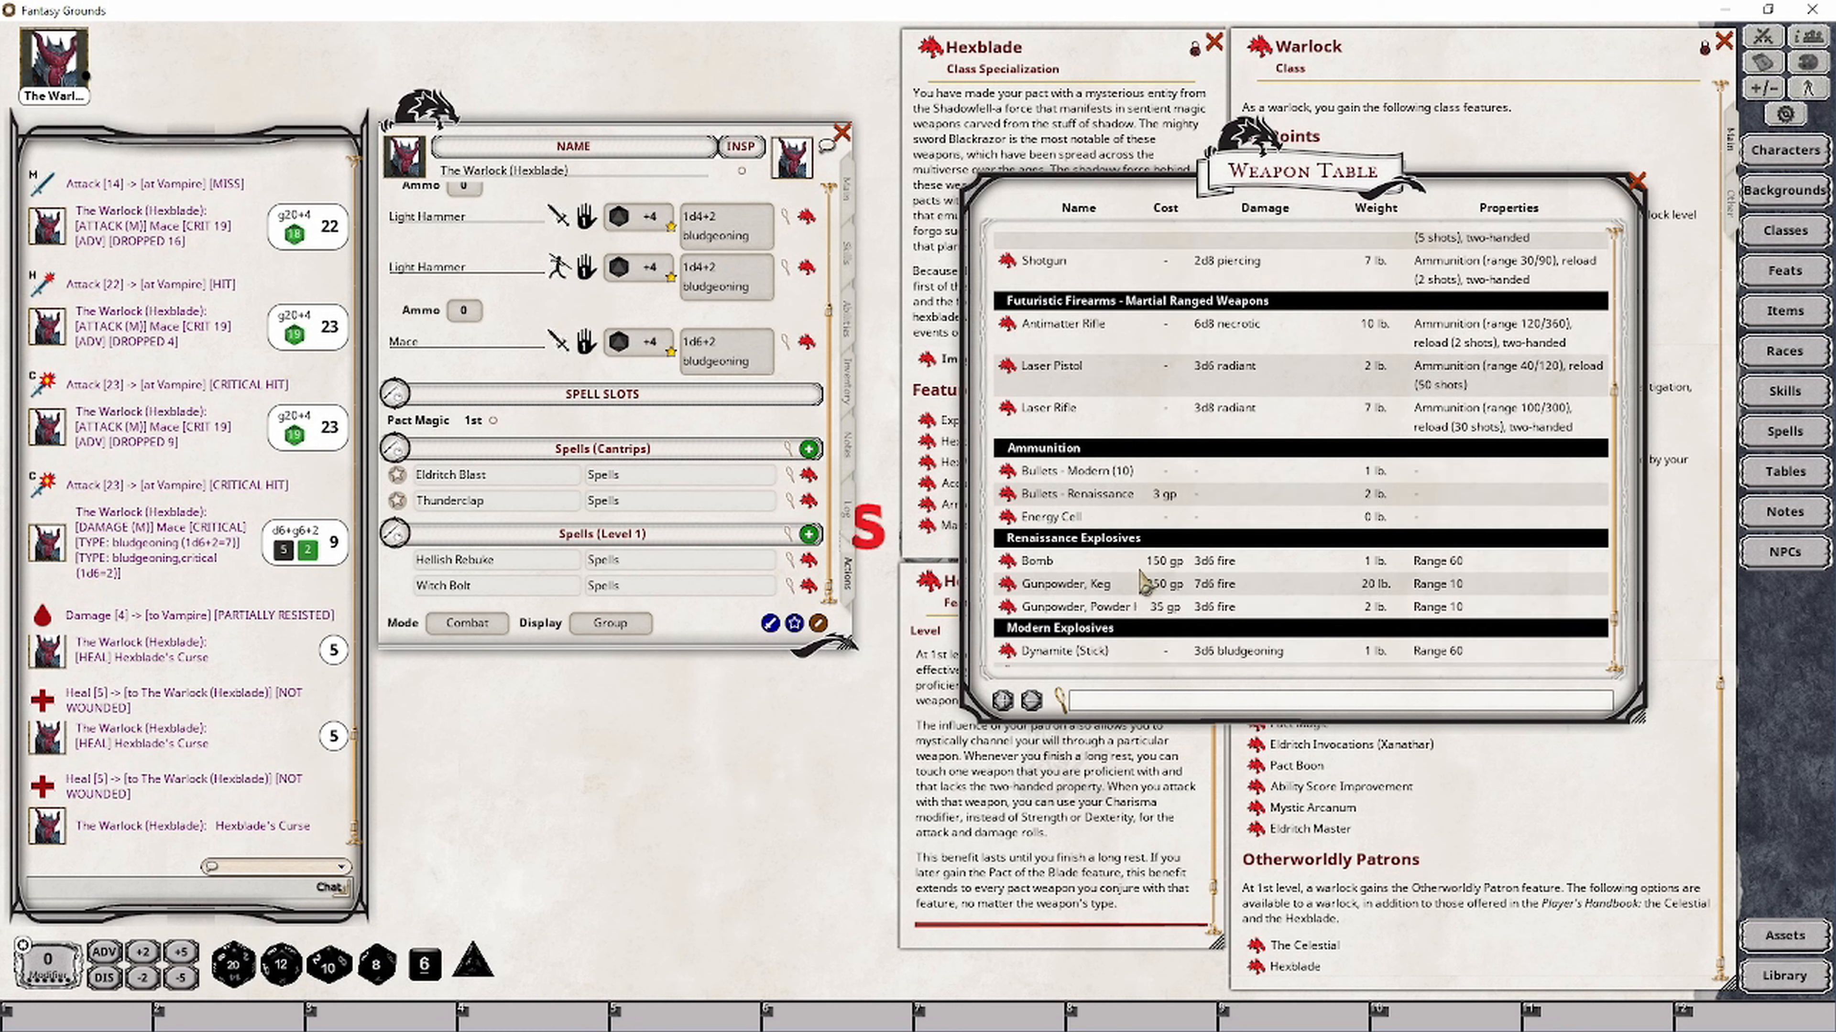
pyautogui.click(1637, 180)
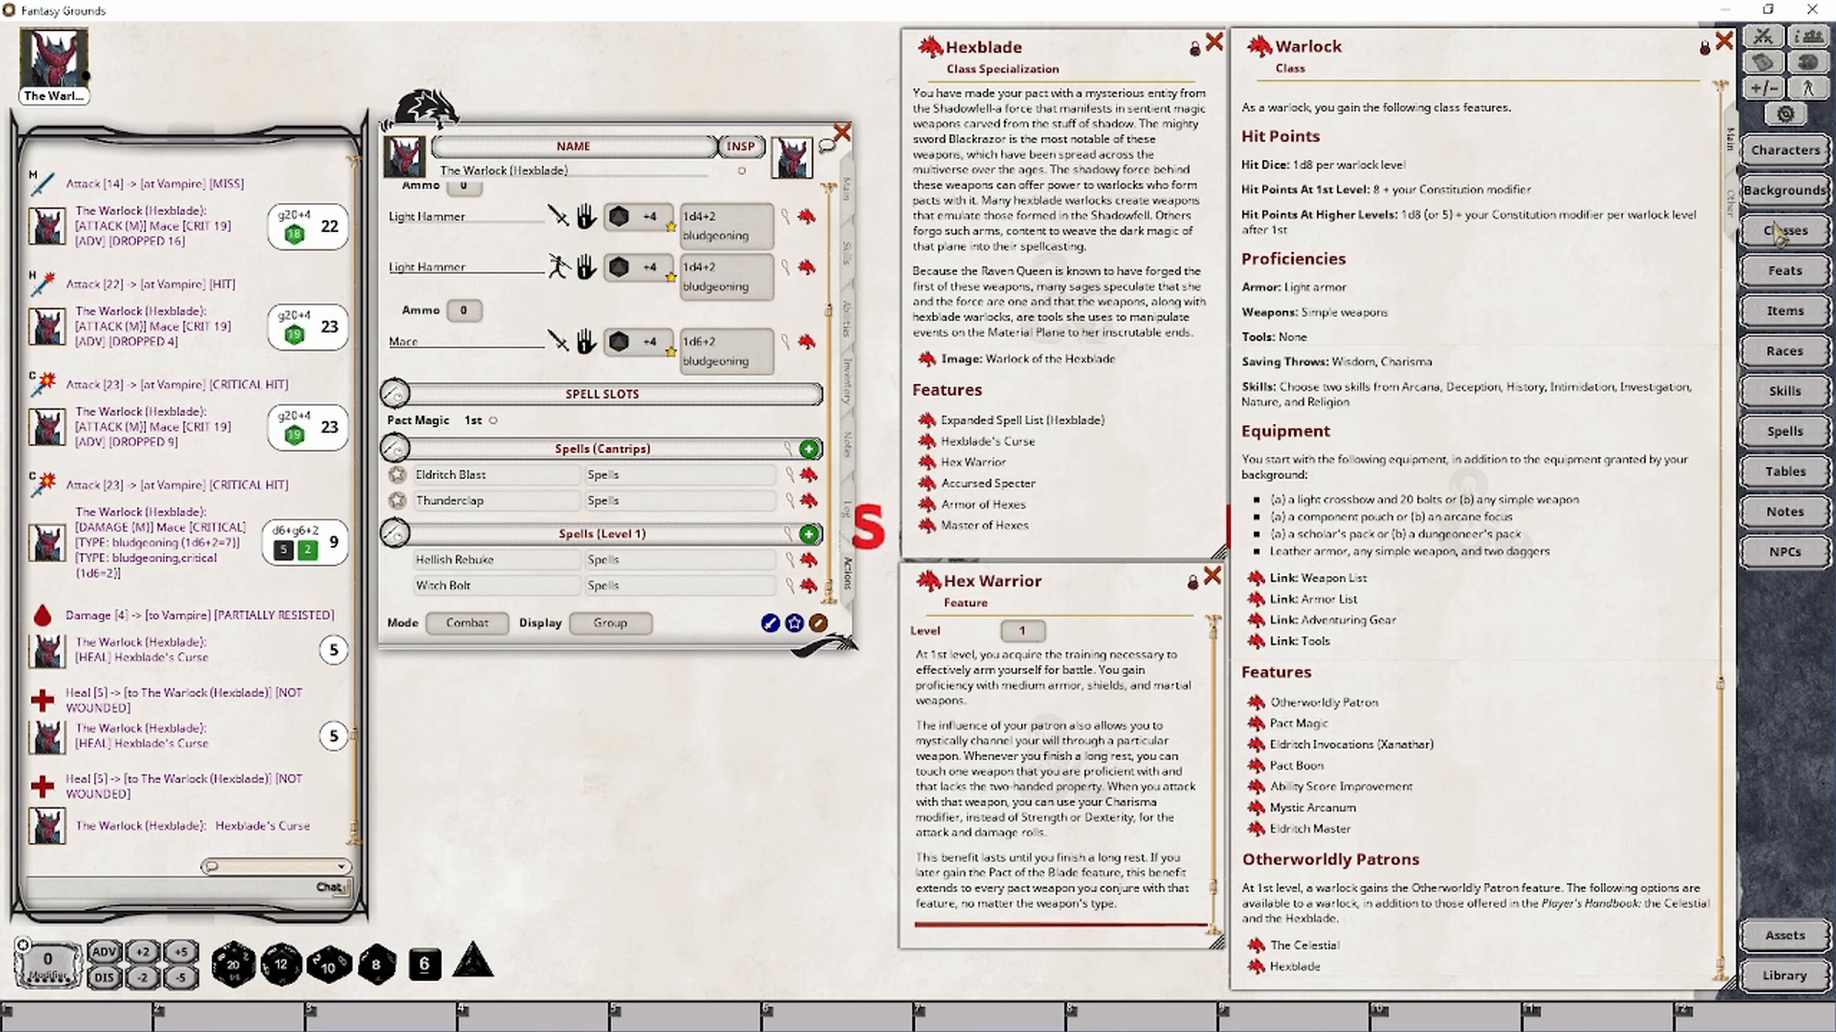
# Open the Player's Handbook version of the Warlock class and go to its Equipment section
pyautogui.click(1785, 230)
pyautogui.scroll(-1, 553, 755)
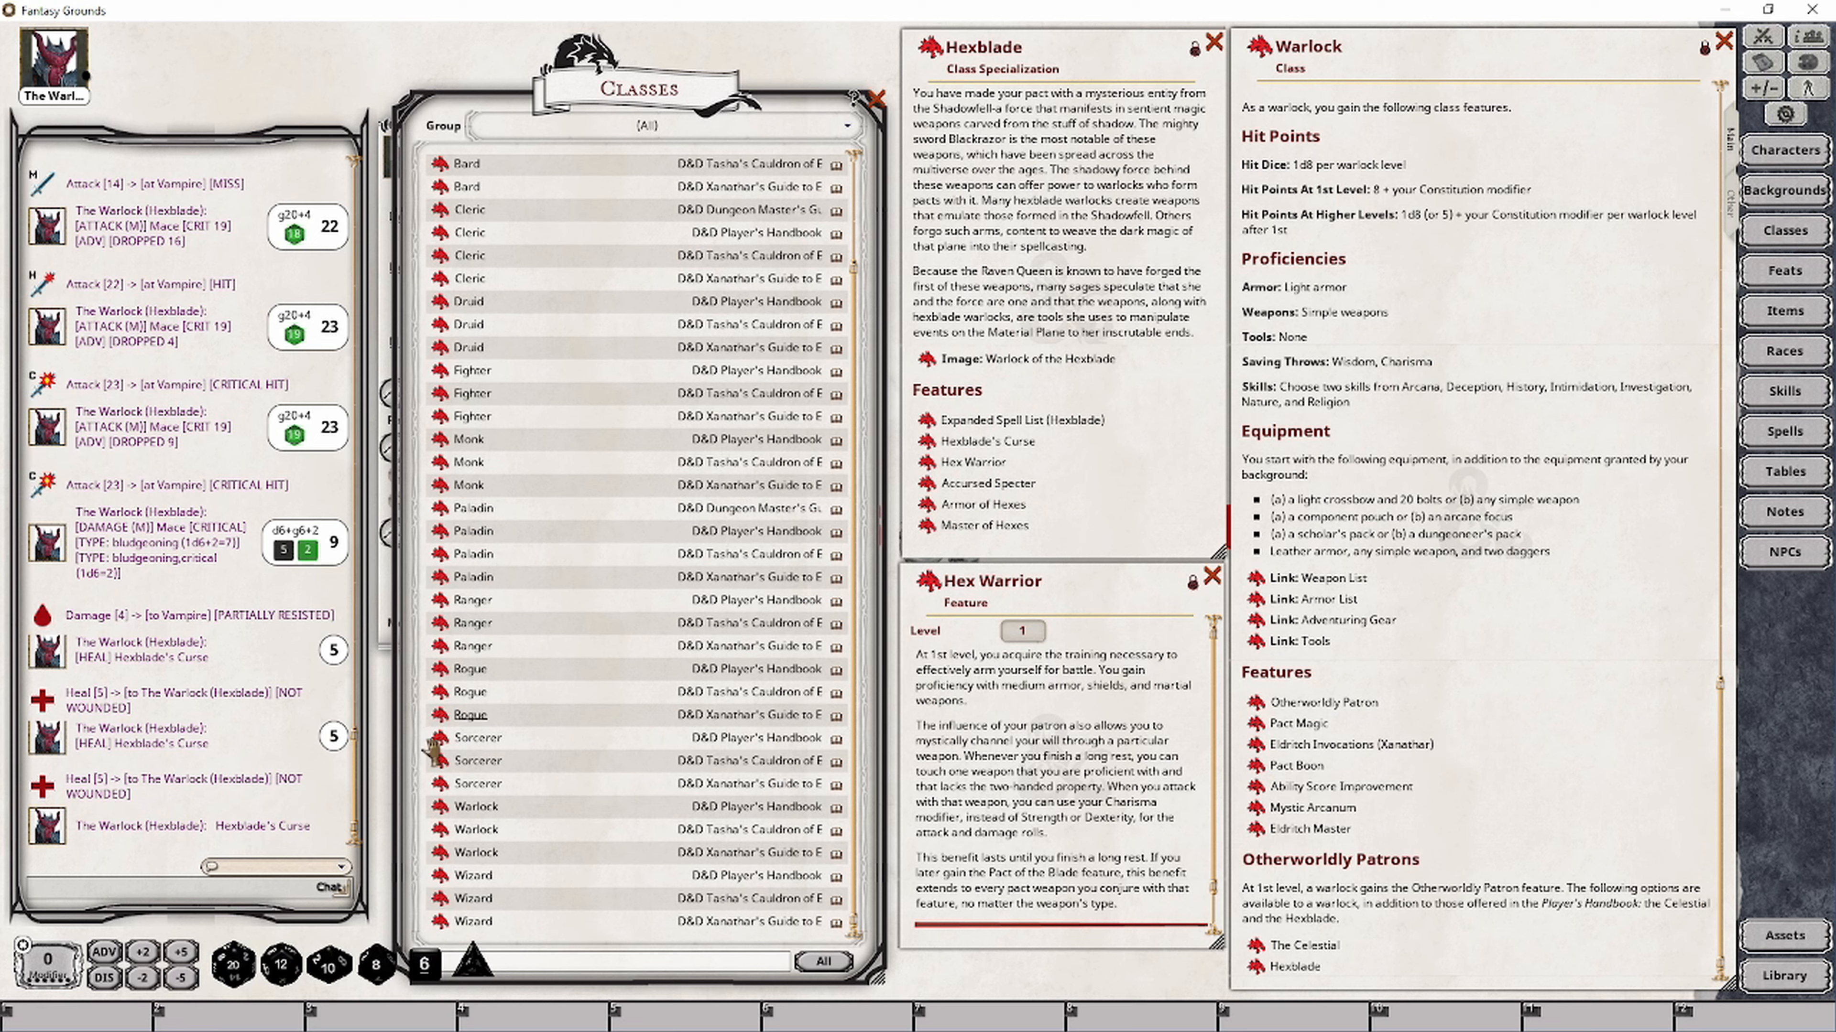
pyautogui.click(441, 813)
pyautogui.moveTo(904, 355); pyautogui.dragTo(1410, 53)
pyautogui.scroll(-10, 1503, 166)
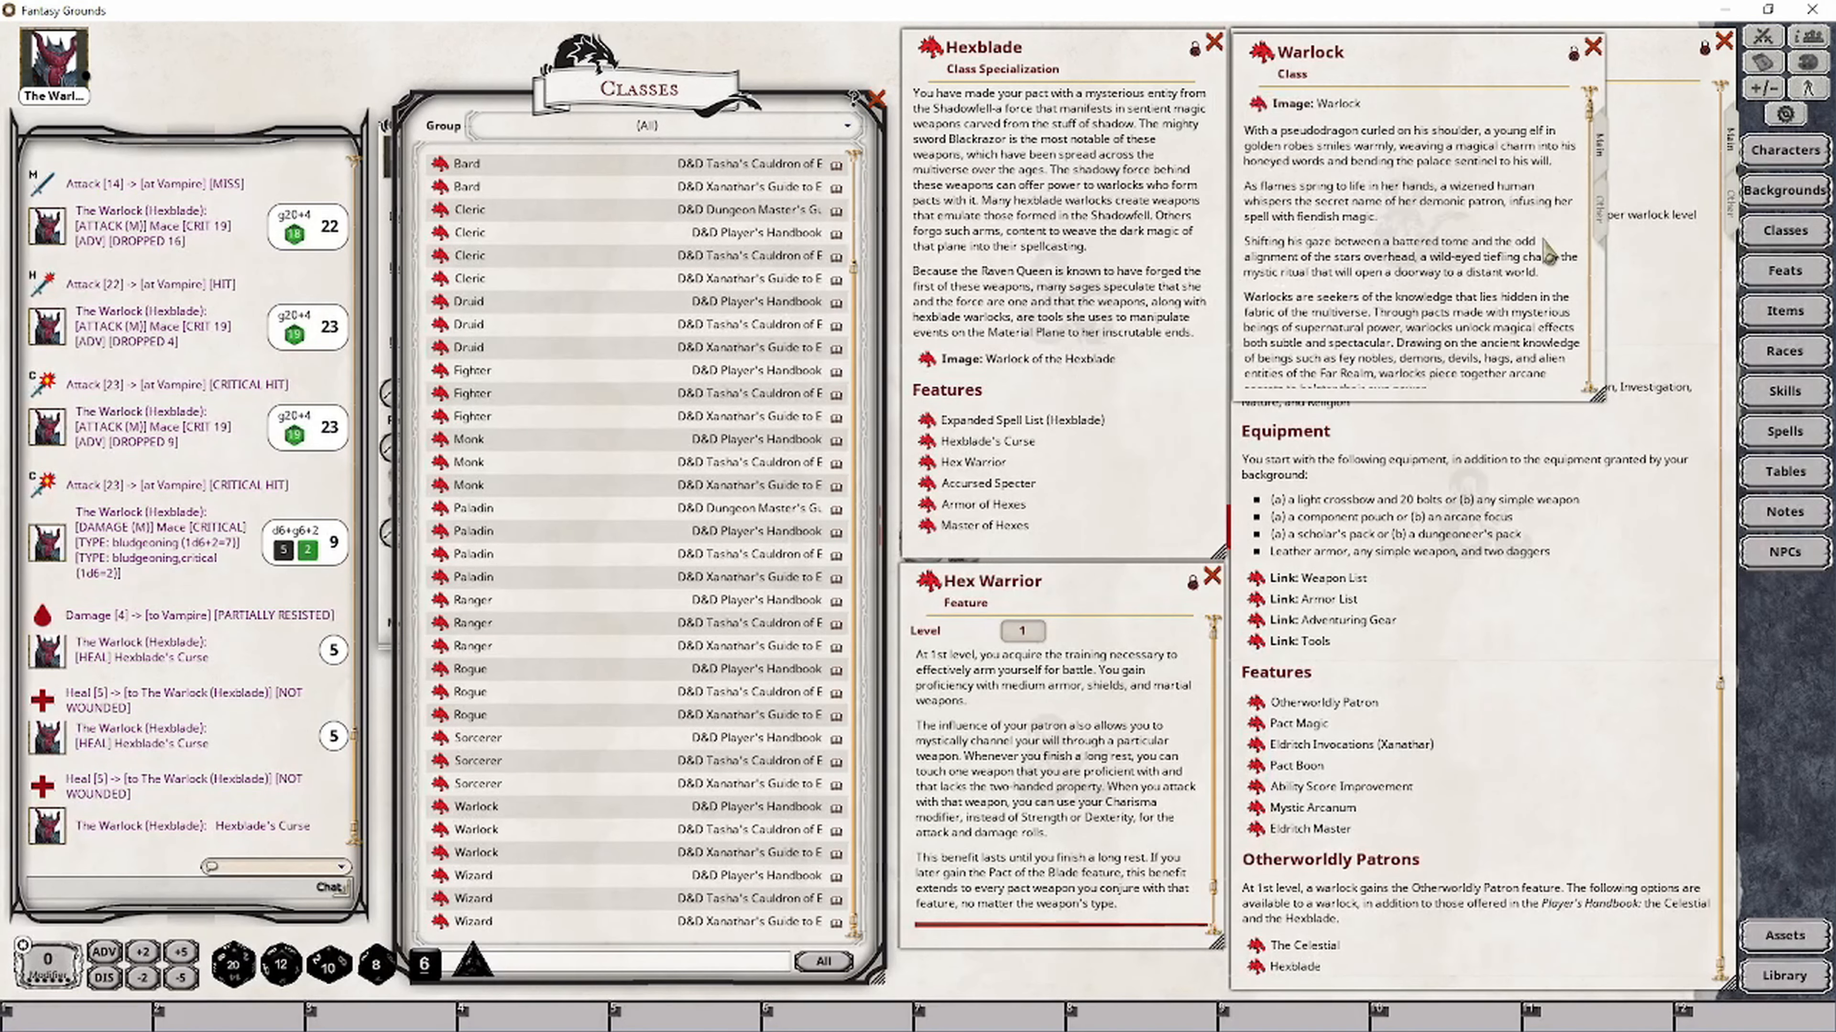
pyautogui.scroll(-3, 1504, 166)
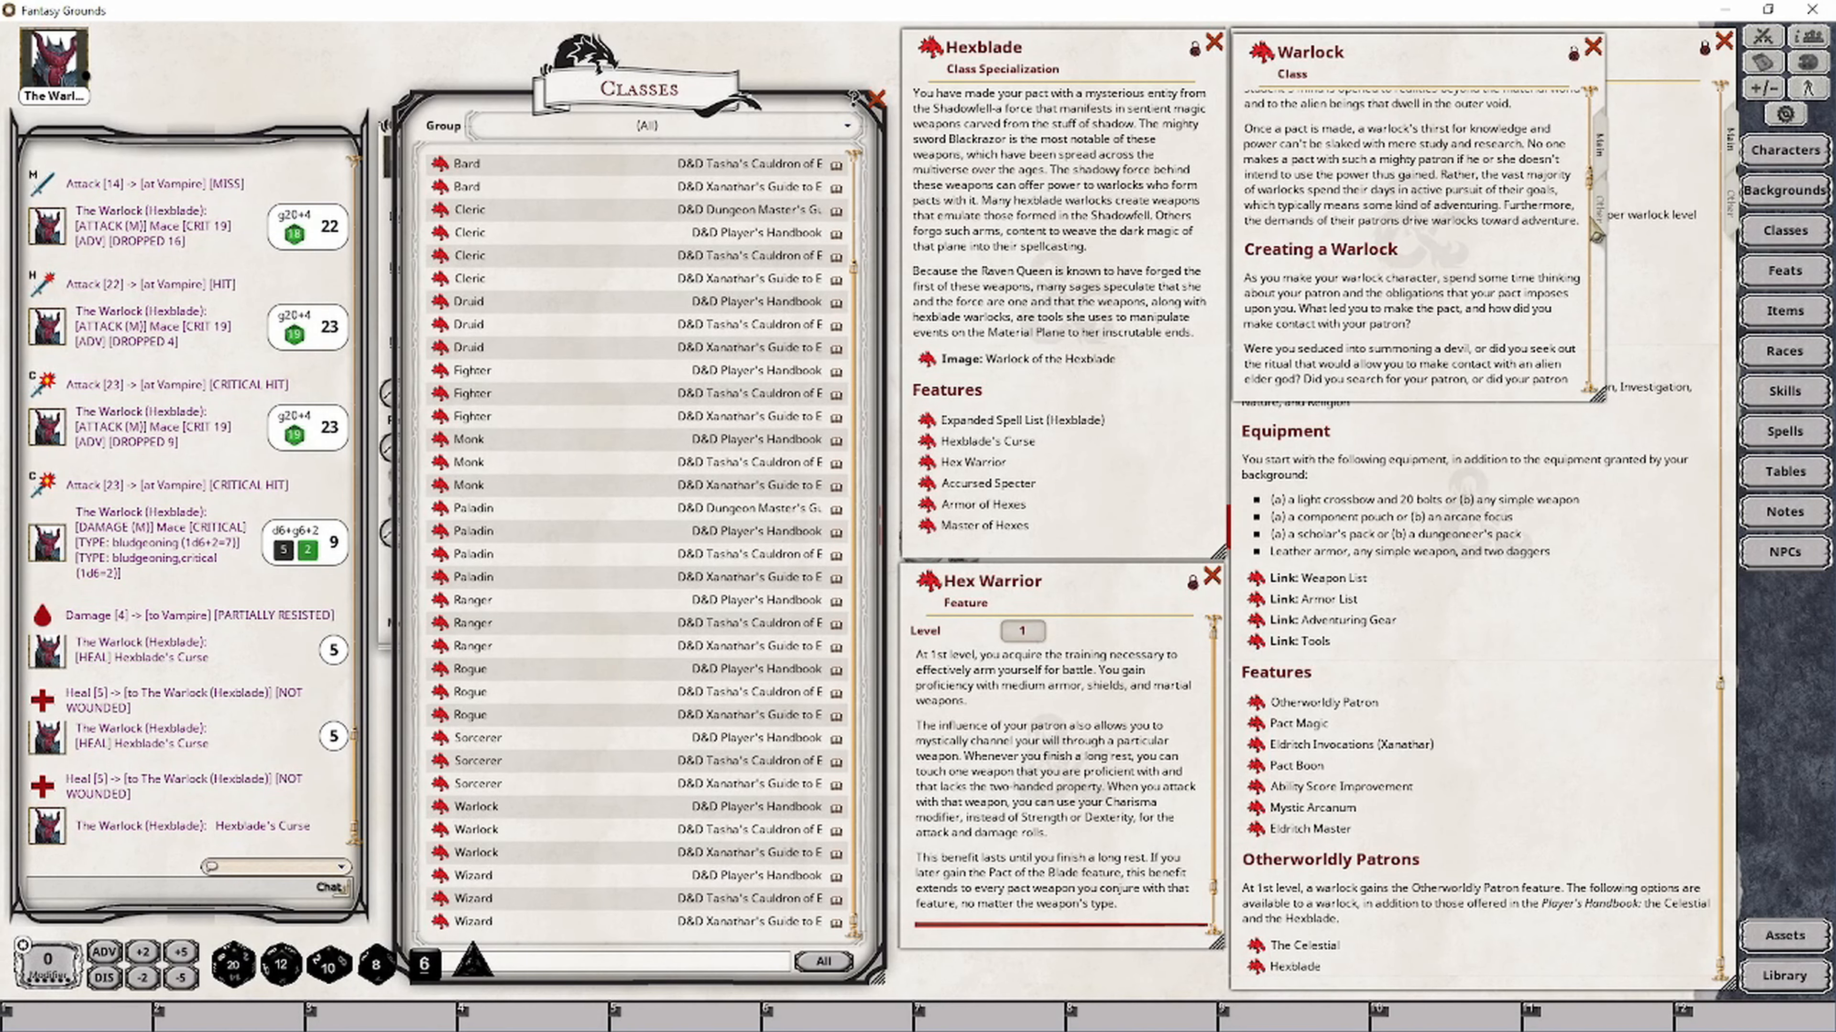
pyautogui.scroll(-8, 1579, 289)
pyautogui.scroll(-5, 1569, 331)
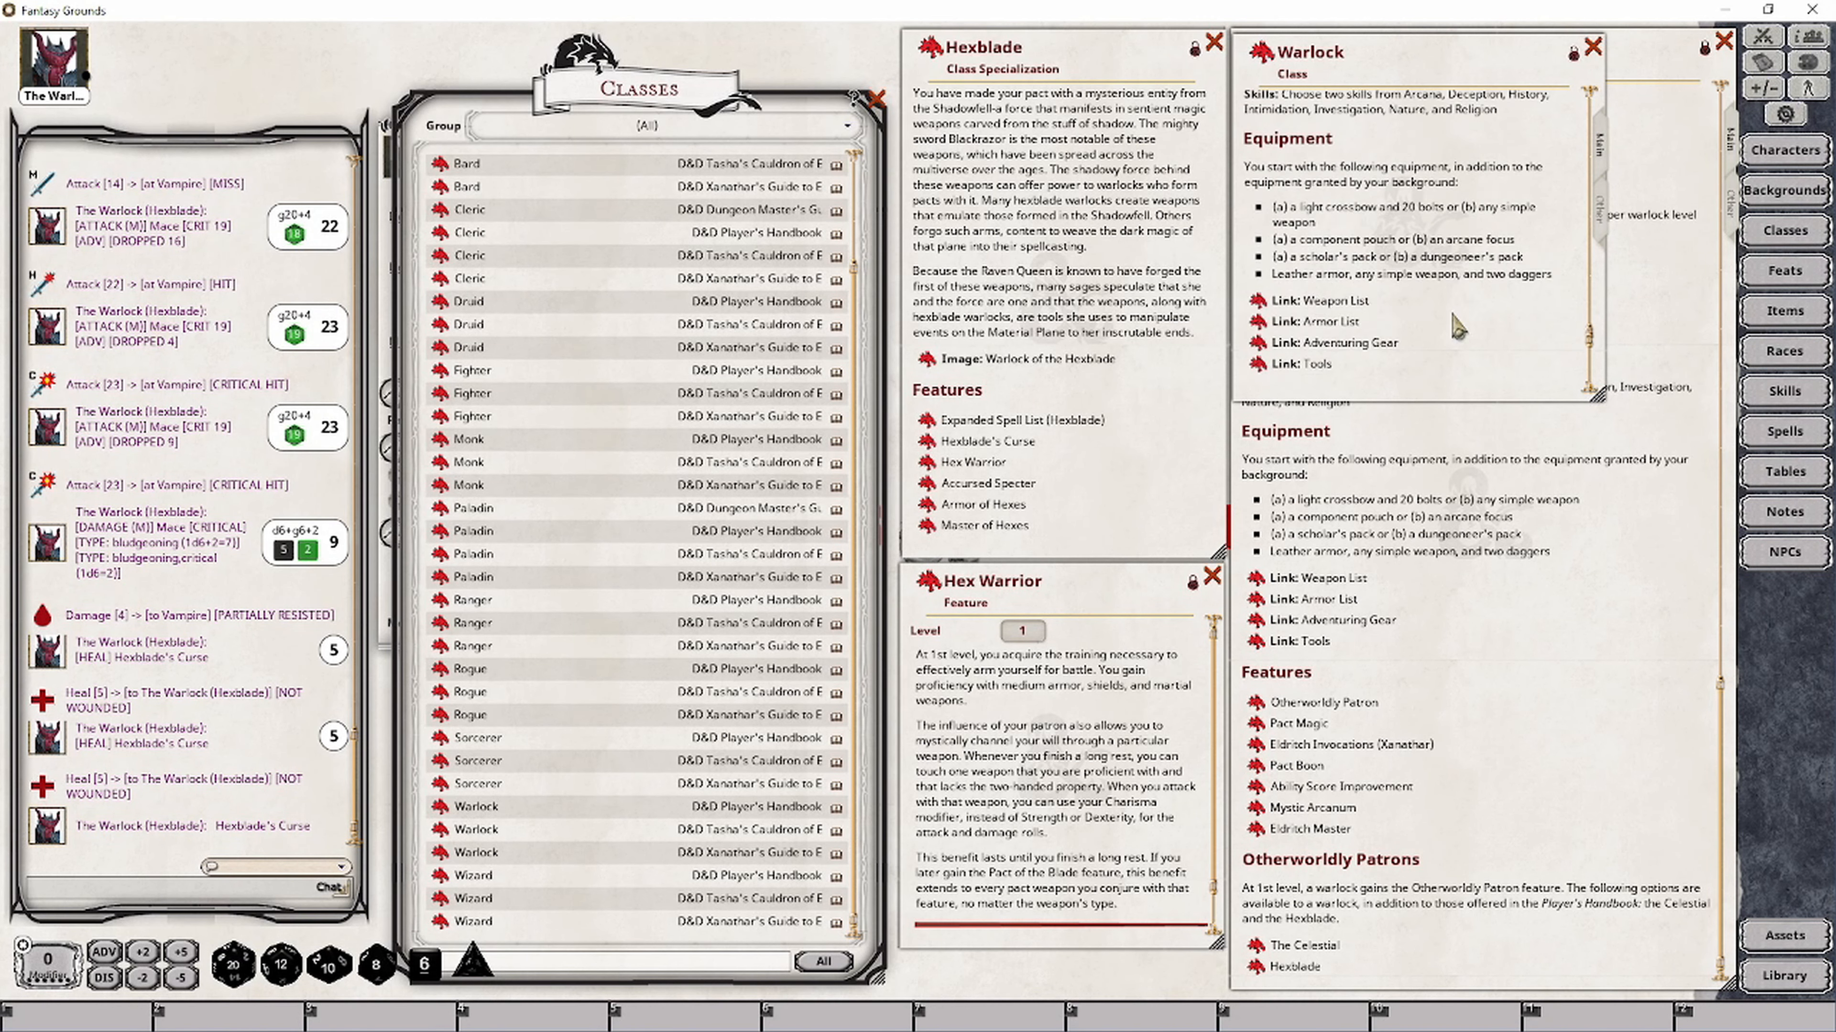
# Open the class's linked weapon list and add a Scimitar from the martial weapons to the warlock's inventory
pyautogui.click(1261, 302)
pyautogui.click(875, 98)
pyautogui.moveTo(903, 292); pyautogui.dragTo(1247, 268)
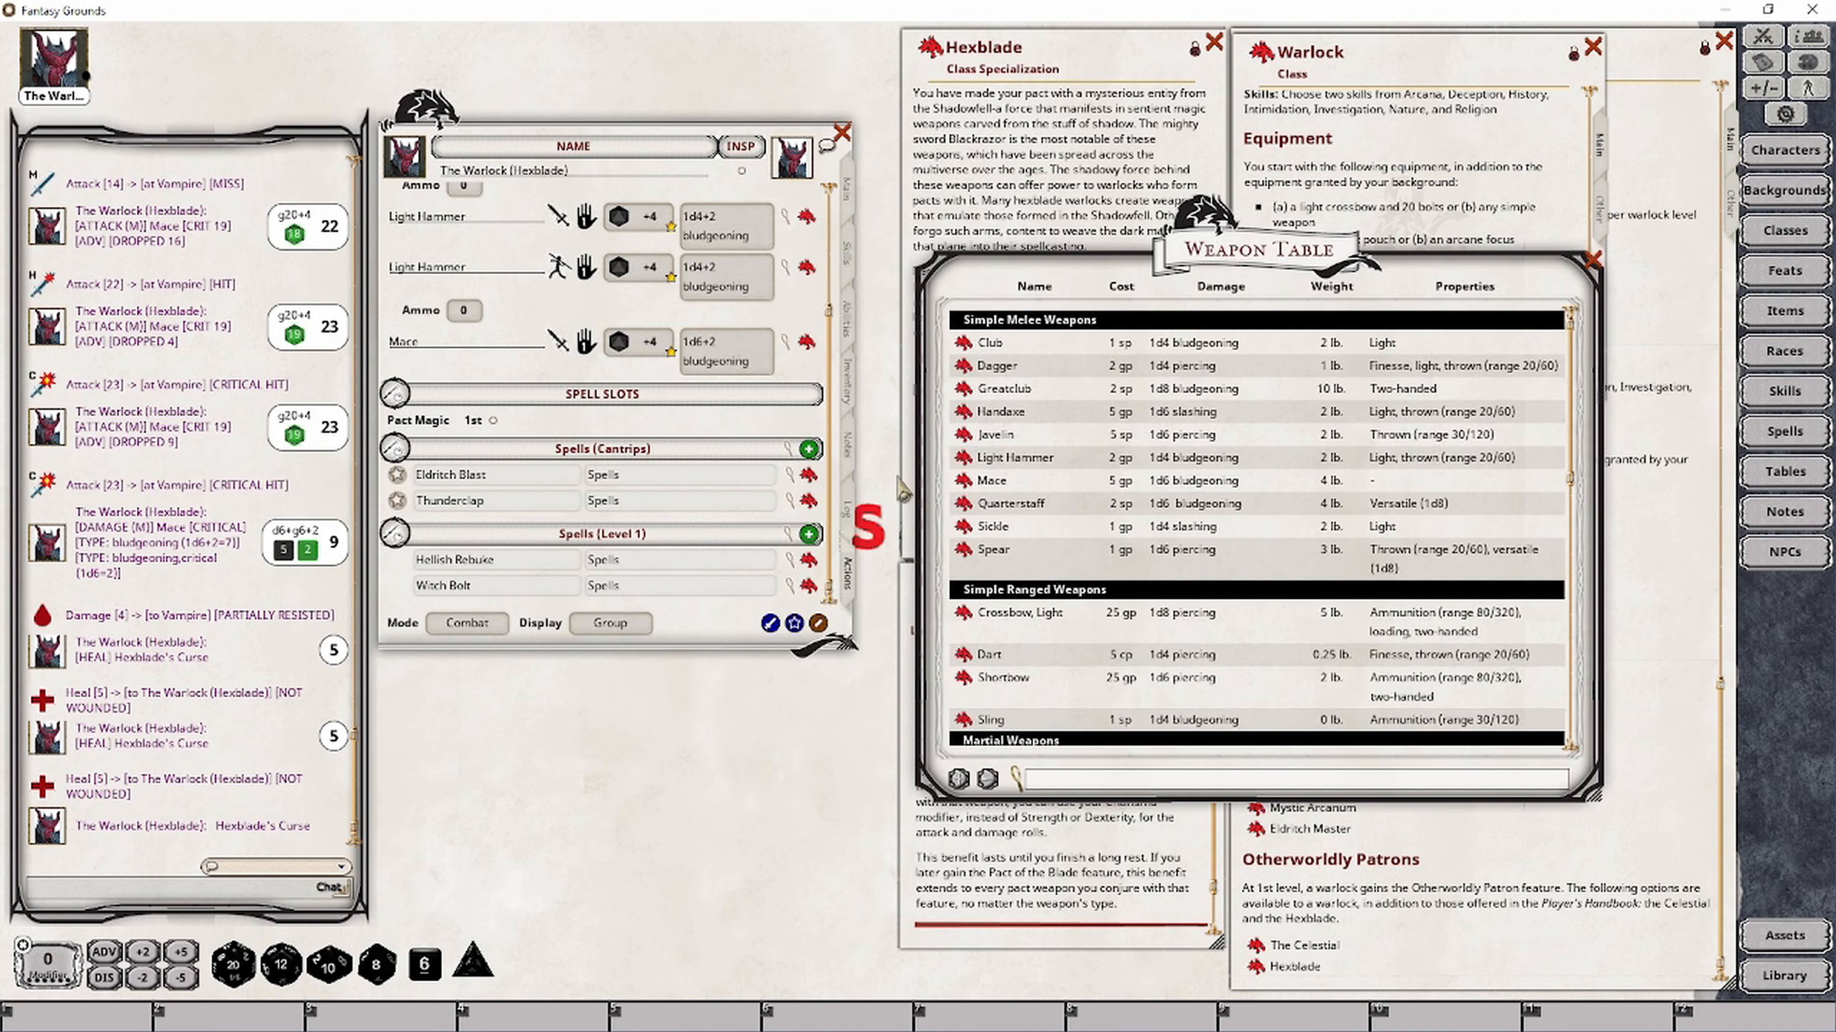
pyautogui.click(848, 379)
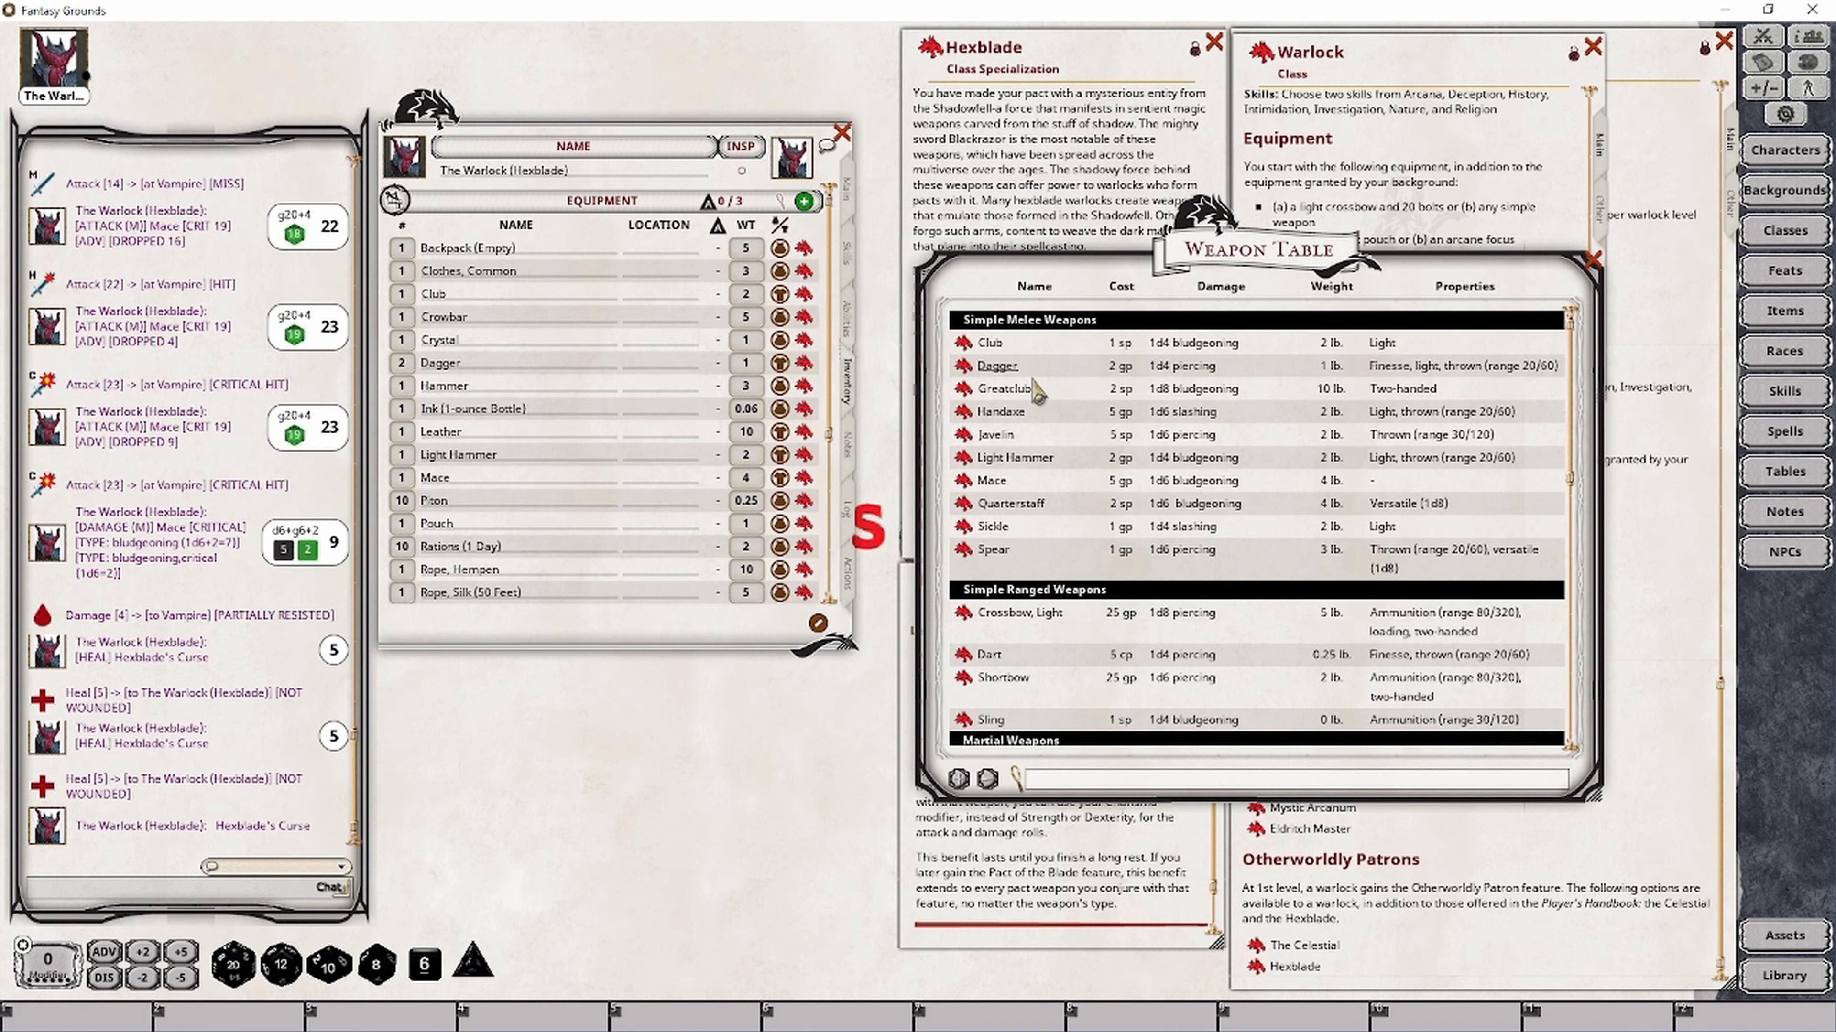
pyautogui.scroll(-5, 1062, 575)
pyautogui.scroll(-3, 1077, 564)
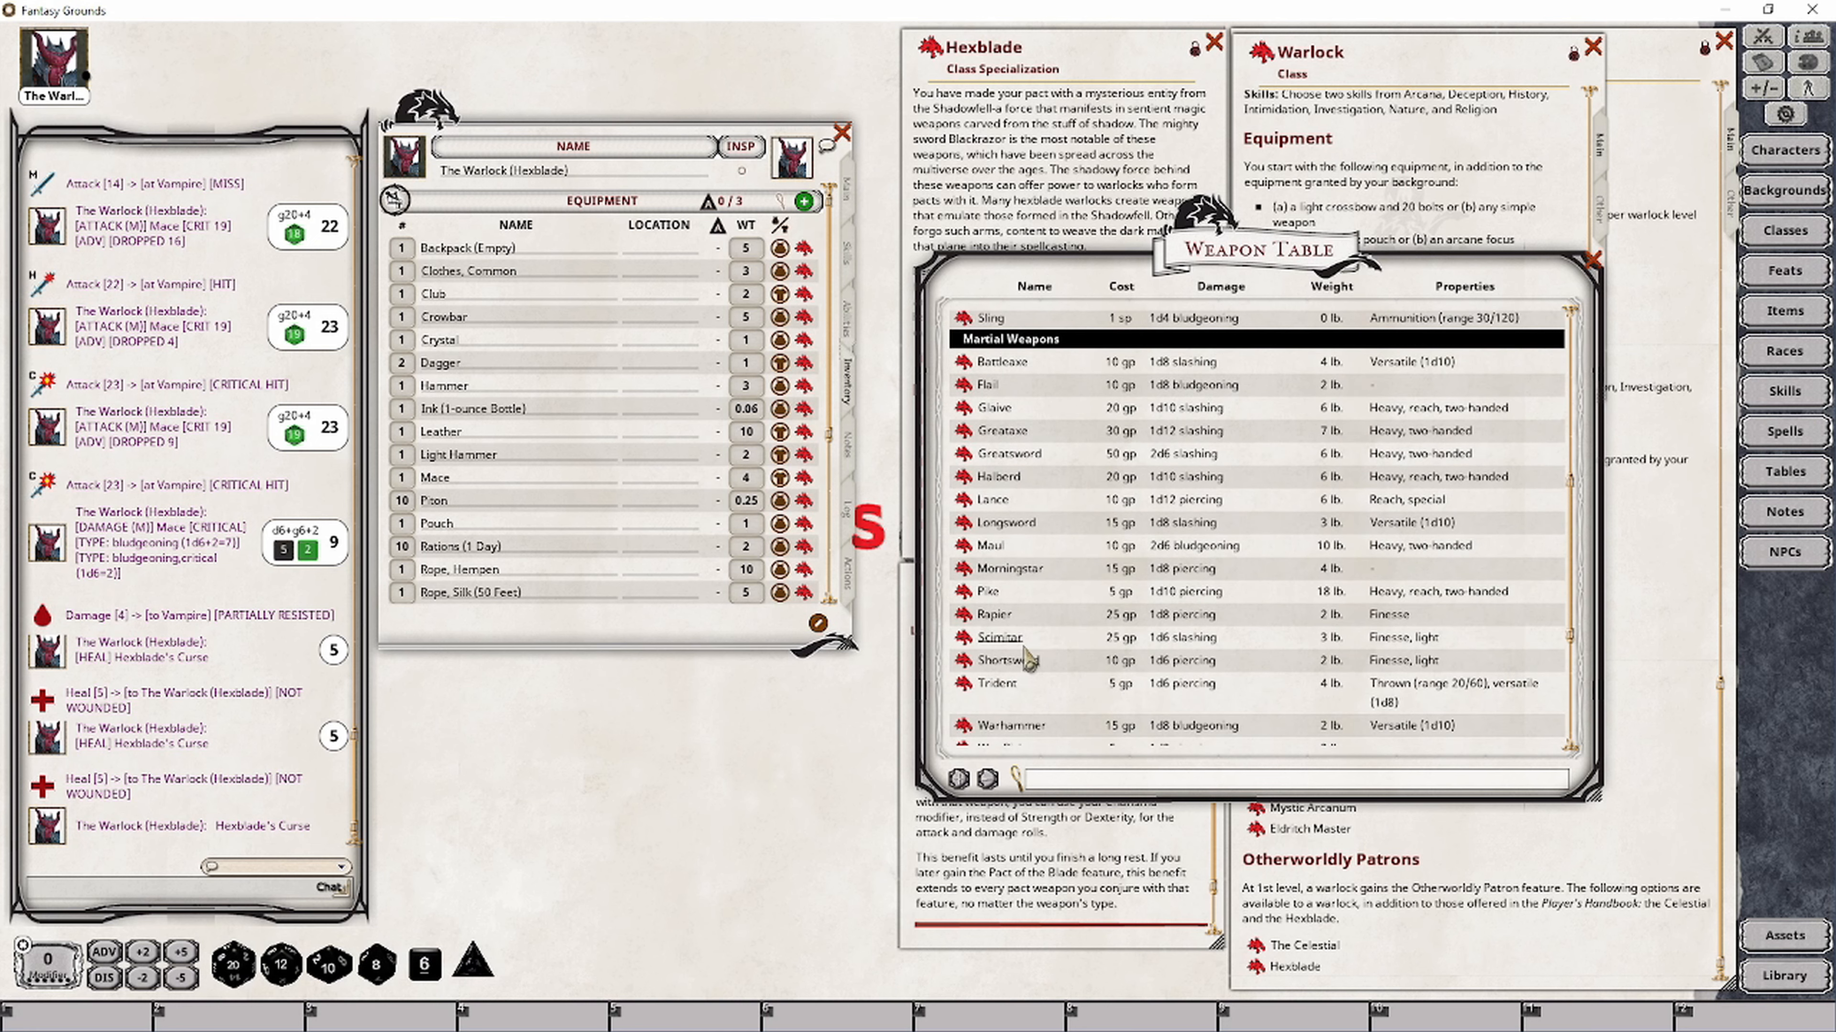
pyautogui.moveTo(960, 640); pyautogui.dragTo(570, 492)
pyautogui.click(851, 583)
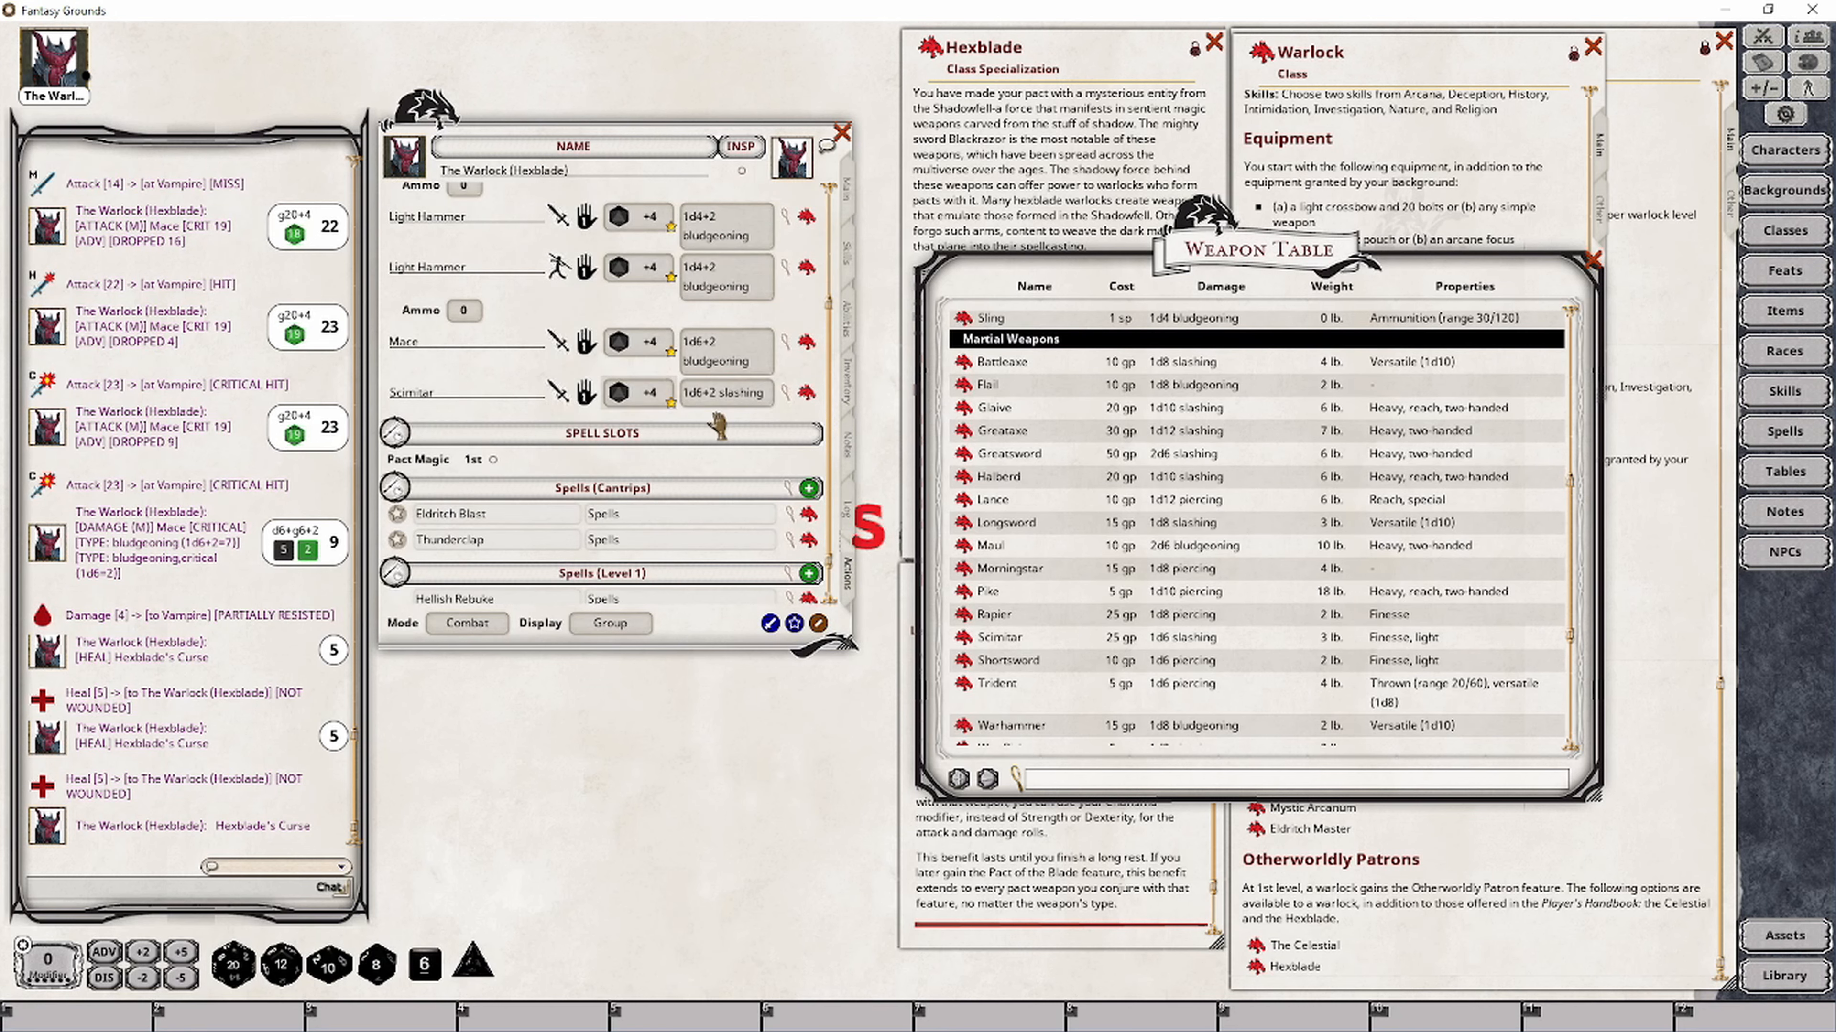
pyautogui.click(1593, 259)
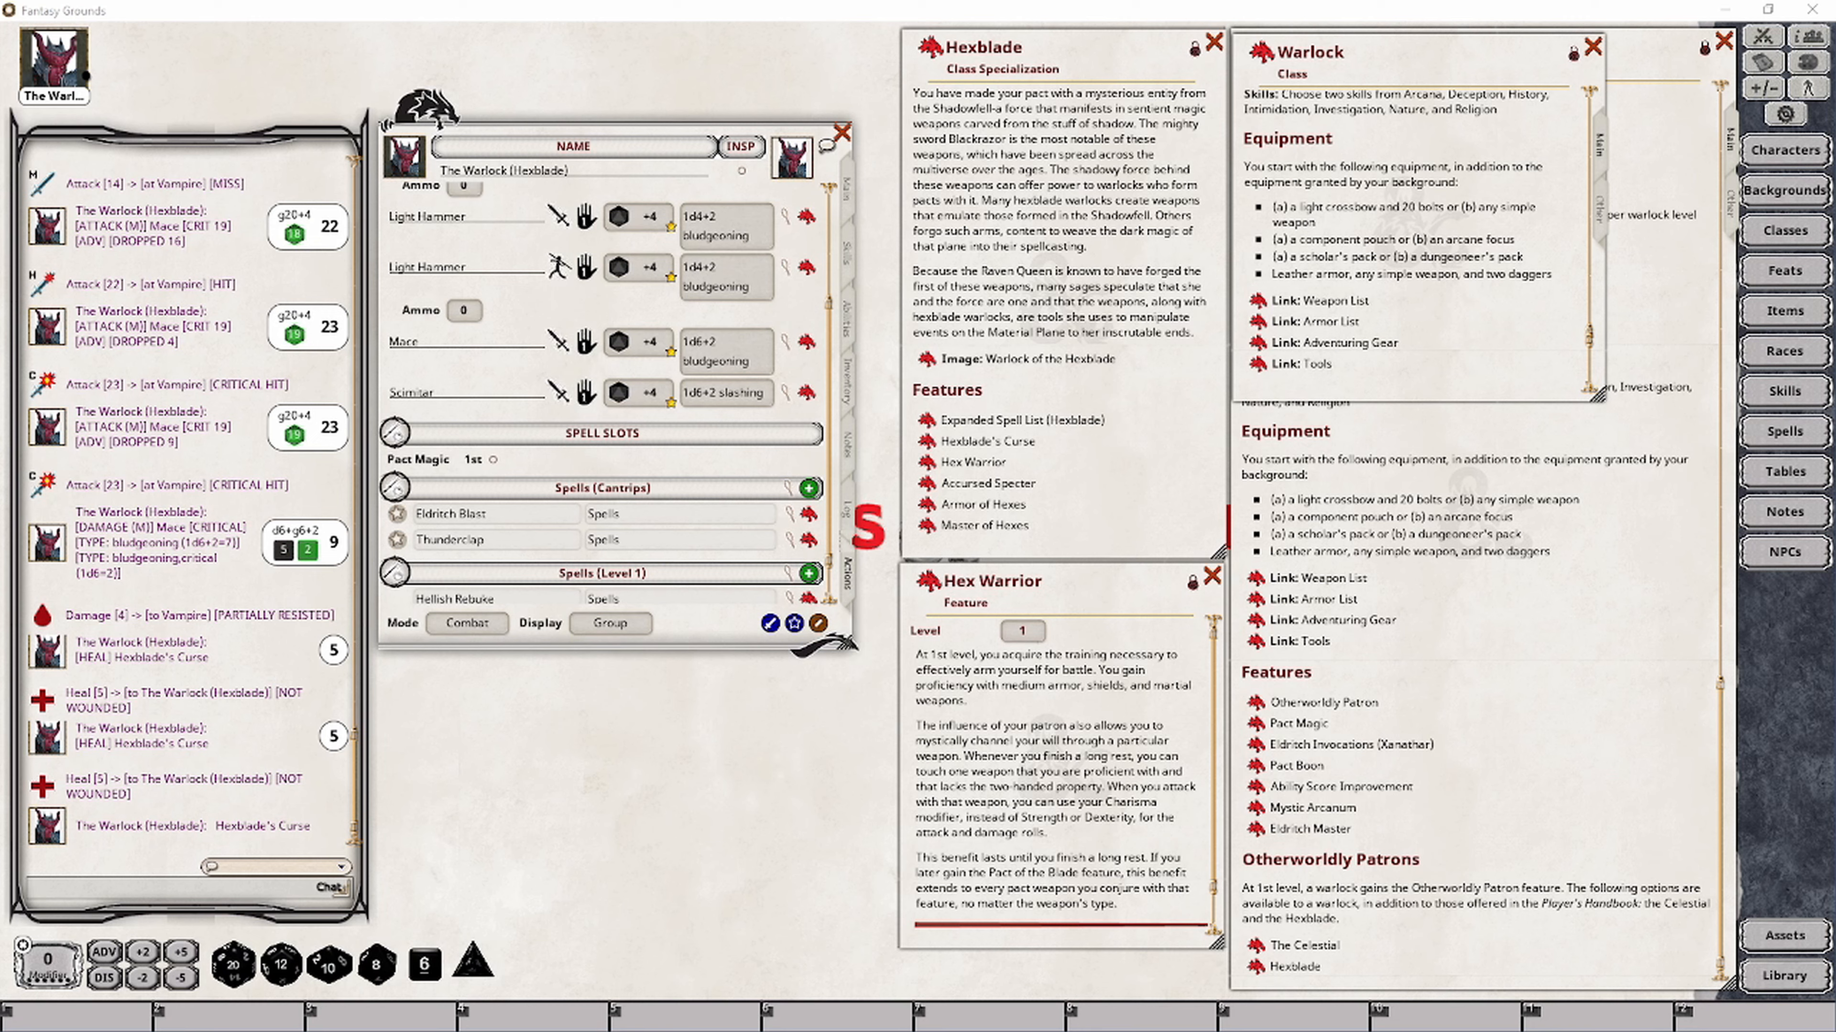
# Set the damage ability of the warlock's Scimitar to Charisma, checking the ability scores first
pyautogui.scroll(3, 828, 217)
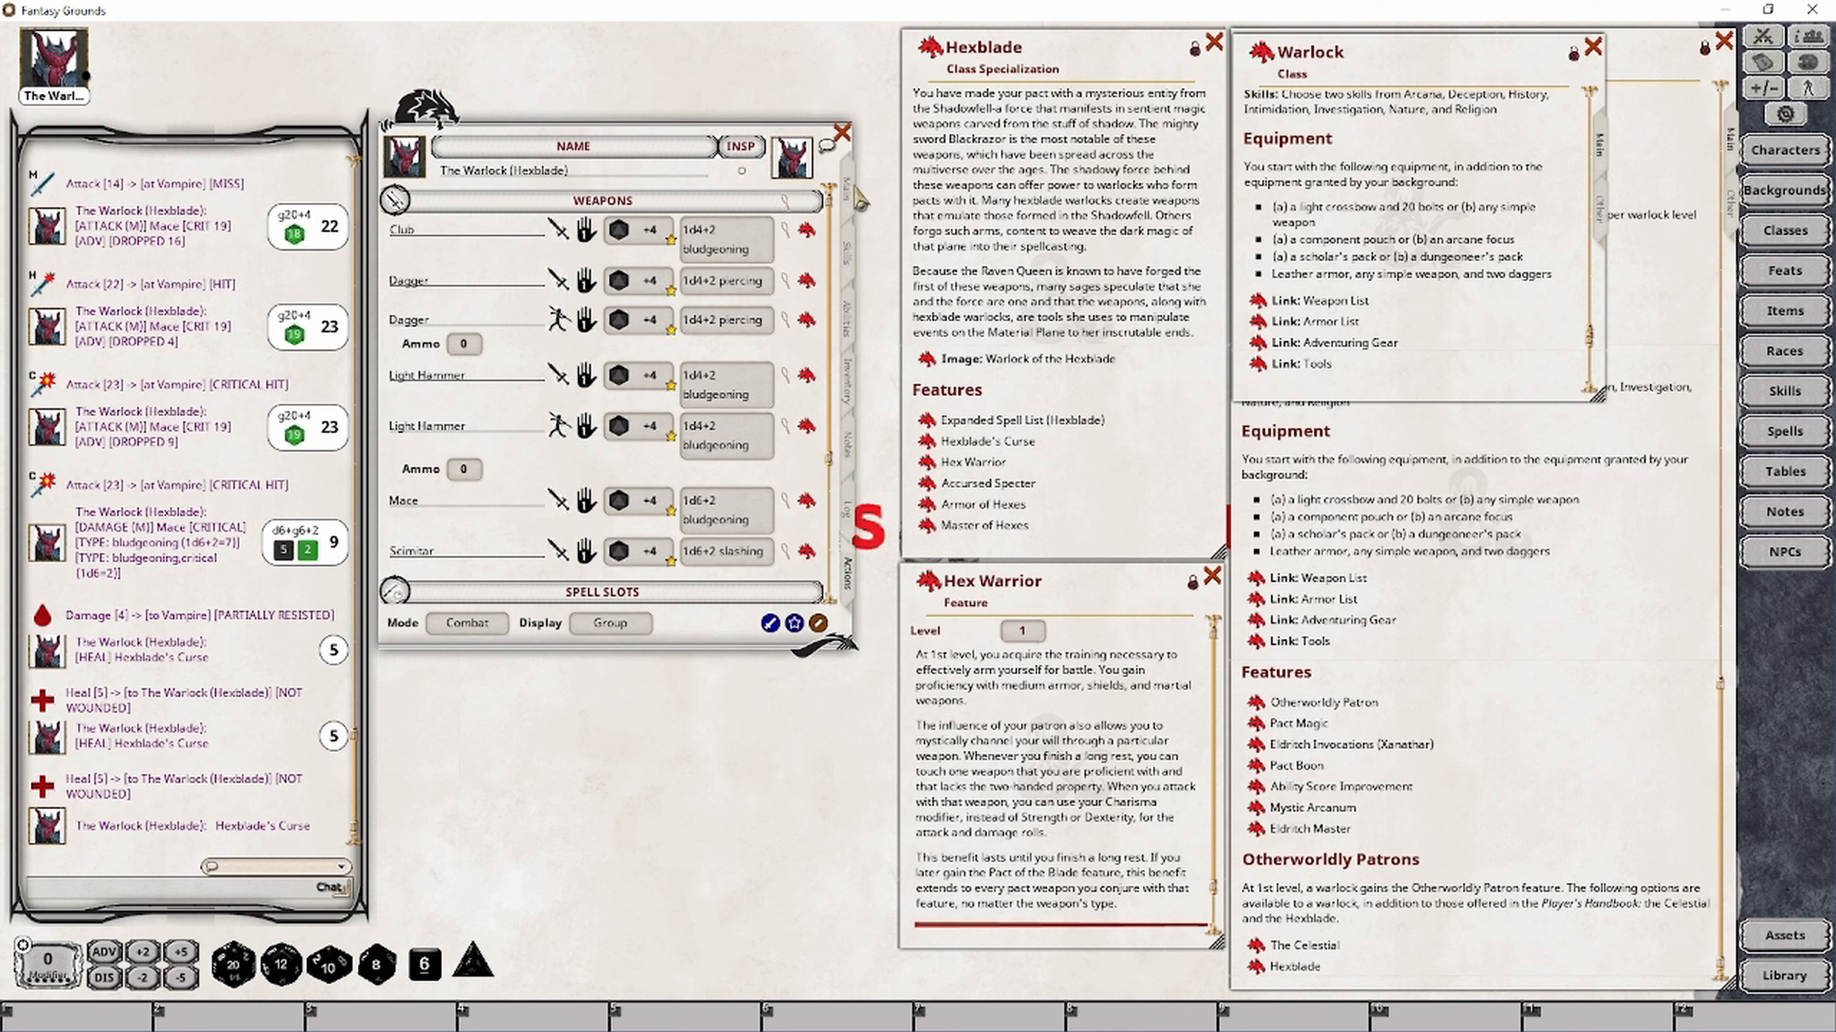
pyautogui.click(853, 189)
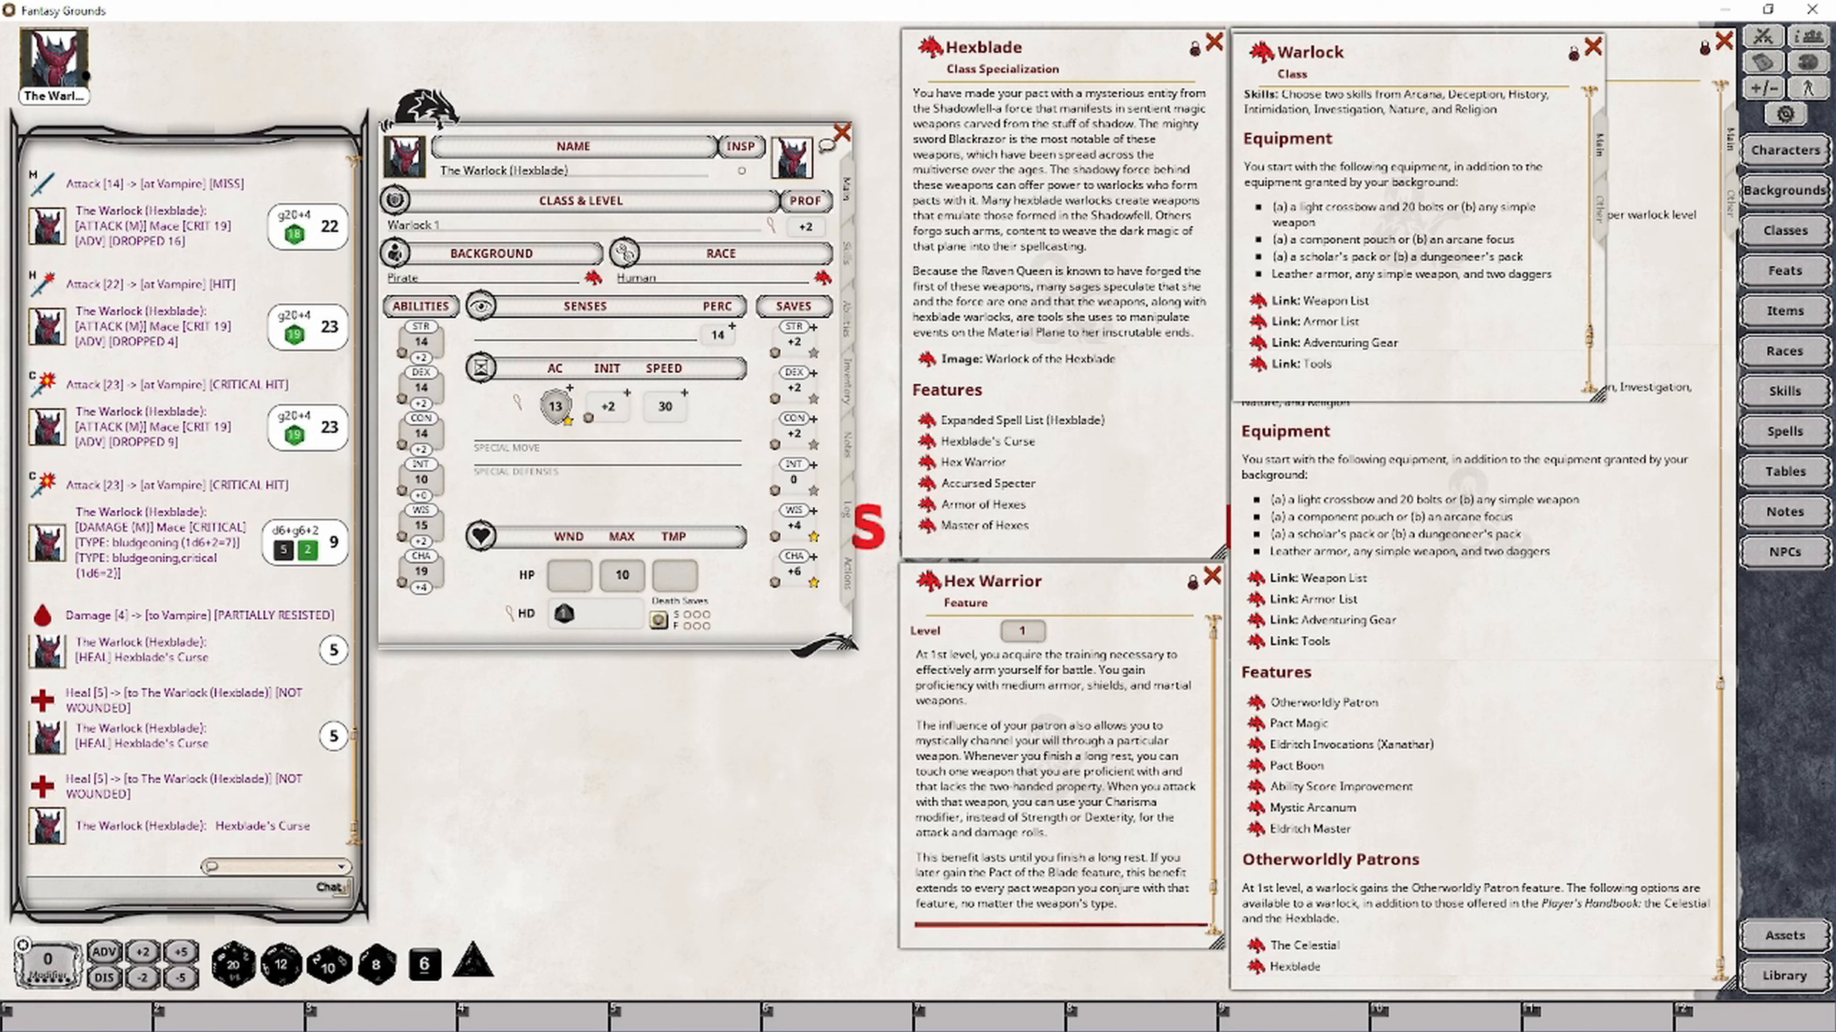
pyautogui.click(847, 572)
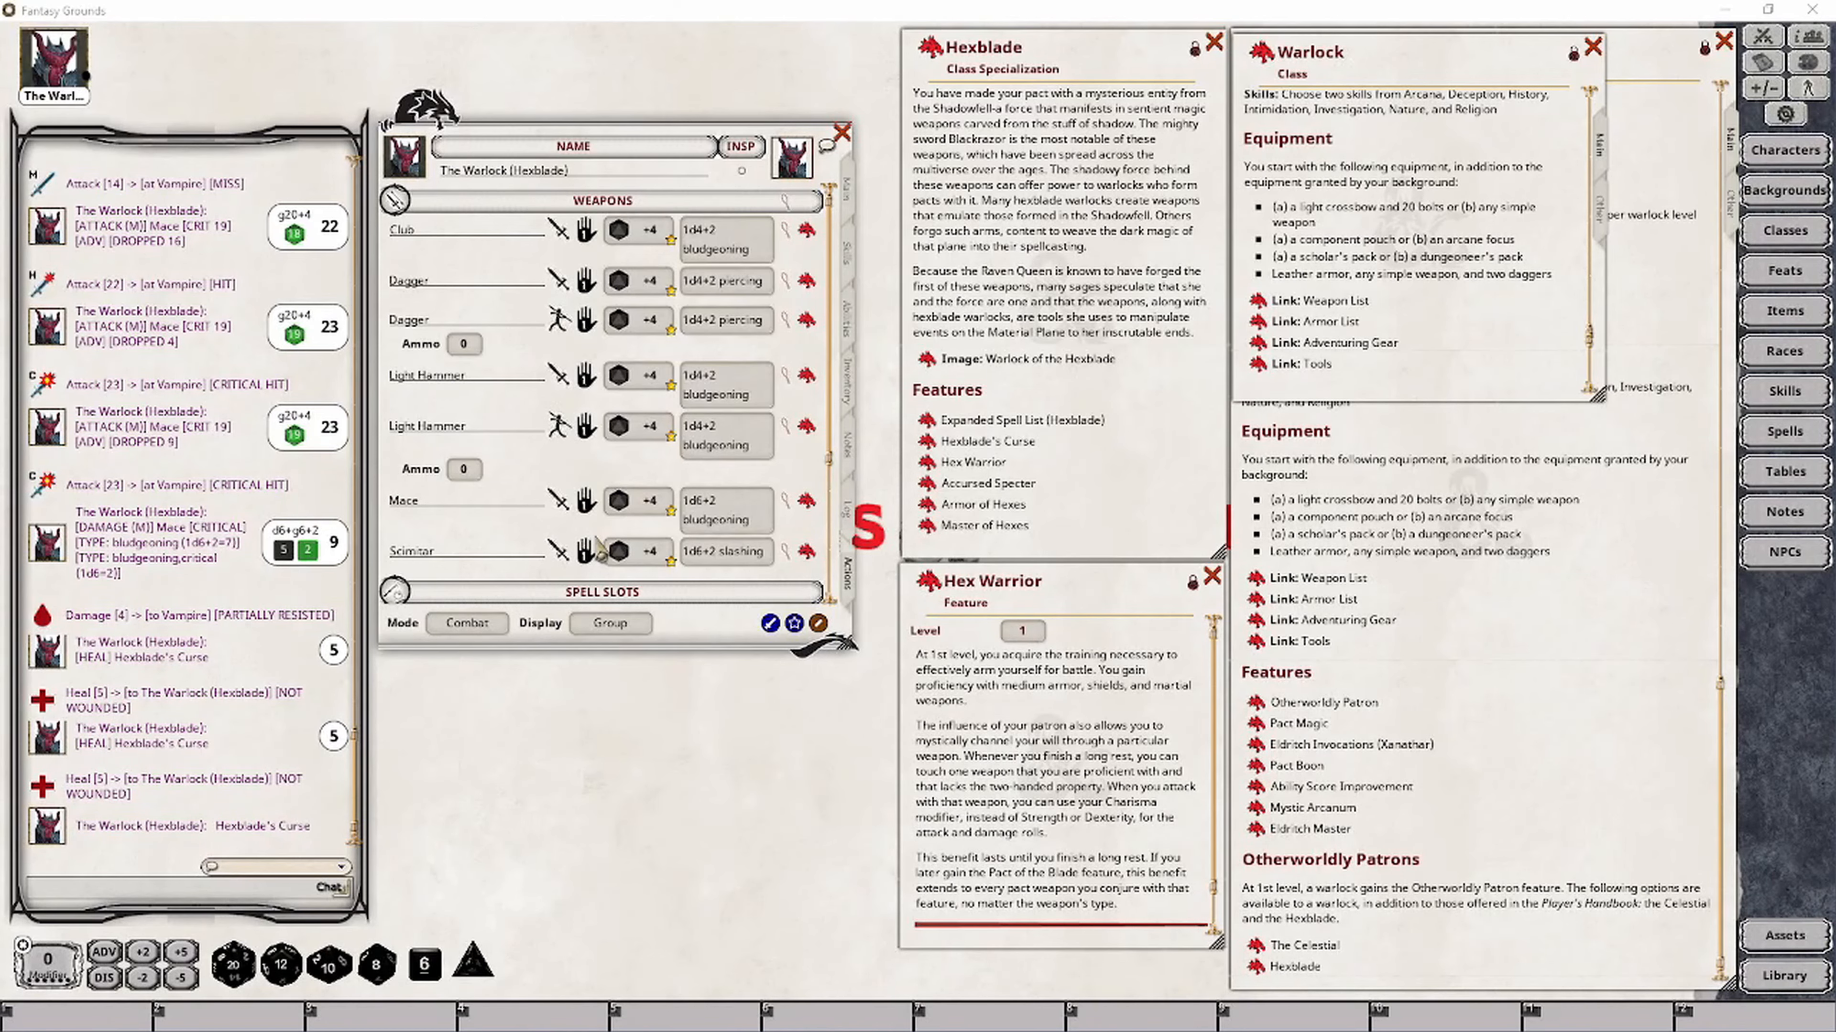
pyautogui.click(785, 549)
pyautogui.moveTo(901, 414); pyautogui.dragTo(1123, 340)
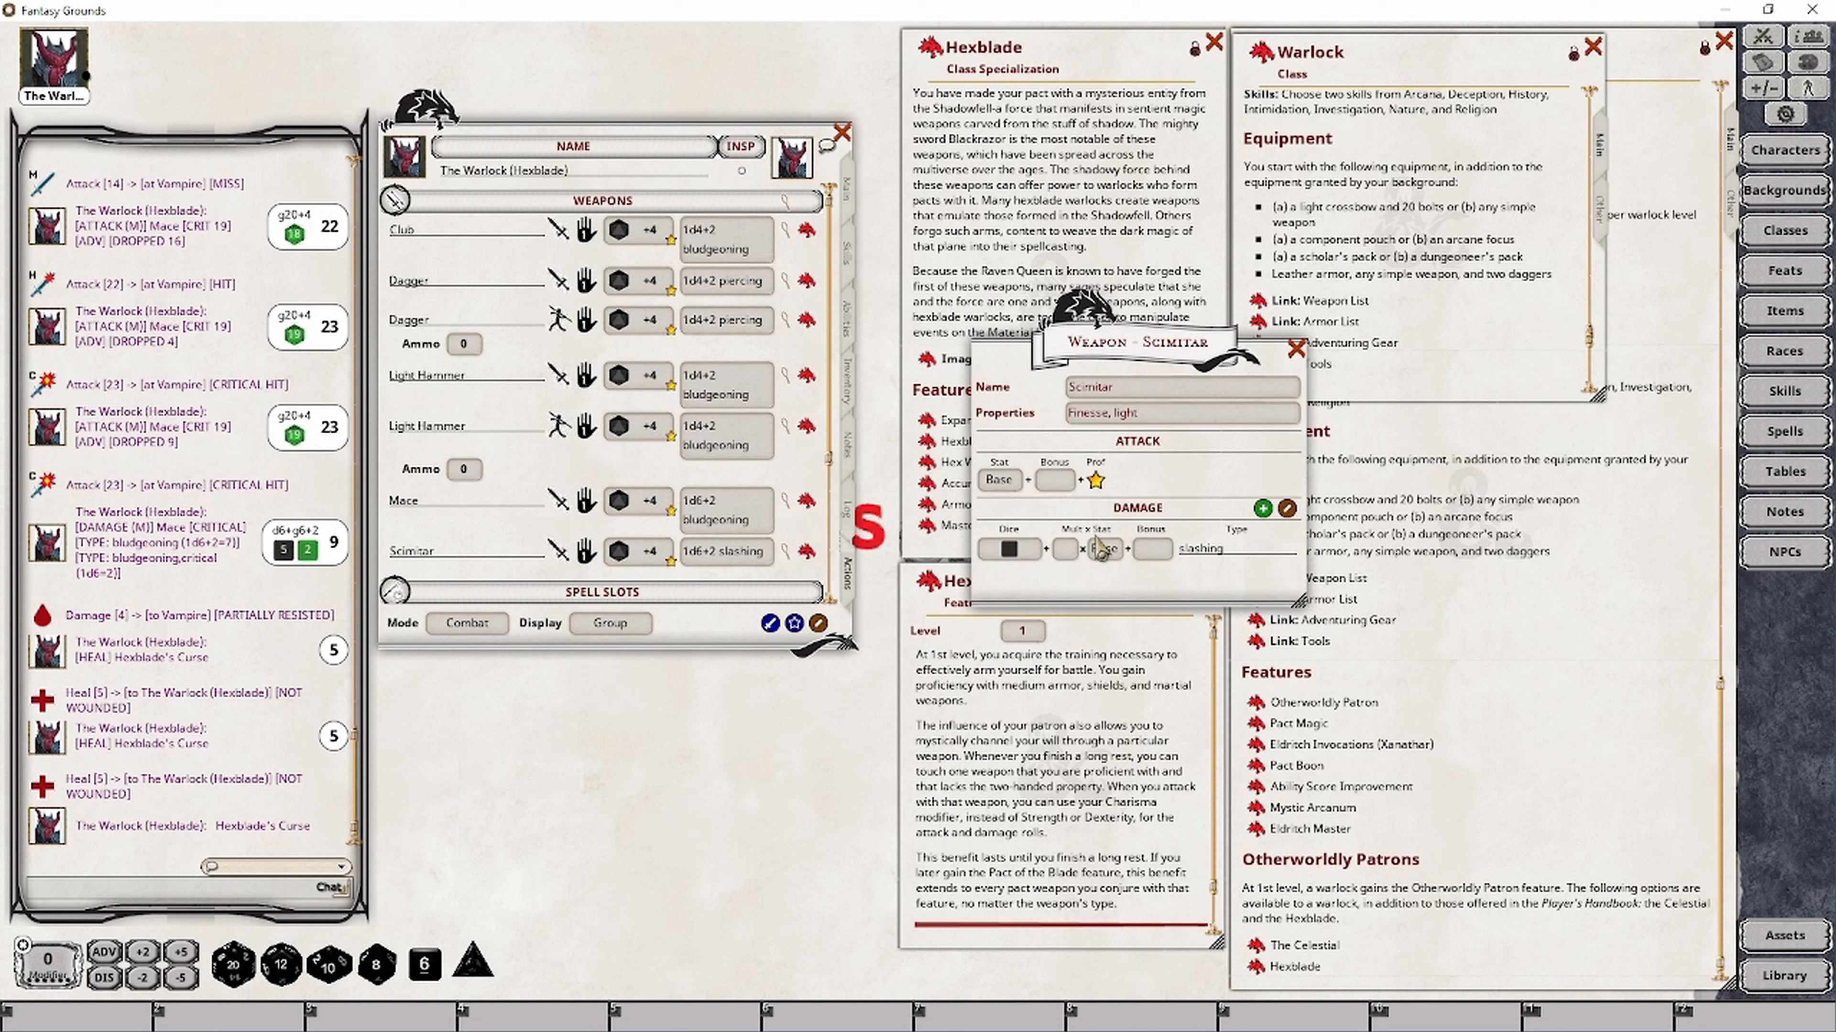
pyautogui.click(1116, 548)
pyautogui.click(1118, 547)
pyautogui.click(1119, 547)
pyautogui.click(1119, 546)
pyautogui.click(1120, 546)
pyautogui.click(1119, 547)
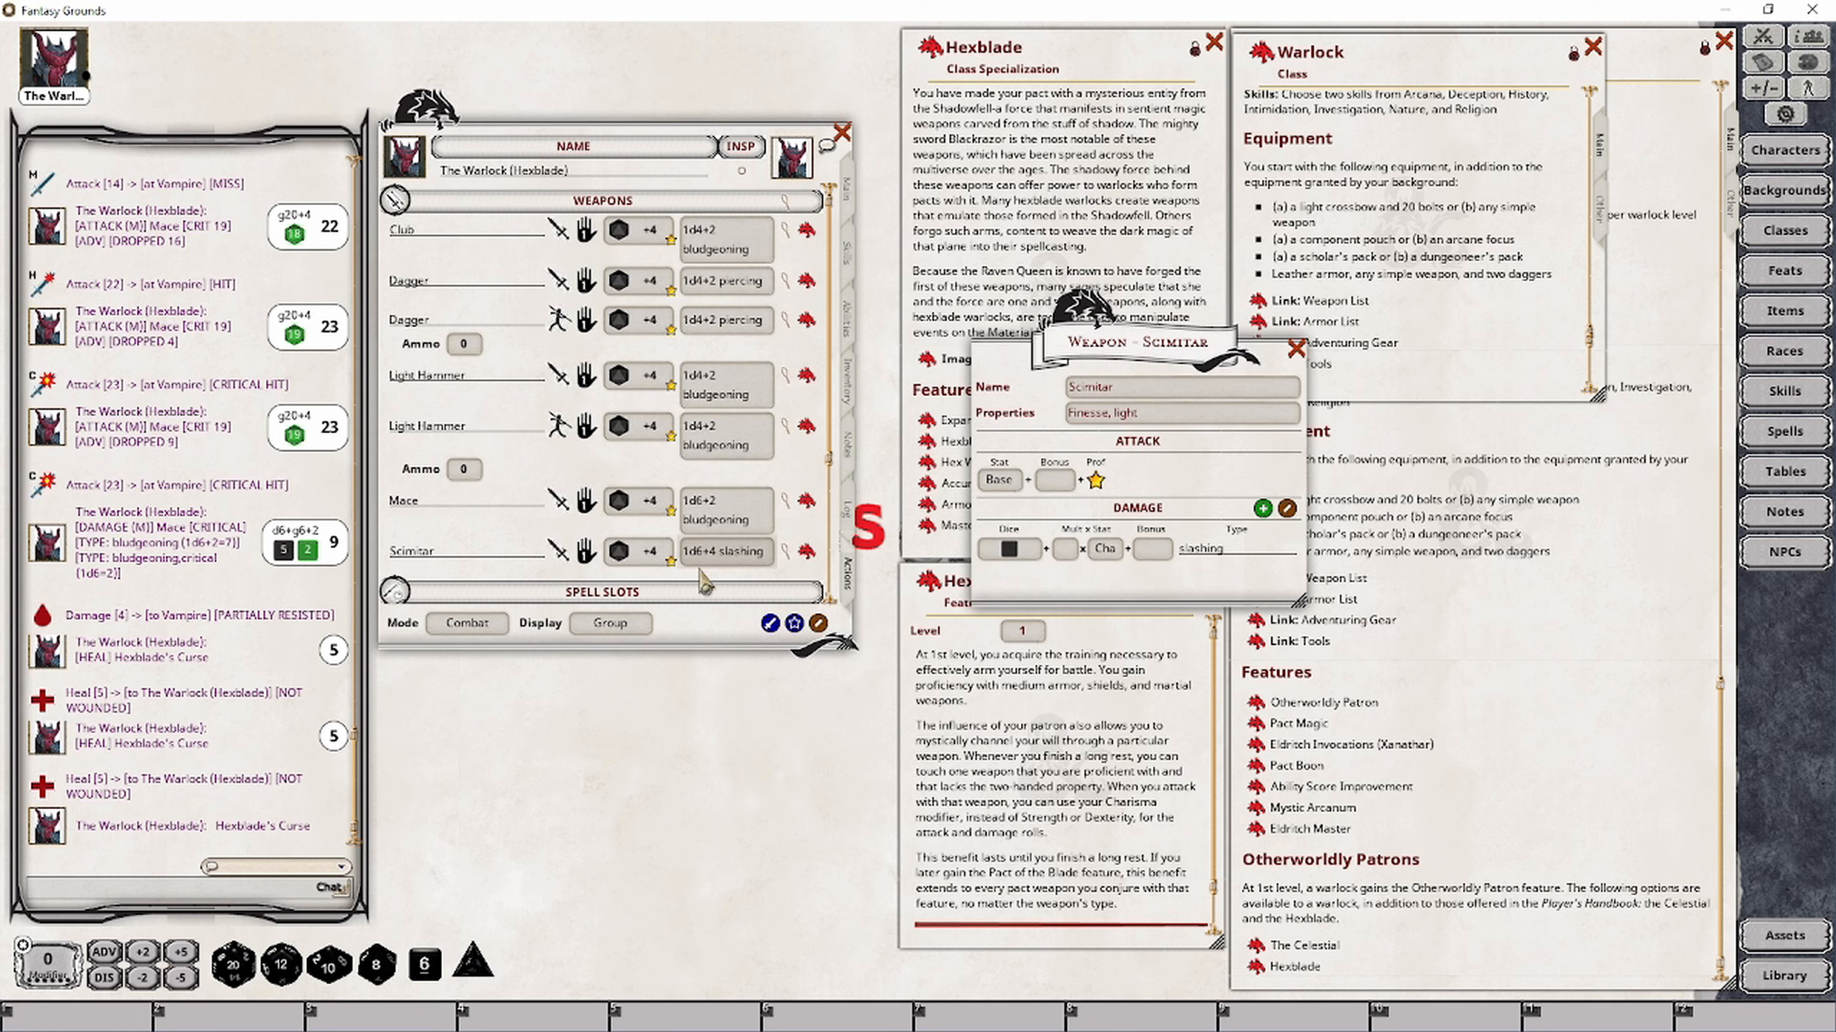
pyautogui.click(1295, 350)
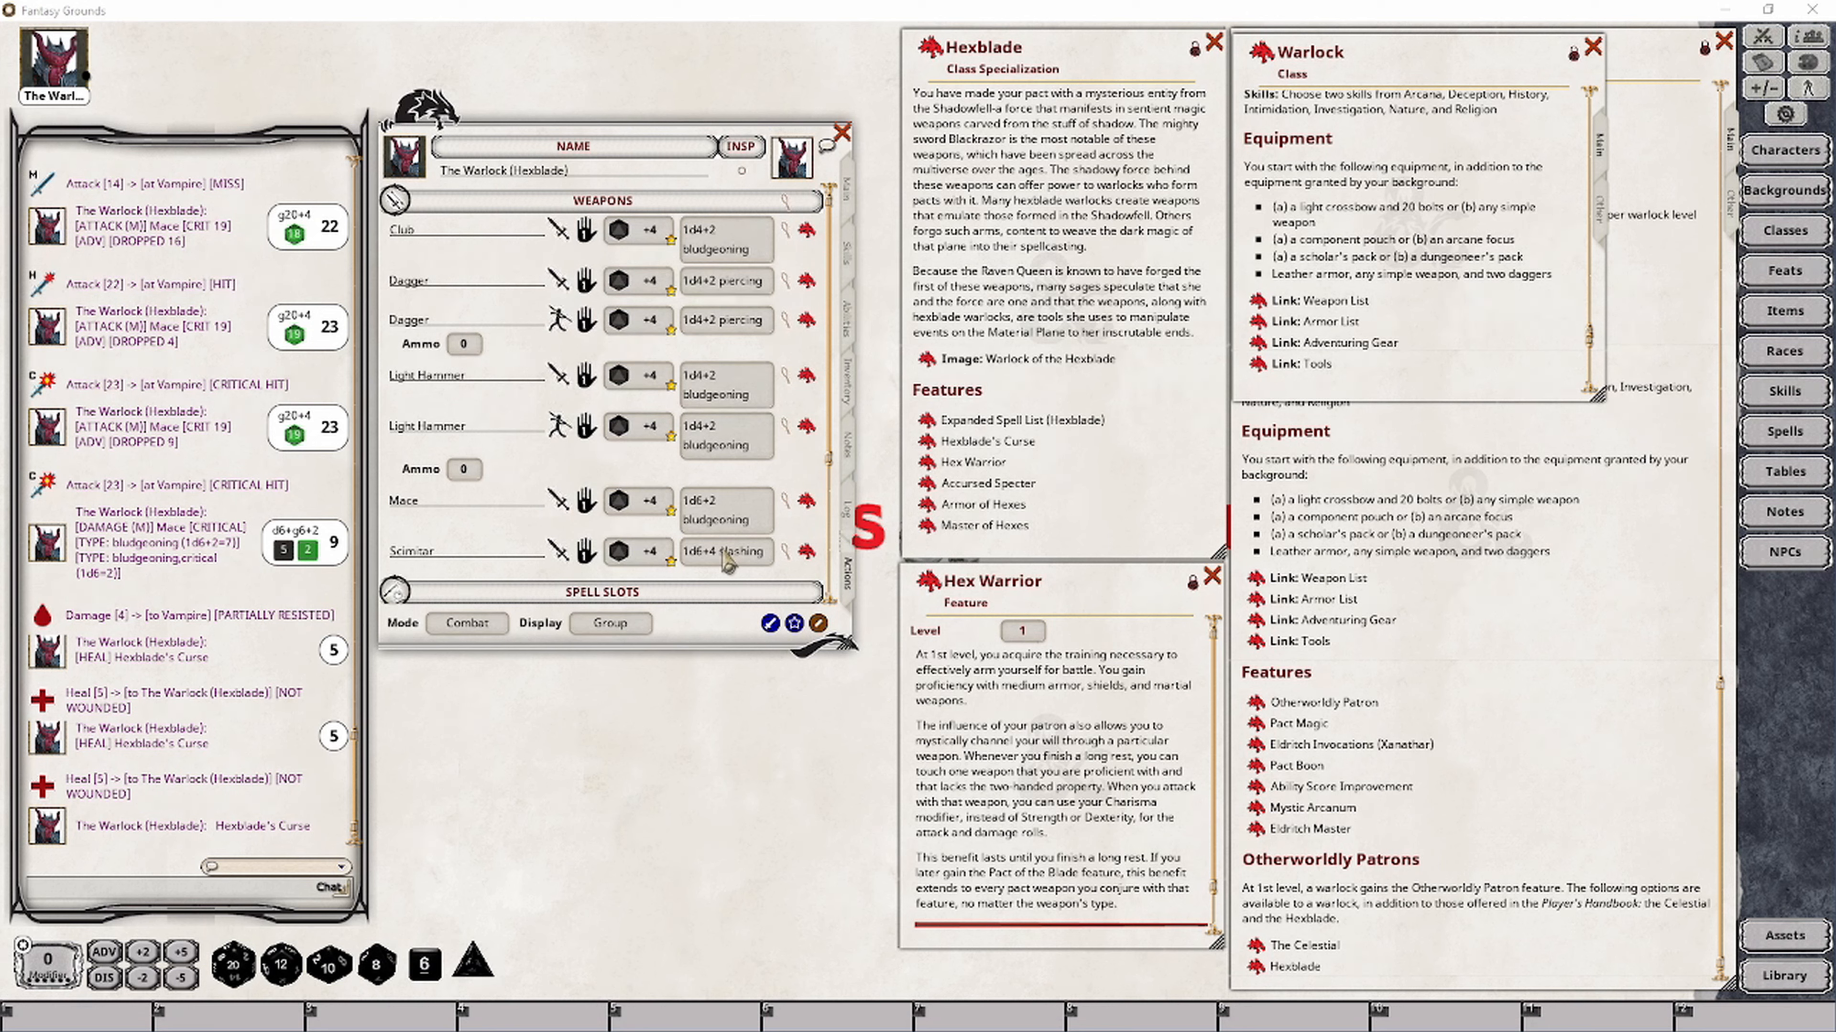
# Rename the Scimitar weapon entry as Scimitar (Pact Weapon)
pyautogui.click(491, 553)
pyautogui.write('(Pact Weapon')
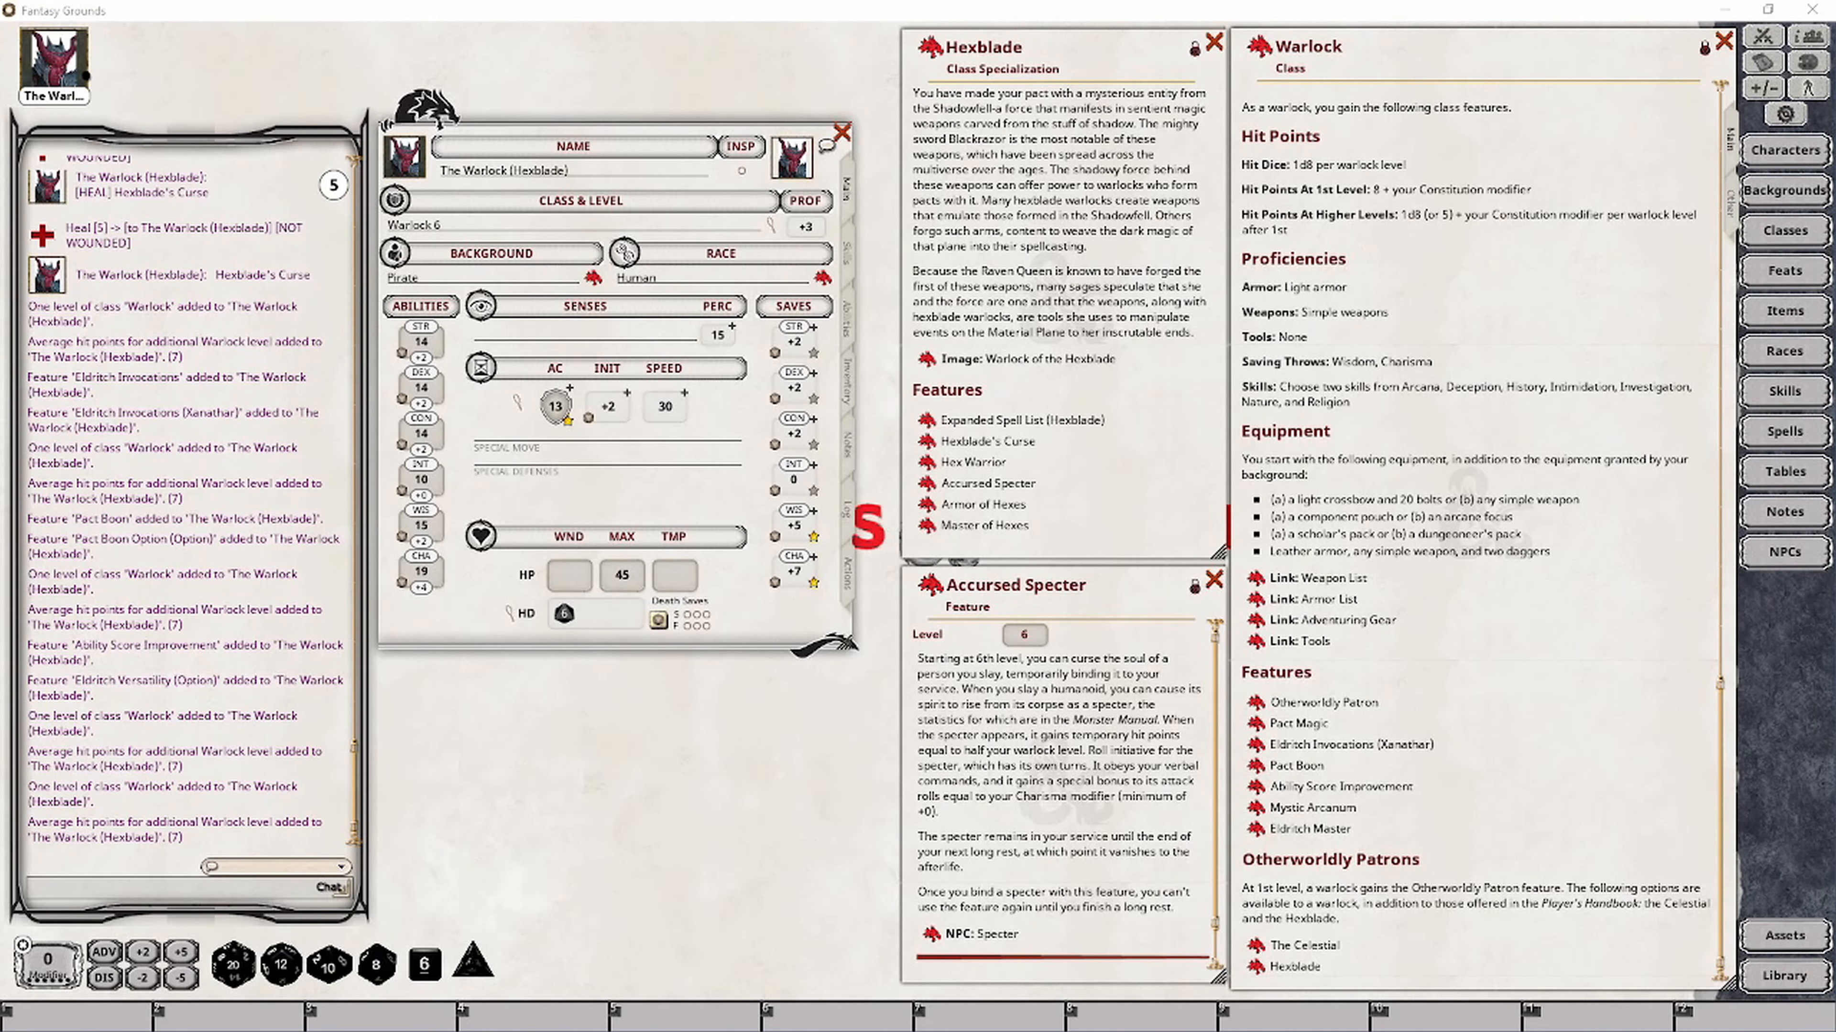
# Add the Accursed Specter feature to the warlock's powers on the character's actions page
pyautogui.click(851, 576)
pyautogui.scroll(-3, 578, 434)
pyautogui.scroll(-2, 589, 419)
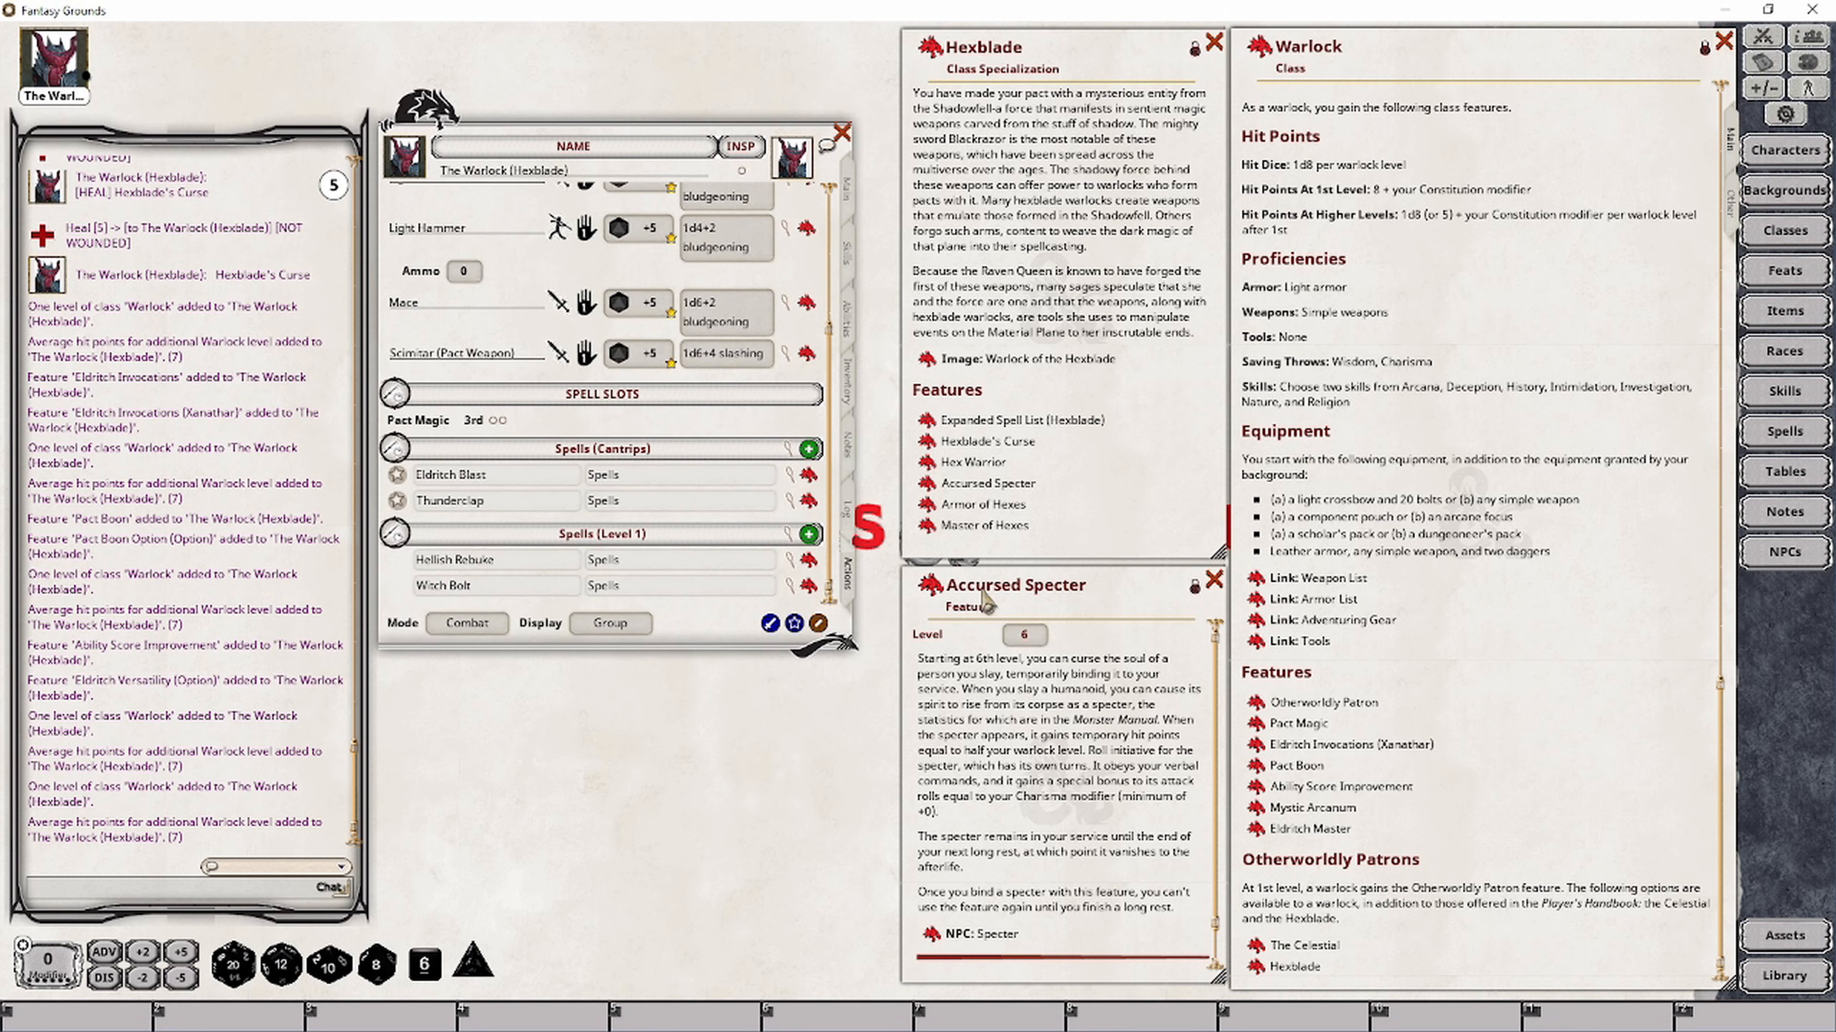
pyautogui.moveTo(936, 588); pyautogui.dragTo(563, 565)
pyautogui.scroll(-2, 644, 506)
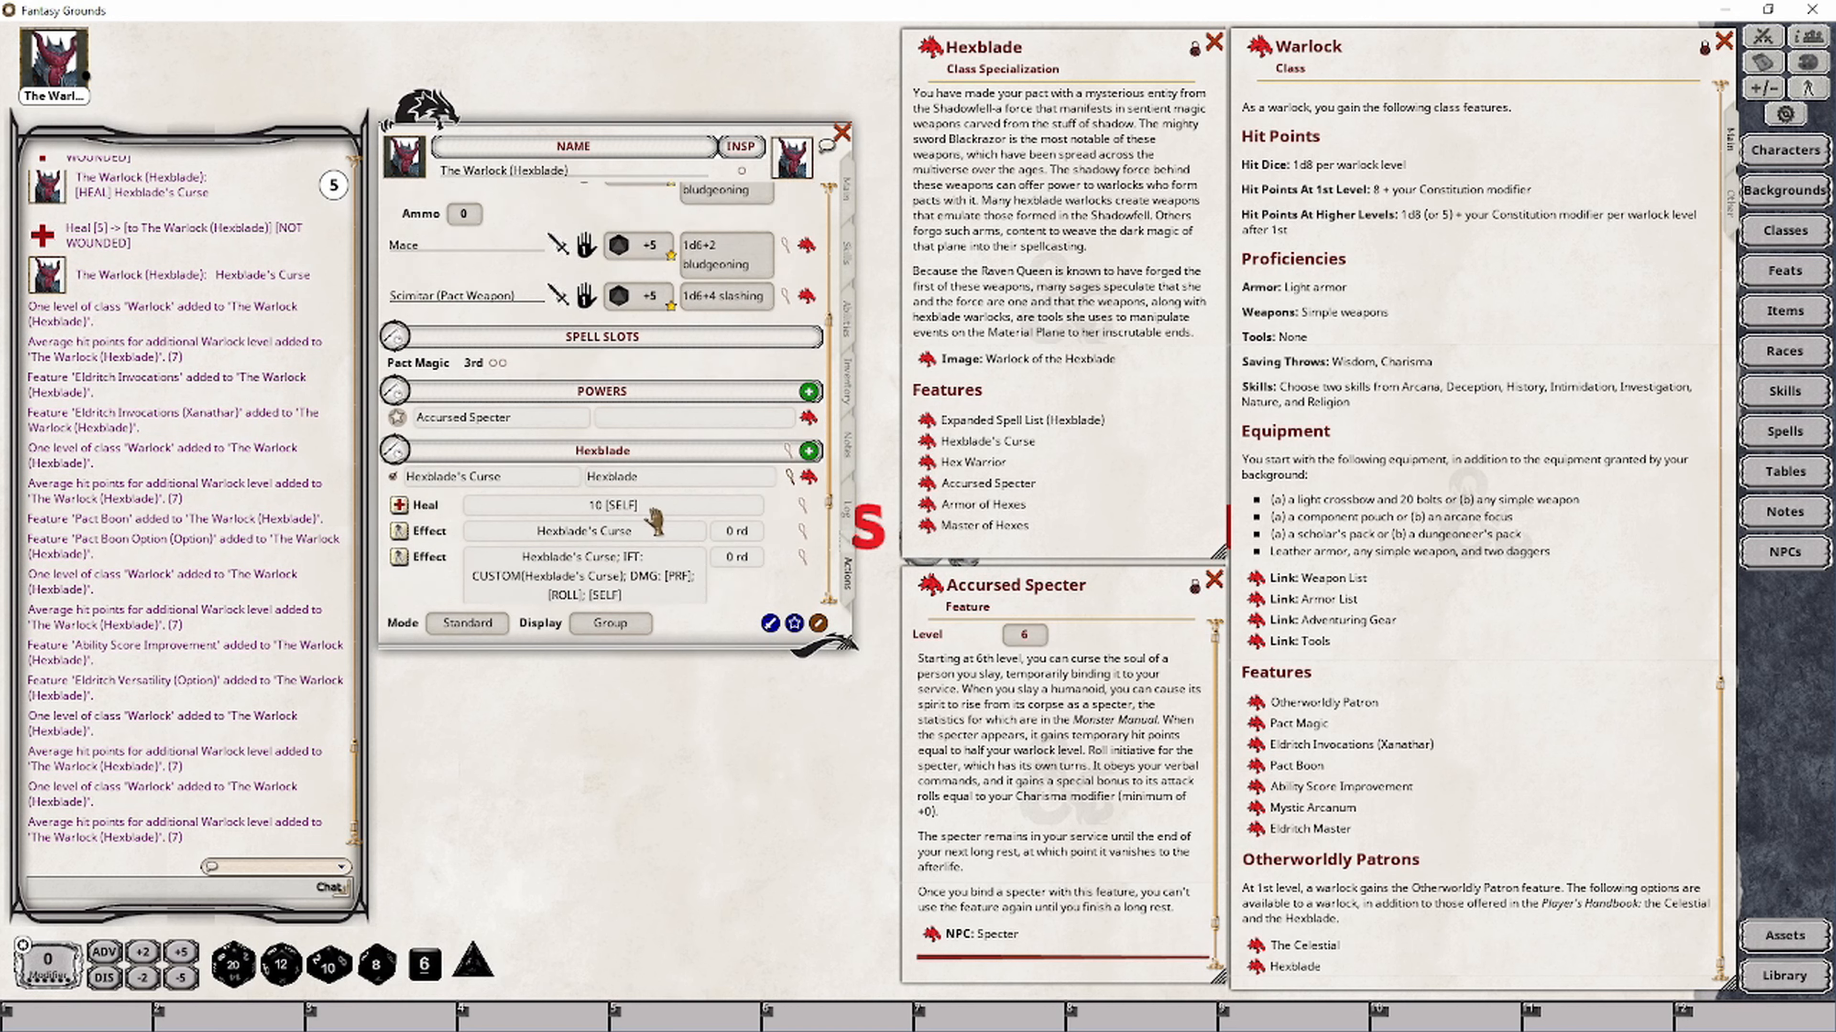
# Assign the Accursed Specter power to the Hexblade group by copying the group name from Hexblade's Curse
pyautogui.scroll(-1, 672, 369)
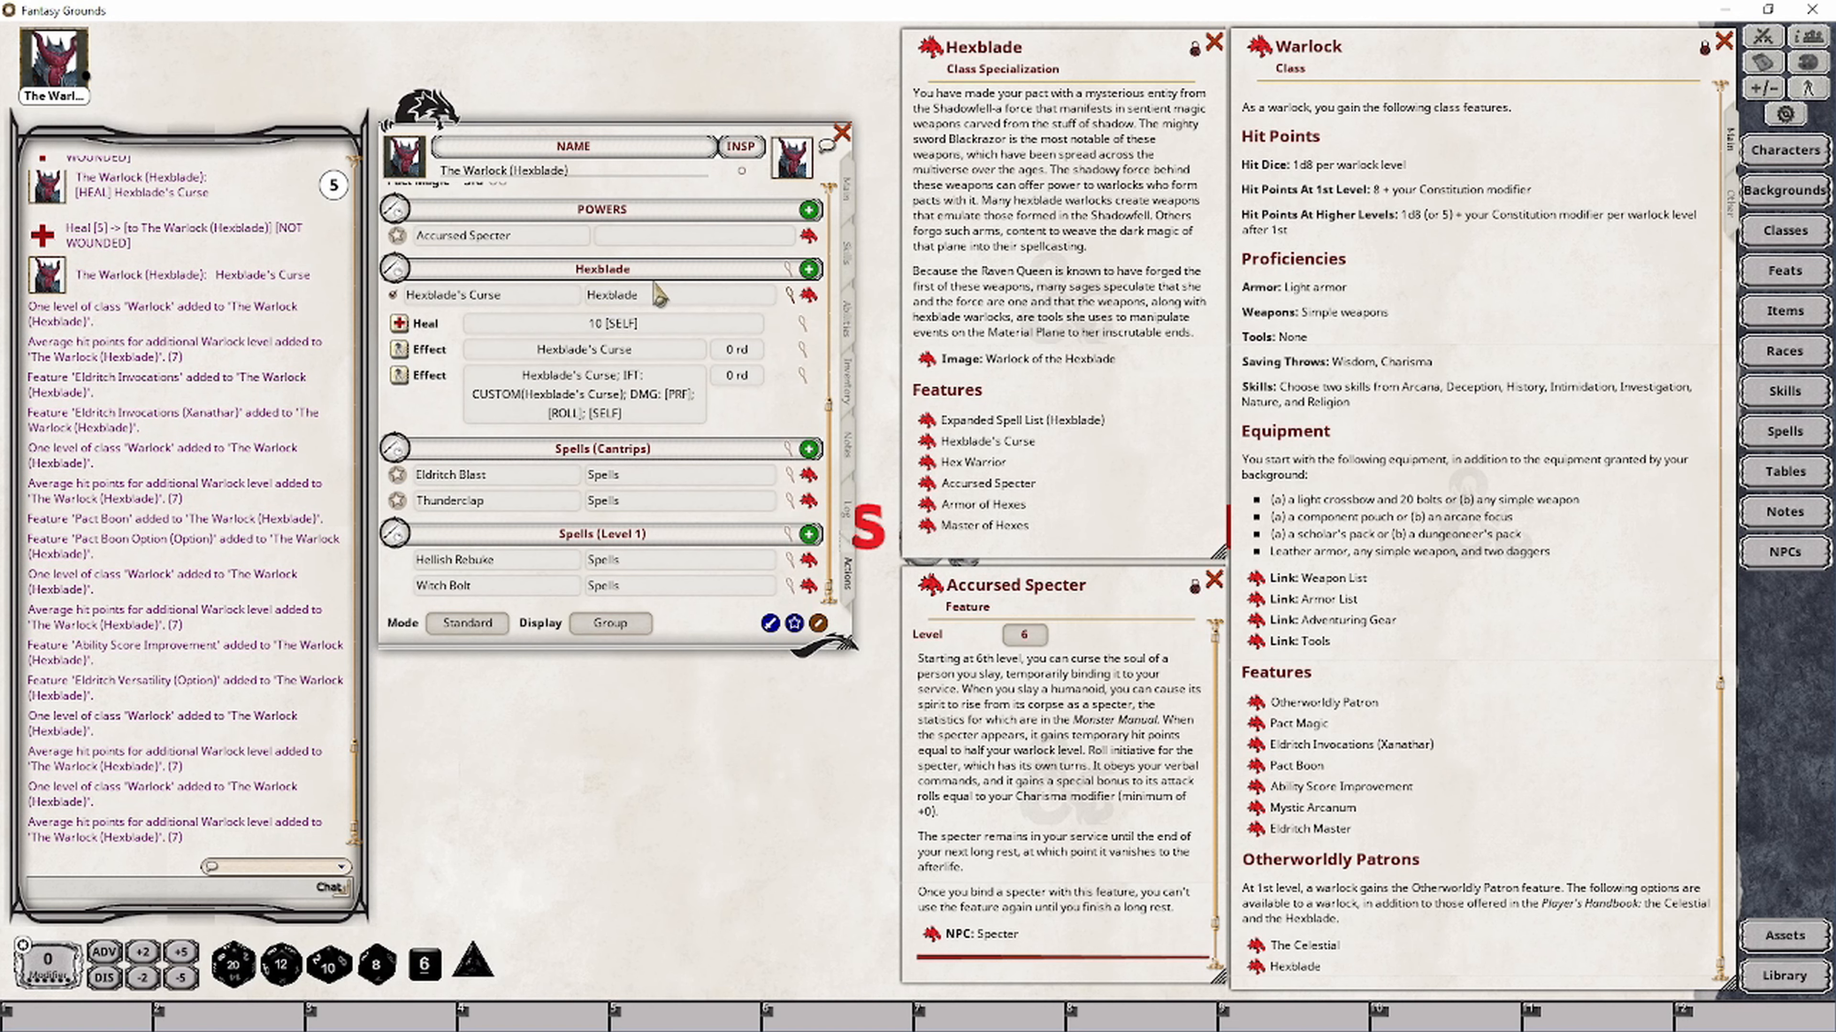
pyautogui.moveTo(635, 295); pyautogui.dragTo(573, 296)
pyautogui.hotkey('ctrl', 'c')
pyautogui.click(626, 239)
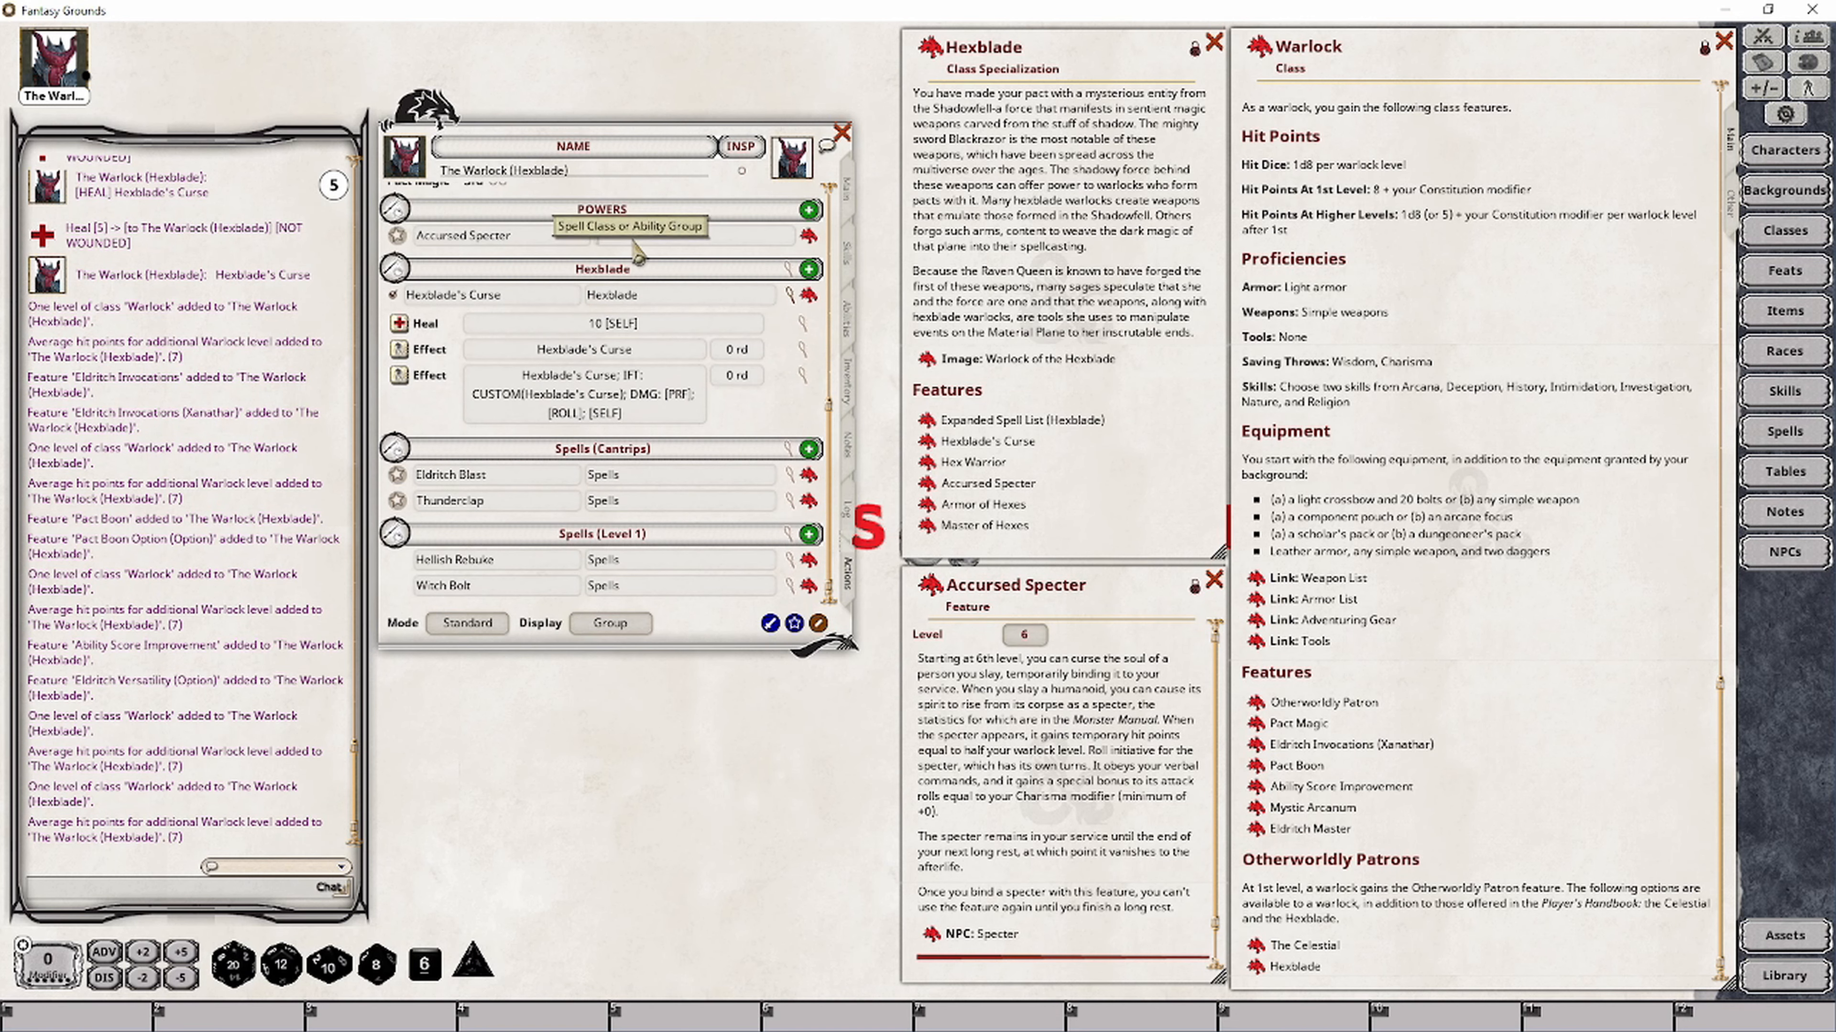
pyautogui.hotkey('ctrl', 'v')
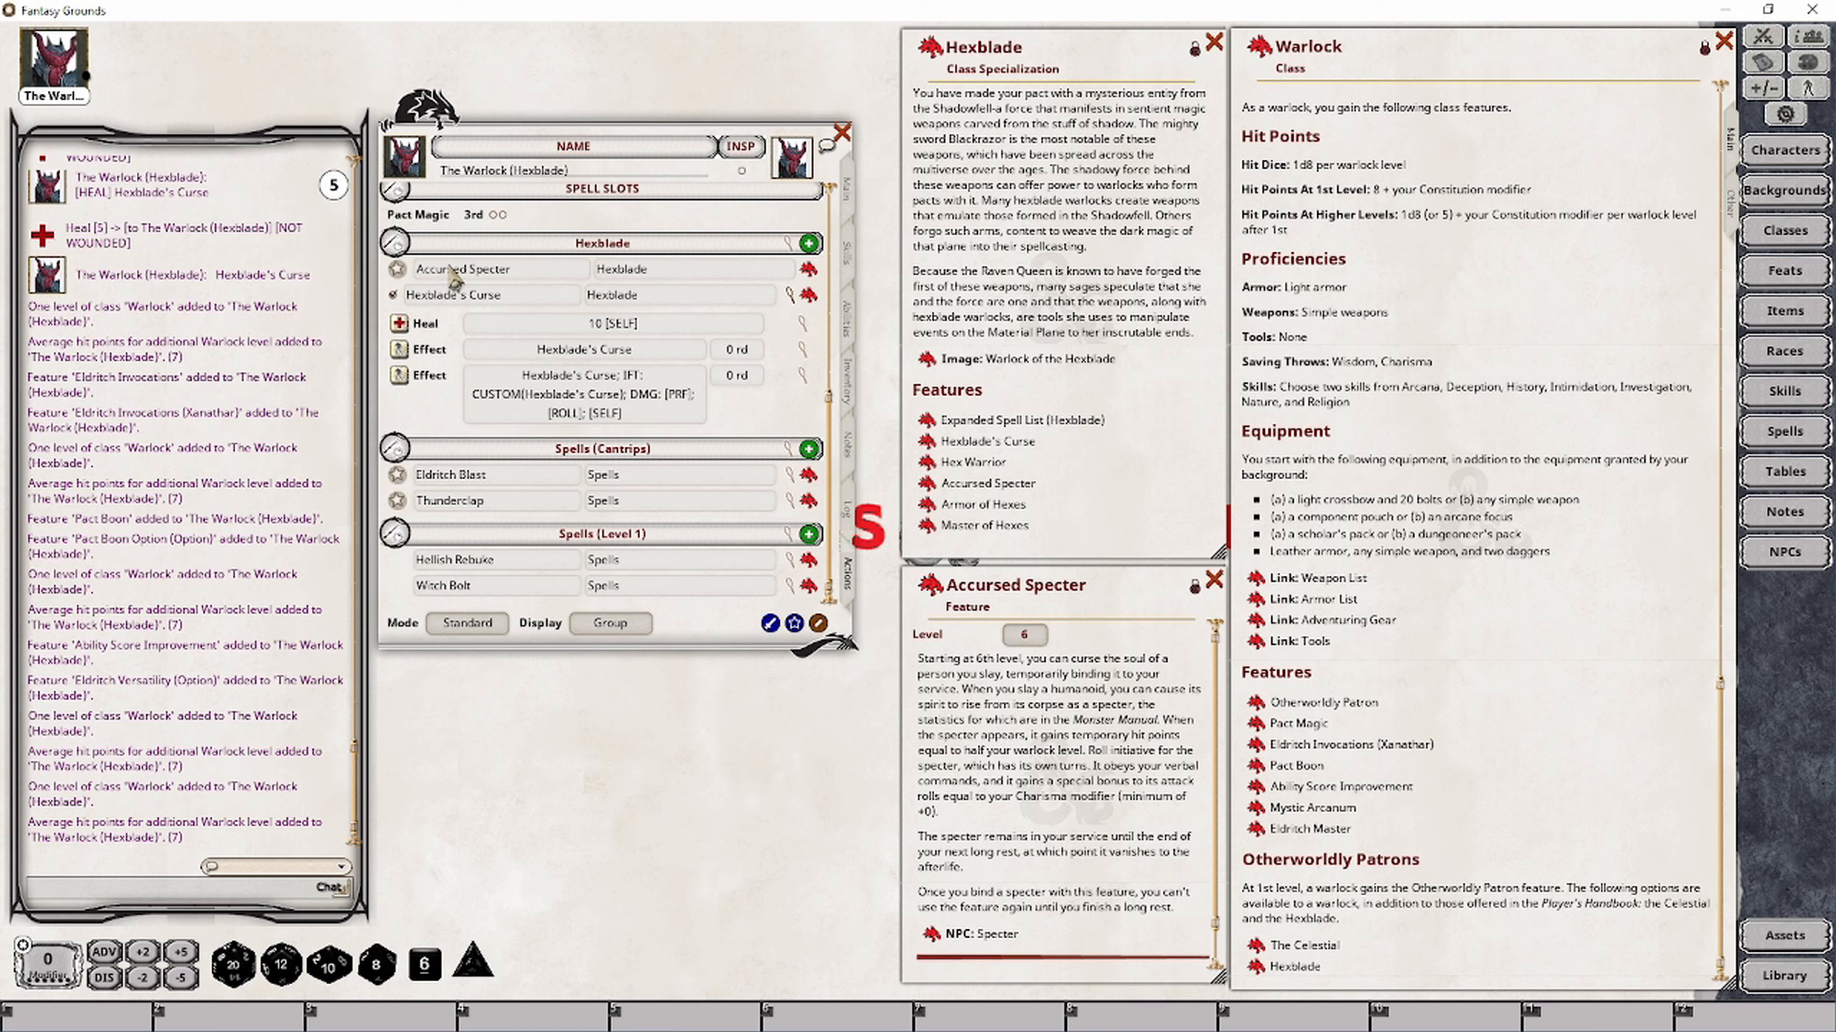
# Add a heal action to the Accursed Specter power and set its type to temporary hit points
pyautogui.rightClick(716, 273)
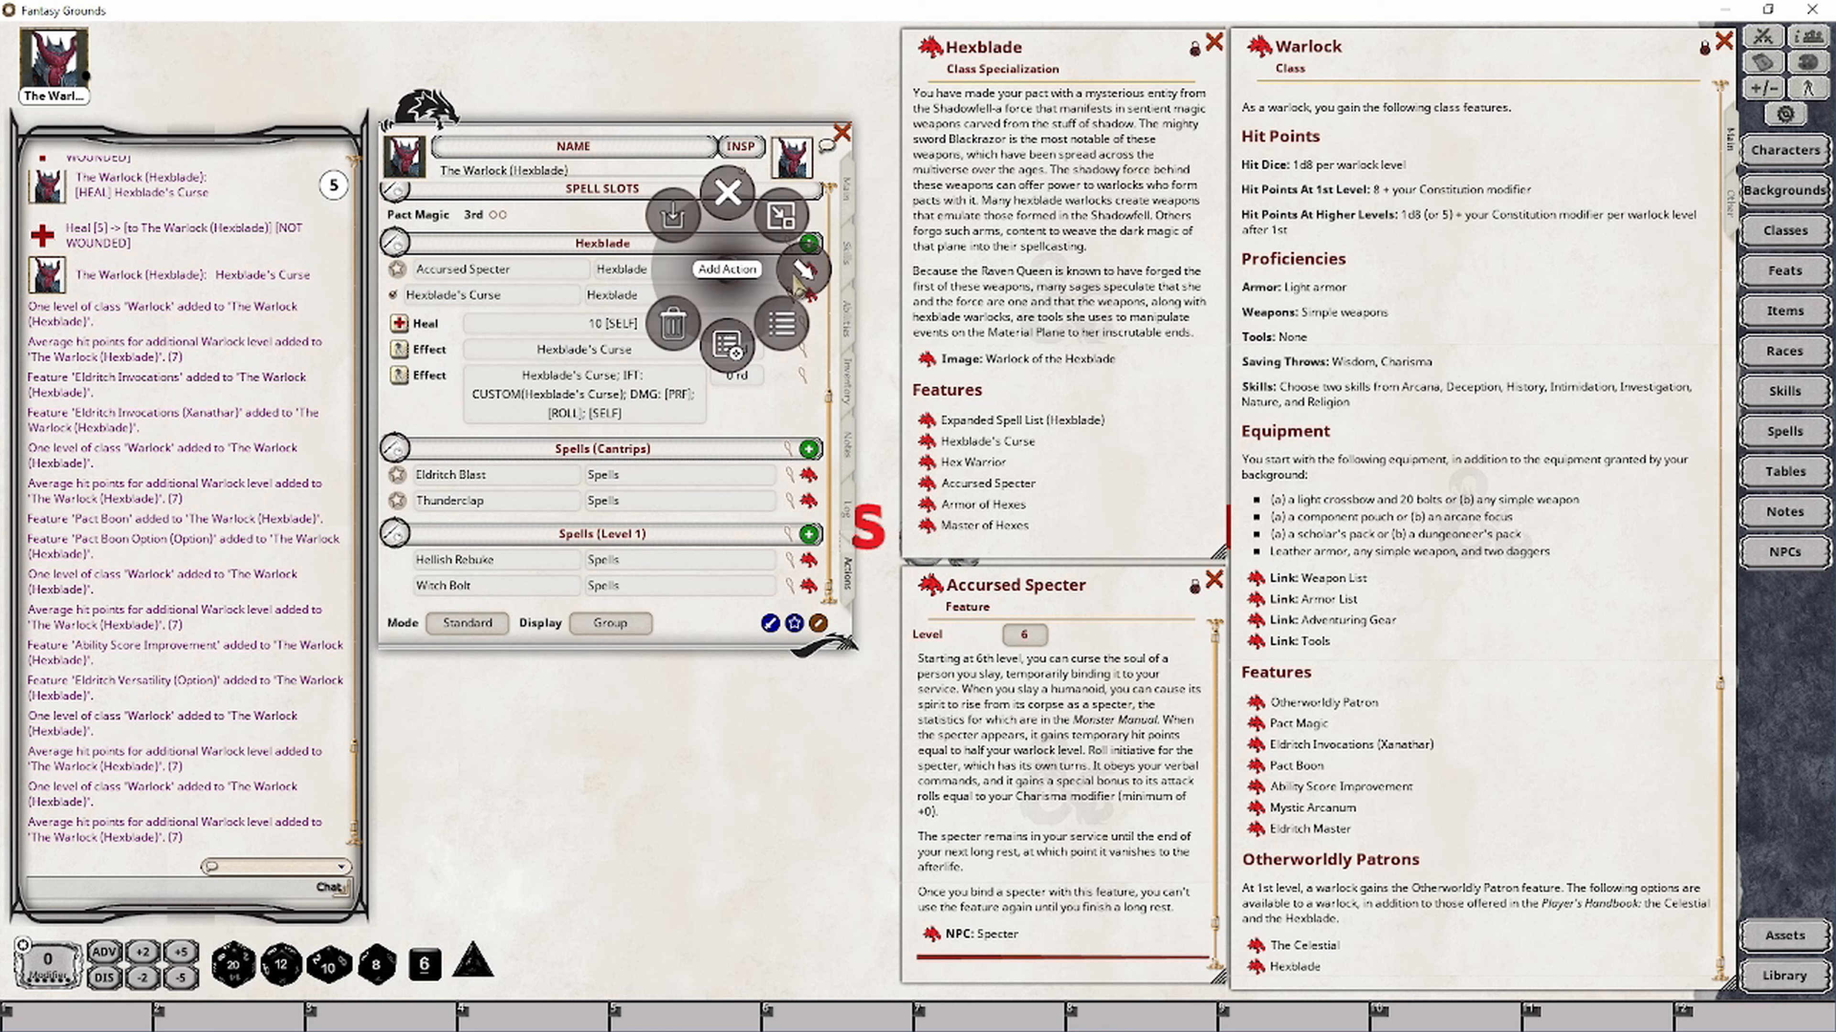
pyautogui.click(850, 330)
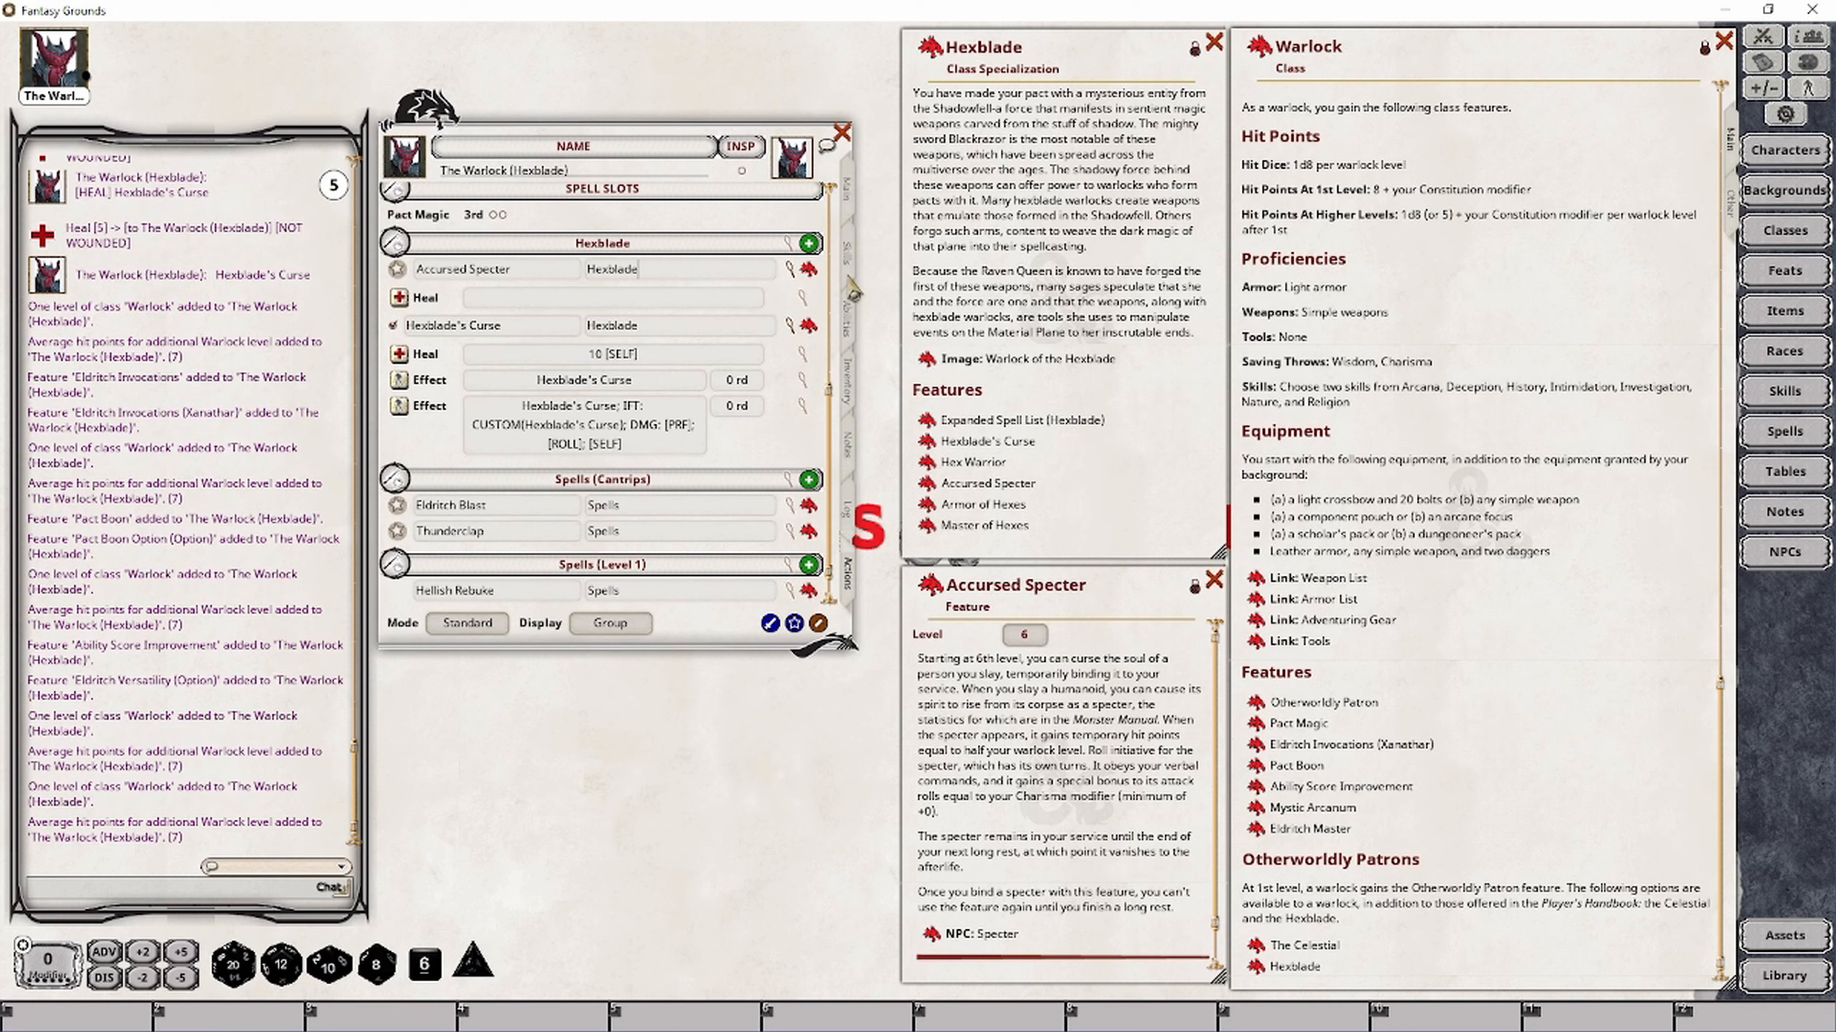
pyautogui.click(802, 297)
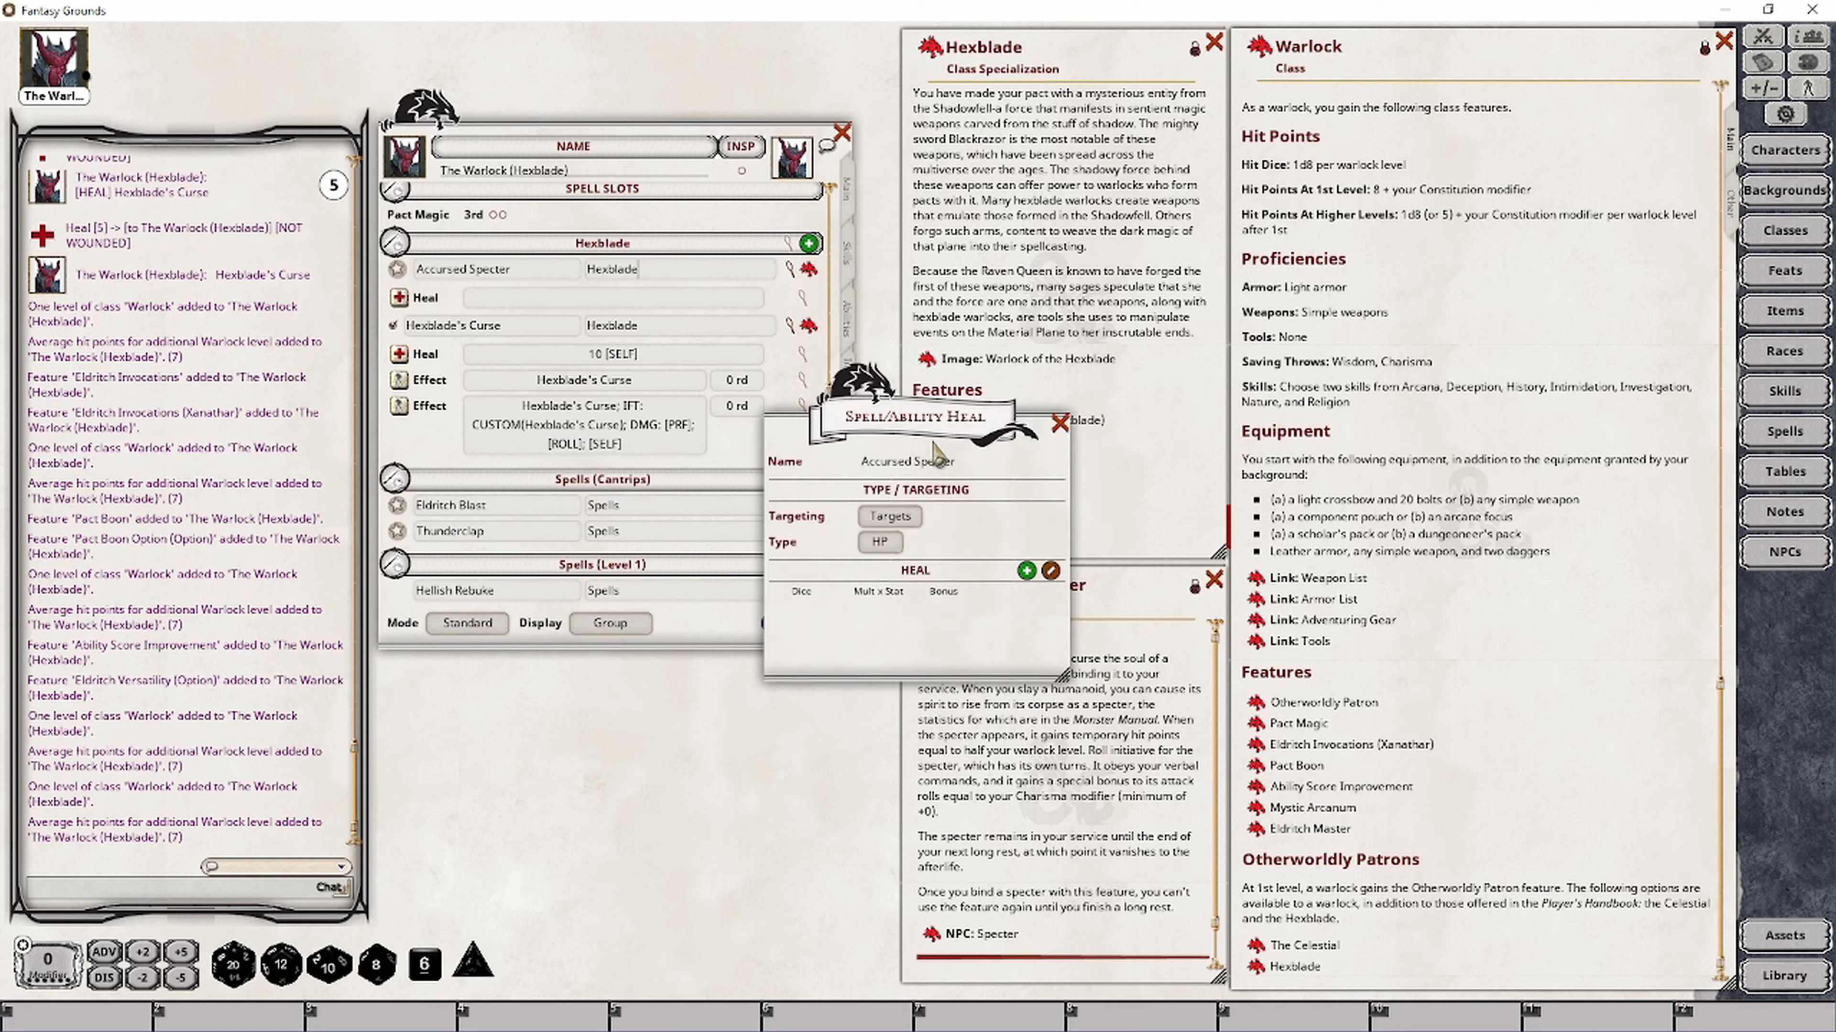
pyautogui.moveTo(933, 435); pyautogui.dragTo(719, 605)
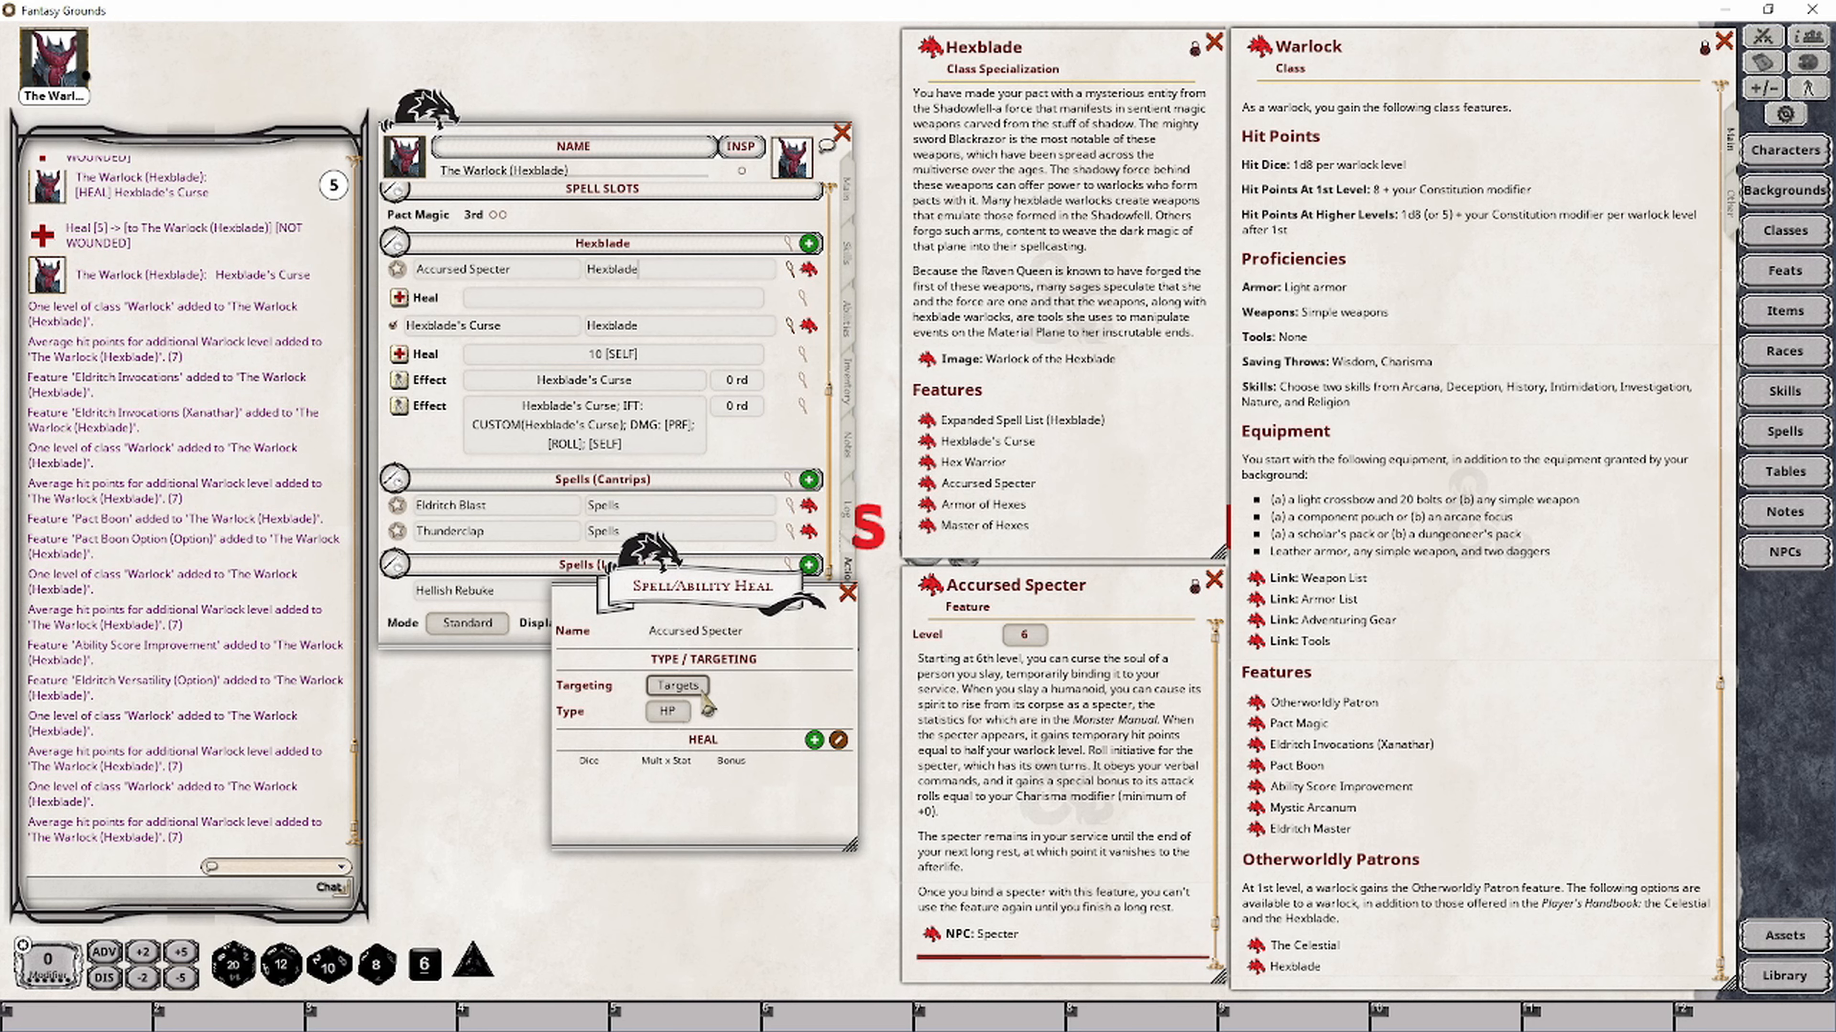
pyautogui.click(686, 715)
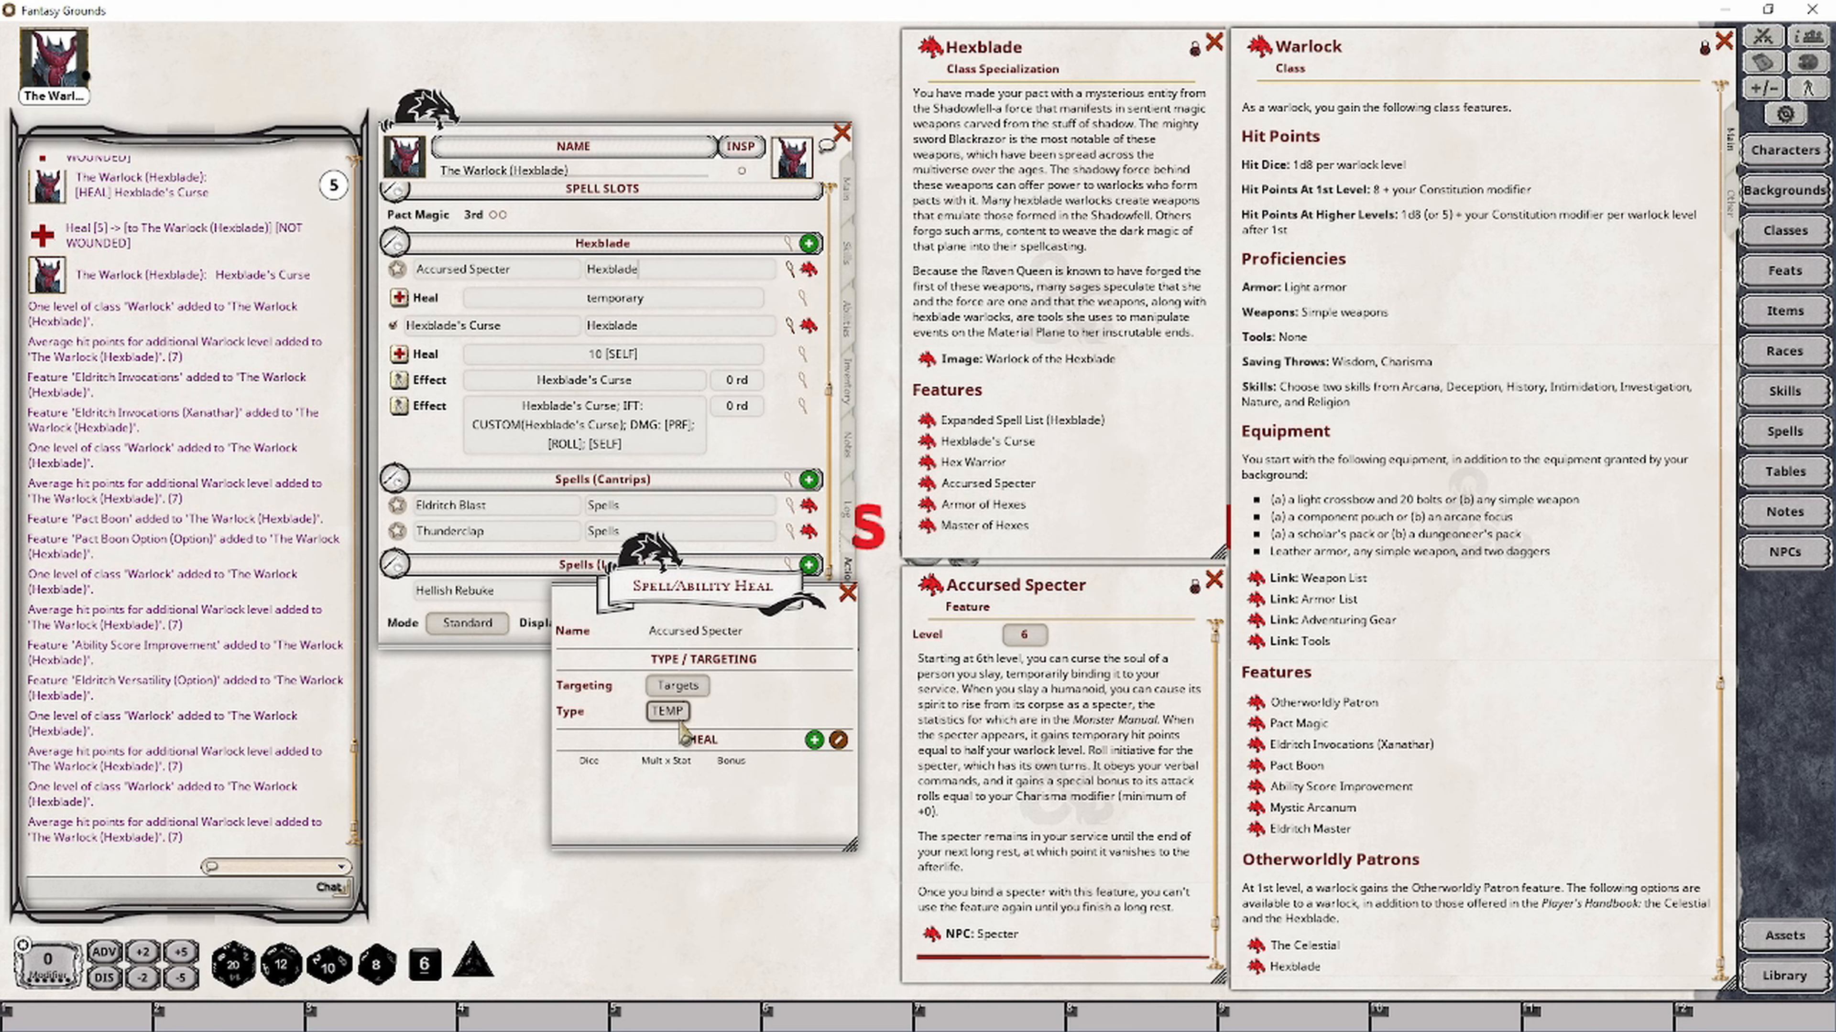
# Set the Accursed Specter heal amount to 0.5 times the warlock level and close the heal details
pyautogui.click(814, 740)
pyautogui.click(680, 787)
pyautogui.click(681, 787)
pyautogui.click(681, 787)
pyautogui.click(681, 787)
pyautogui.click(680, 787)
pyautogui.click(680, 787)
pyautogui.click(680, 787)
pyautogui.click(681, 787)
pyautogui.click(680, 787)
pyautogui.click(681, 787)
pyautogui.click(680, 786)
pyautogui.click(680, 787)
pyautogui.click(681, 787)
pyautogui.click(681, 787)
pyautogui.click(681, 787)
pyautogui.click(681, 787)
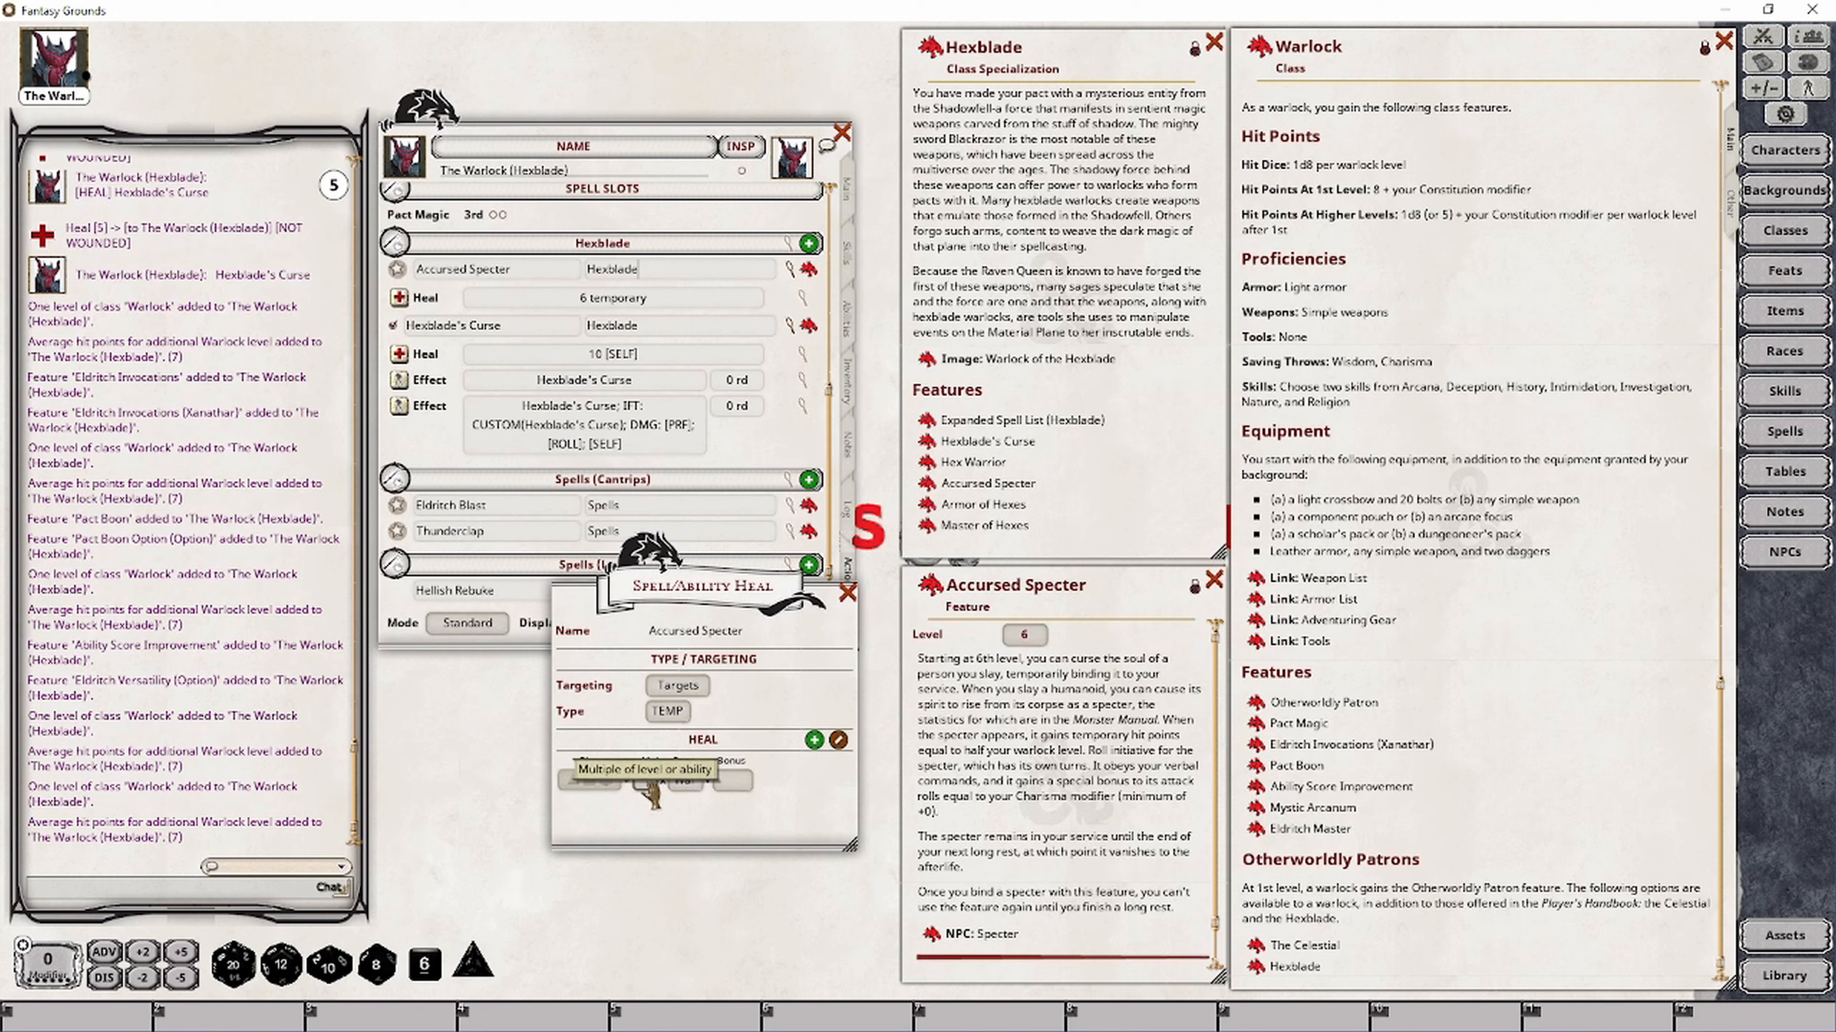
pyautogui.write('0.5')
pyautogui.press('Tab')
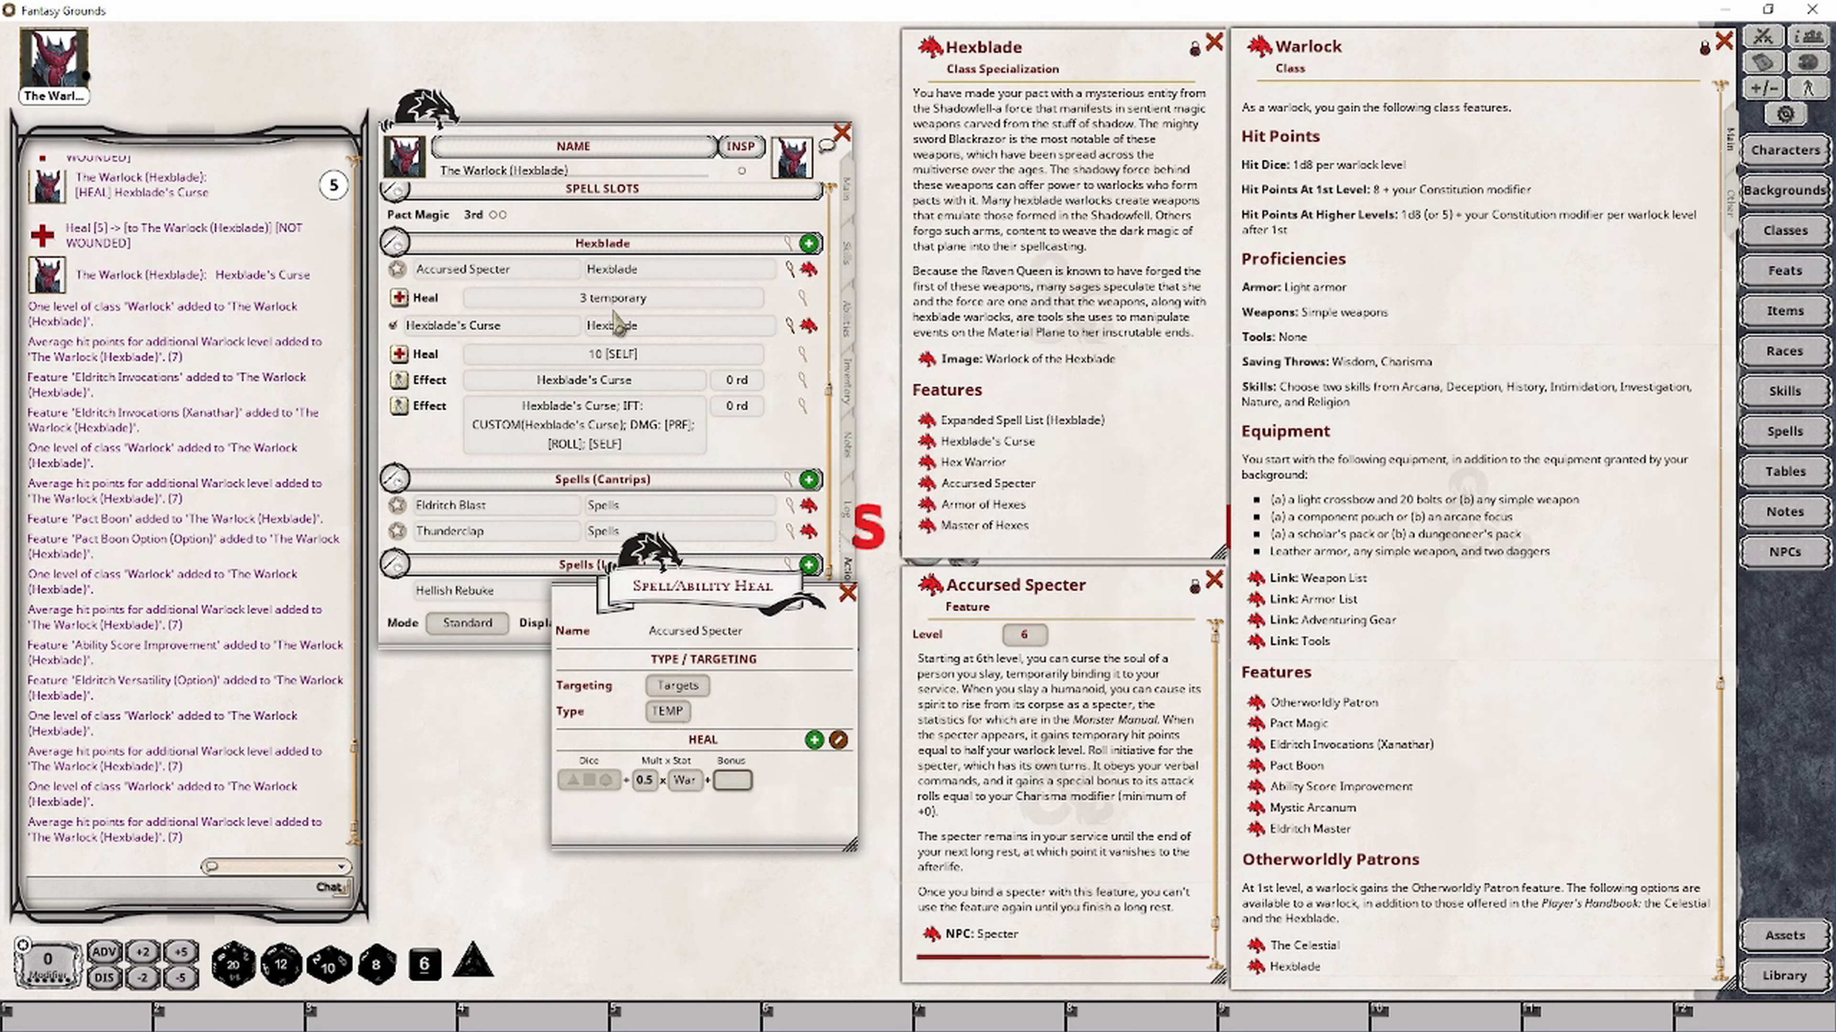
pyautogui.click(847, 594)
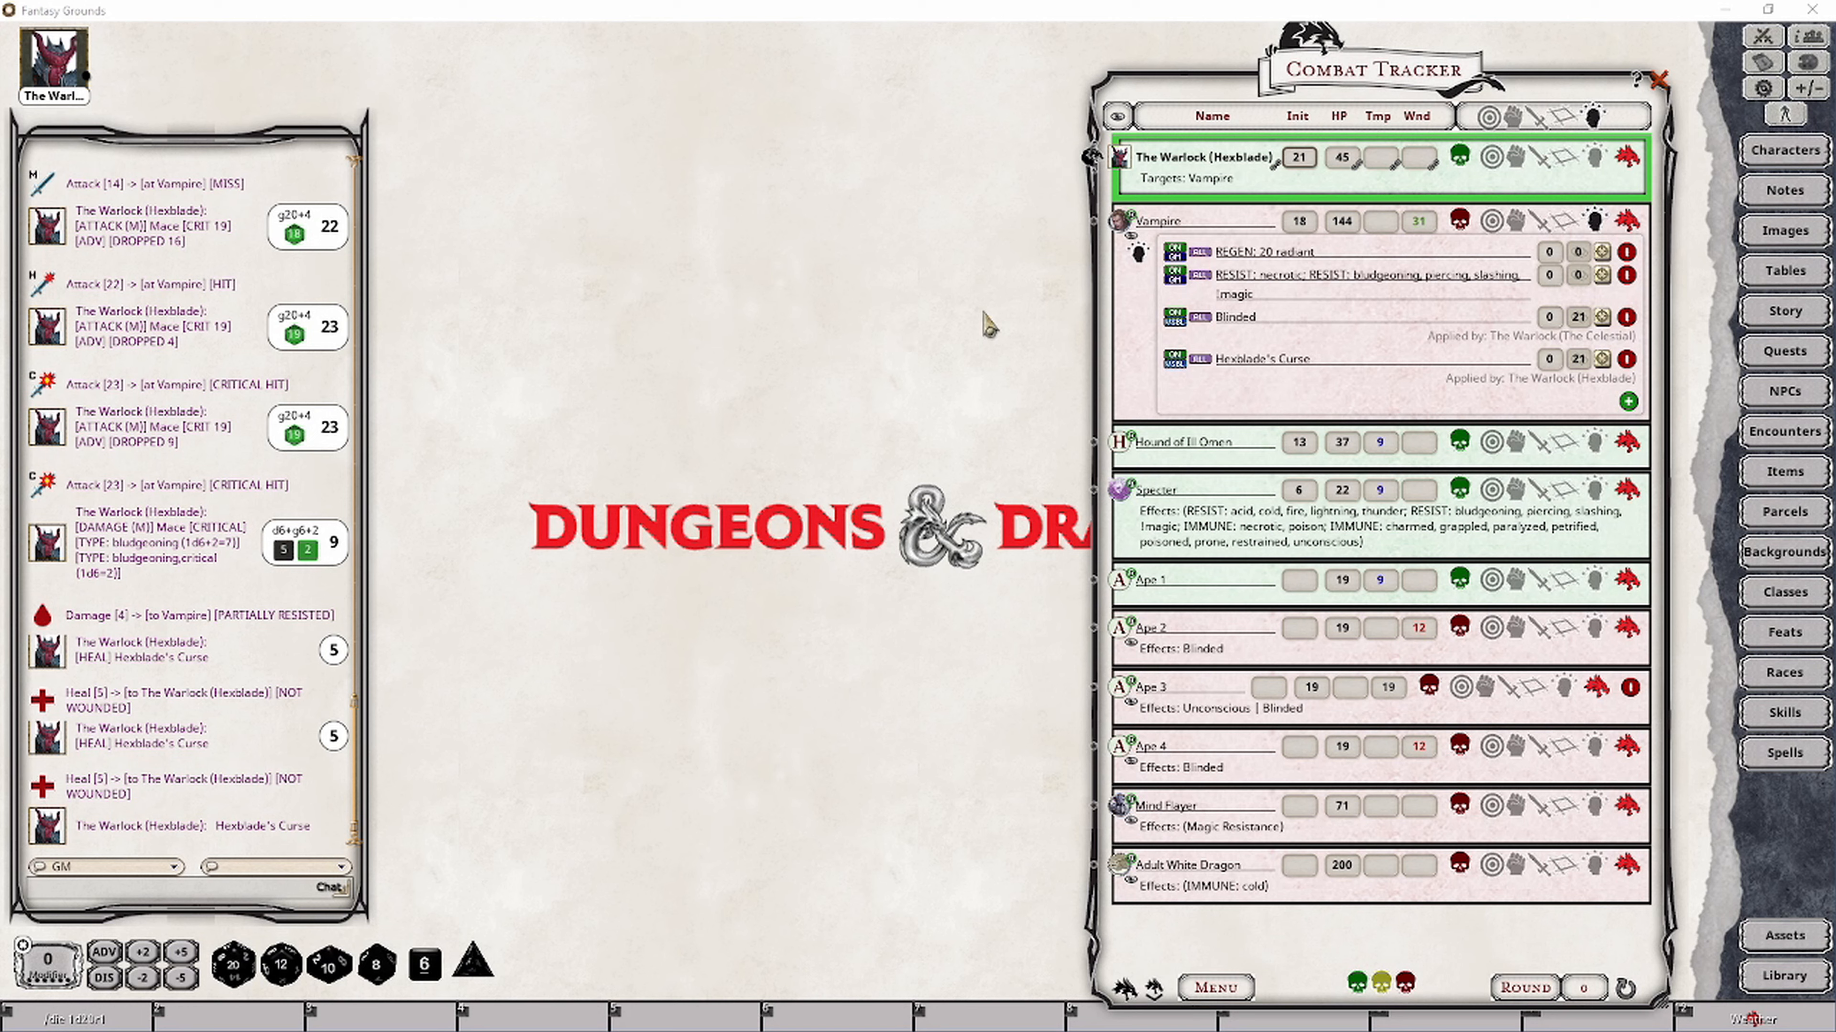
# Delete the existing Specter from the combat tracker
pyautogui.rightClick(1152, 520)
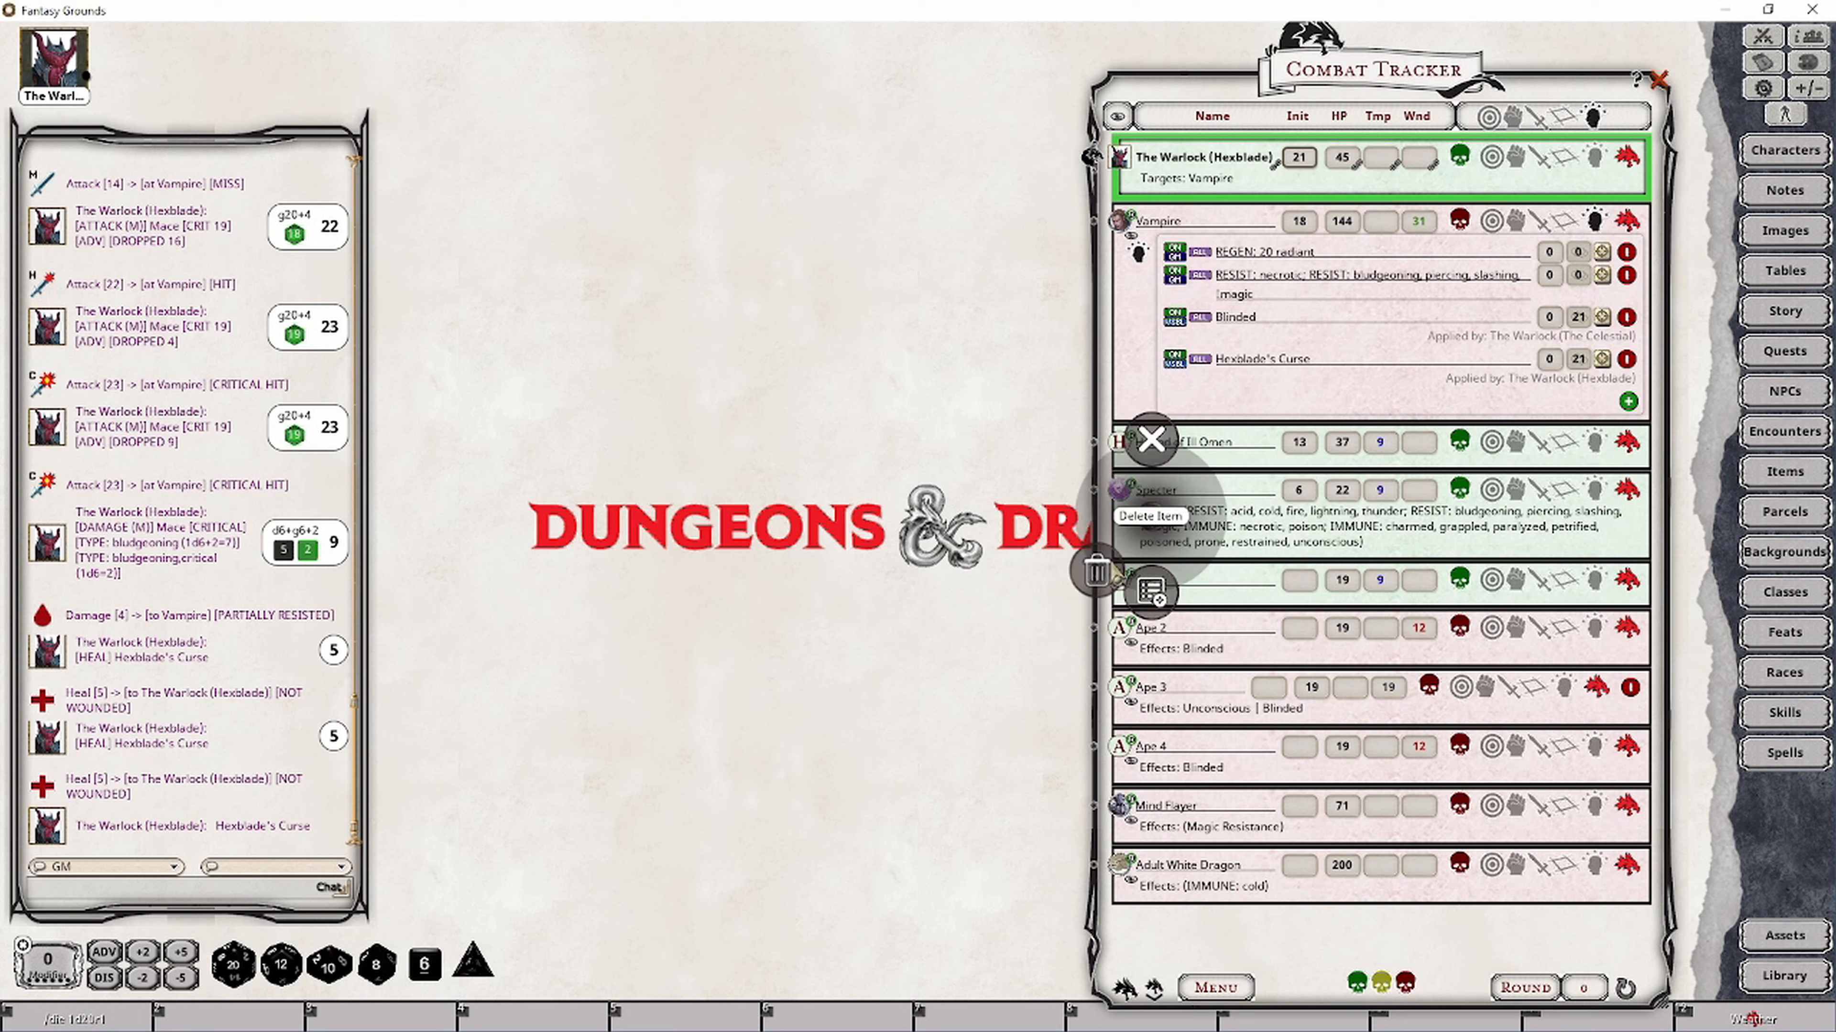
pyautogui.click(1095, 571)
pyautogui.click(1044, 561)
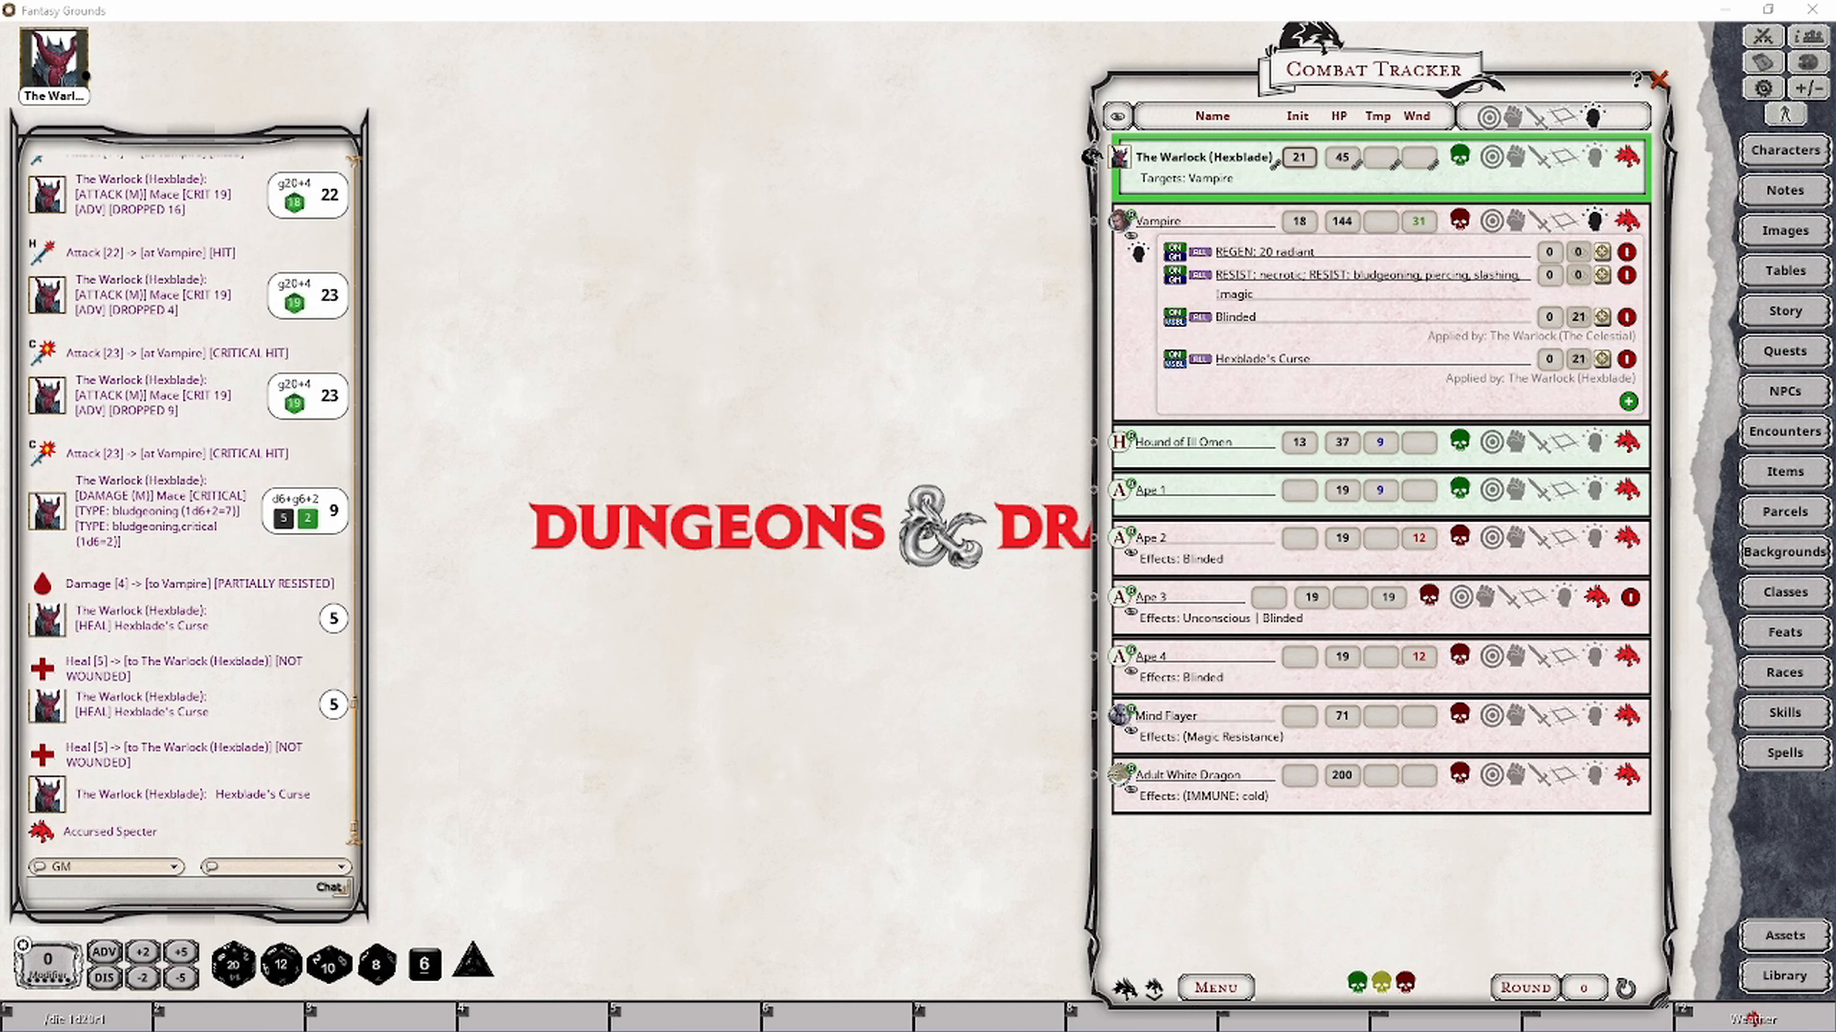
# Add the Specter NPC linked in the Accursed Specter feature to the combat tracker as a friendly combatant
pyautogui.click(44, 833)
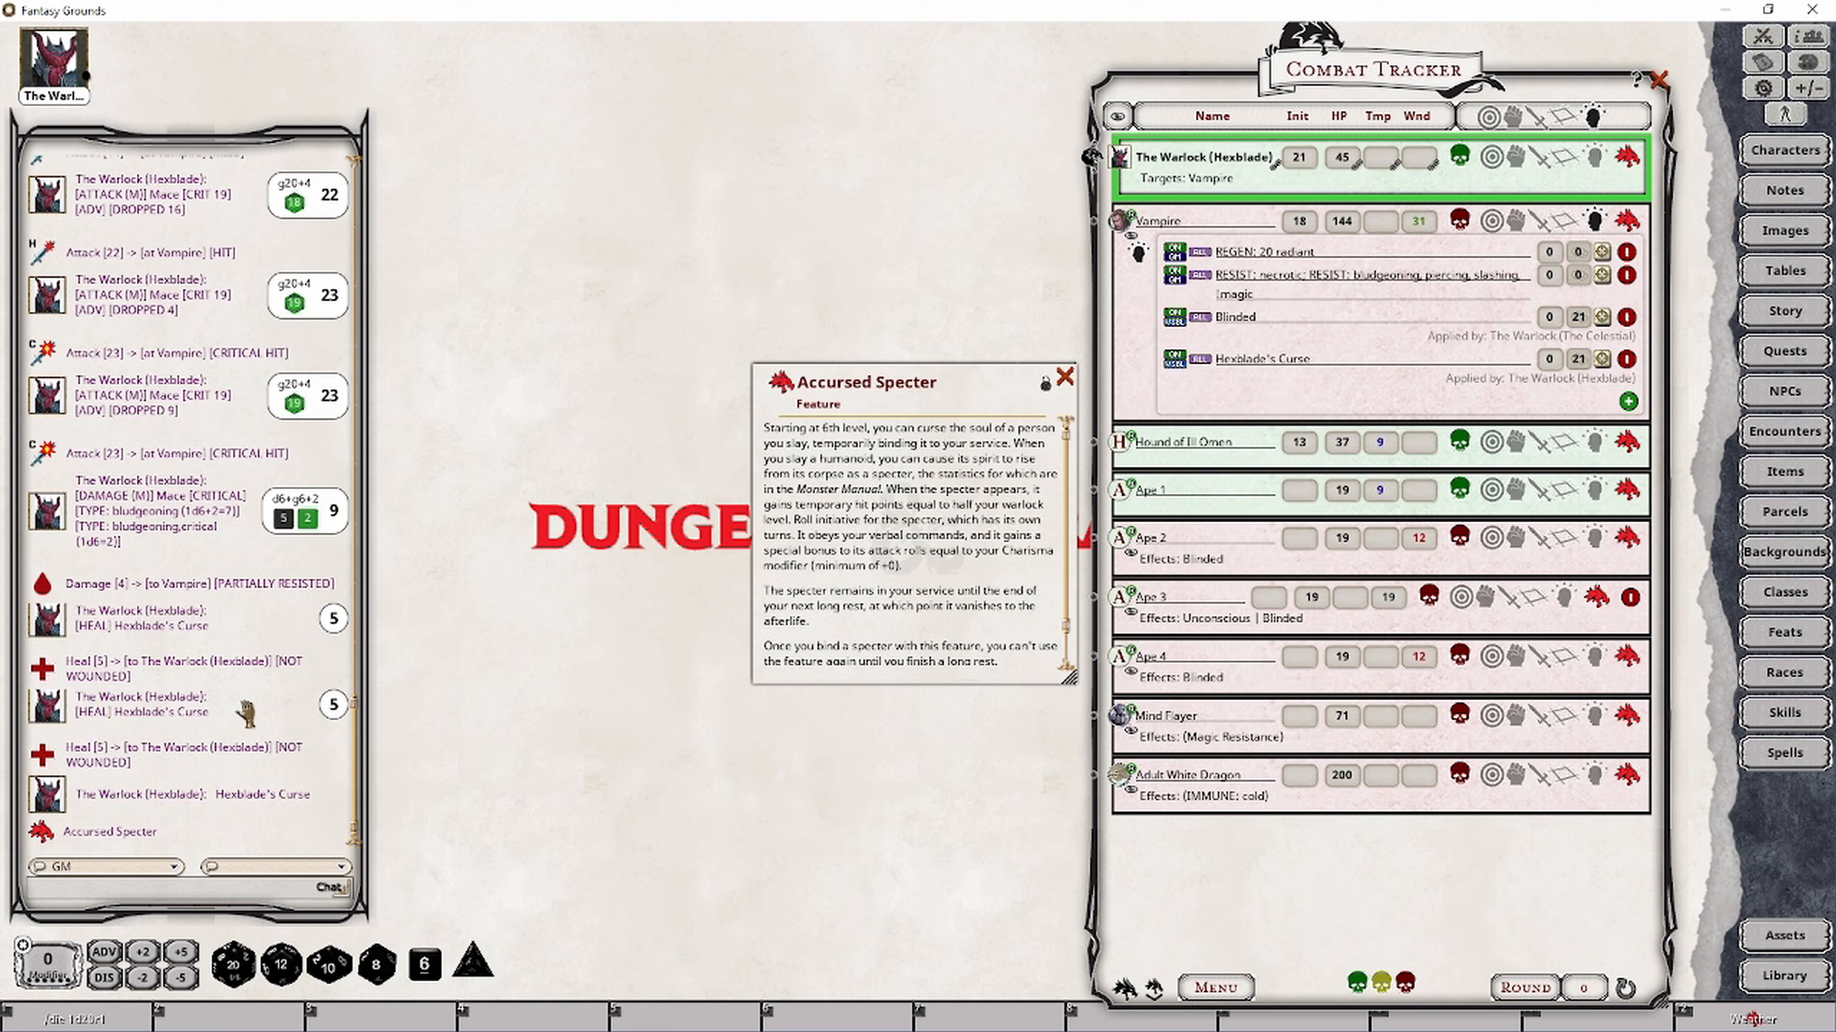
pyautogui.moveTo(881, 408); pyautogui.dragTo(842, 141)
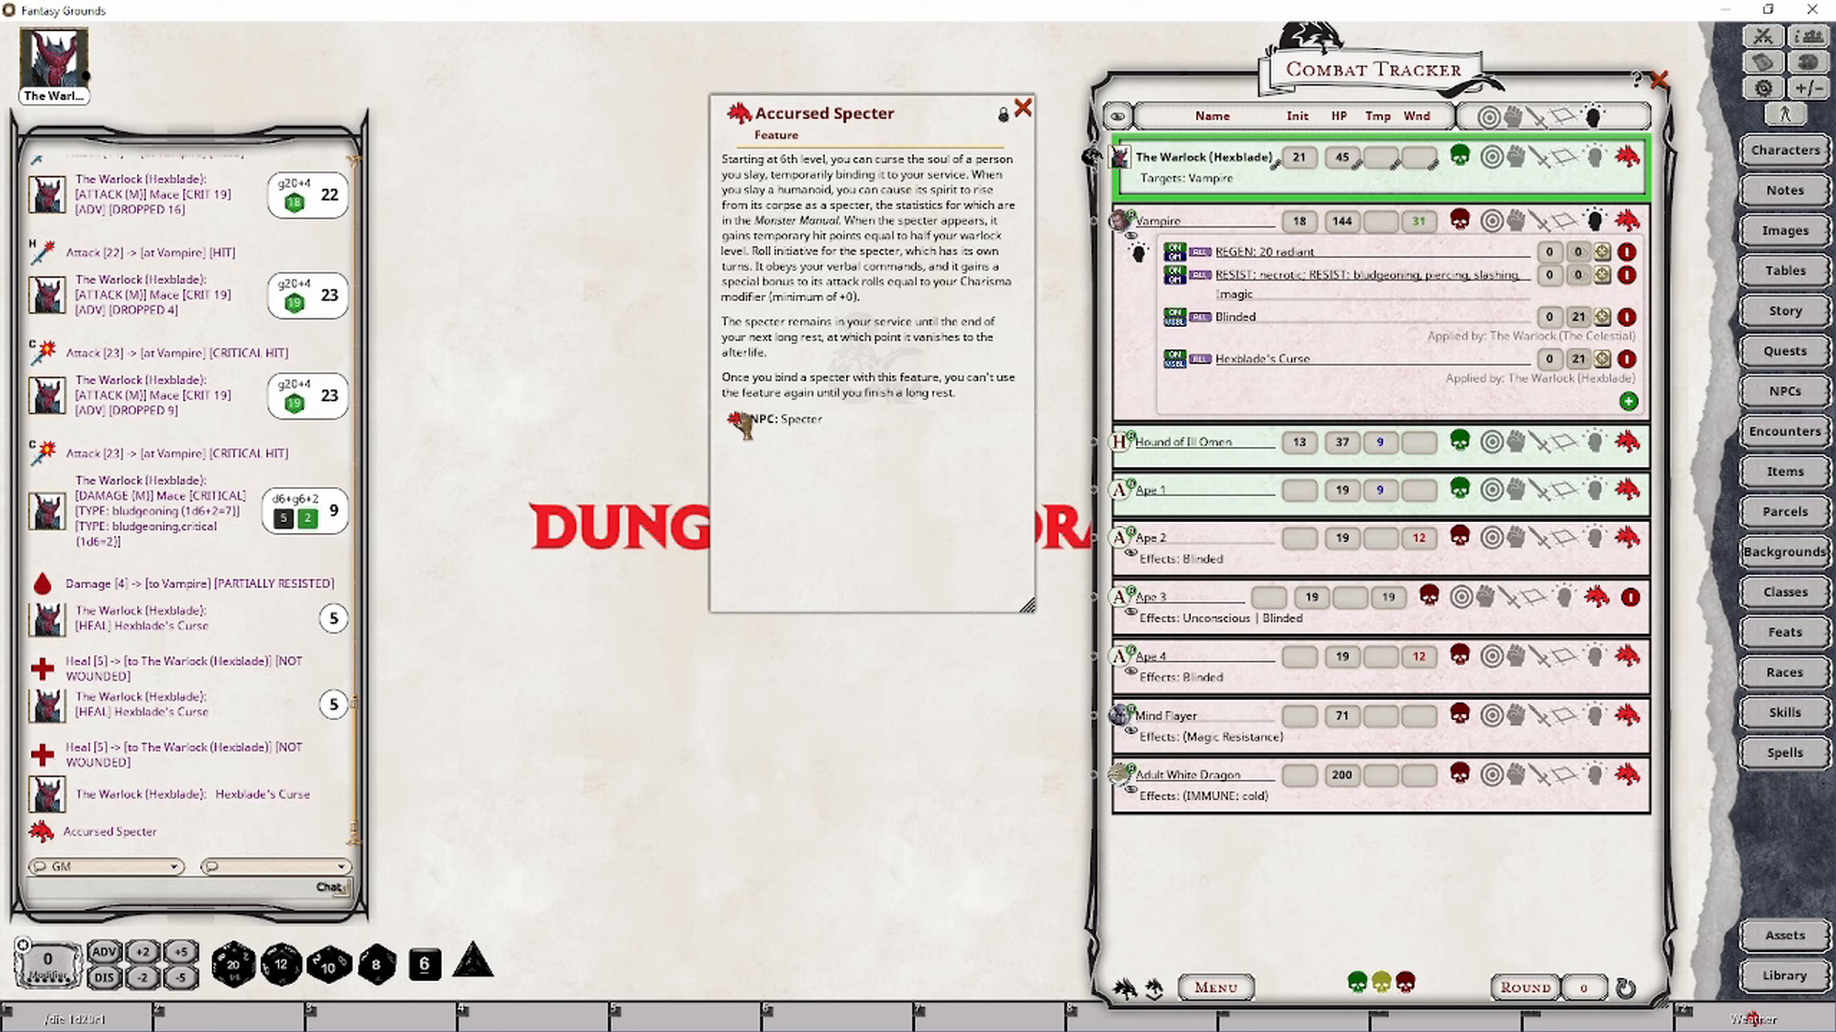
pyautogui.click(743, 426)
pyautogui.moveTo(980, 210); pyautogui.dragTo(589, 168)
pyautogui.click(1022, 108)
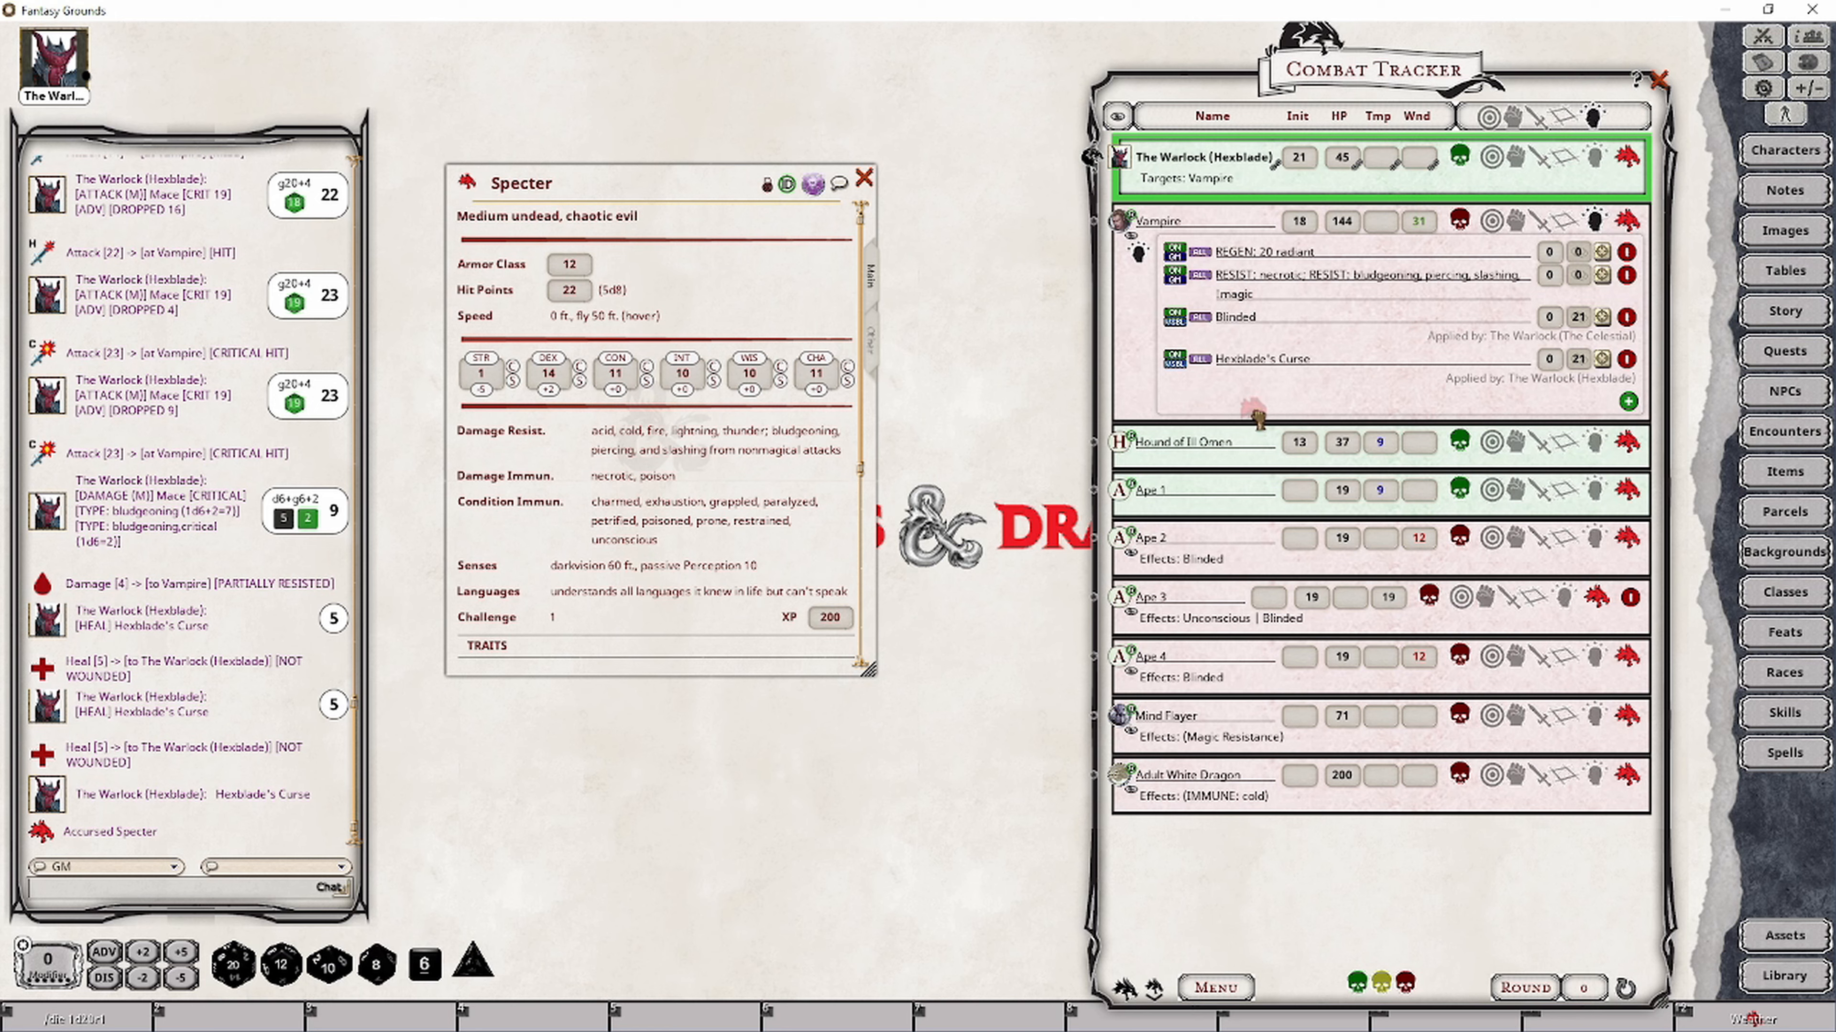
pyautogui.moveTo(1257, 417); pyautogui.dragTo(1259, 420)
pyautogui.click(1460, 442)
pyautogui.click(1460, 441)
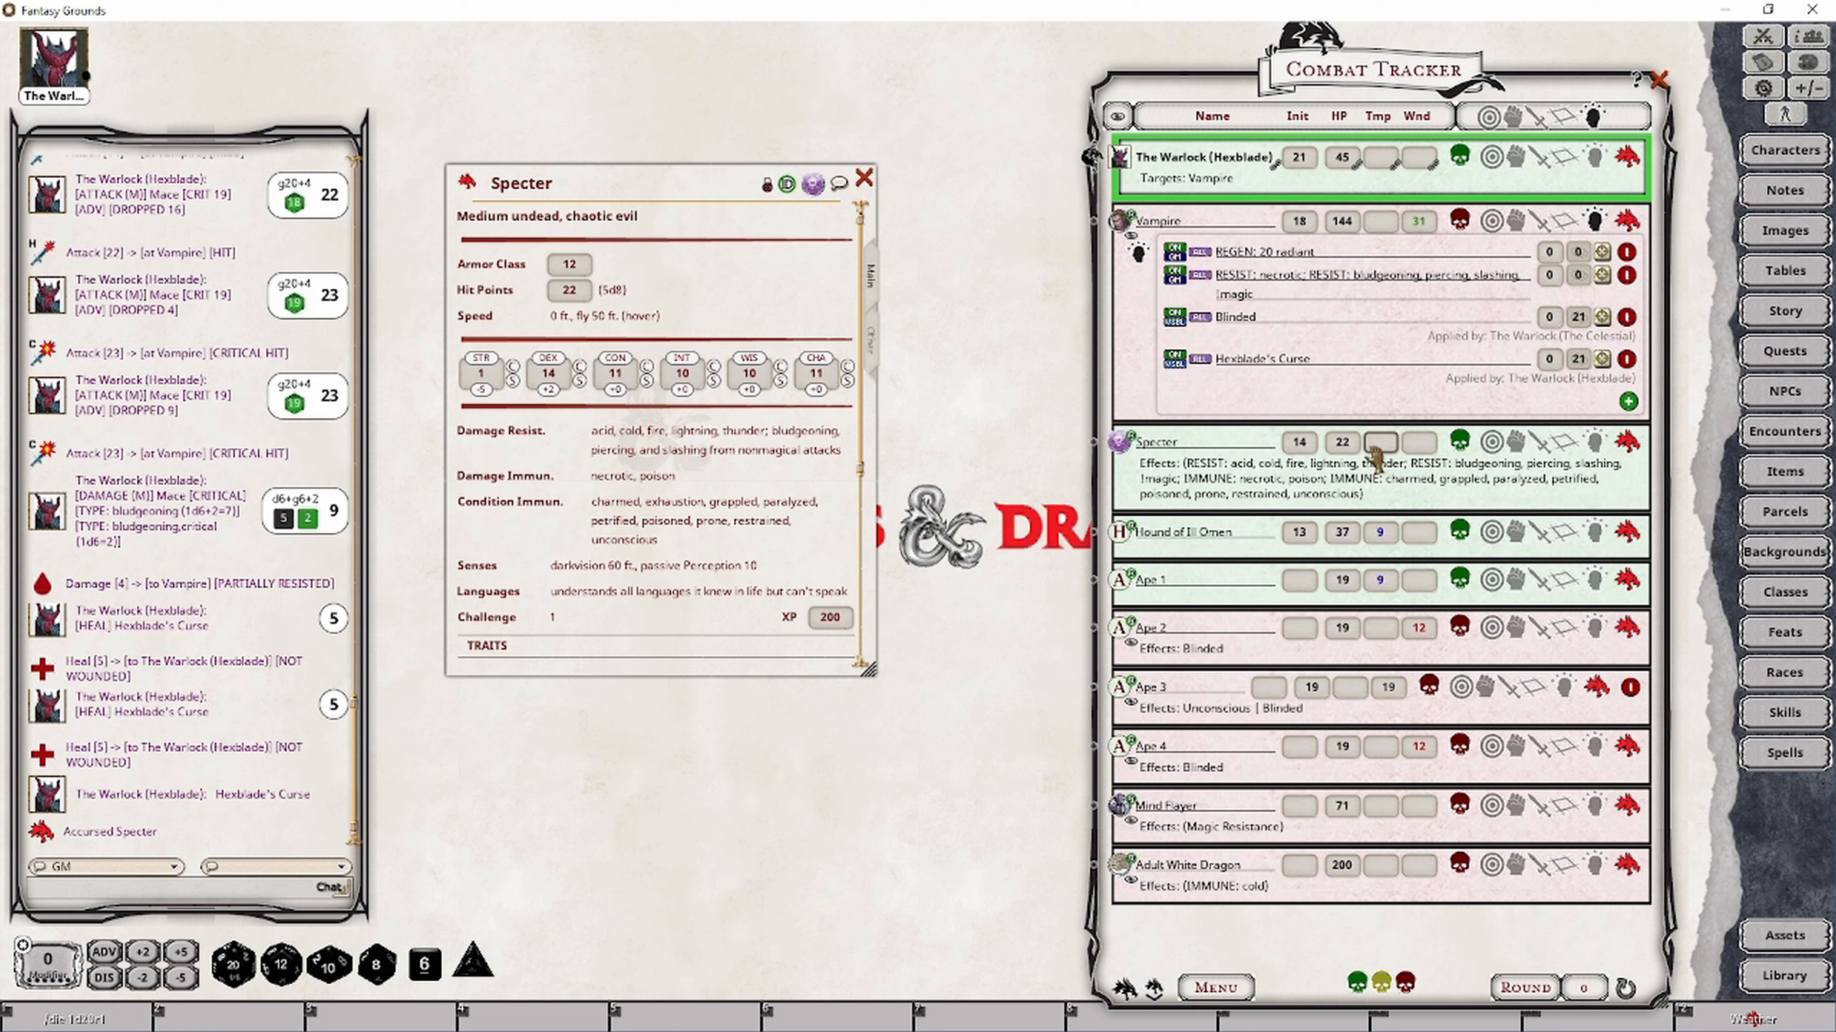
pyautogui.click(864, 178)
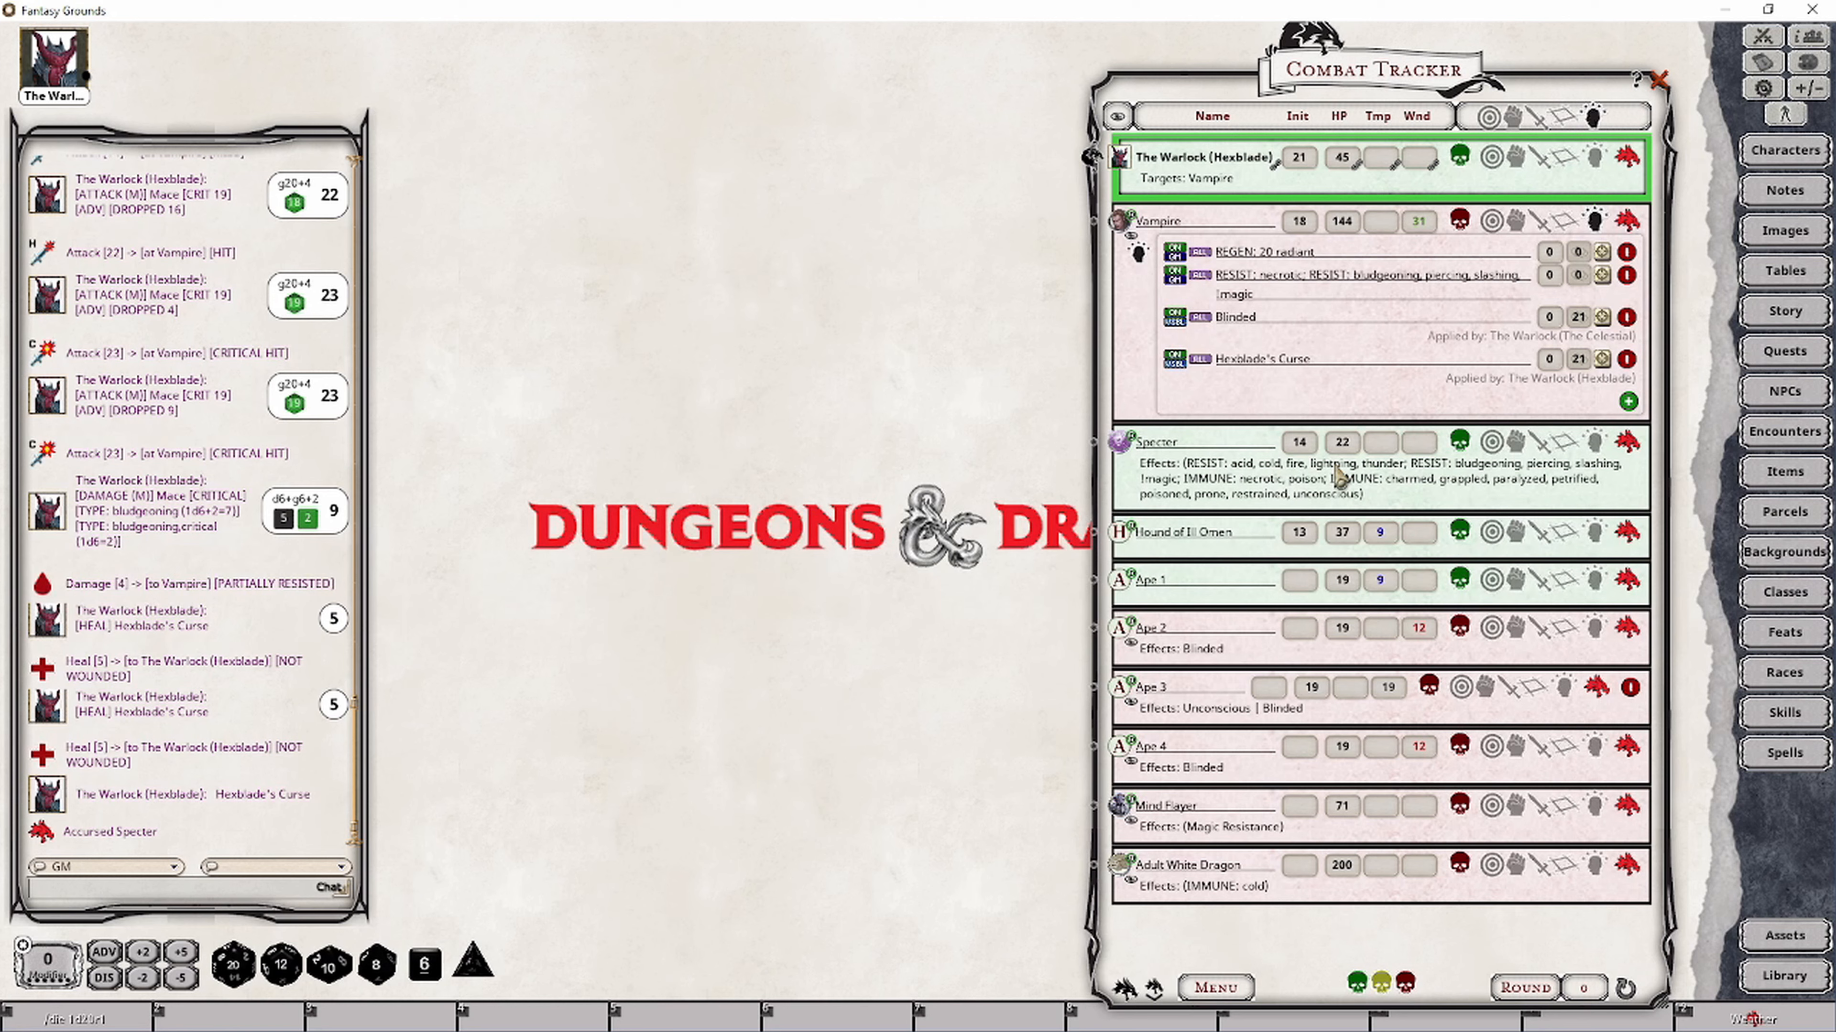
# Share the combat tracker Specter's sheet with the warlock's player and place it beside the player's feature windows
pyautogui.click(1628, 444)
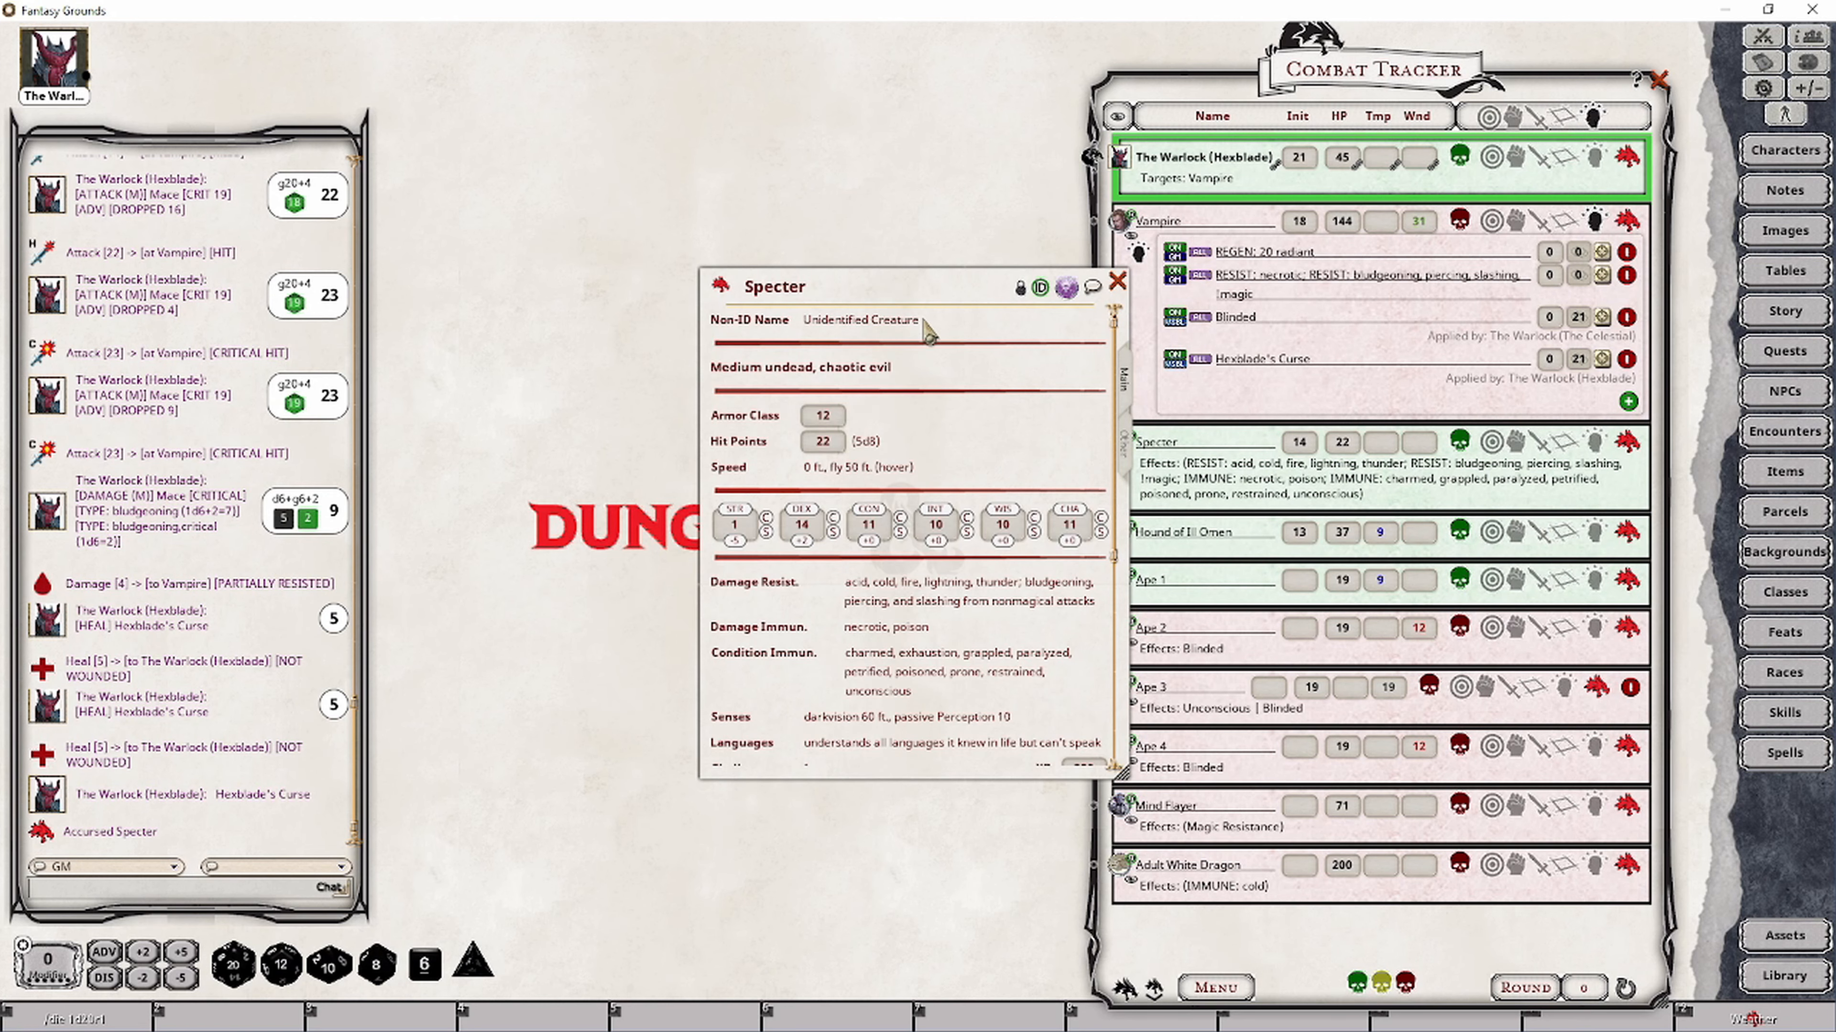
pyautogui.moveTo(721, 289); pyautogui.dragTo(65, 65)
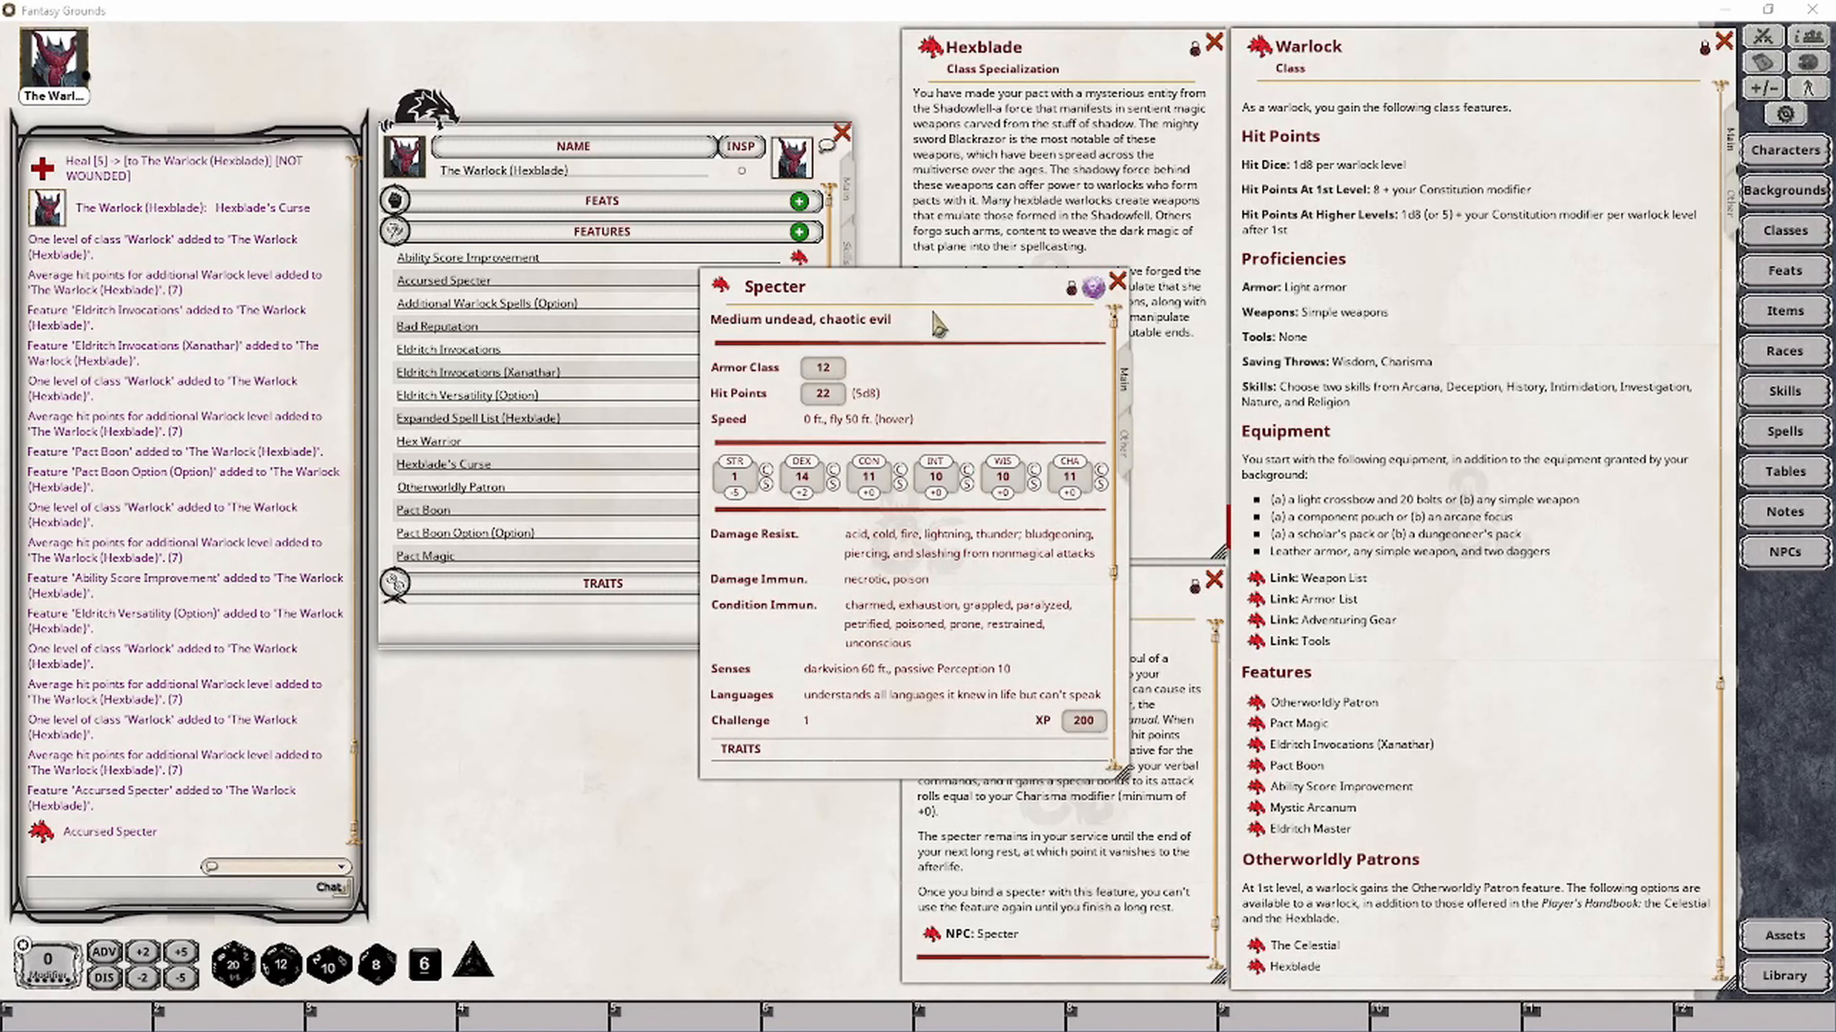
pyautogui.moveTo(932, 296); pyautogui.dragTo(641, 391)
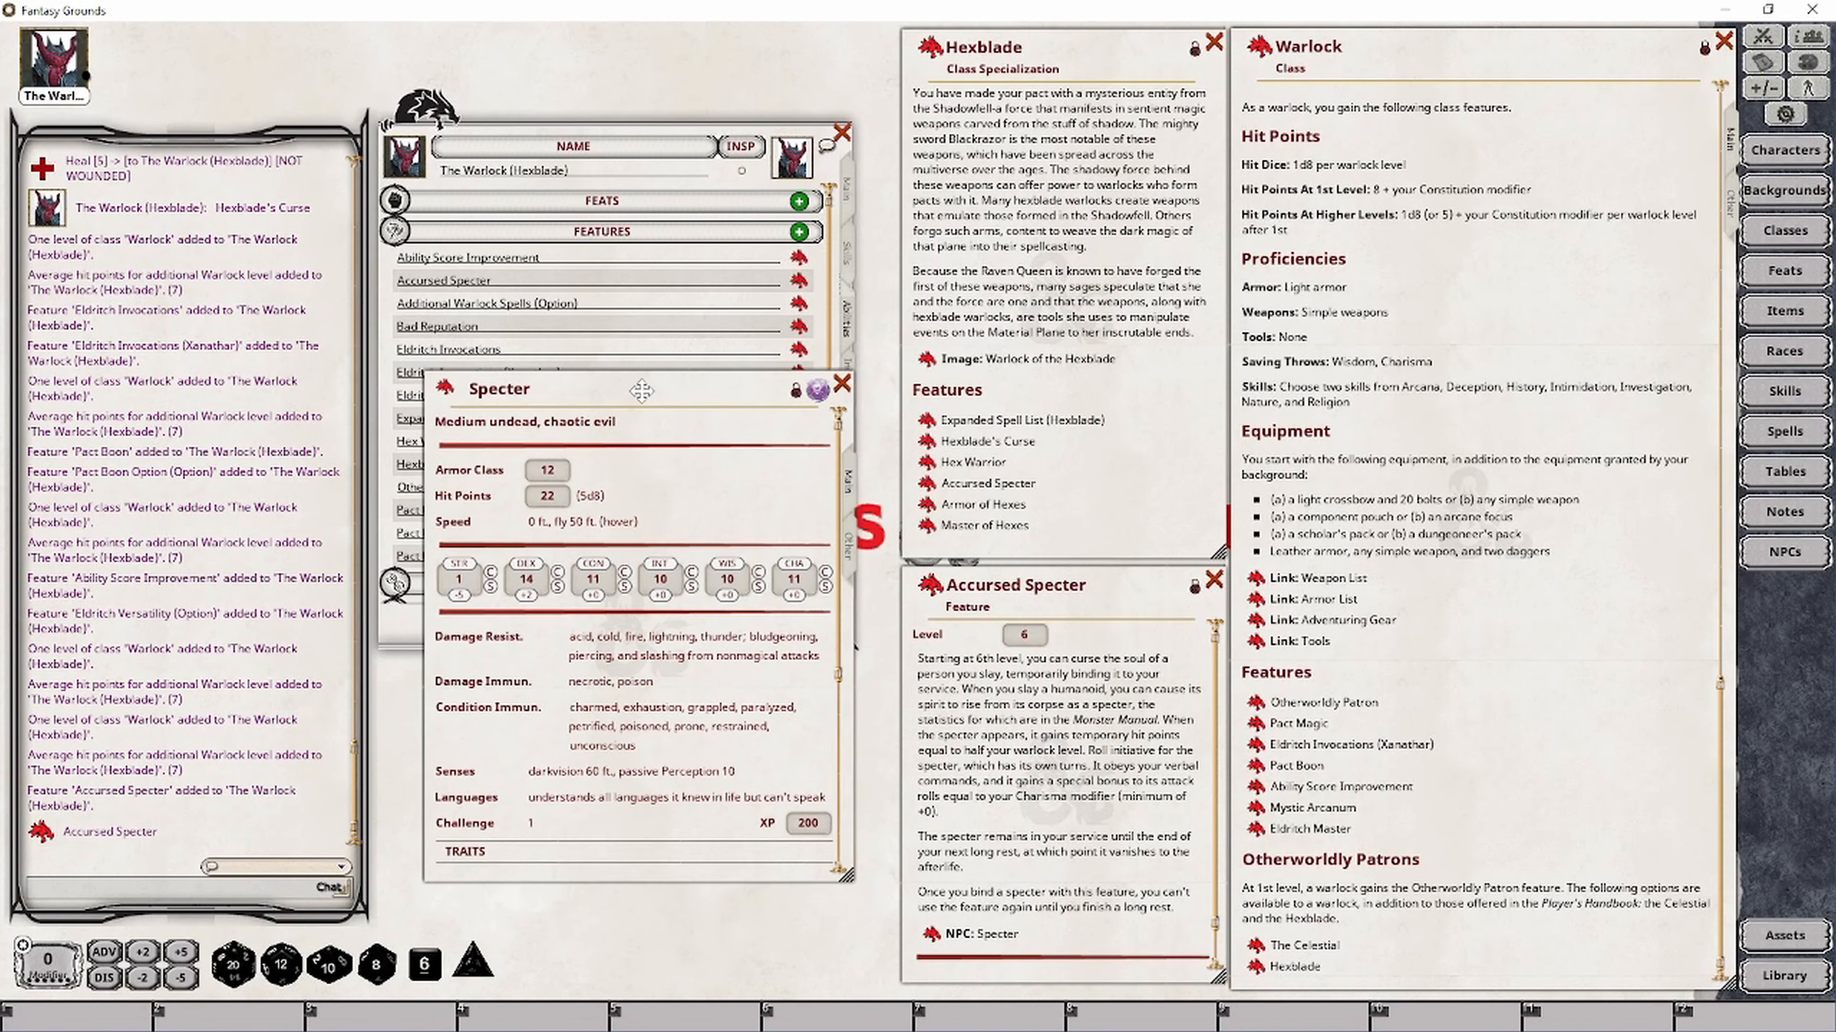
# Apply the Accursed Specter temporary hit points heal to the Specter in the player's combat tracker
pyautogui.click(1762, 35)
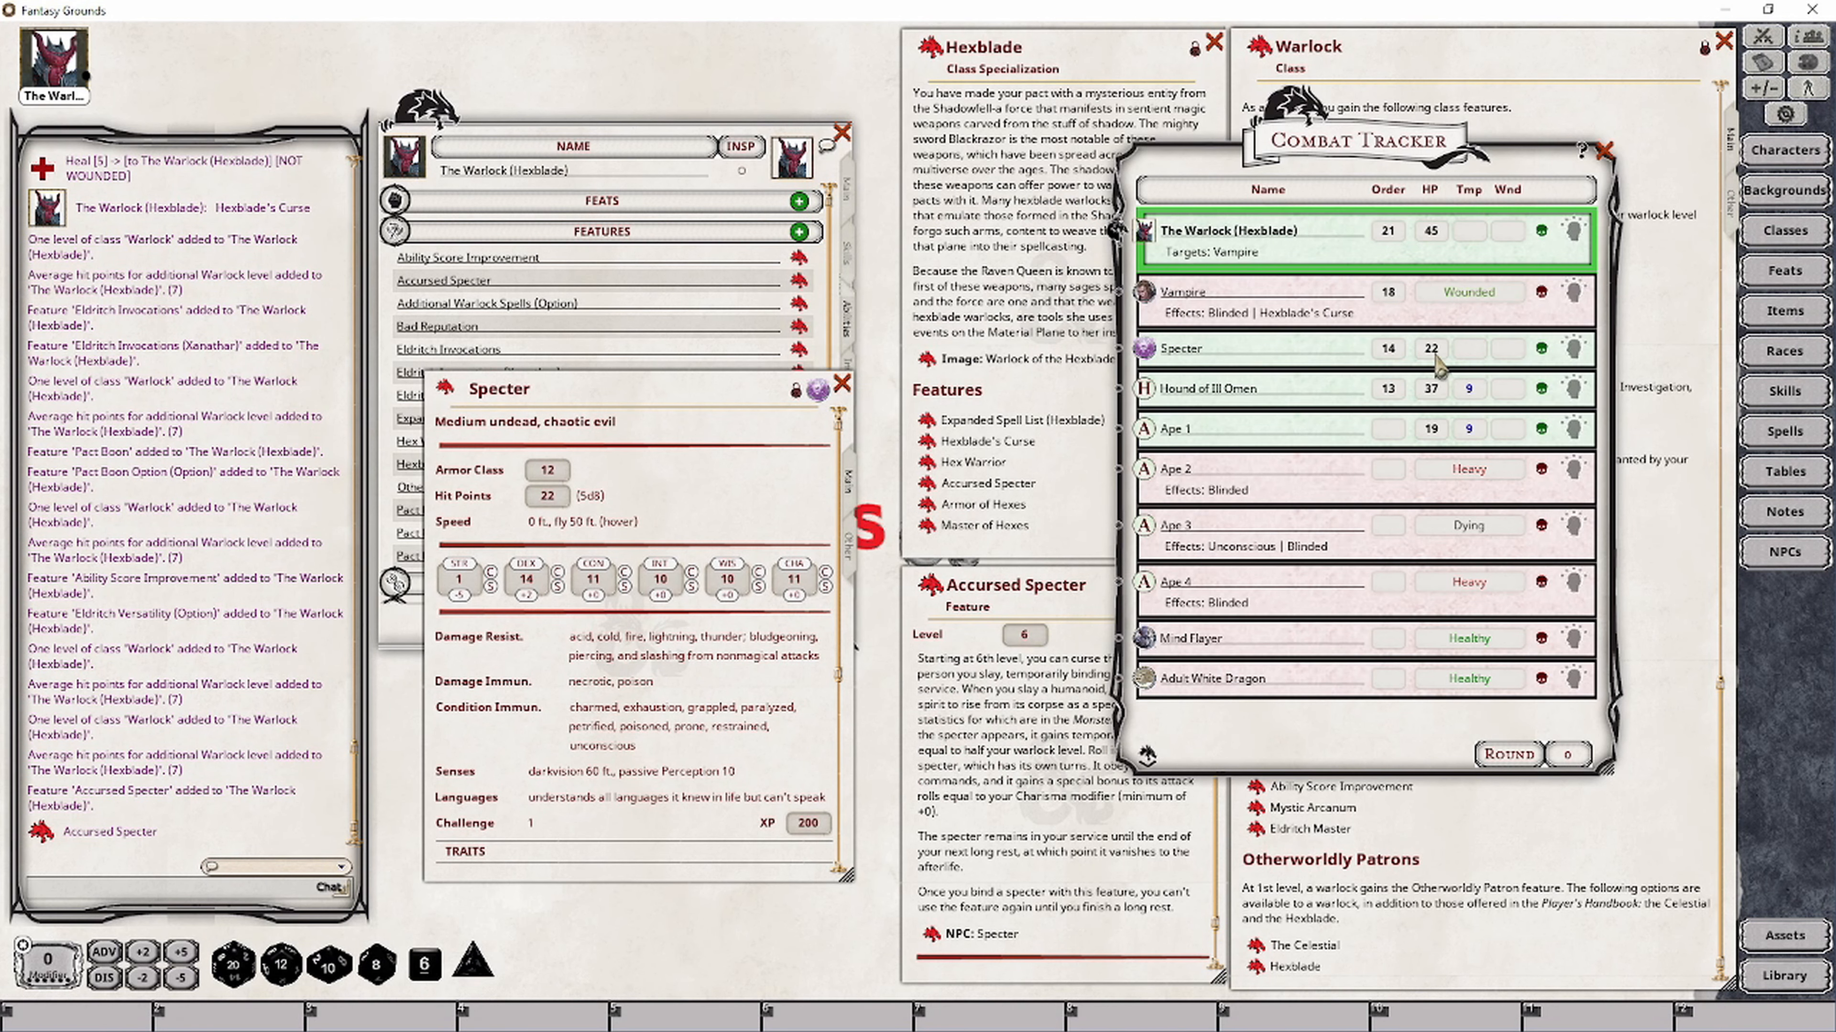
pyautogui.click(557, 137)
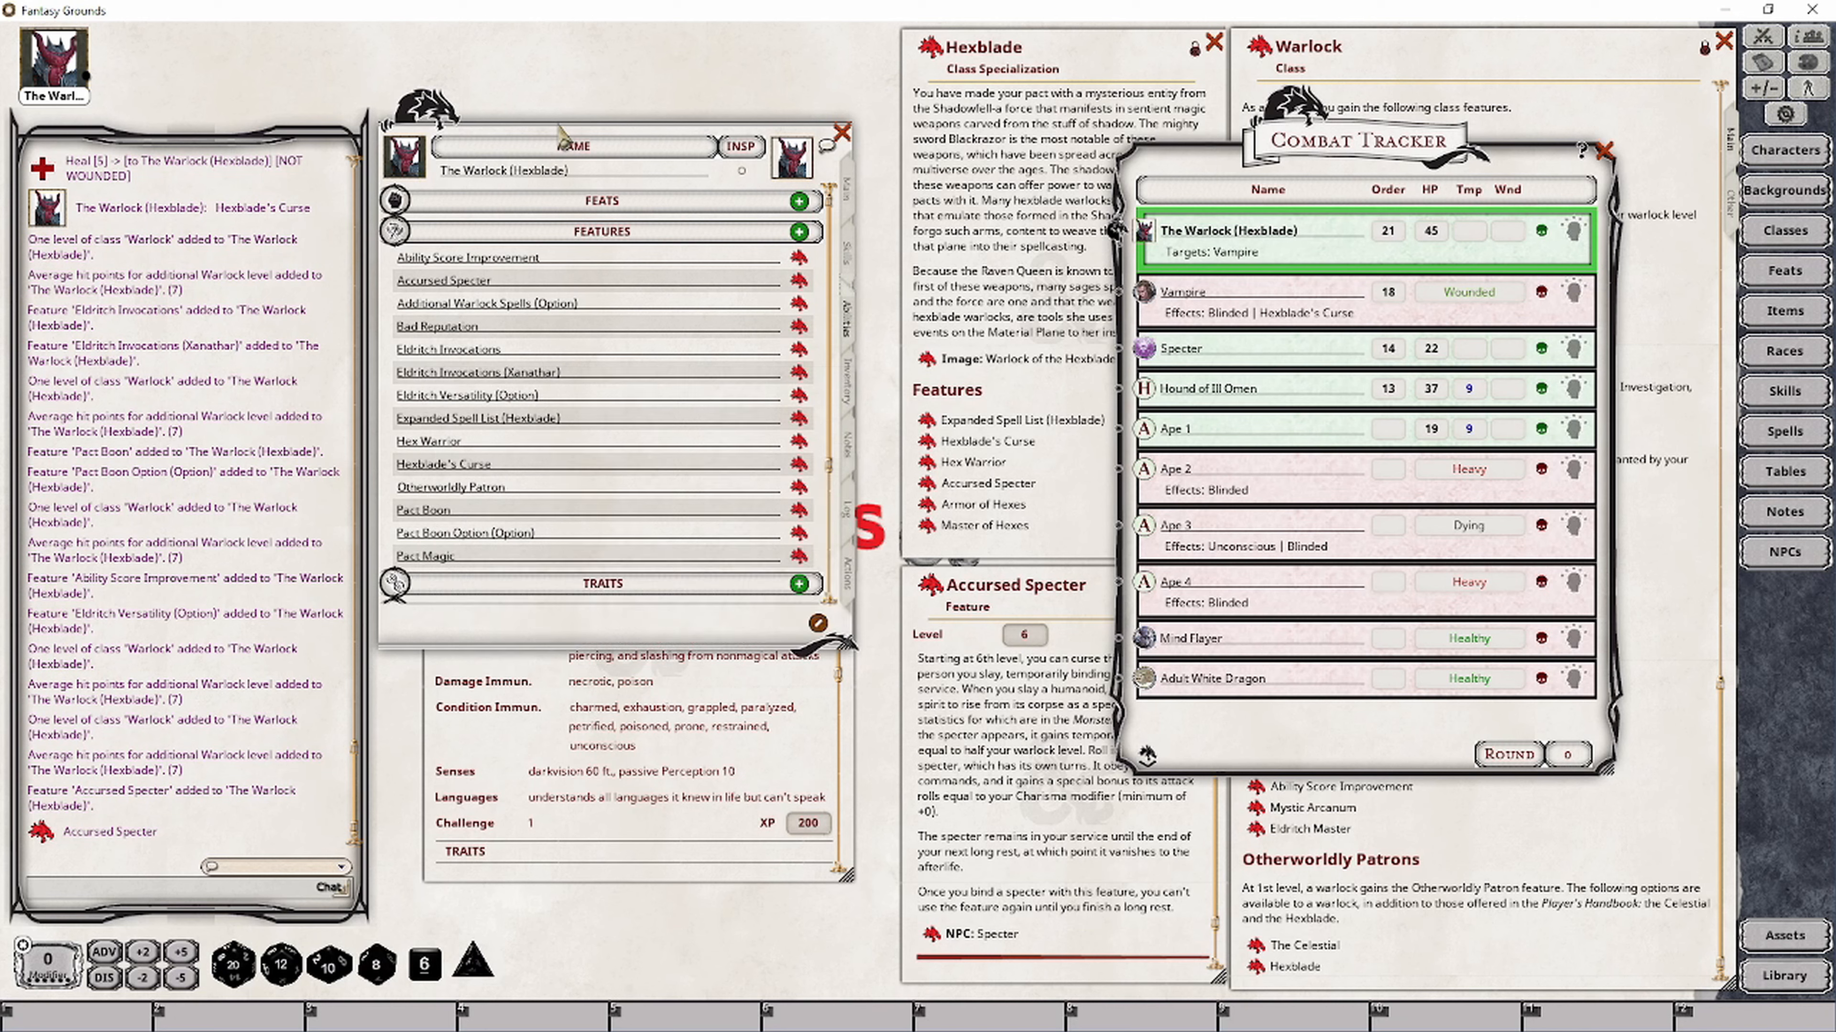
pyautogui.click(855, 578)
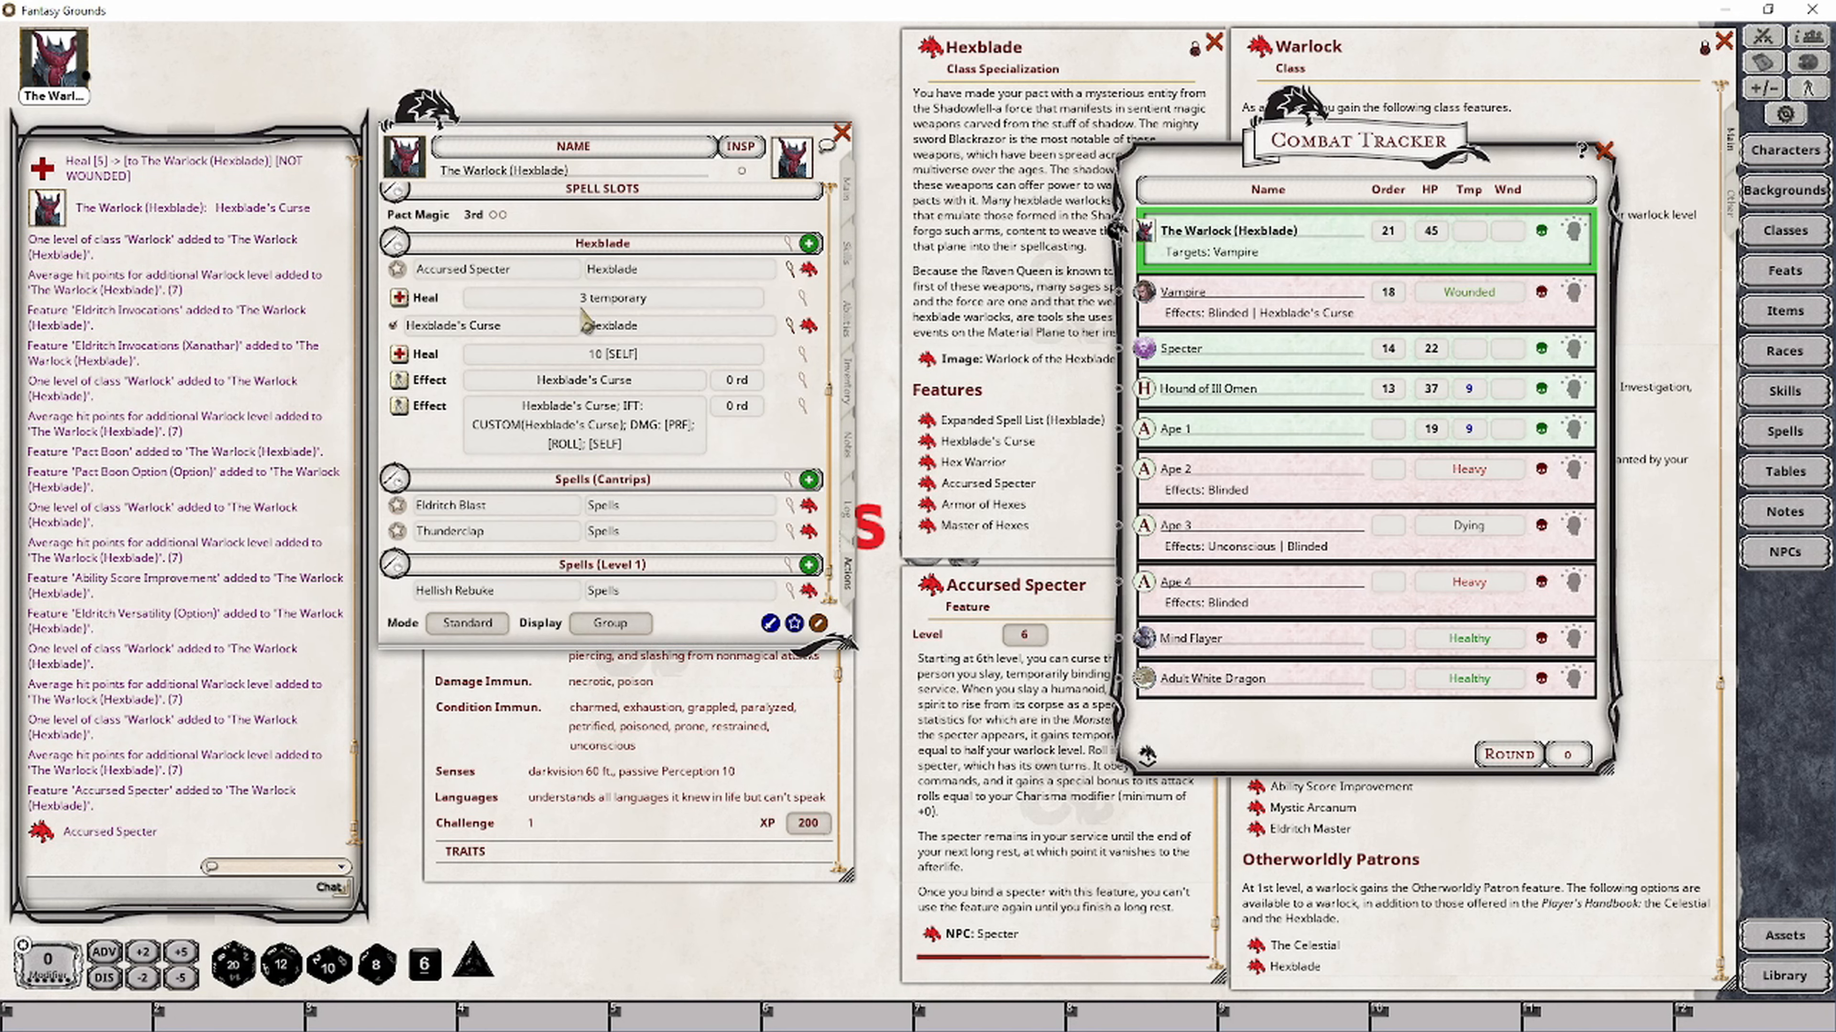
pyautogui.moveTo(1096, 277); pyautogui.dragTo(1189, 349)
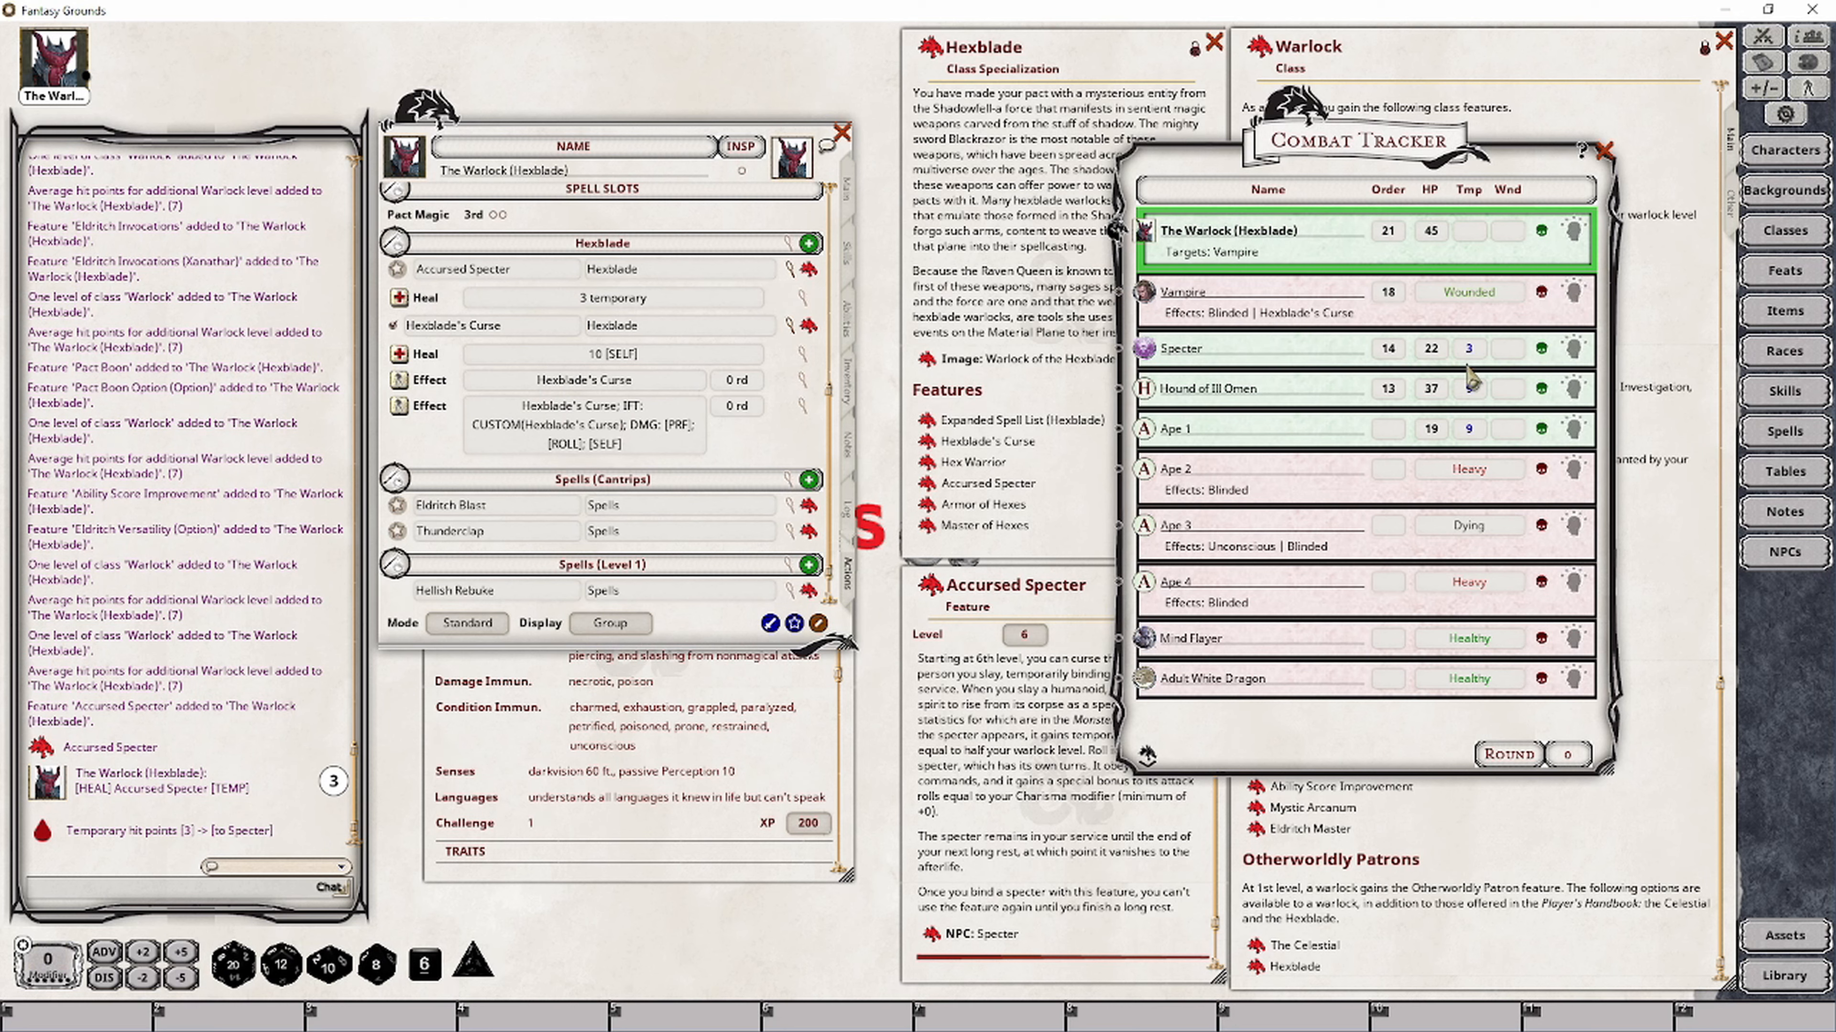
# Review the Specter's sheet, including its traits and actions, and roll a d20 into the chat
pyautogui.click(609, 773)
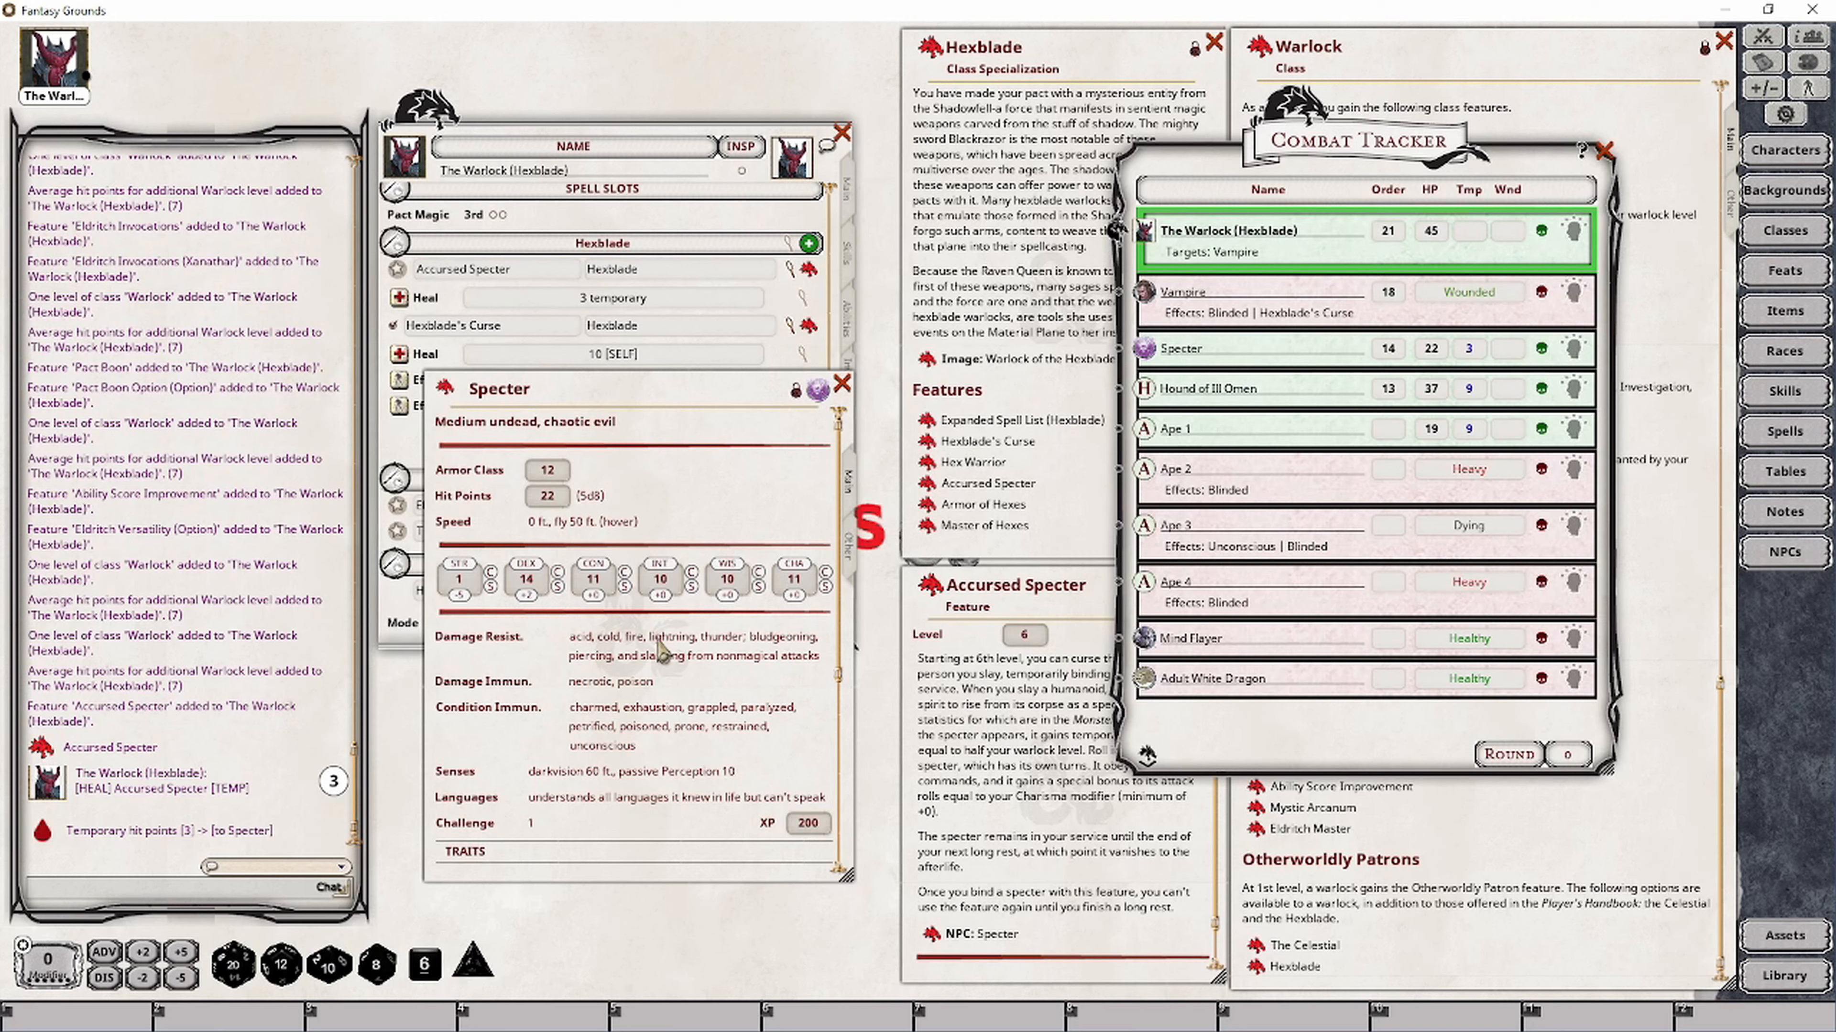
pyautogui.scroll(-5, 610, 745)
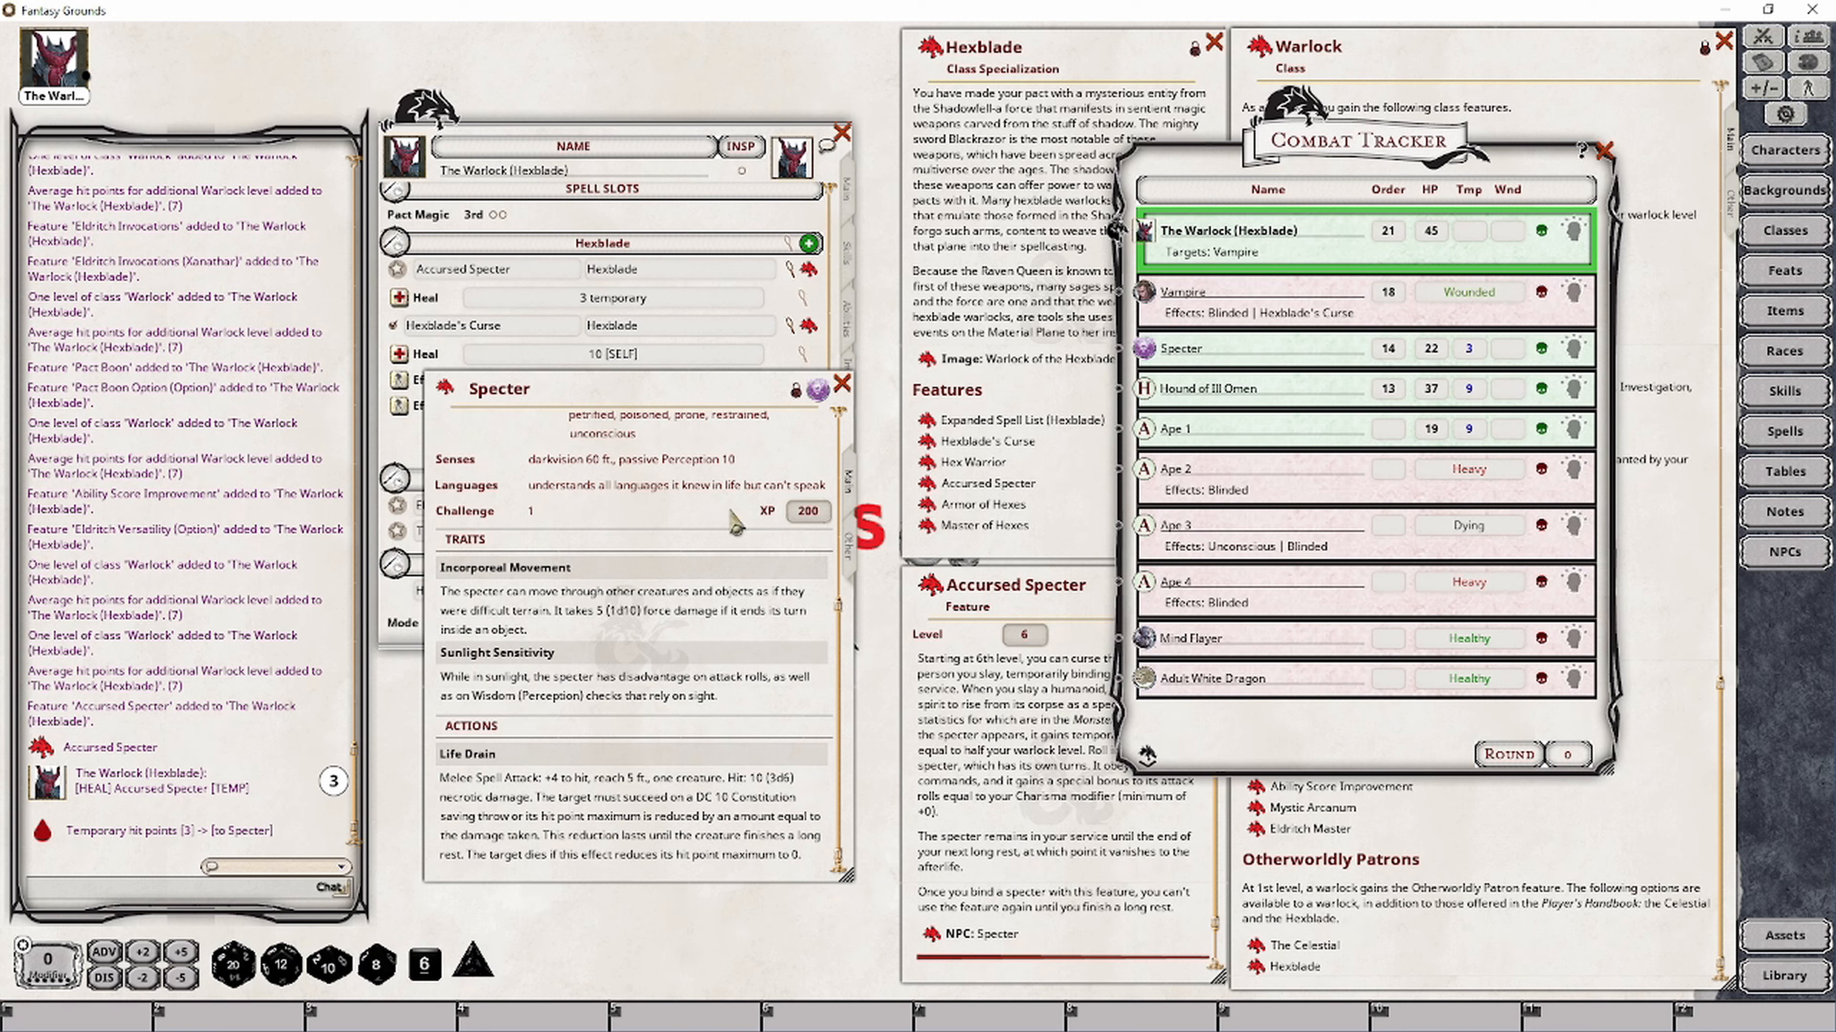
pyautogui.scroll(5, 614, 777)
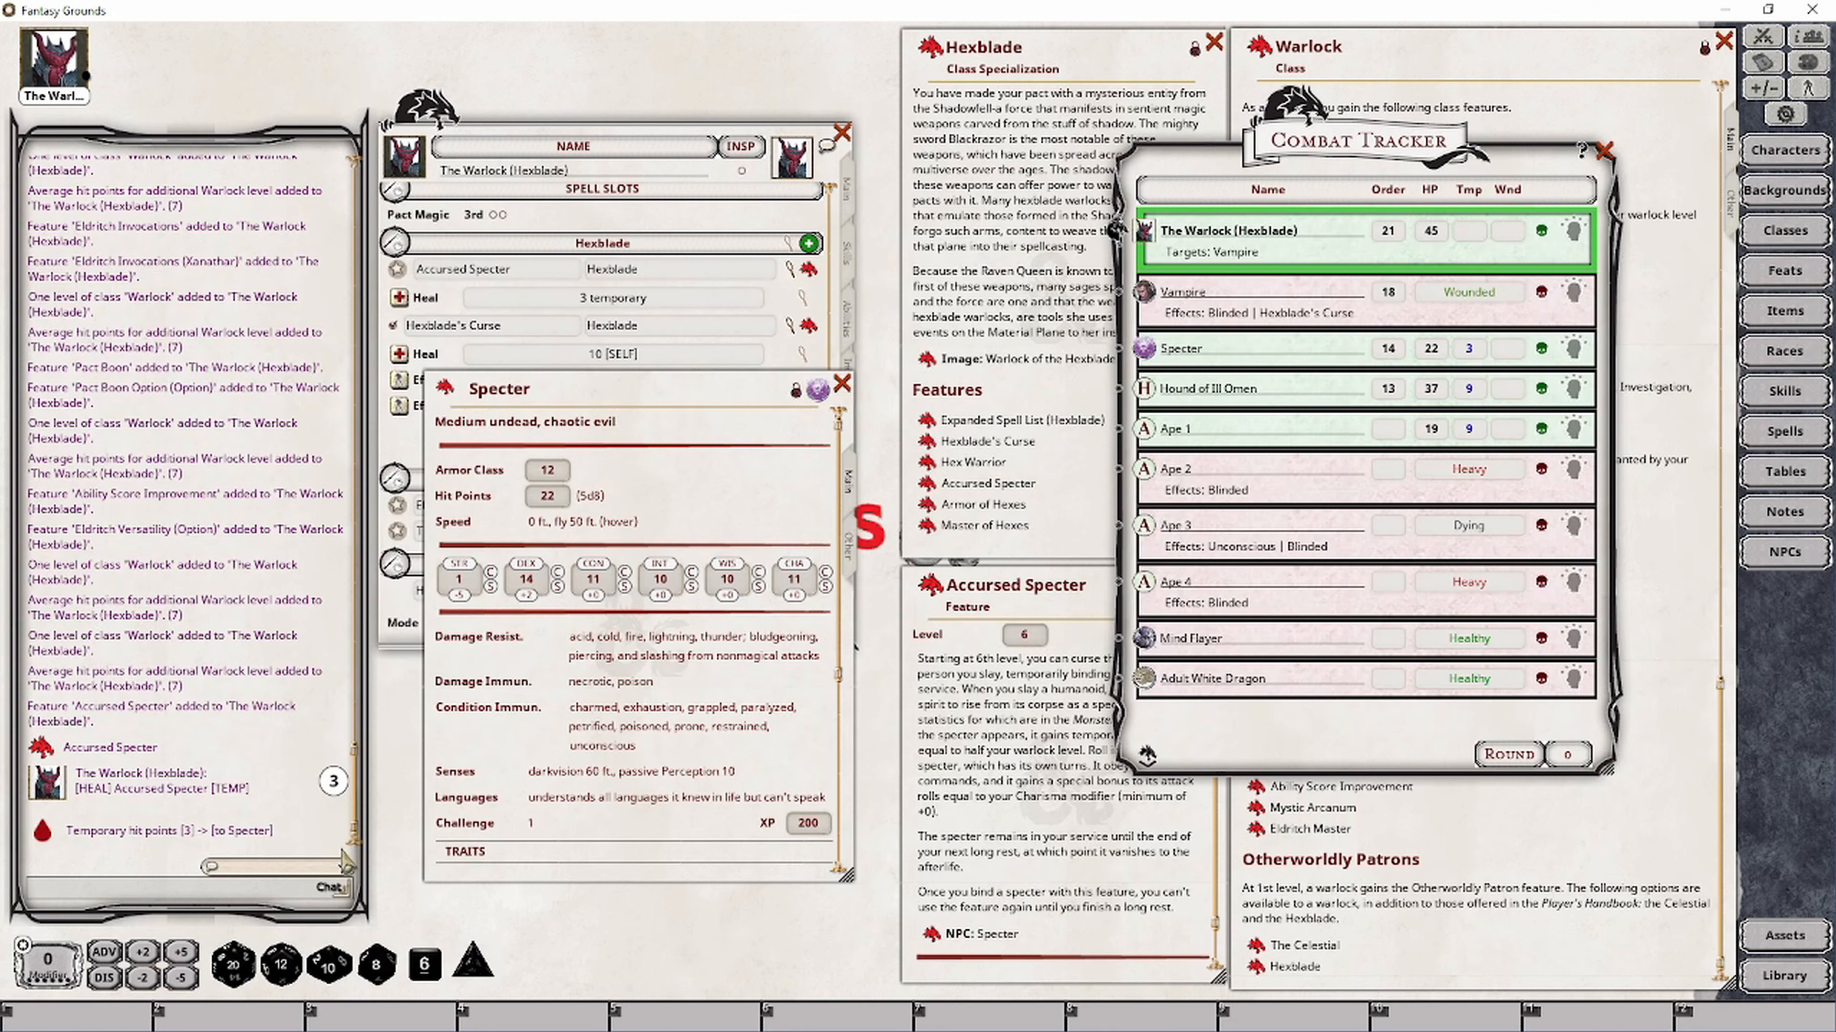
pyautogui.moveTo(254, 977); pyautogui.dragTo(260, 777)
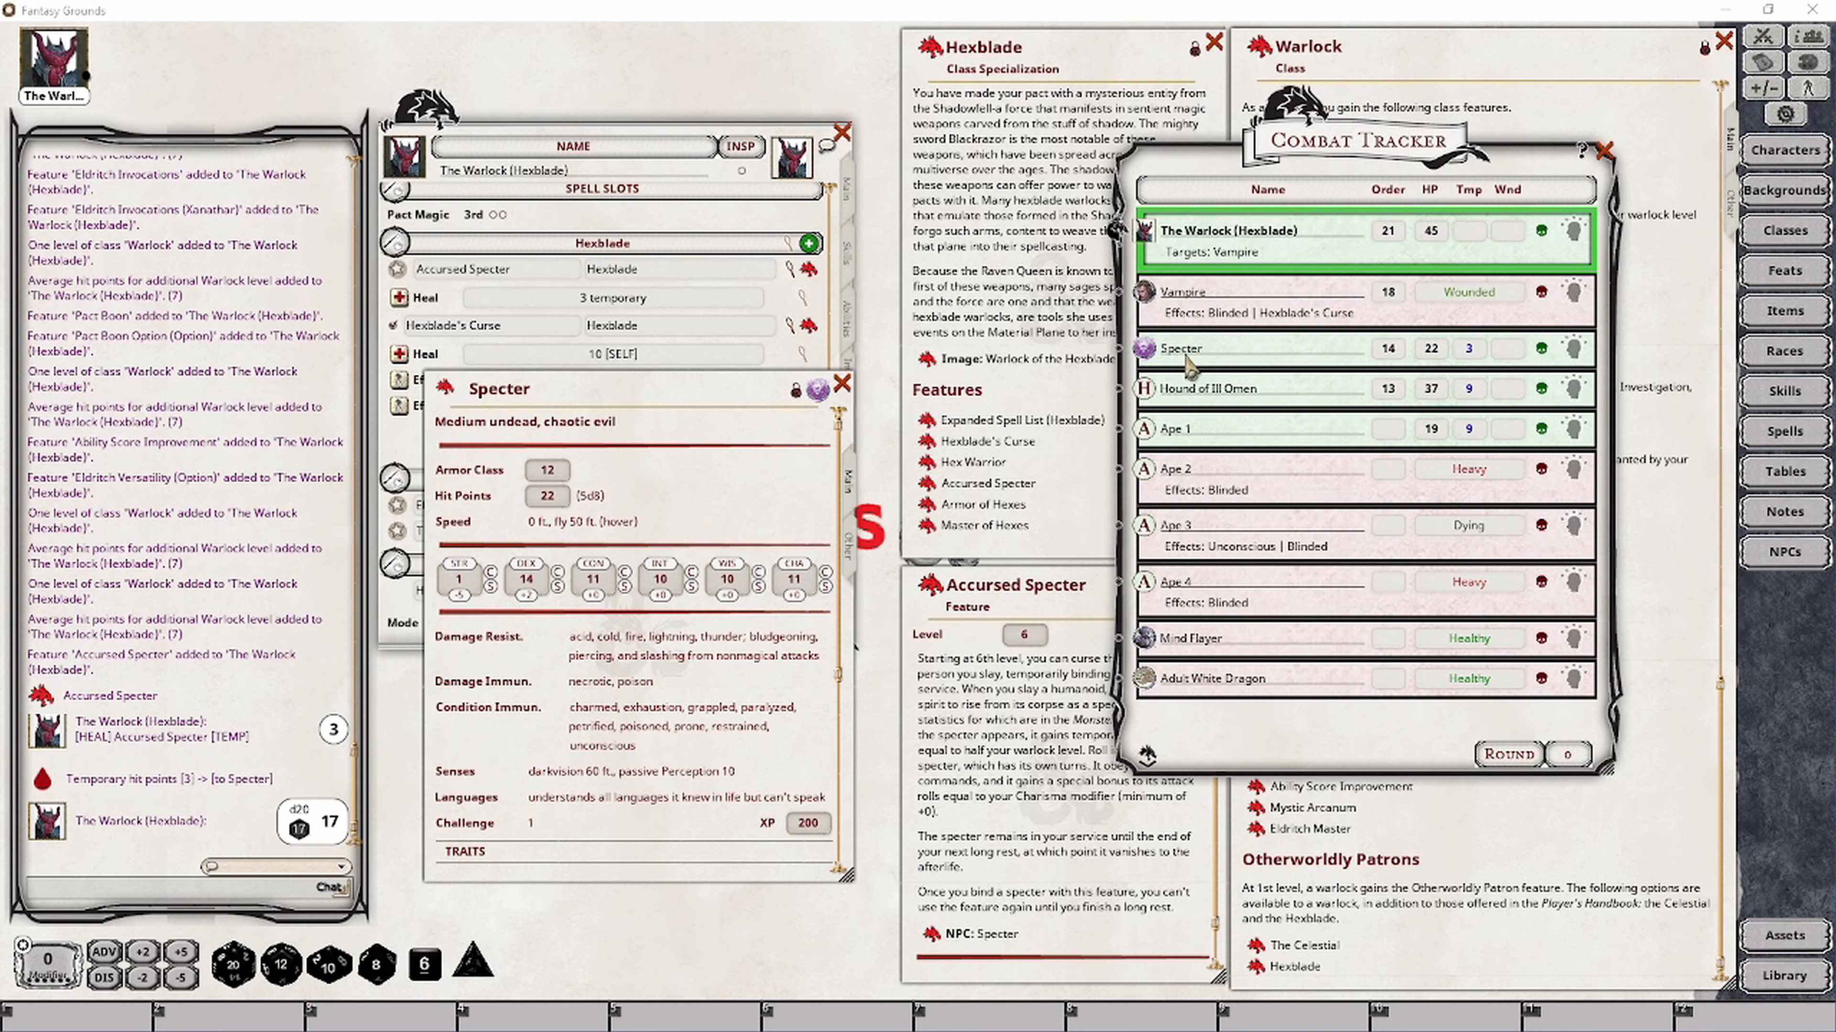
# Roll the Specter's Life Drain melee spell attack against Ape 4
pyautogui.scroll(-5, 723, 736)
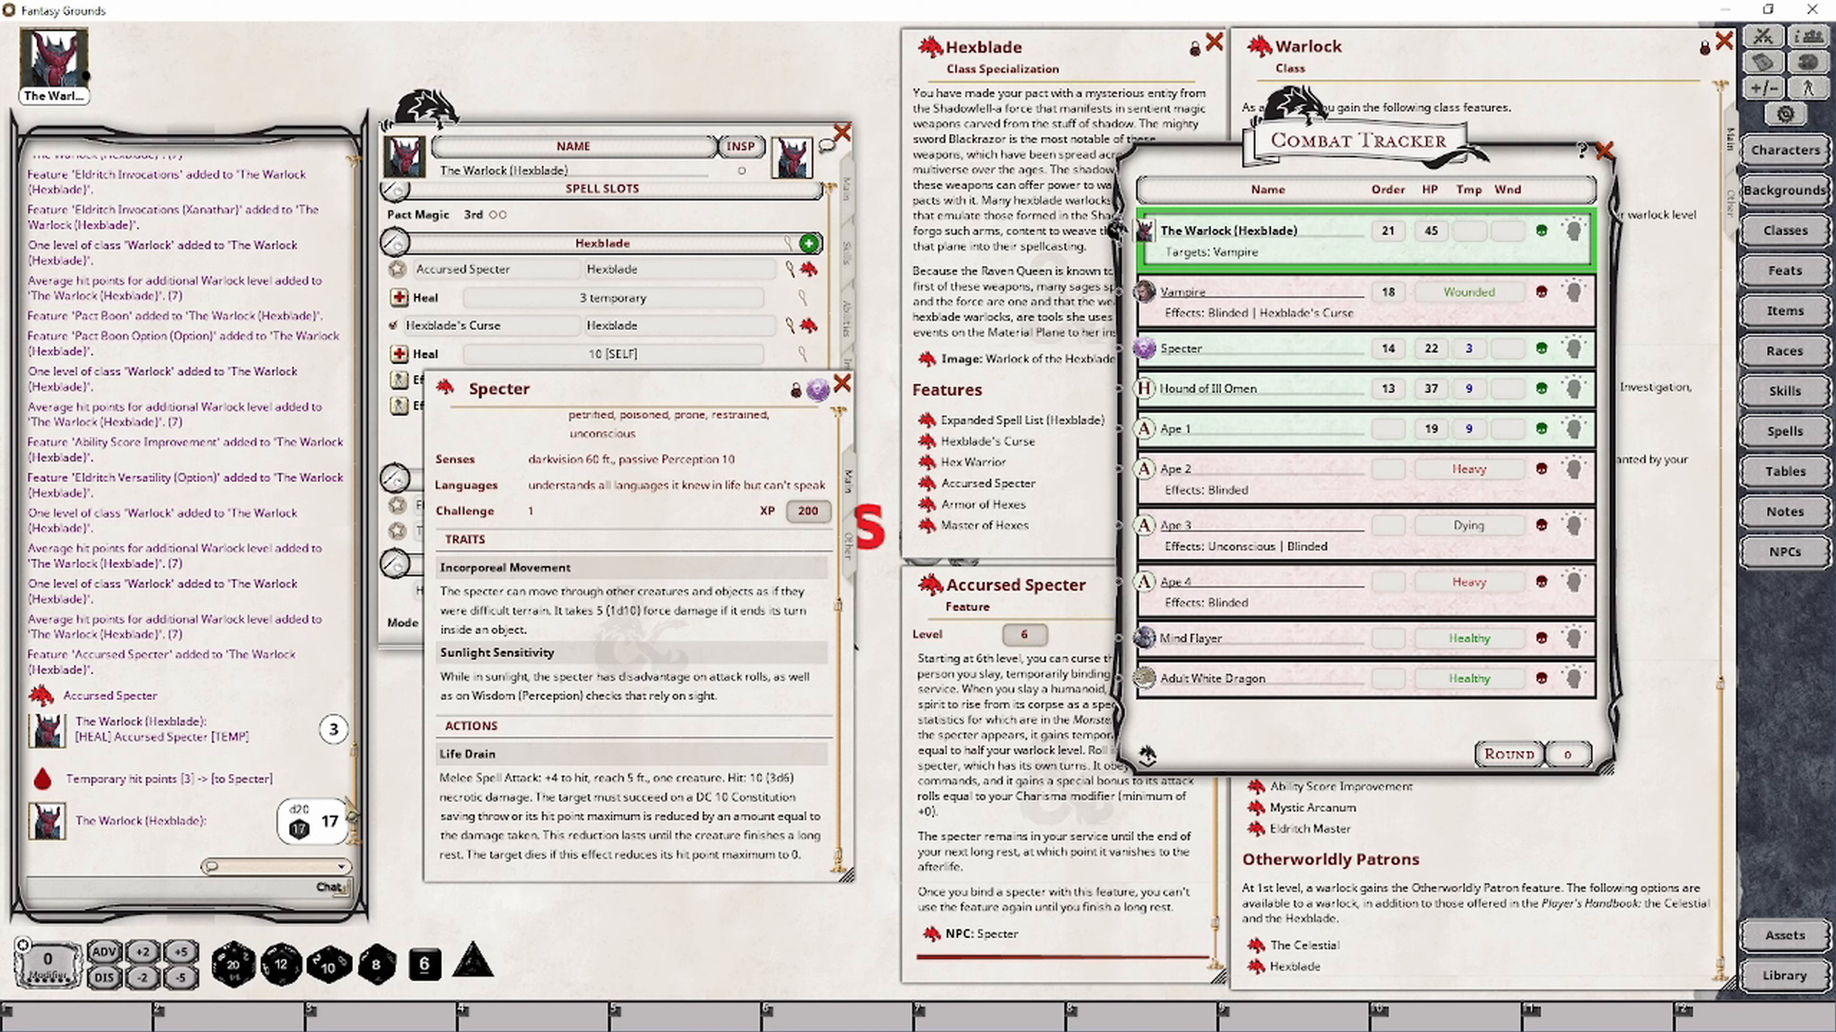
pyautogui.moveTo(440, 778); pyautogui.dragTo(587, 779)
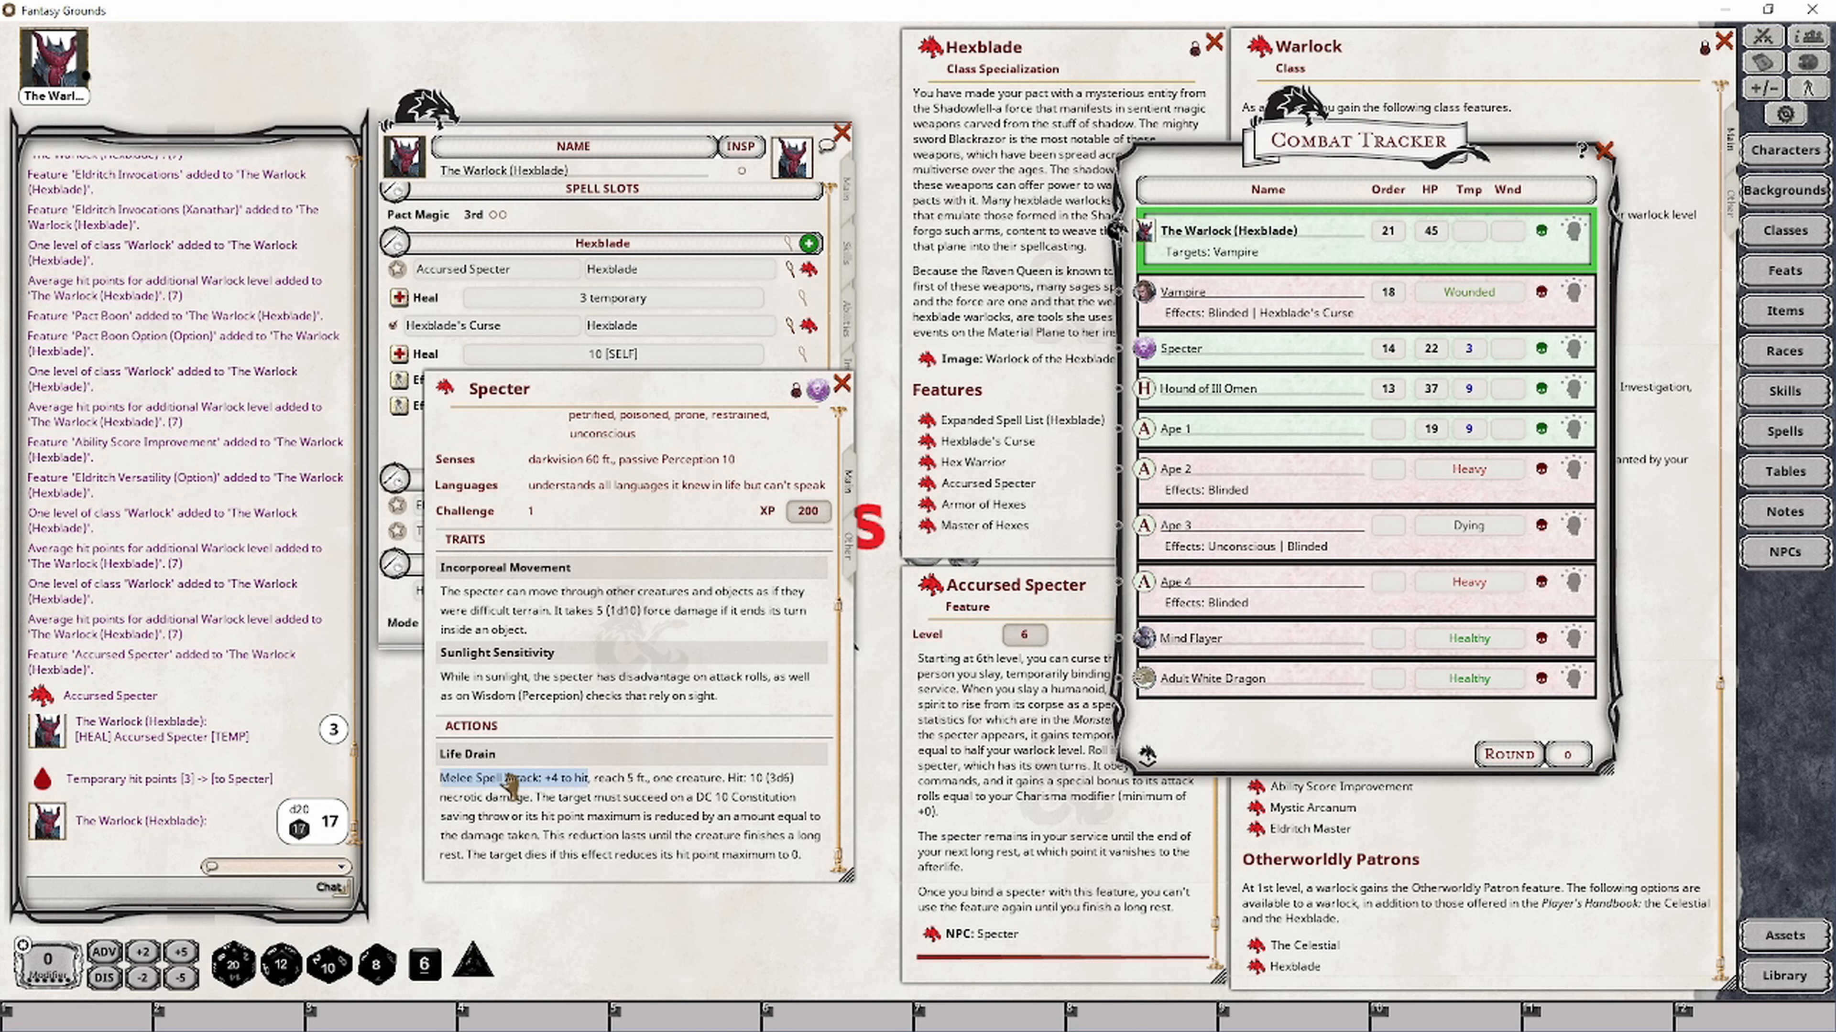
pyautogui.moveTo(511, 784); pyautogui.dragTo(1156, 593)
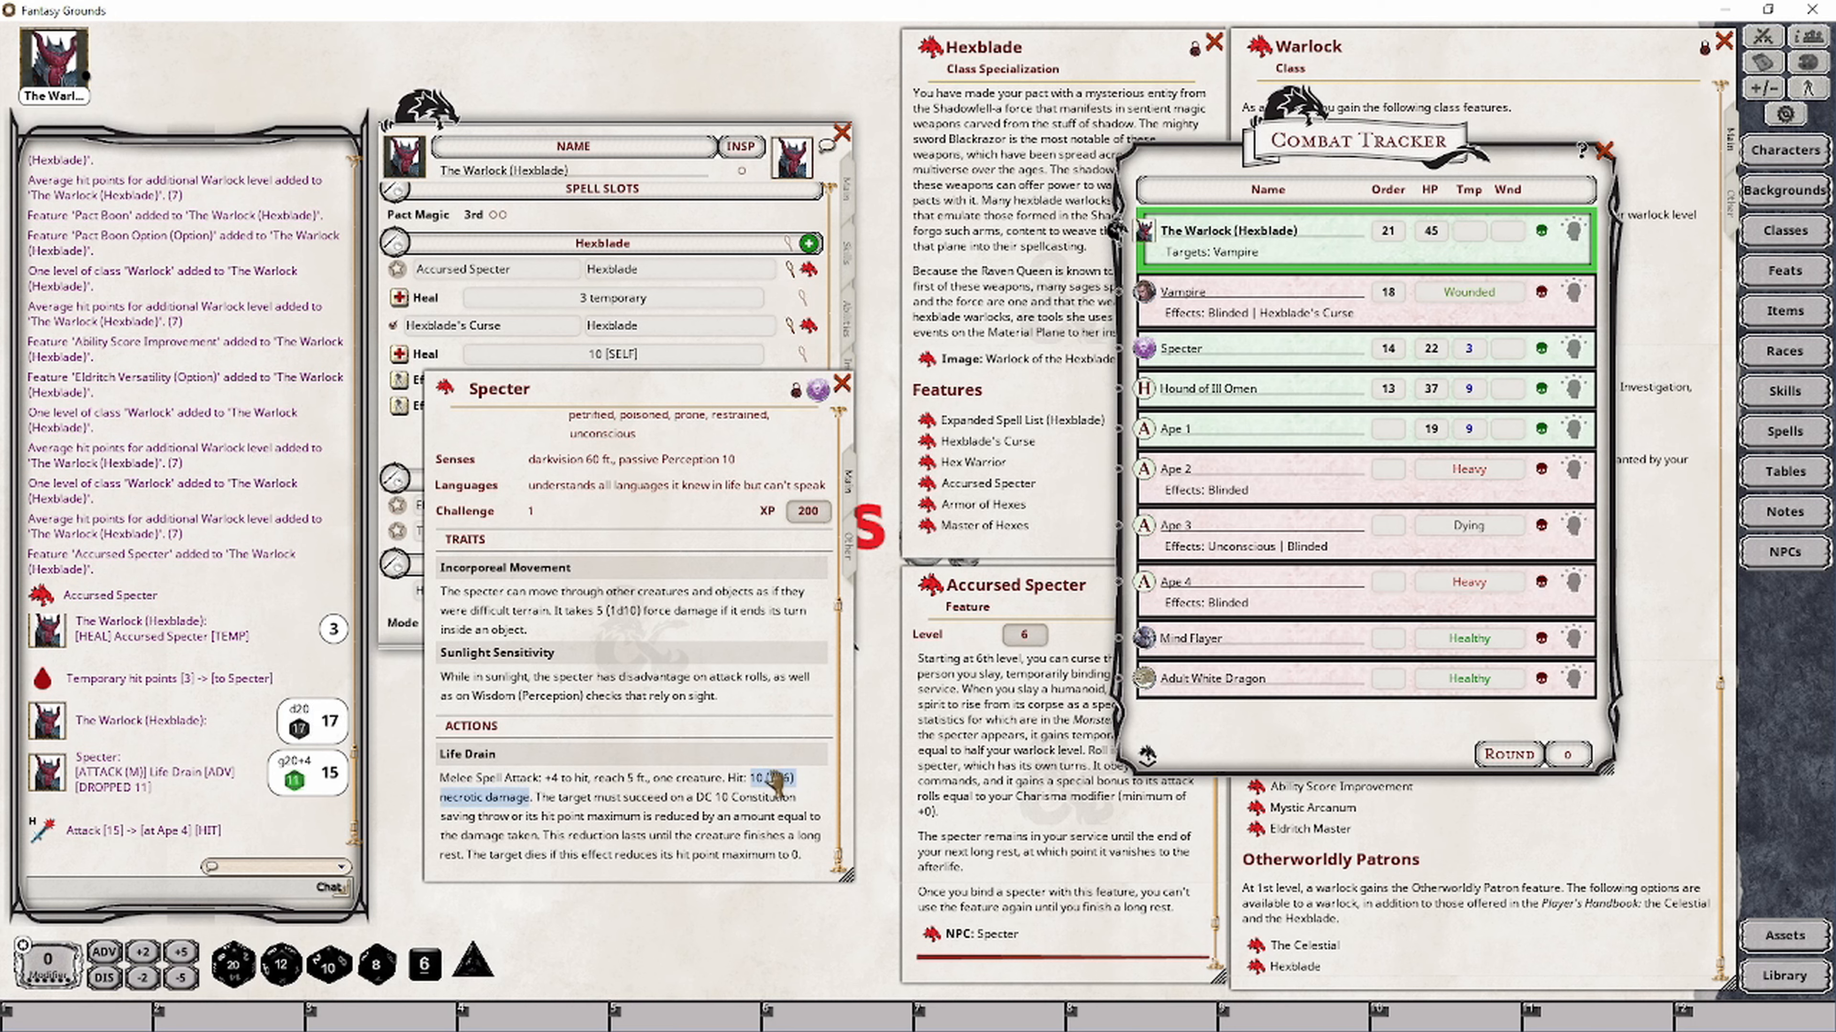
# Apply Life Drain's 3d6 necrotic damage and its DC 10 Constitution saving throw to Ape 4
pyautogui.moveTo(776, 792); pyautogui.dragTo(1182, 597)
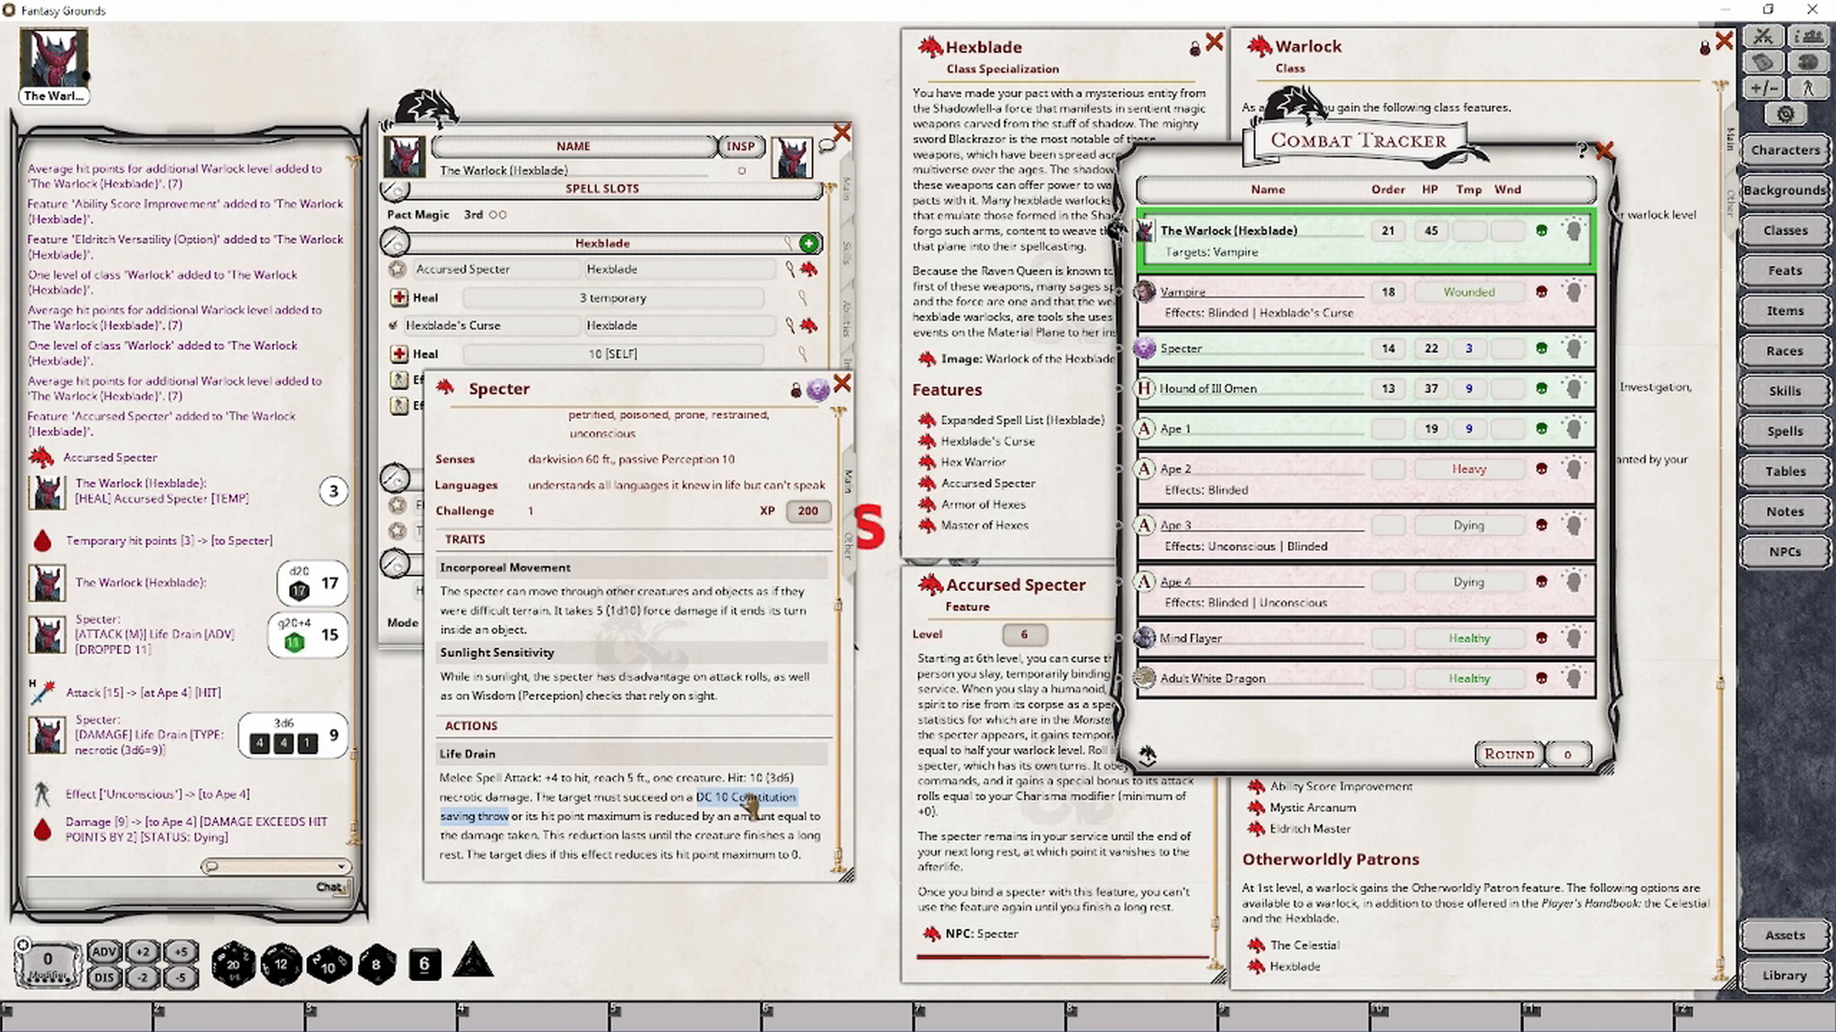
pyautogui.moveTo(748, 803); pyautogui.dragTo(1182, 604)
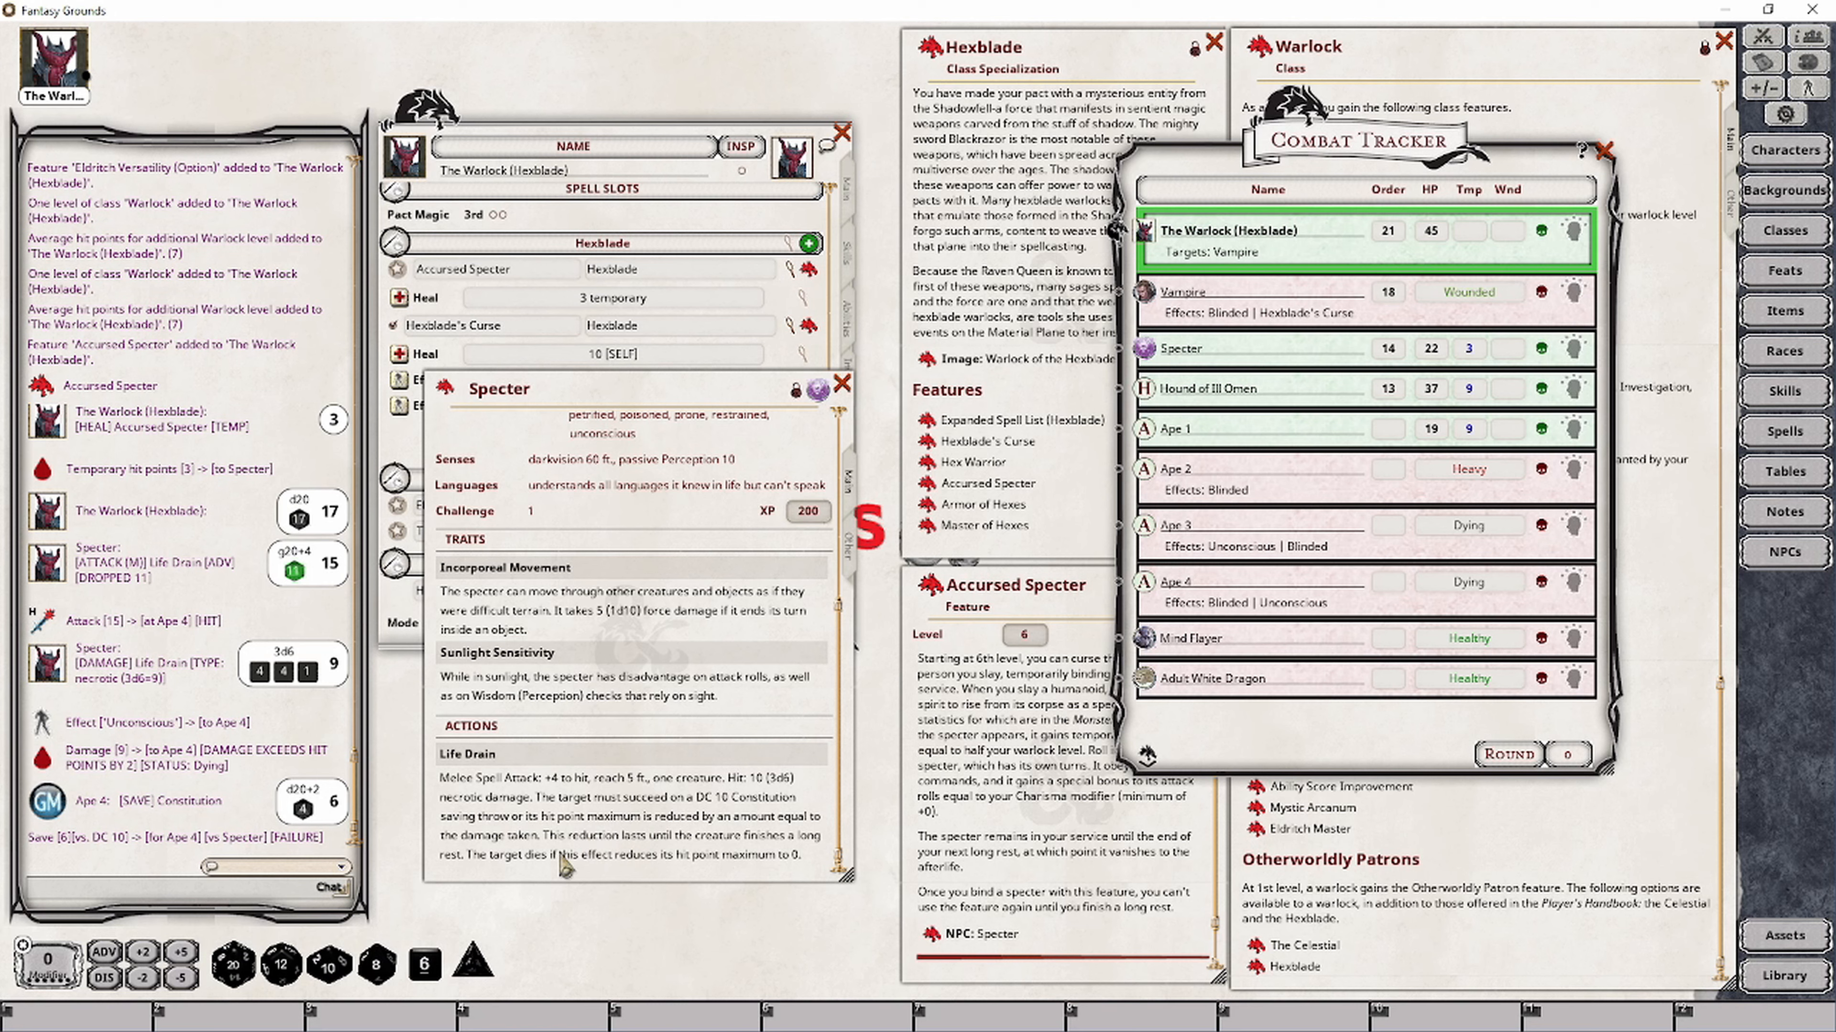
pyautogui.moveTo(789, 810); pyautogui.dragTo(747, 790)
pyautogui.click(747, 790)
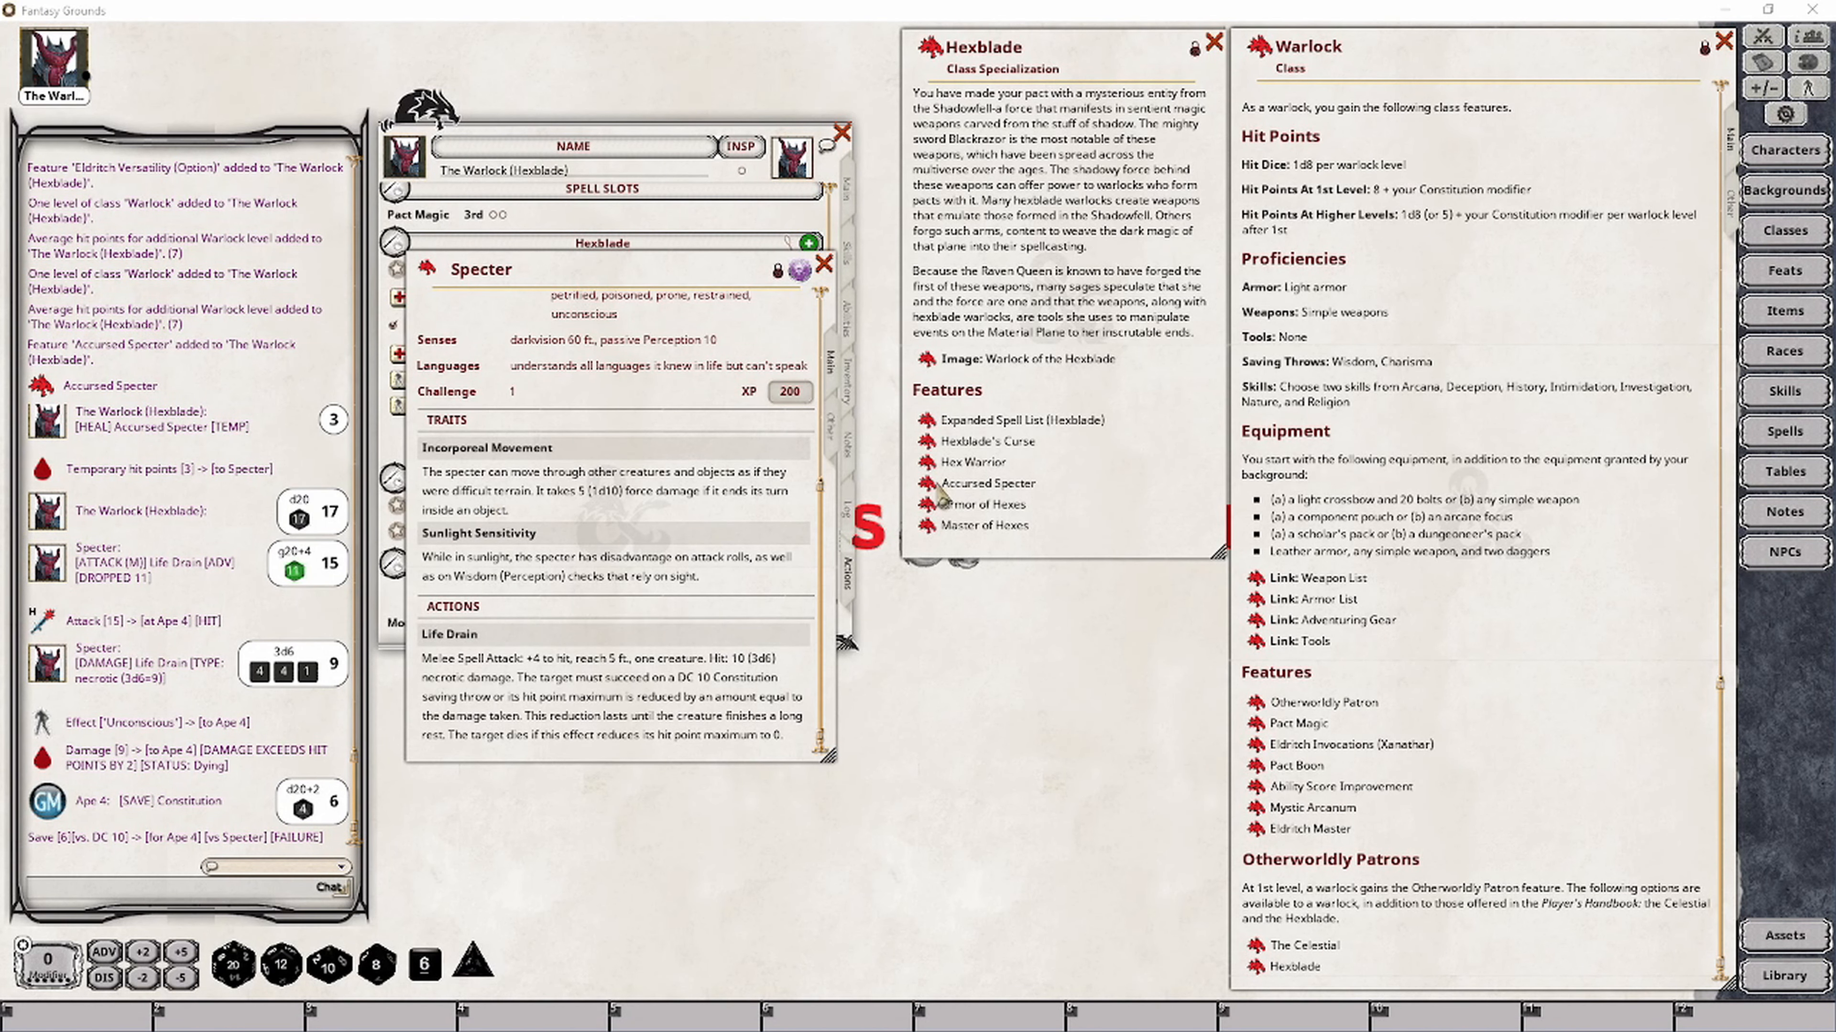
# Compare the Accursed Specter feature's attack bonus rule with the Specter's Life Drain to-hit value and the warlock's Charisma modifier
pyautogui.click(938, 484)
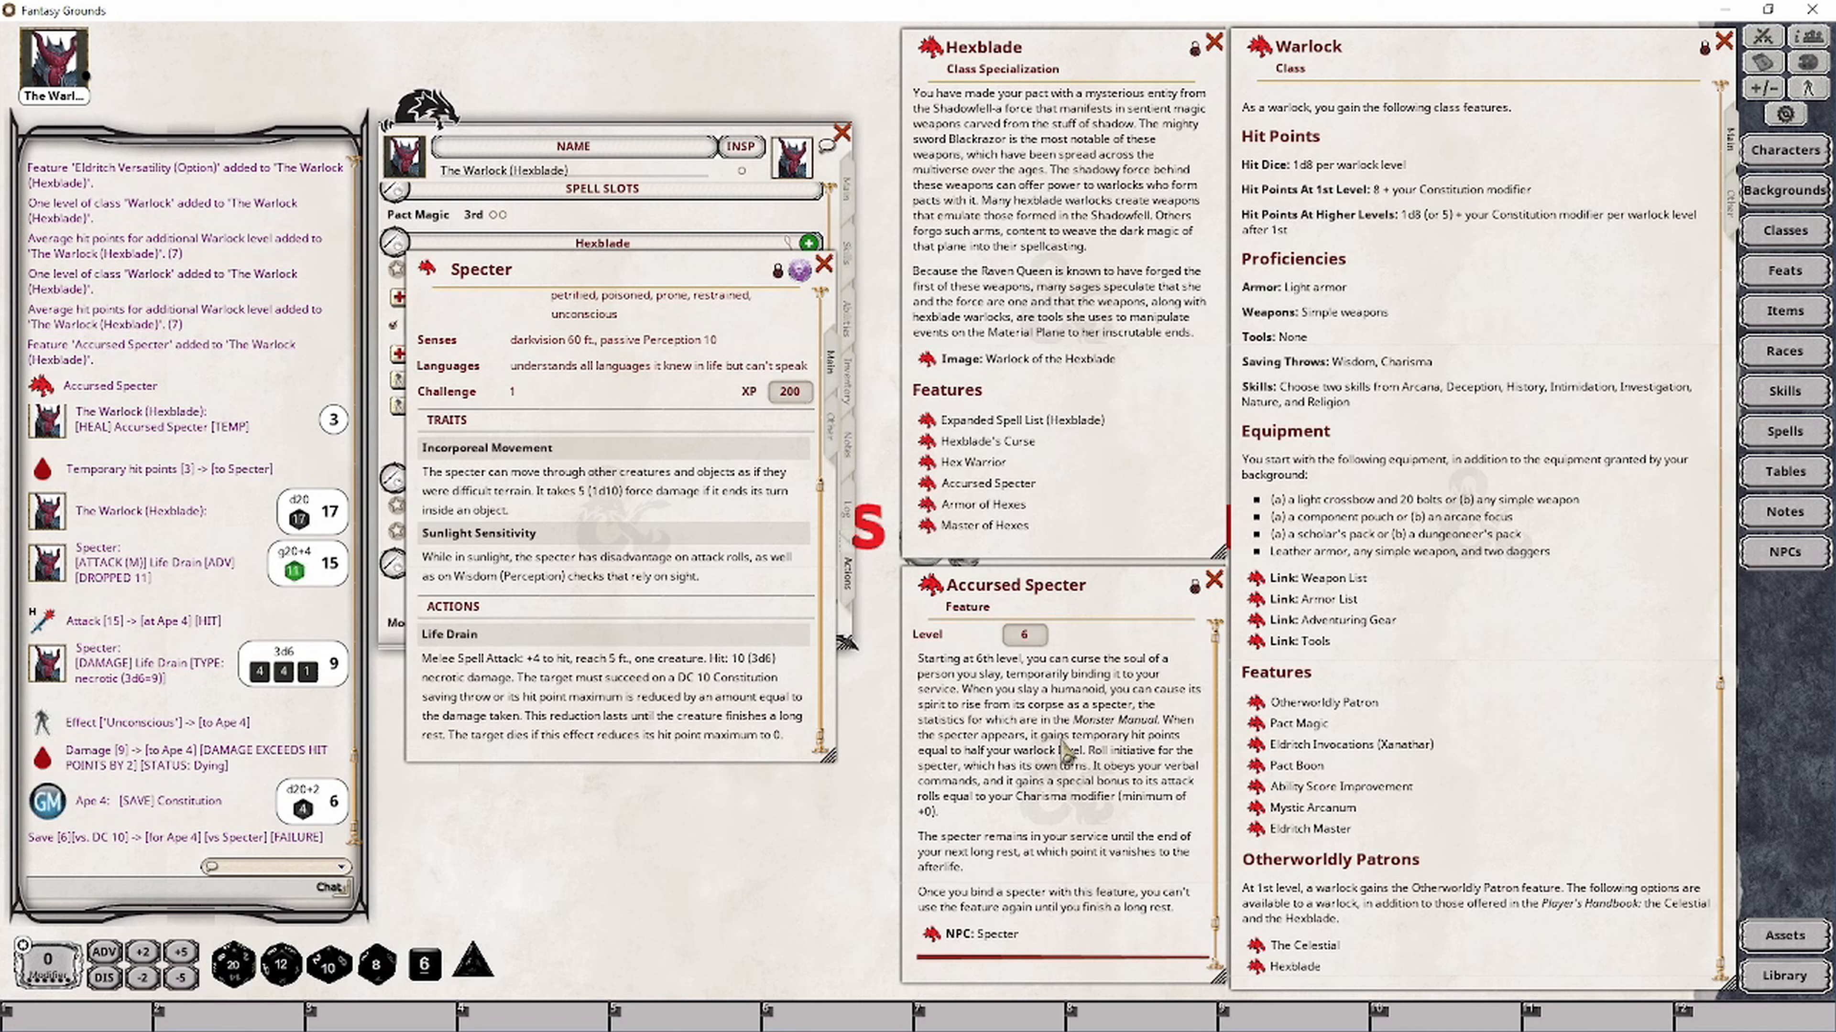
pyautogui.moveTo(423, 657); pyautogui.dragTo(570, 659)
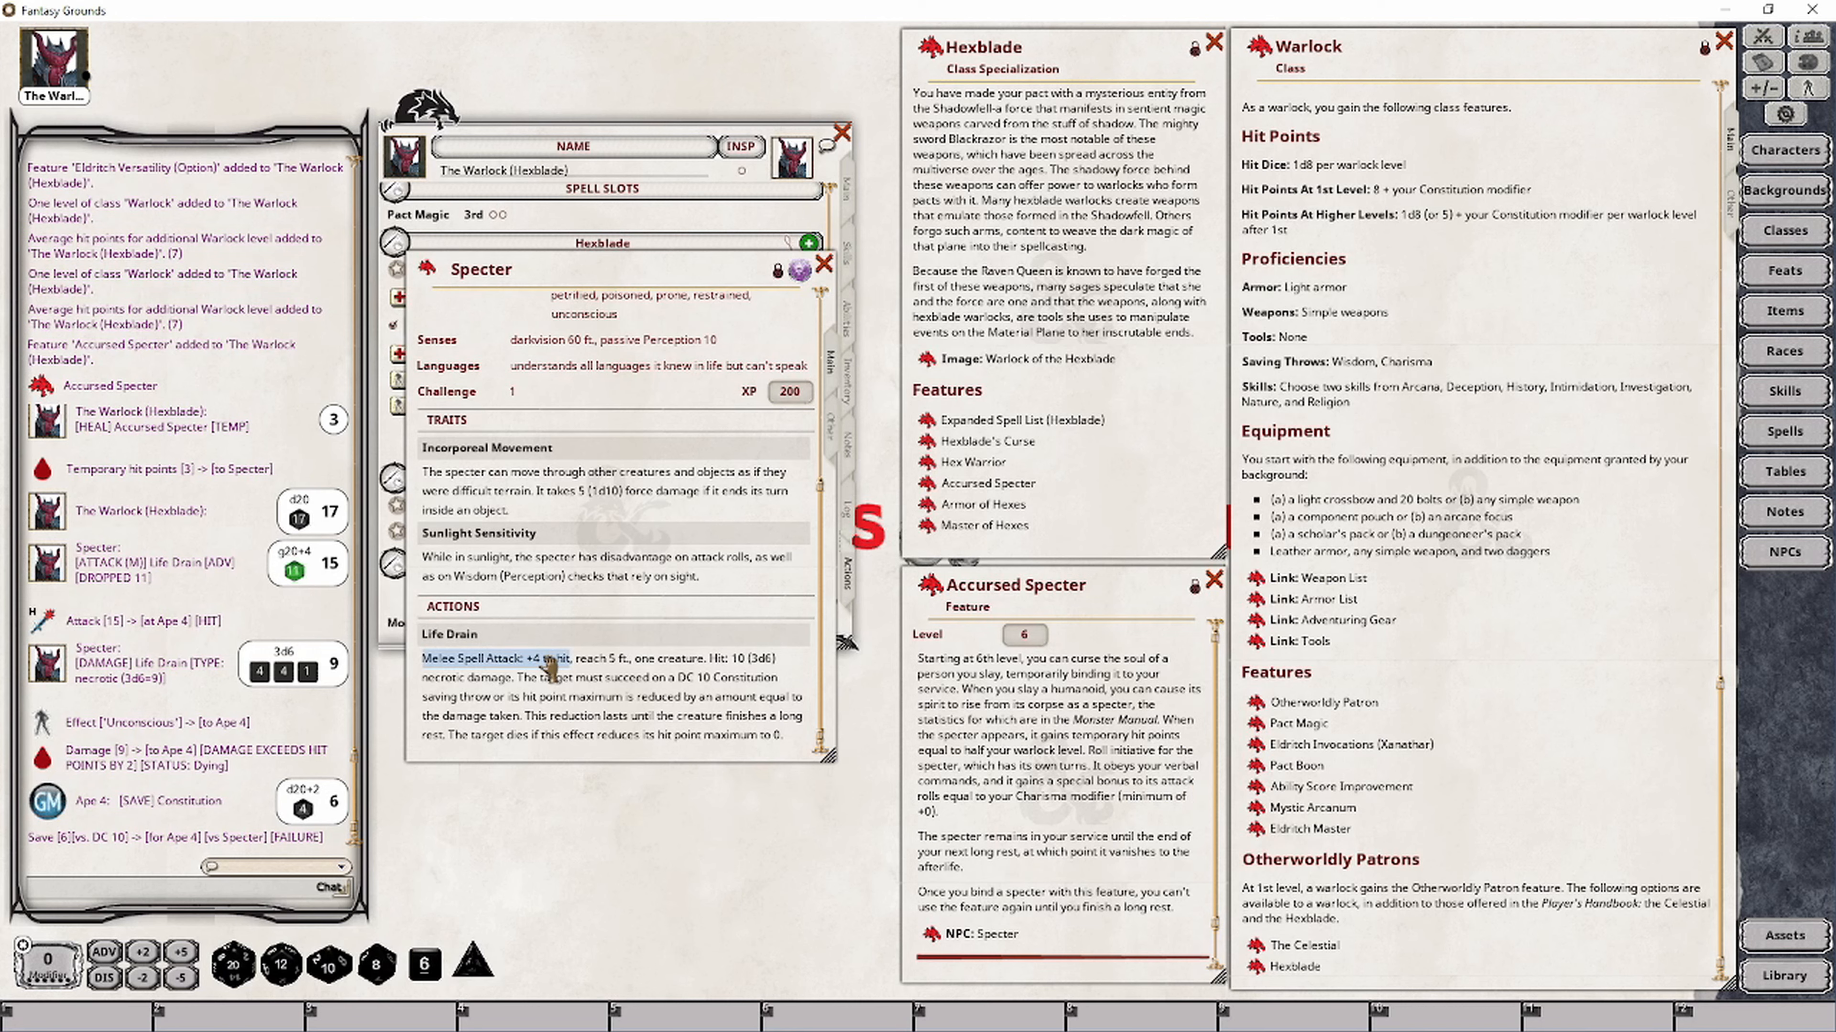
pyautogui.moveTo(423, 658); pyautogui.dragTo(568, 659)
pyautogui.moveTo(697, 264); pyautogui.dragTo(1052, 434)
pyautogui.click(728, 132)
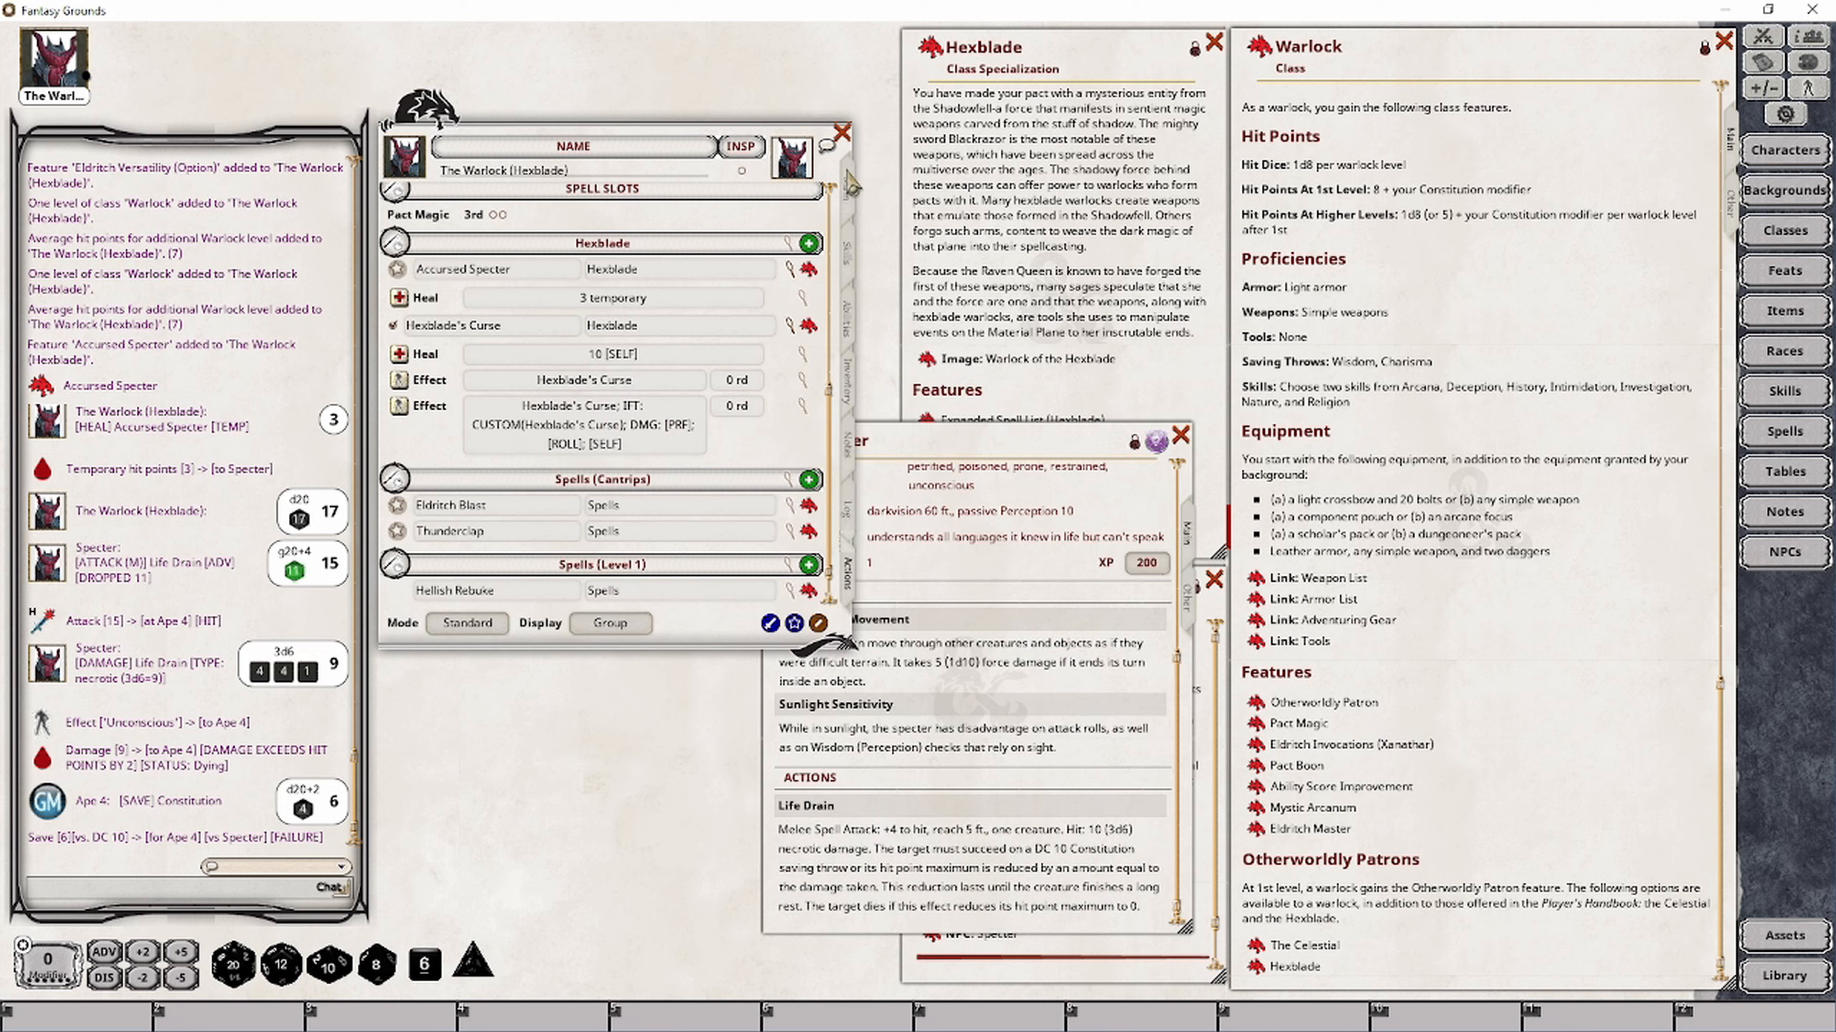
pyautogui.click(850, 187)
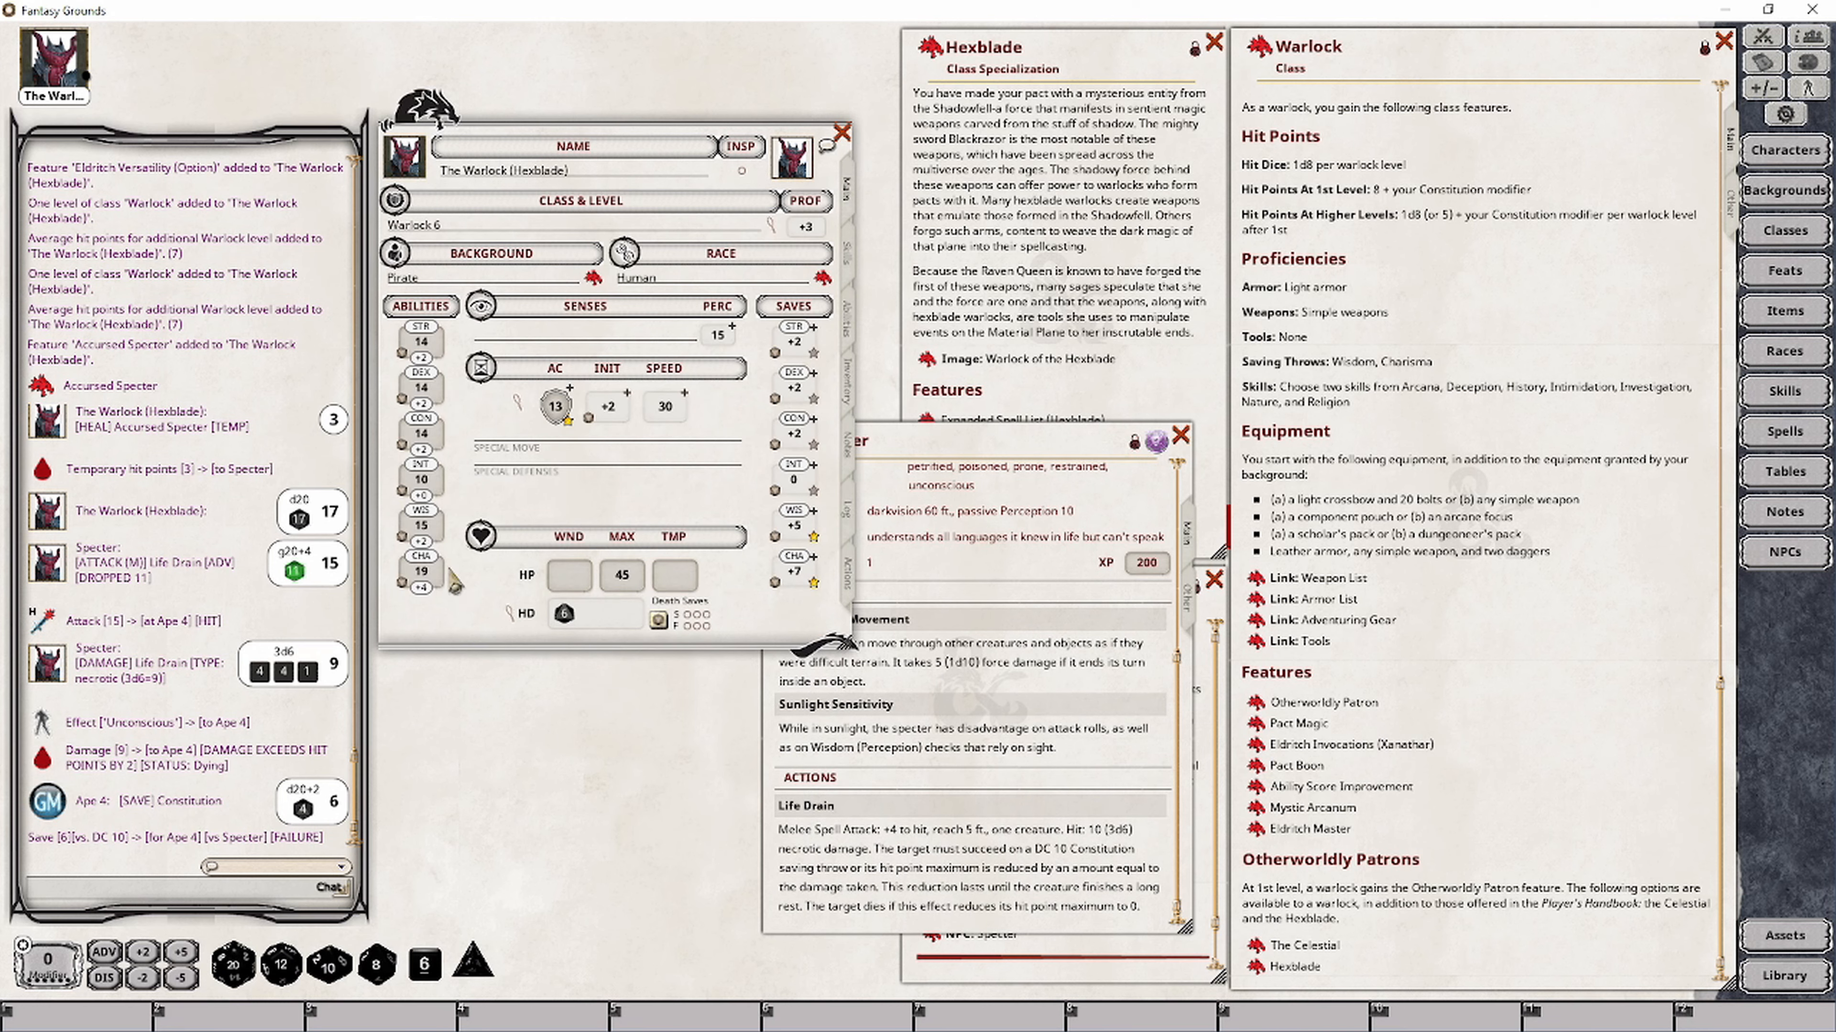
pyautogui.moveTo(778, 829); pyautogui.dragTo(927, 831)
pyautogui.moveTo(779, 830); pyautogui.dragTo(914, 833)
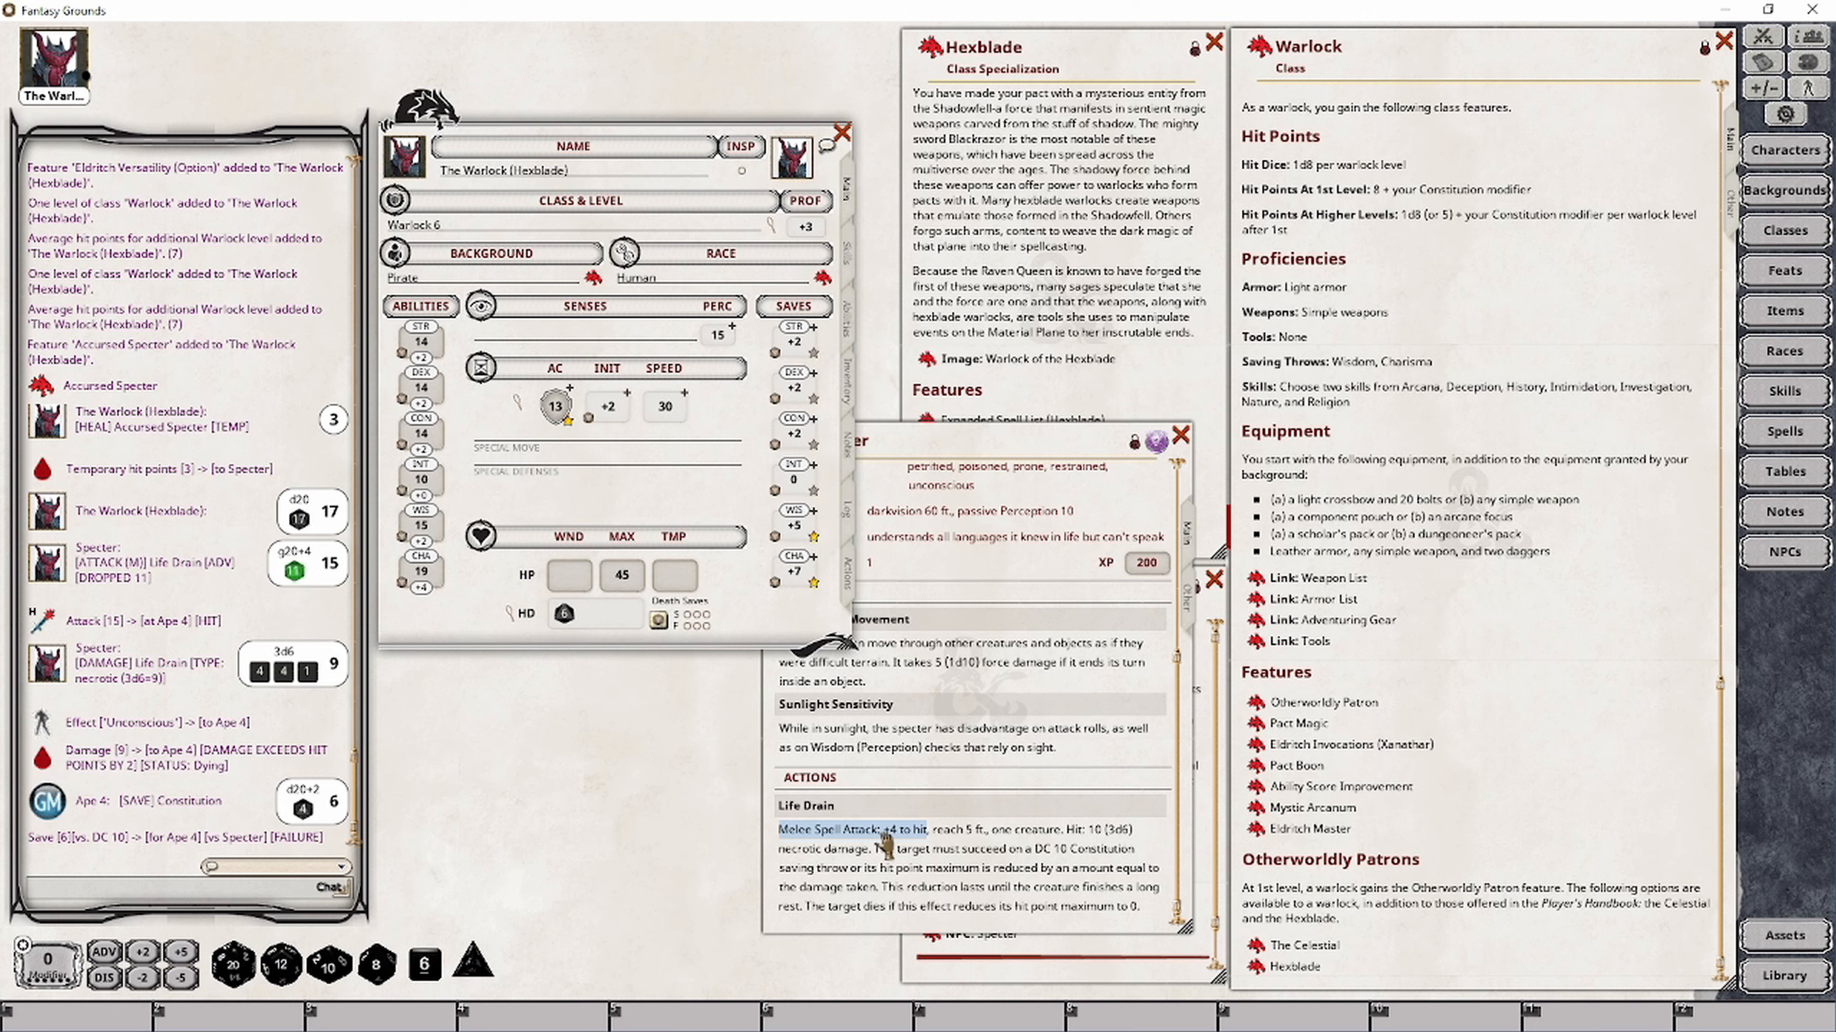
pyautogui.moveTo(1055, 443); pyautogui.dragTo(747, 417)
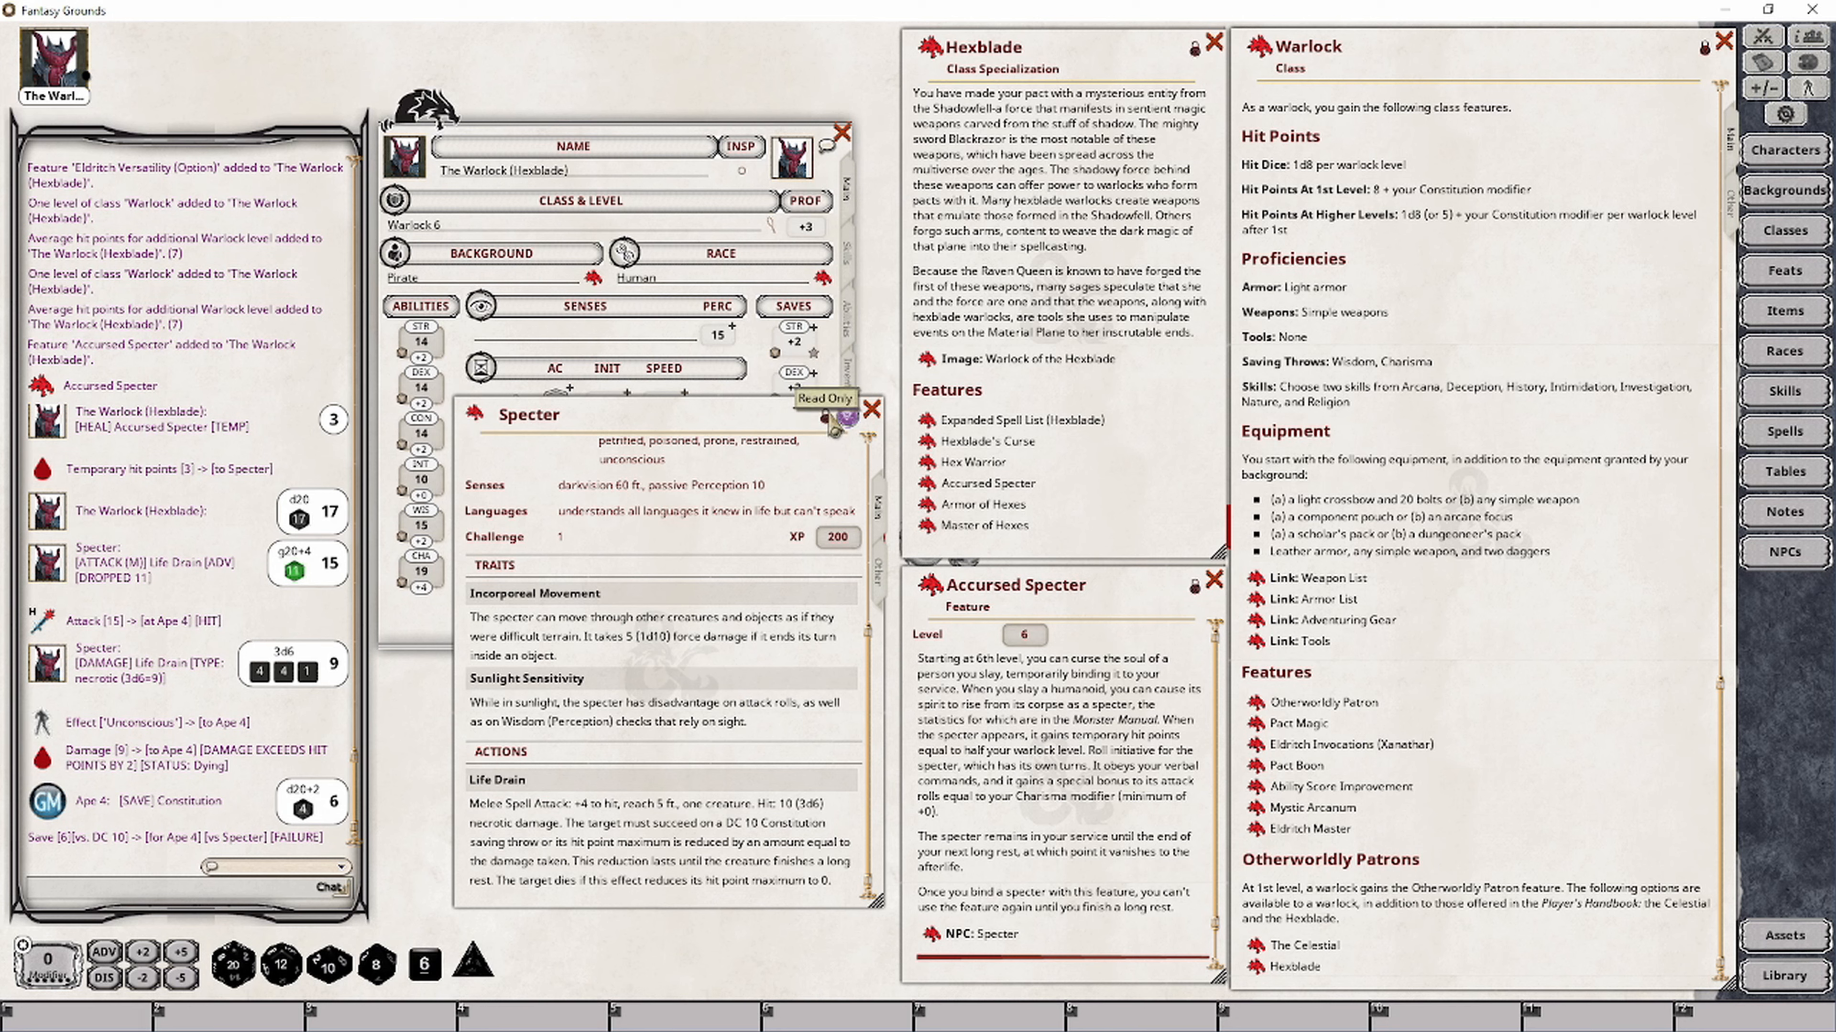
pyautogui.moveTo(618, 803); pyautogui.dragTo(471, 804)
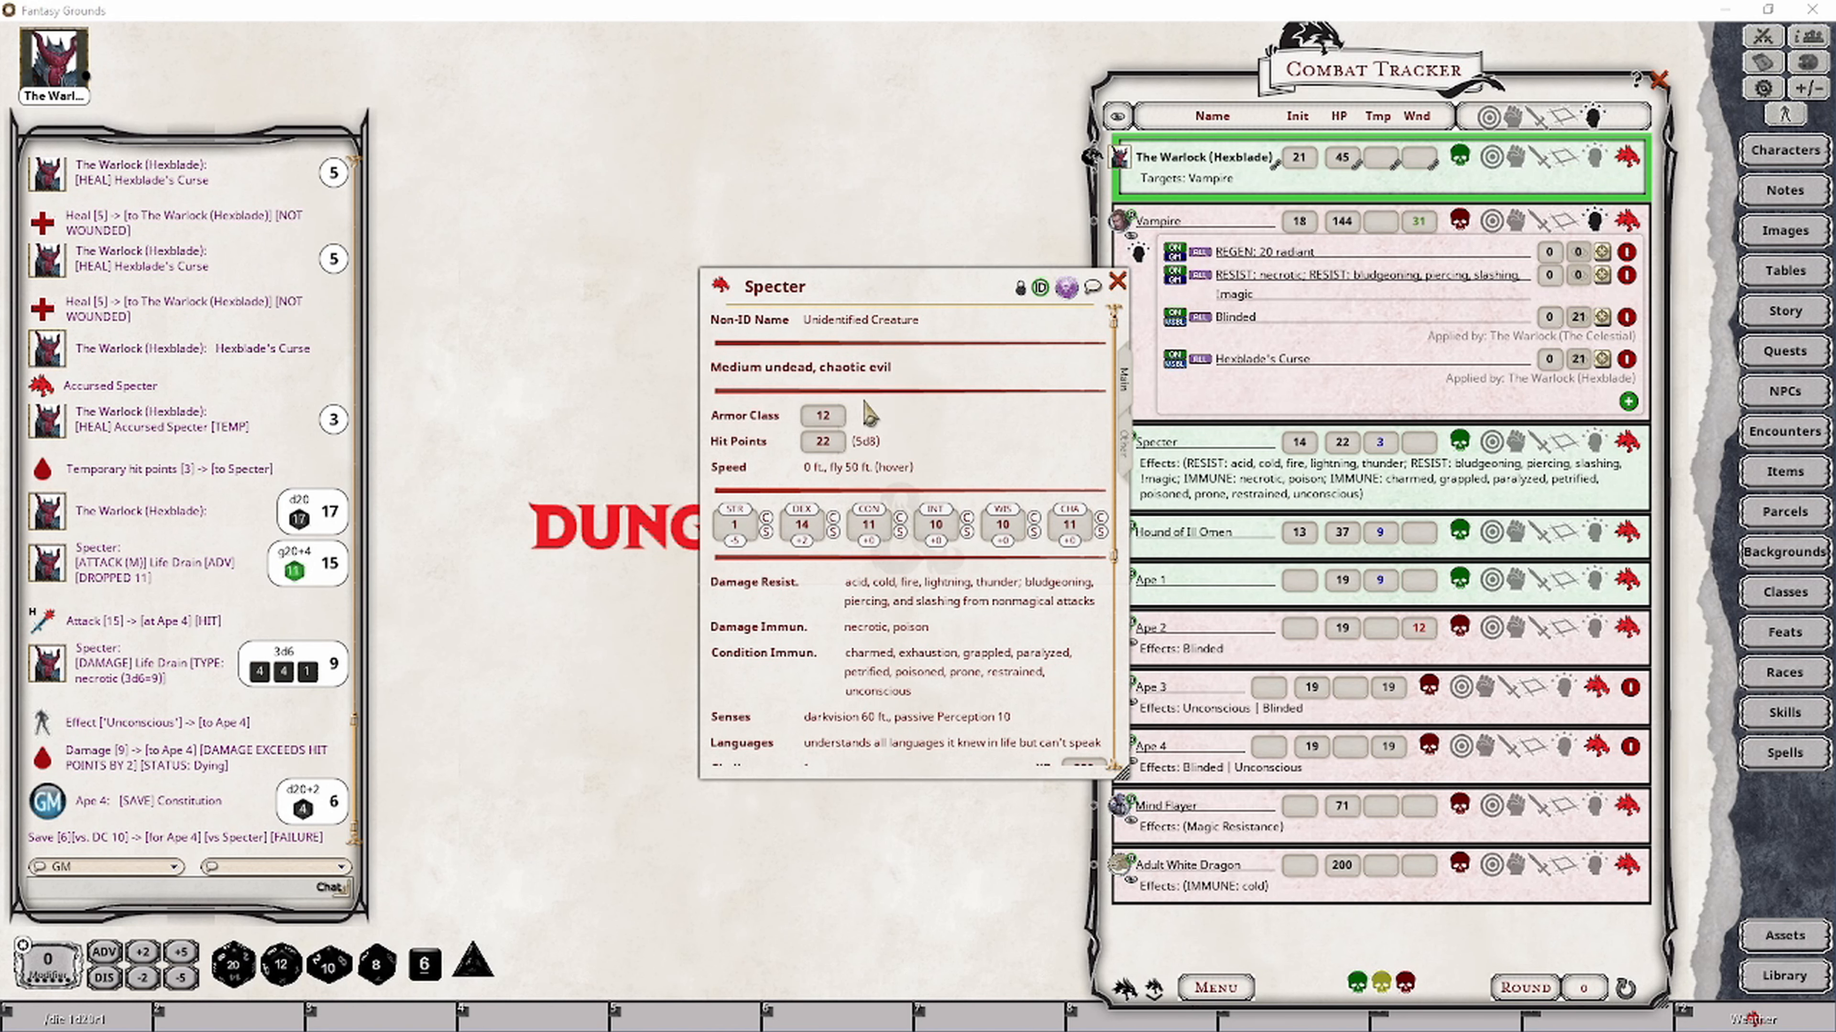
# Unlock the Specter's record from the GM's combat tracker, set Life Drain's melee spell attack to +8 to hit, and relock it
pyautogui.scroll(-5, 929, 590)
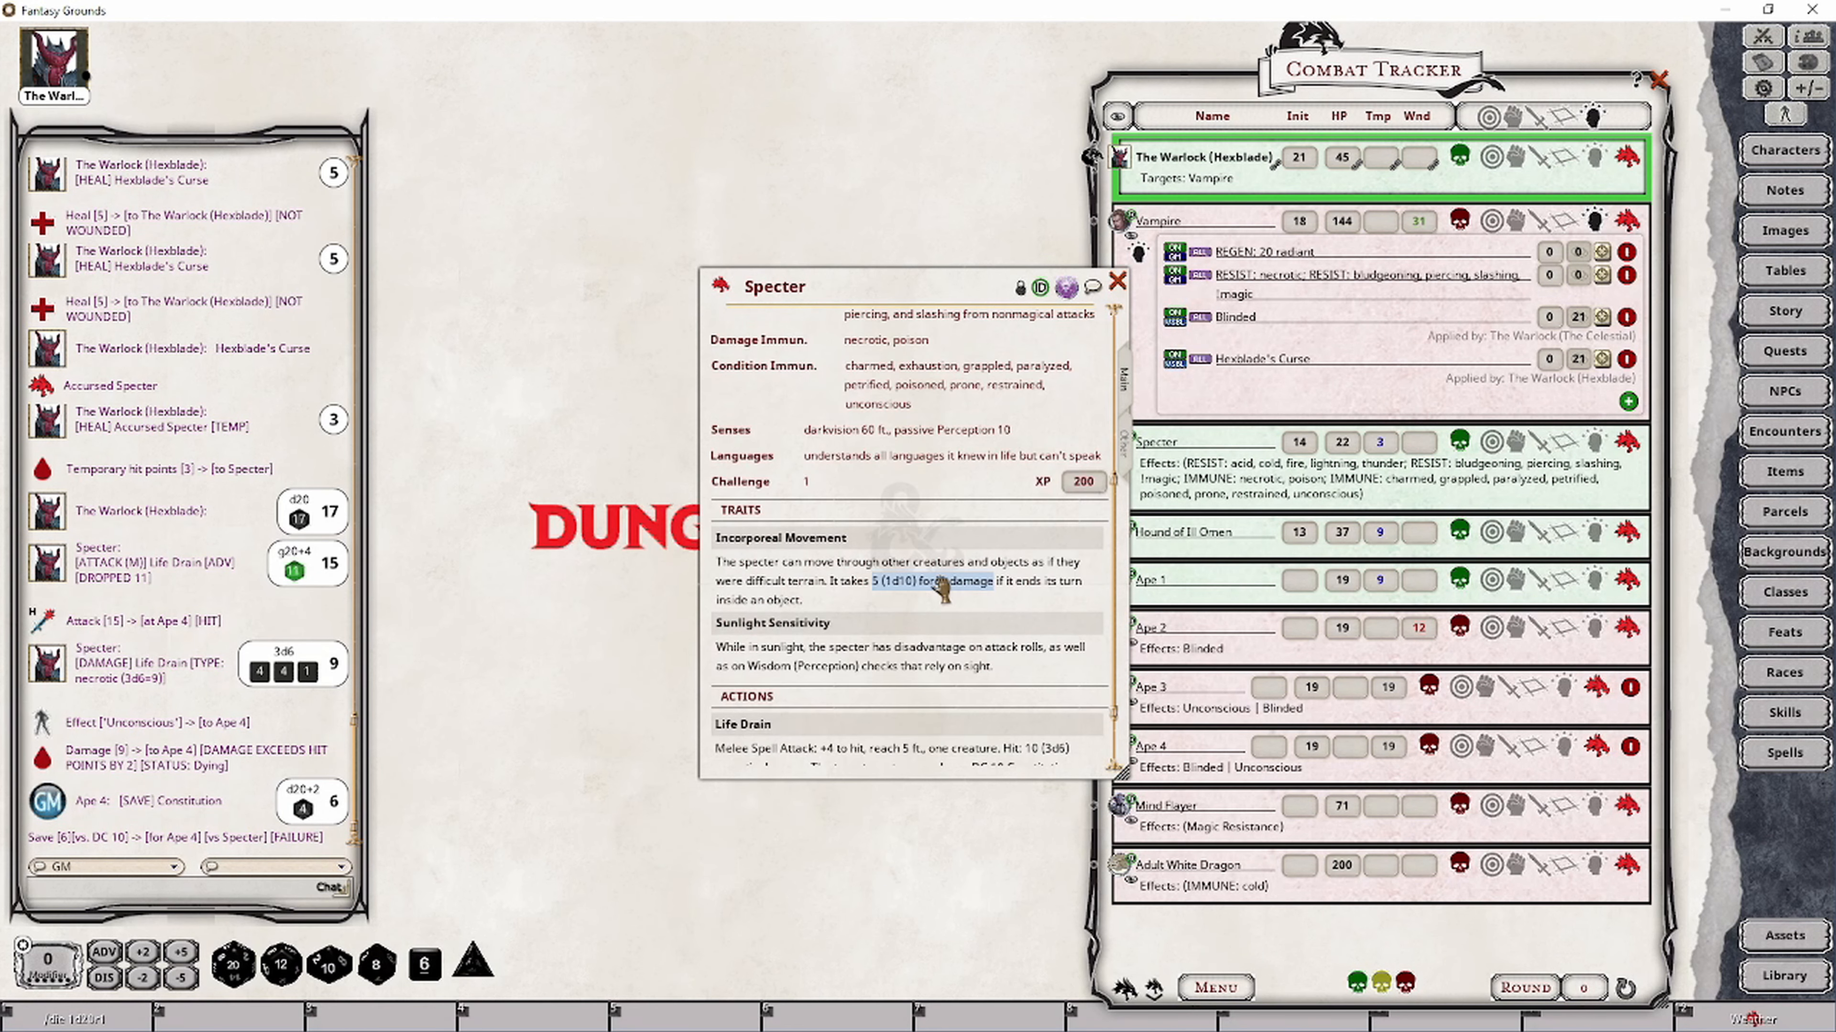
pyautogui.scroll(-1, 941, 590)
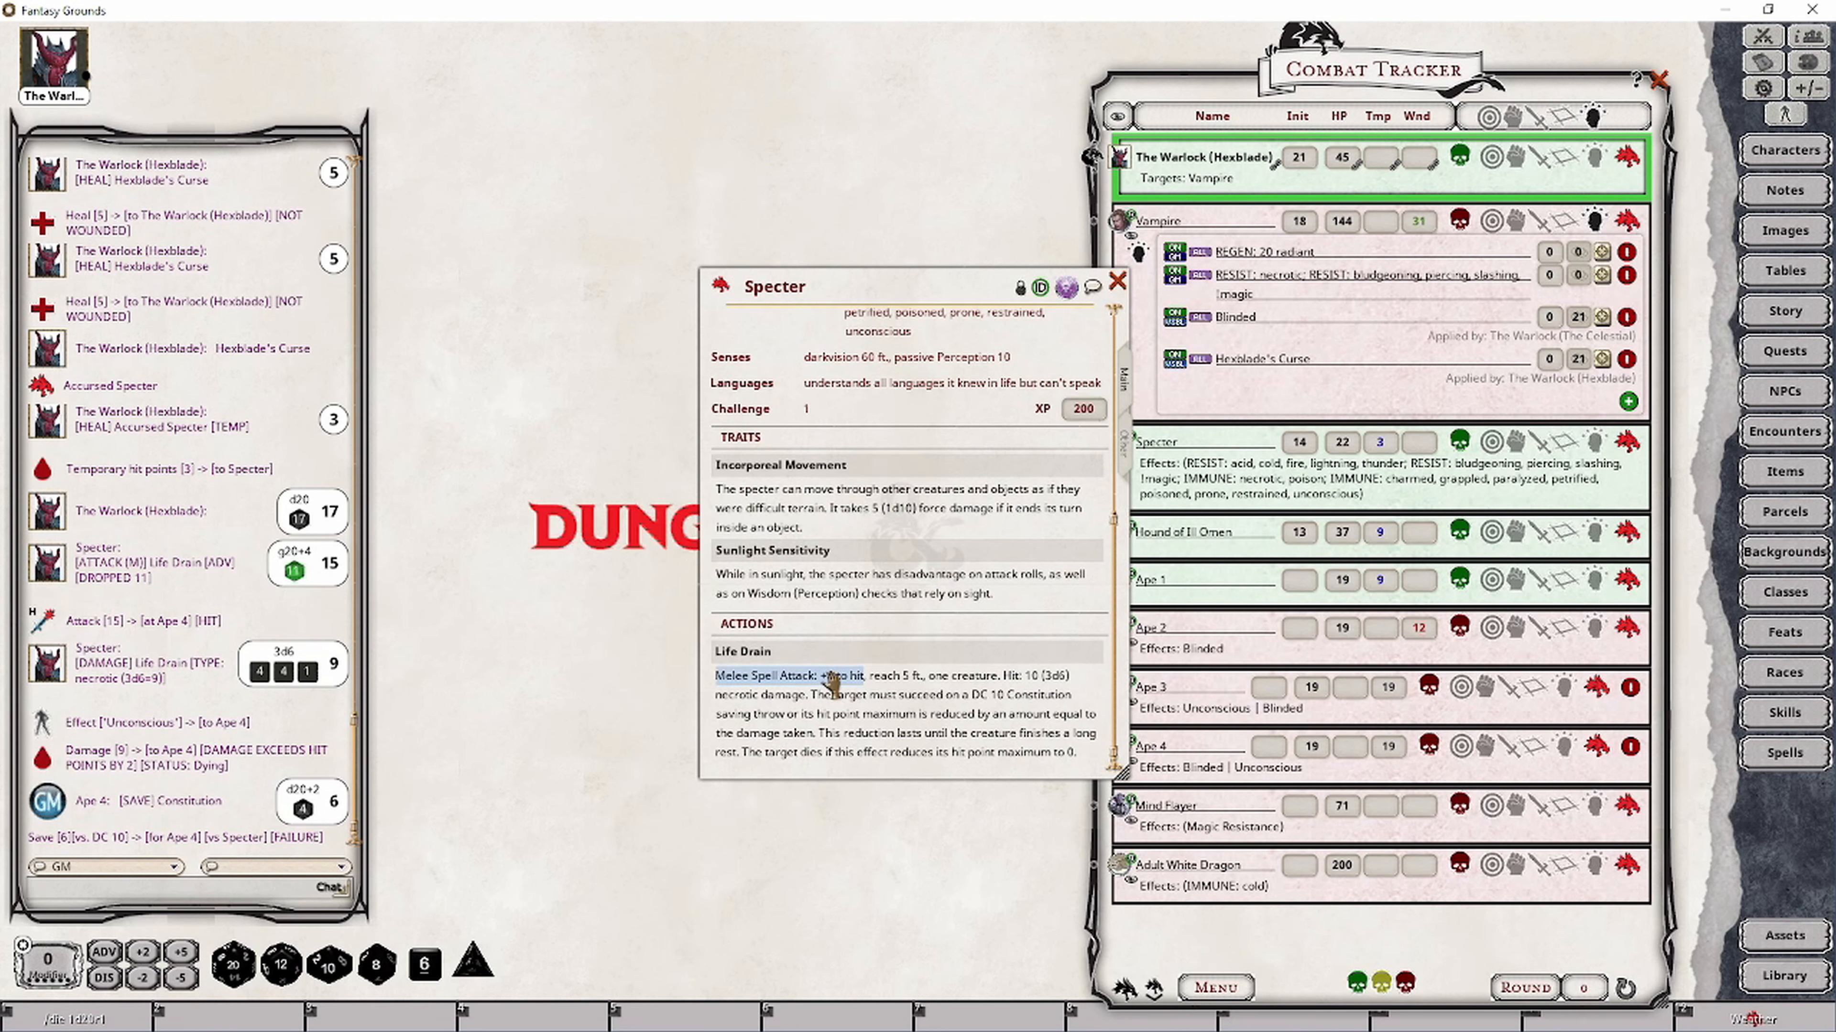
pyautogui.moveTo(957, 279); pyautogui.dragTo(1216, 152)
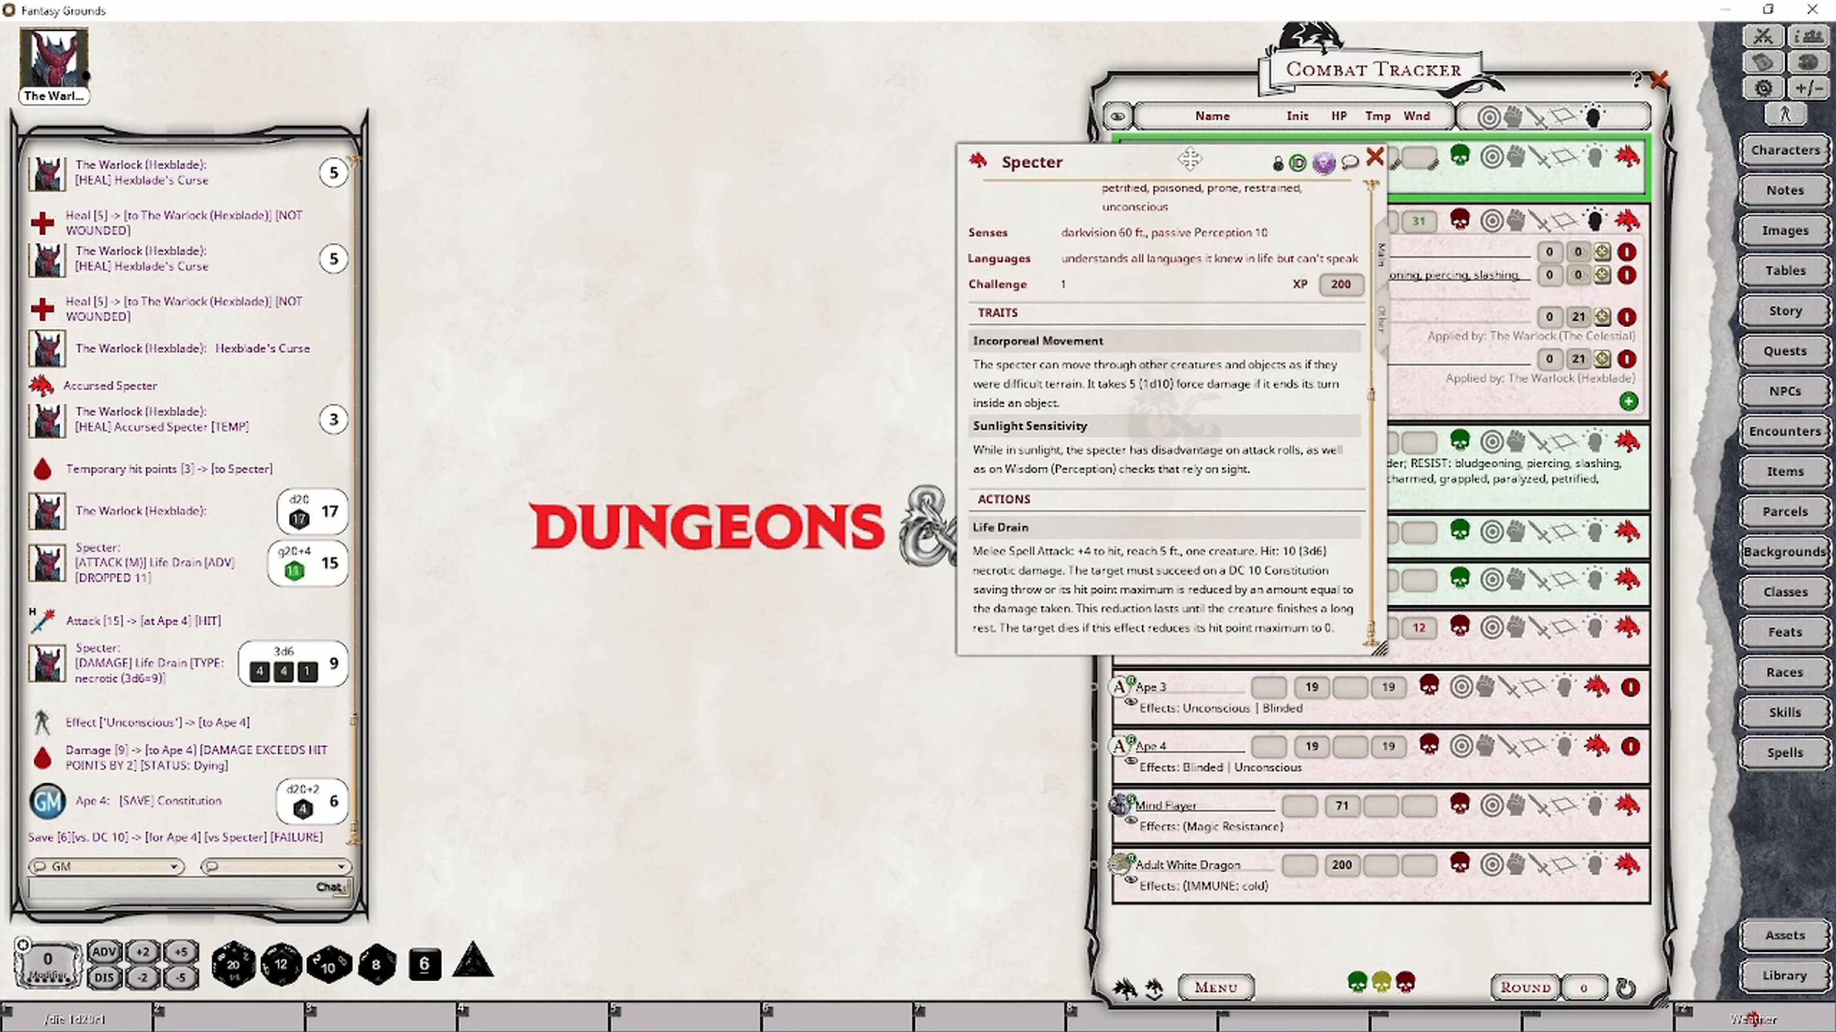
pyautogui.click(1278, 163)
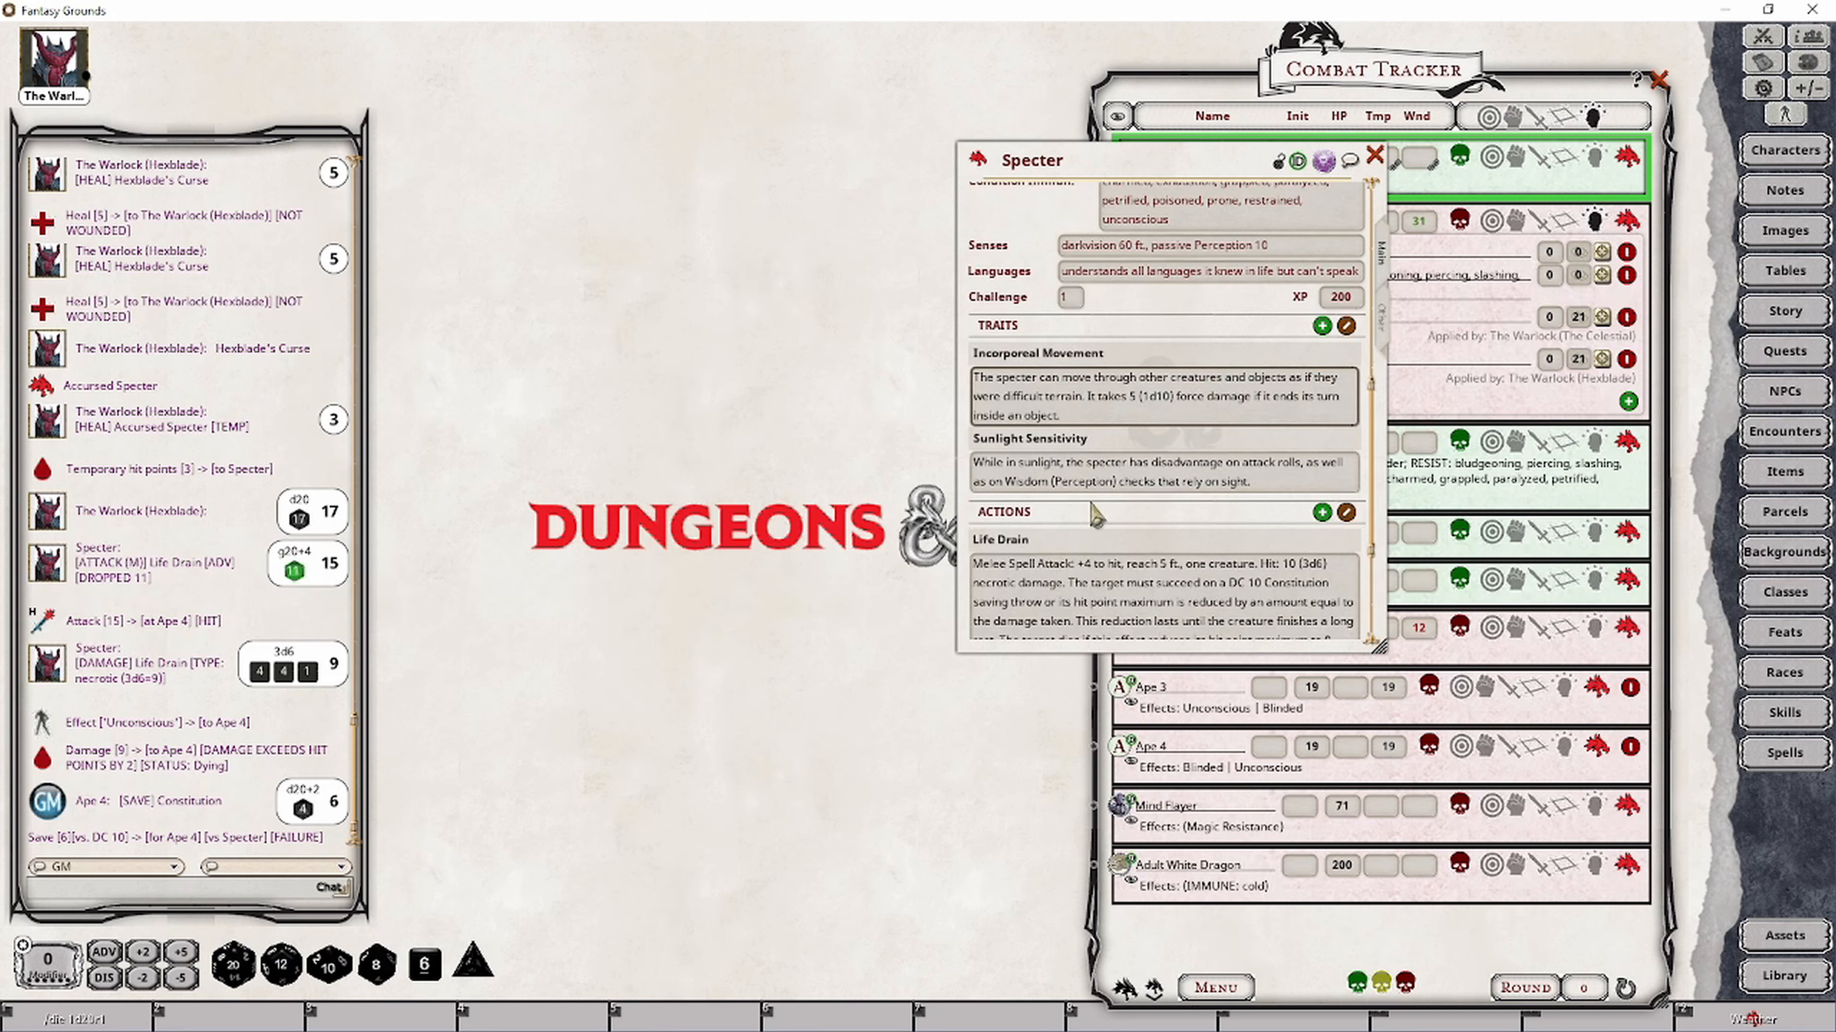
pyautogui.scroll(-3, 1091, 506)
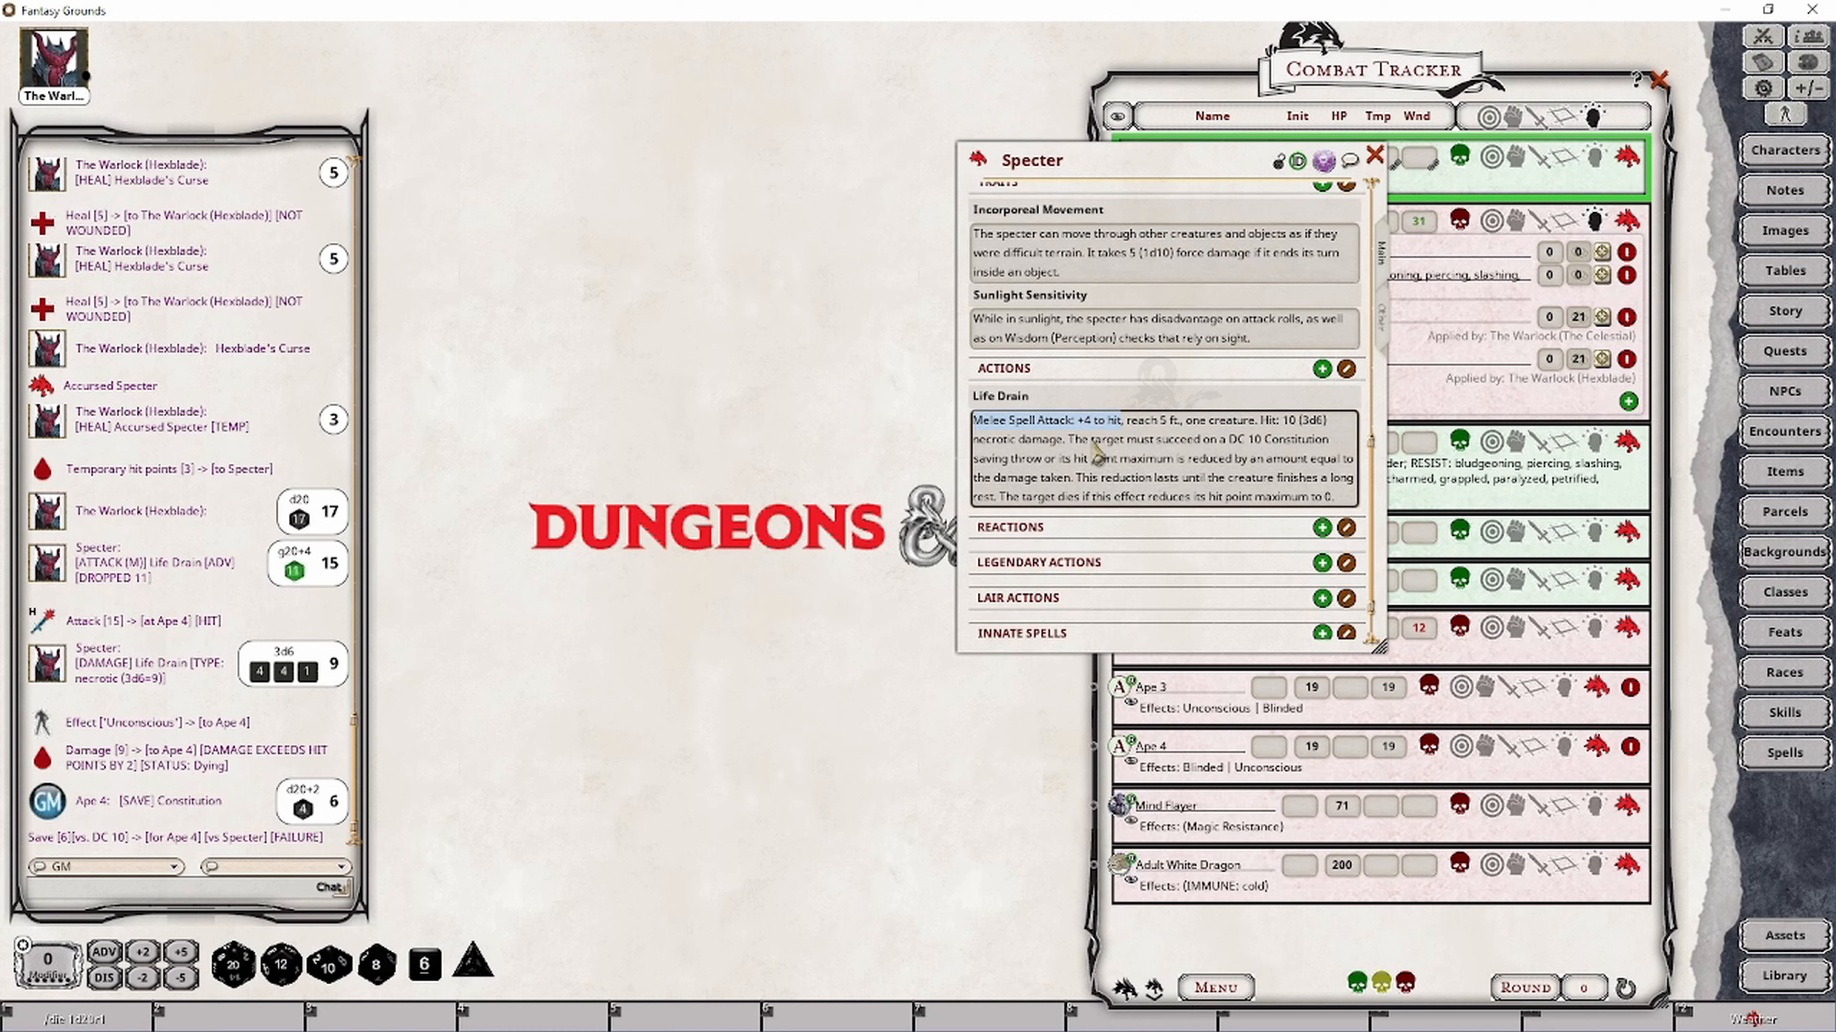
pyautogui.click(1116, 423)
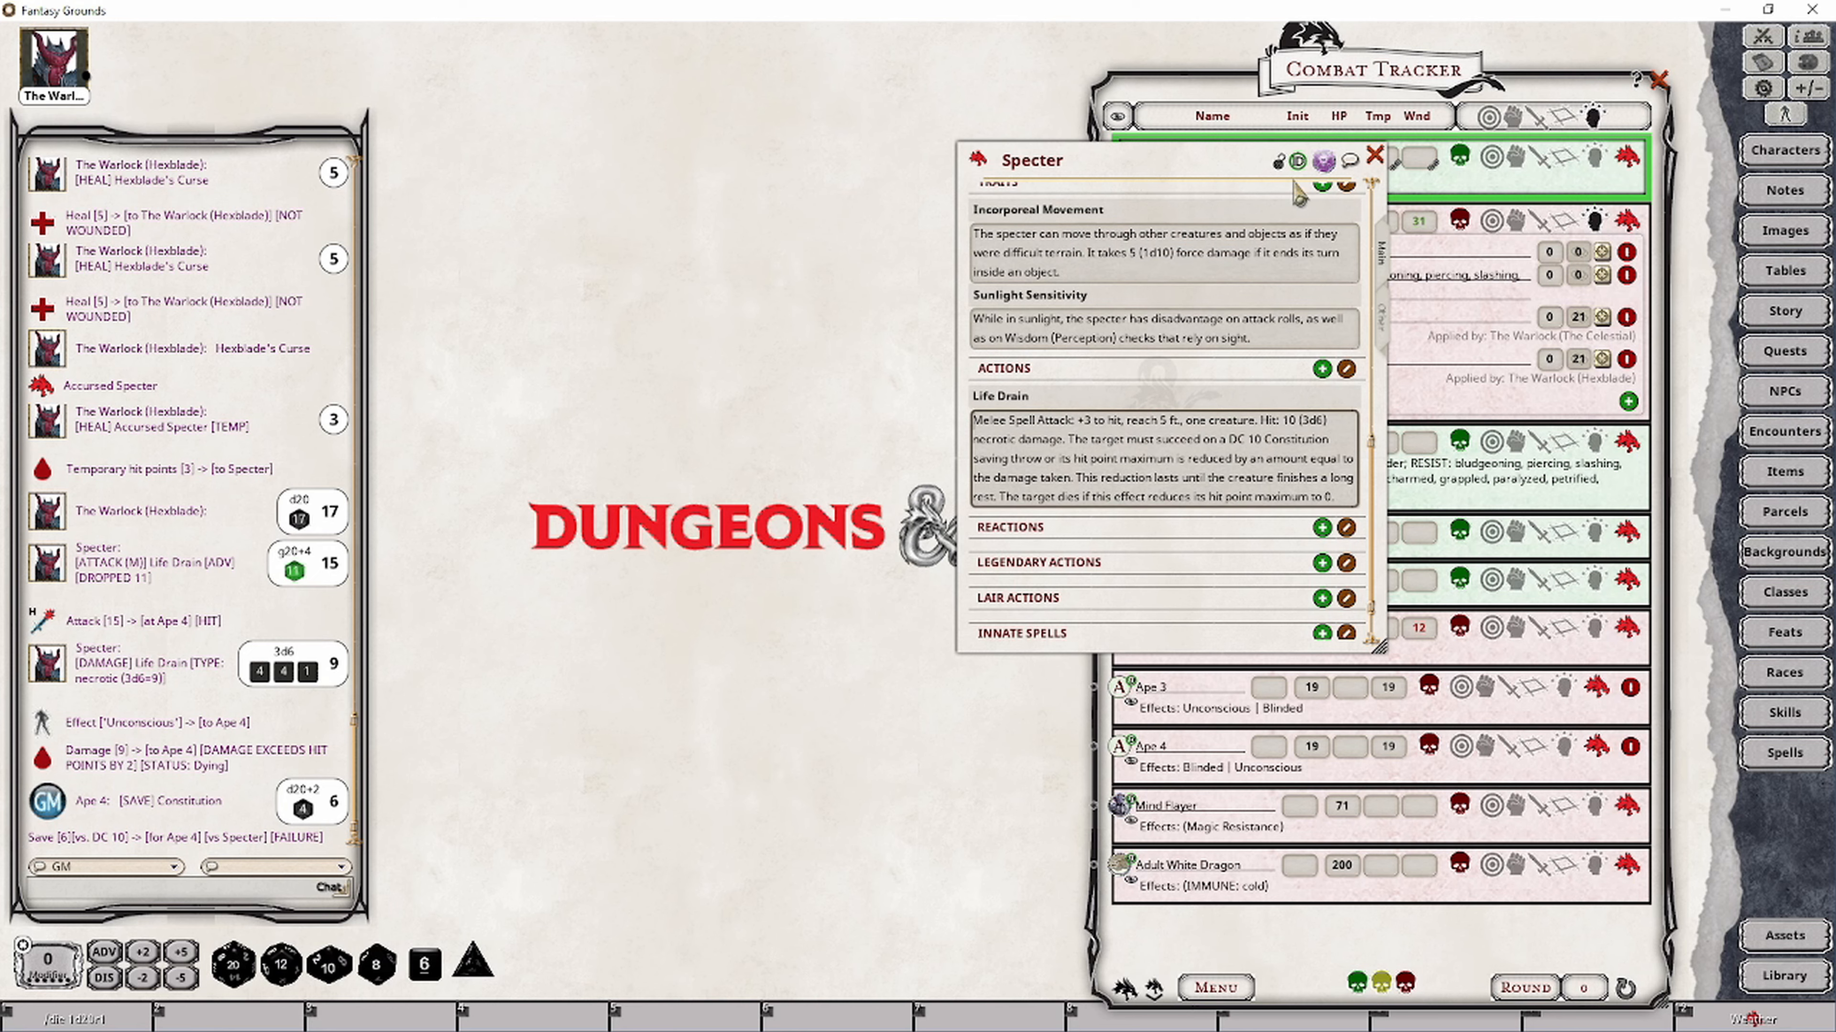
pyautogui.click(1279, 160)
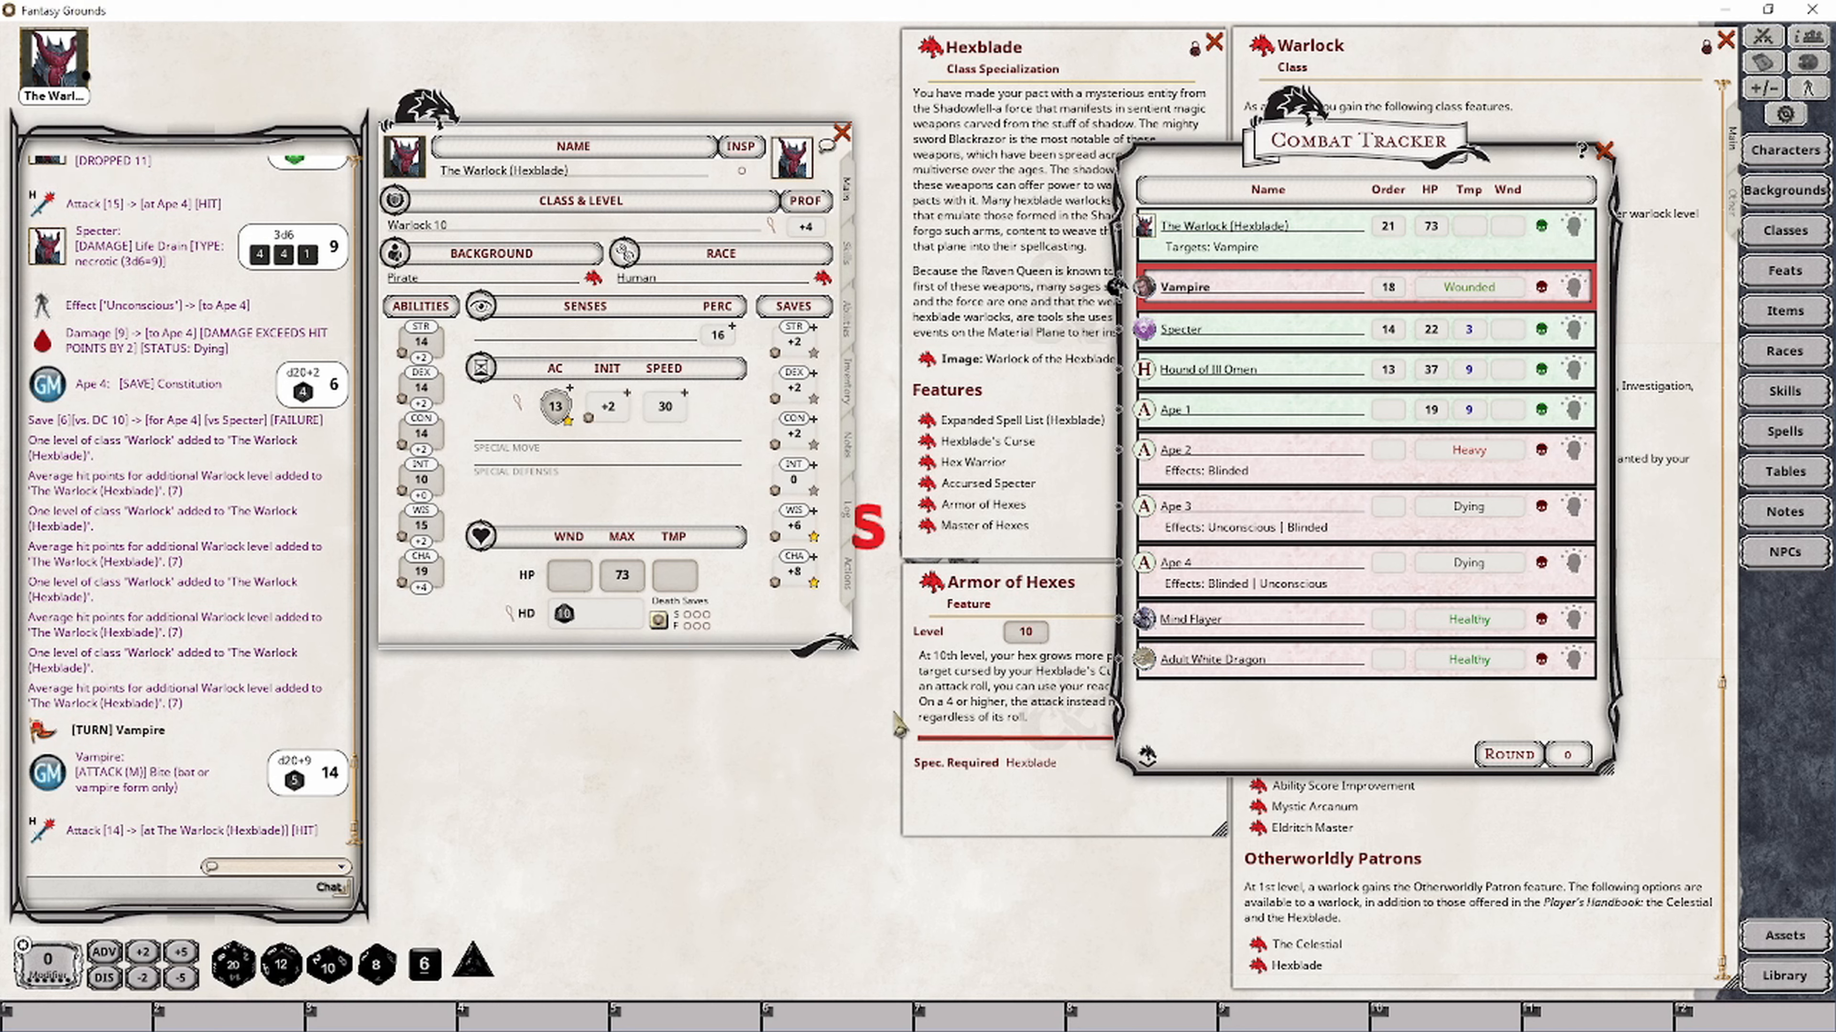
# Bring up the Armor of Hexes feature and roll its d6 reaction against the Vampire's attack into the chat three times
pyautogui.click(991, 686)
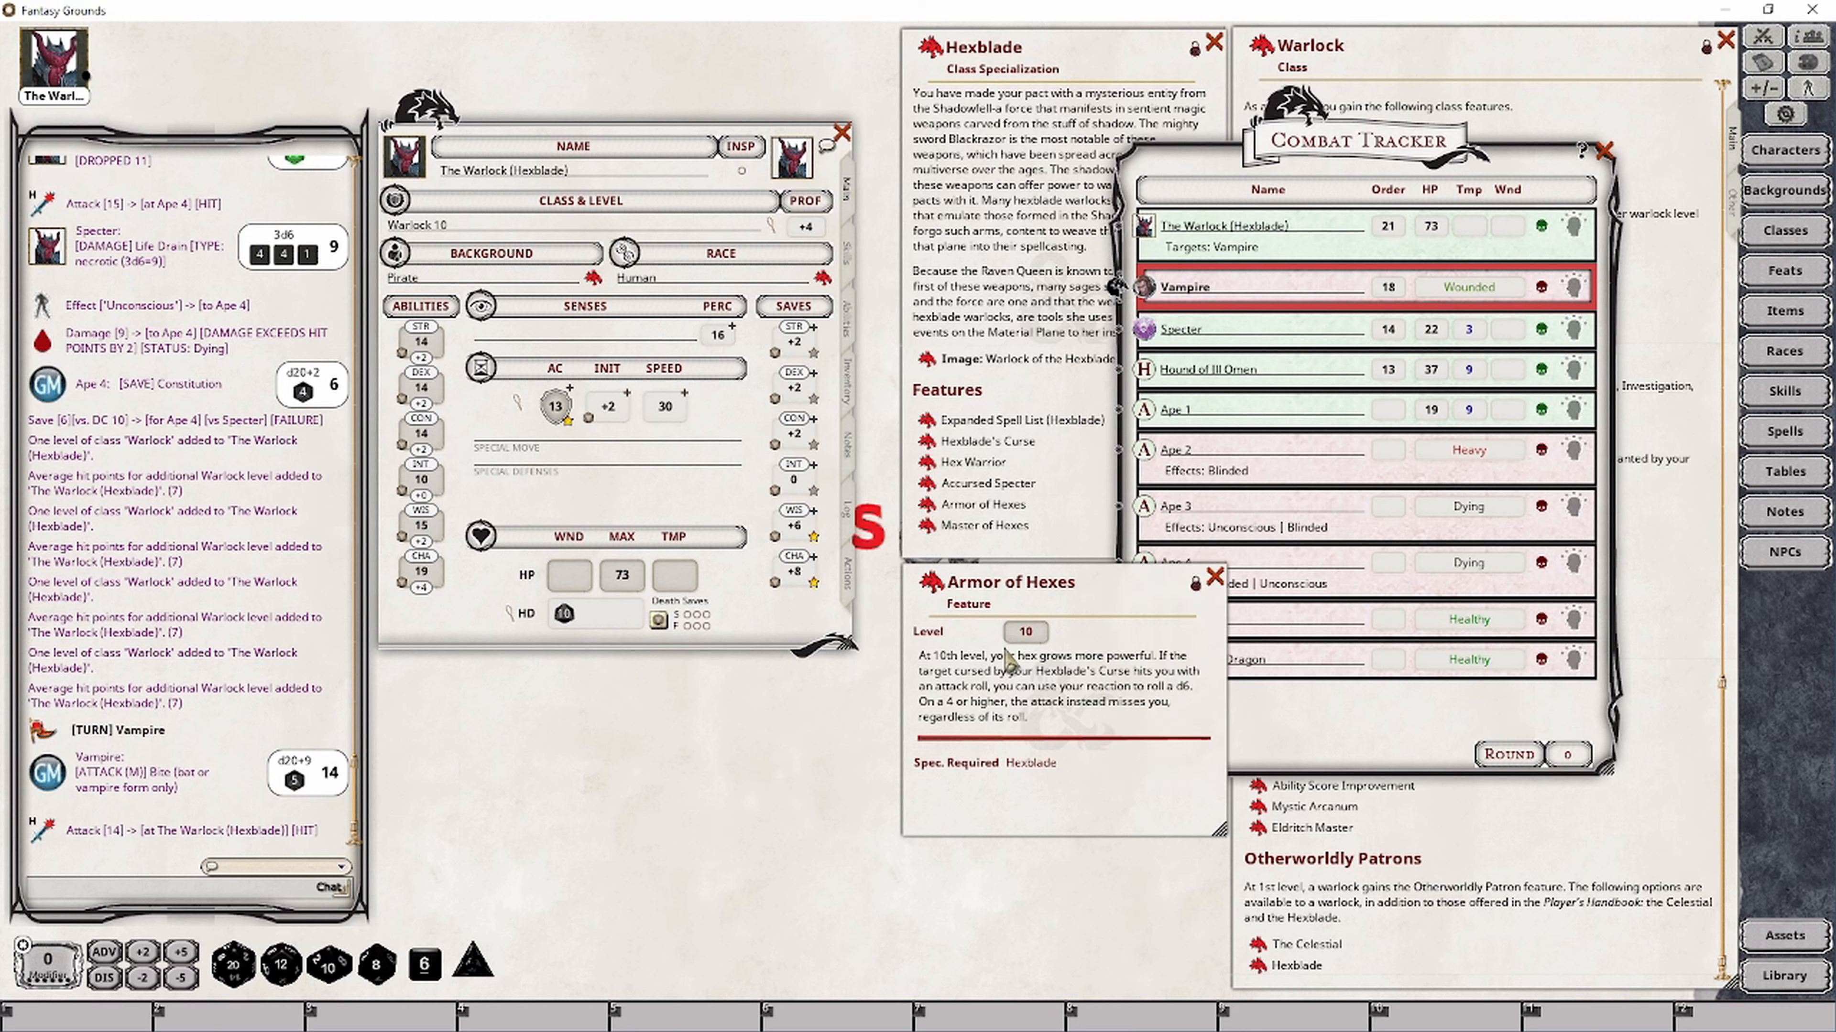
pyautogui.moveTo(425, 966); pyautogui.dragTo(310, 900)
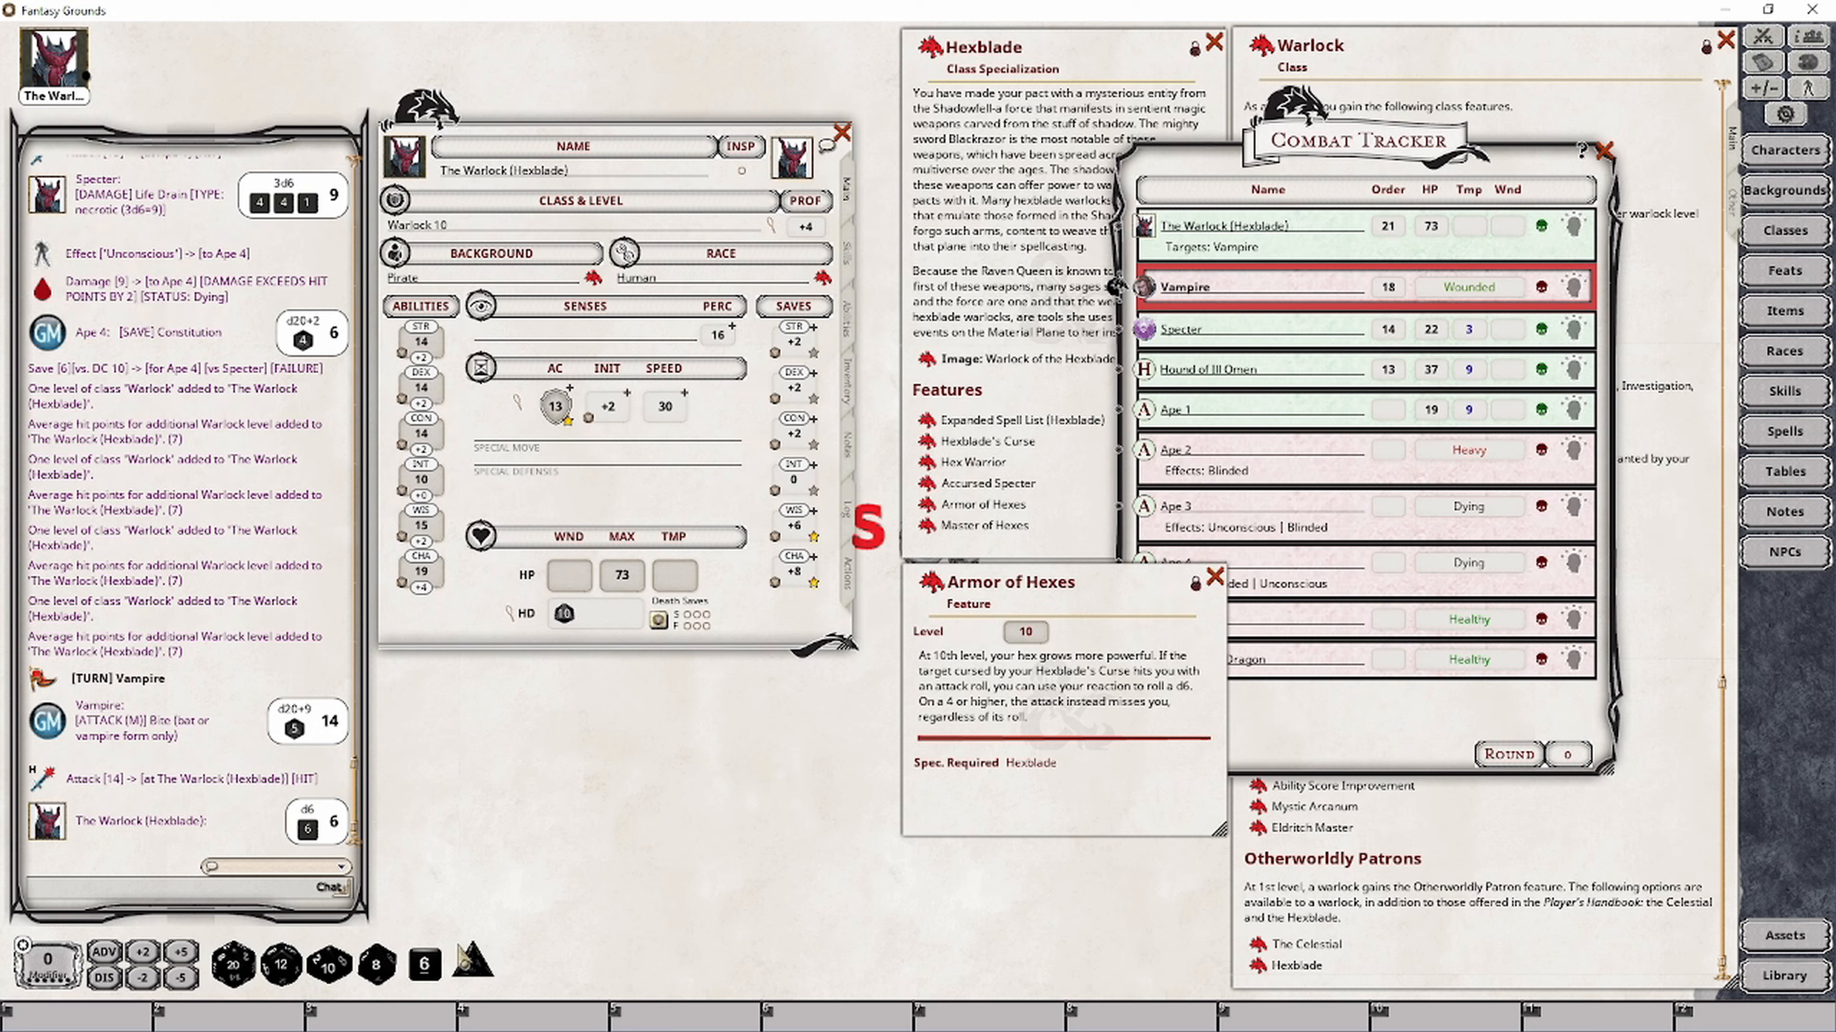
pyautogui.moveTo(425, 965); pyautogui.dragTo(289, 745)
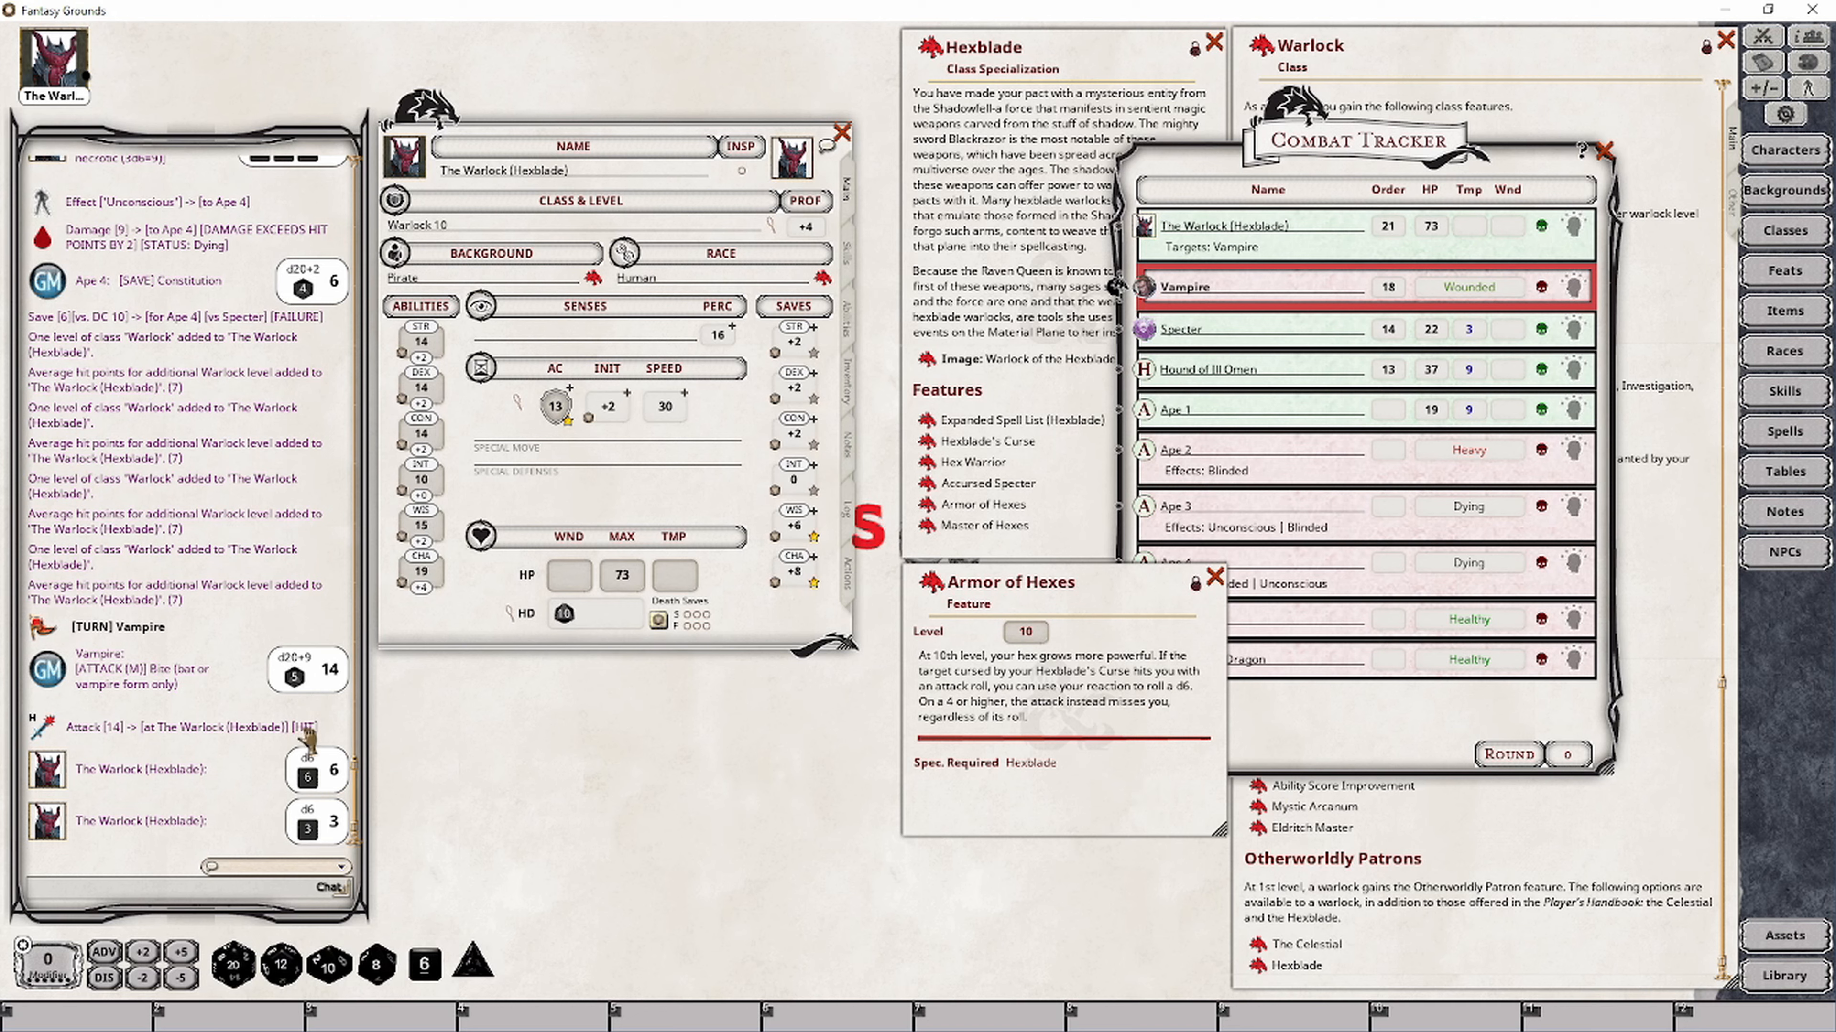
pyautogui.moveTo(427, 965); pyautogui.dragTo(245, 850)
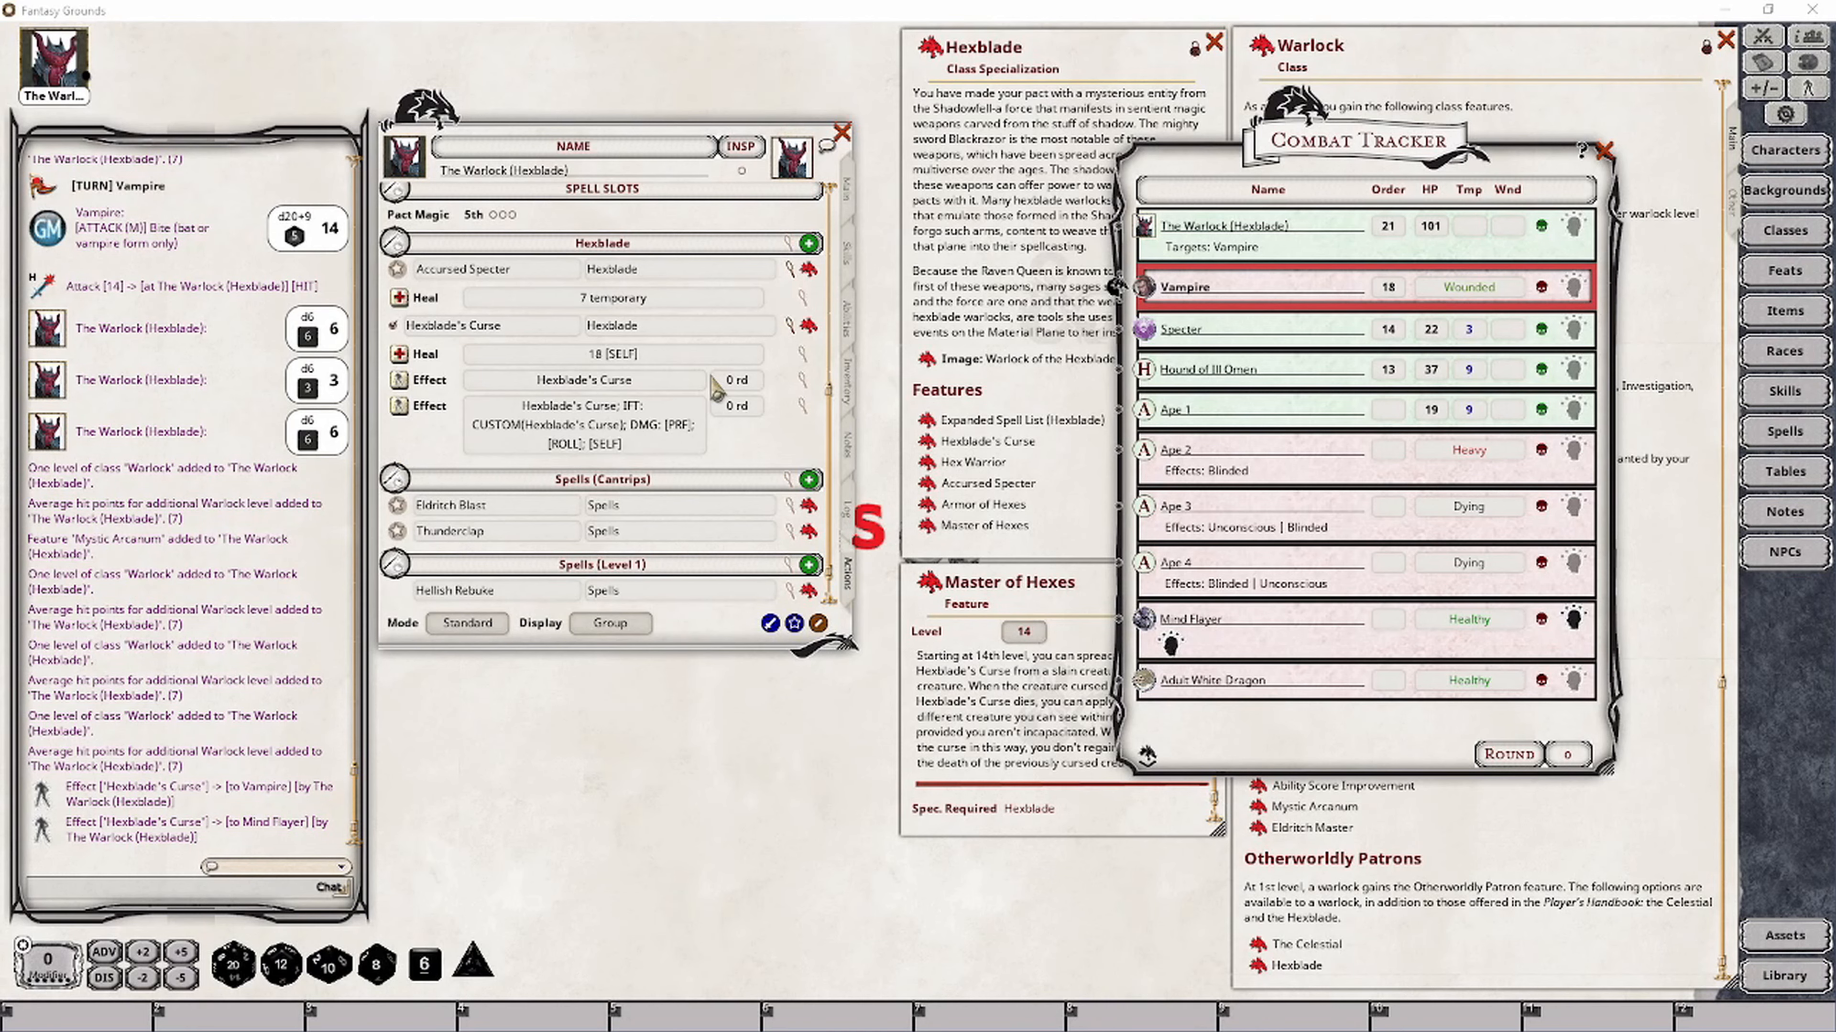
# Set the duration of the warlock's targeted Hexblade's Curse effect to 1 minute
pyautogui.click(804, 383)
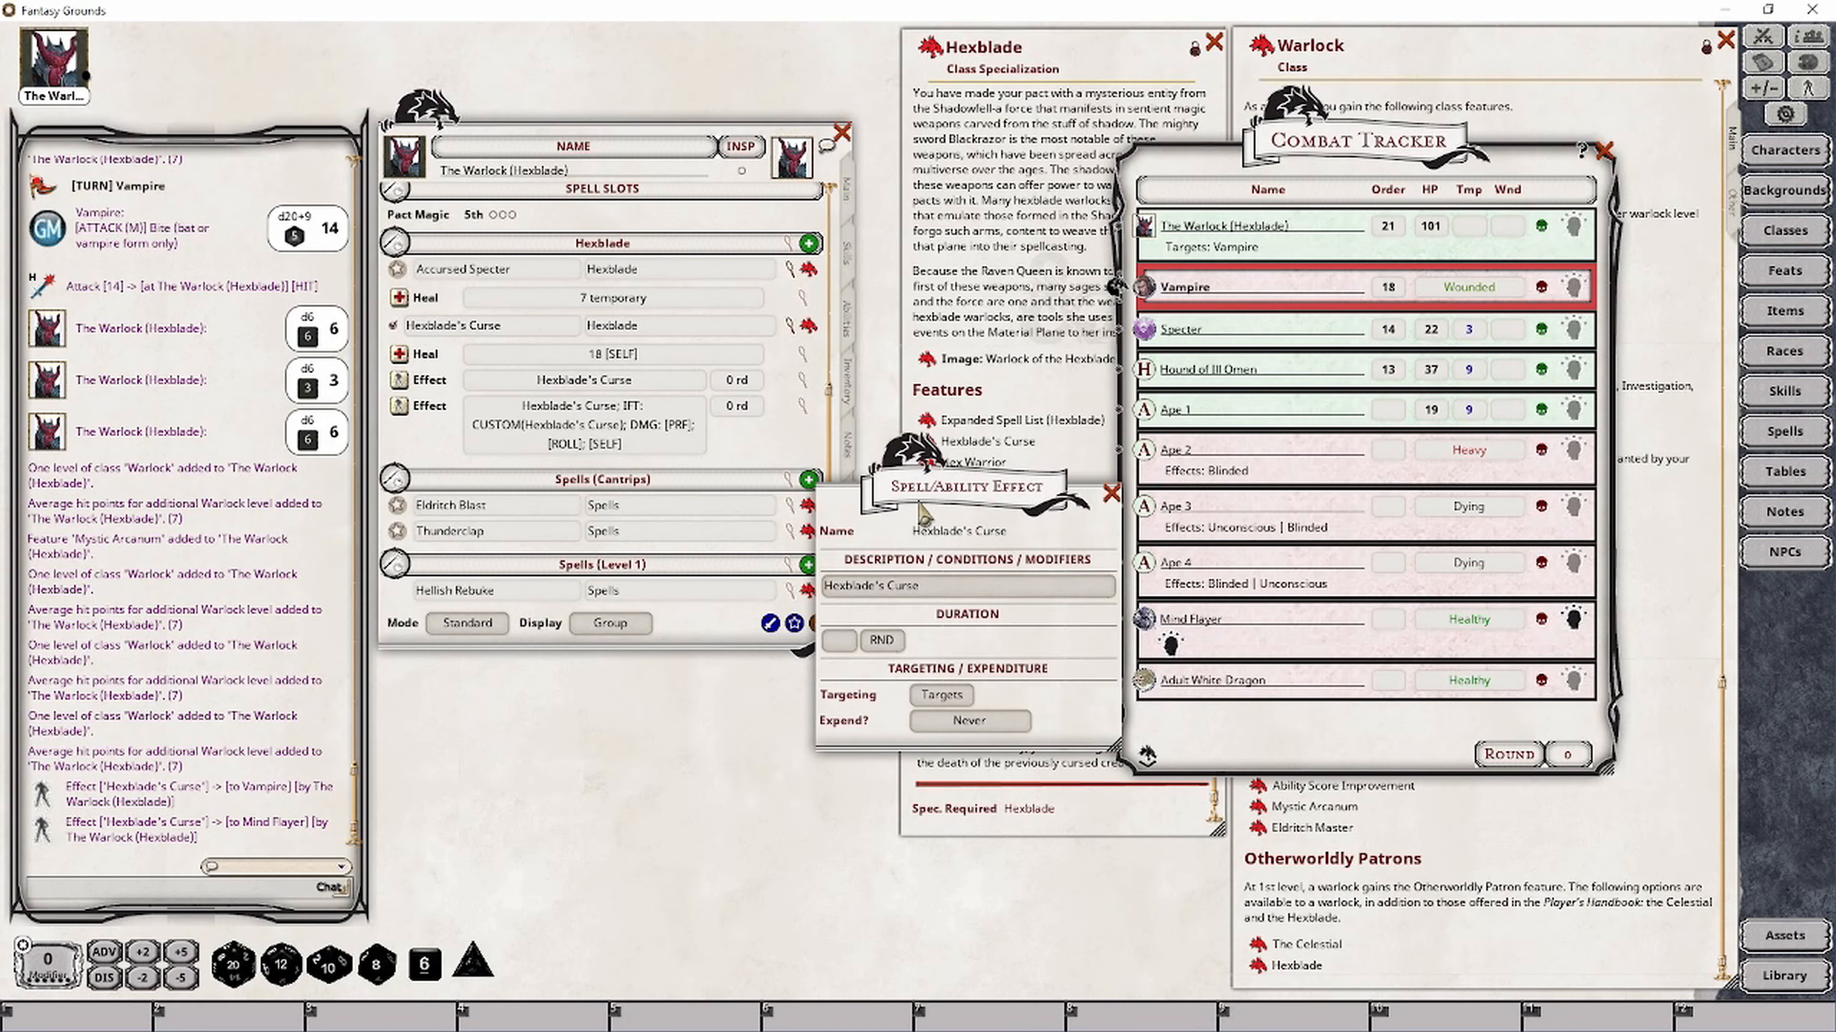
pyautogui.click(890, 643)
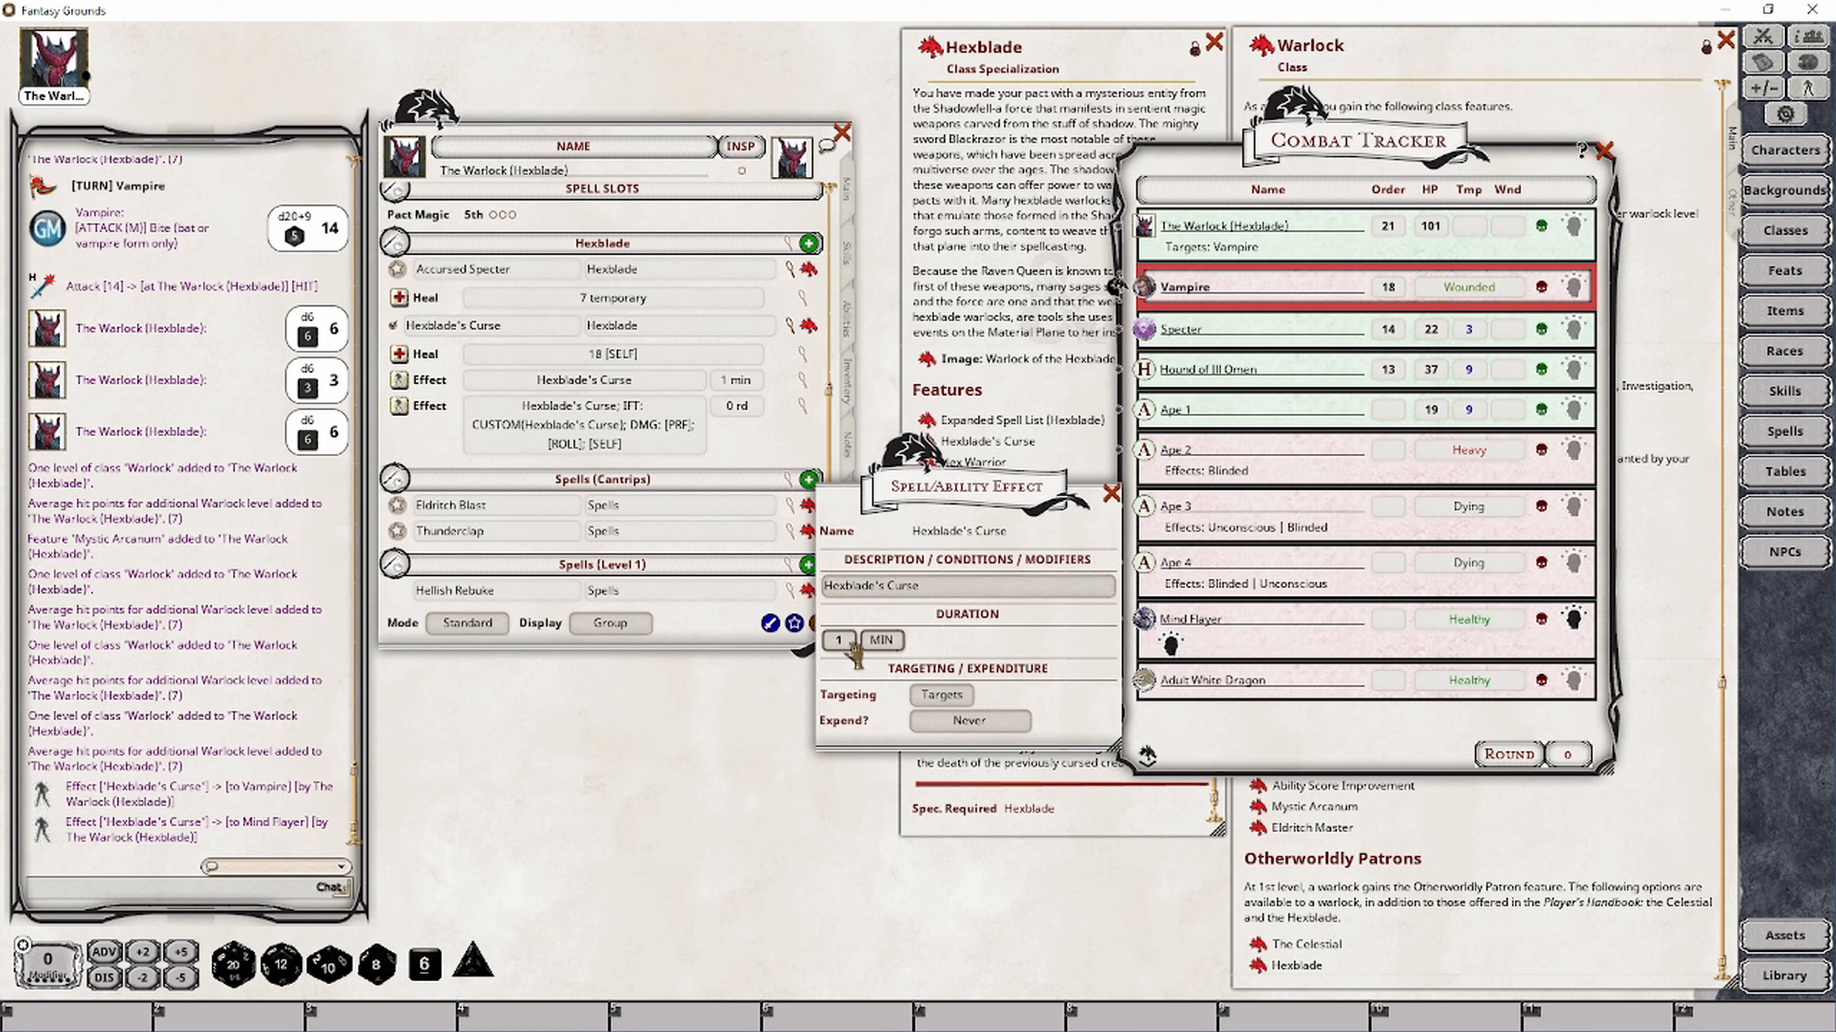
pyautogui.click(1111, 494)
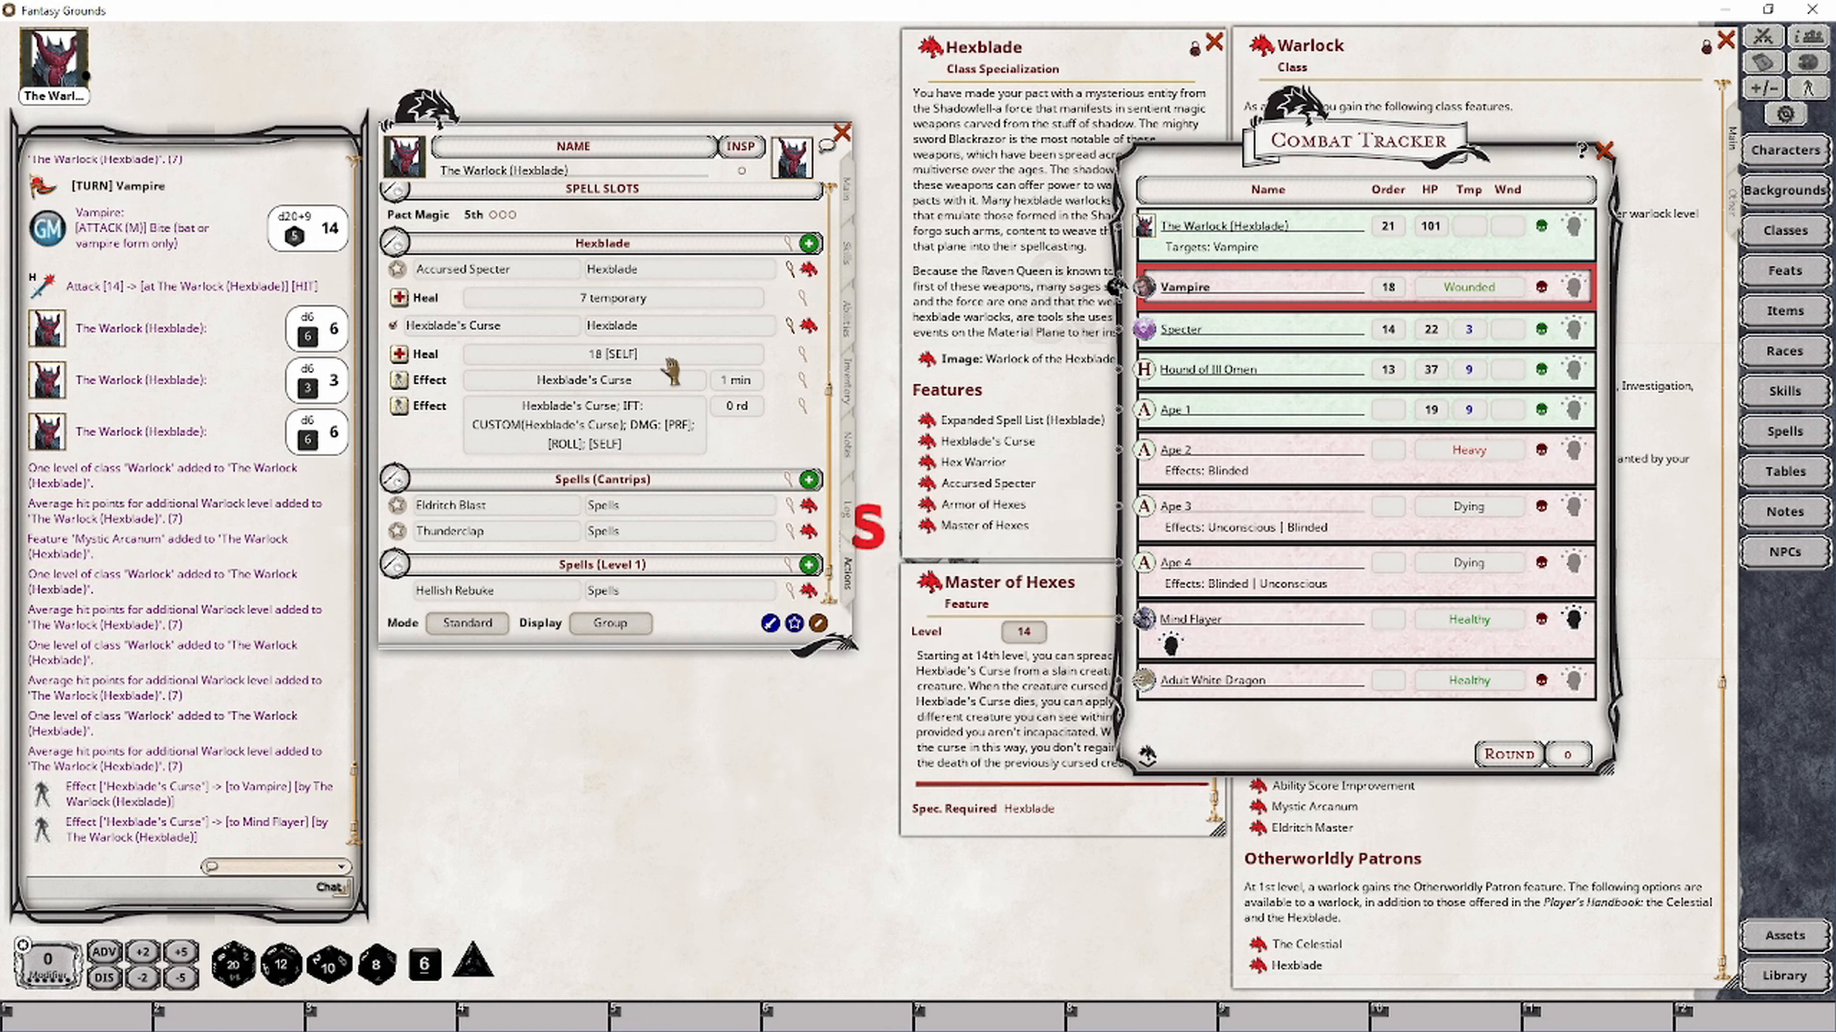
# Apply the 1-minute Hexblade's Curse effect to the Vampire and the Mind Flayer, deleting and reapplying it on the Mind Flayer
pyautogui.moveTo(1117, 287); pyautogui.dragTo(1186, 287)
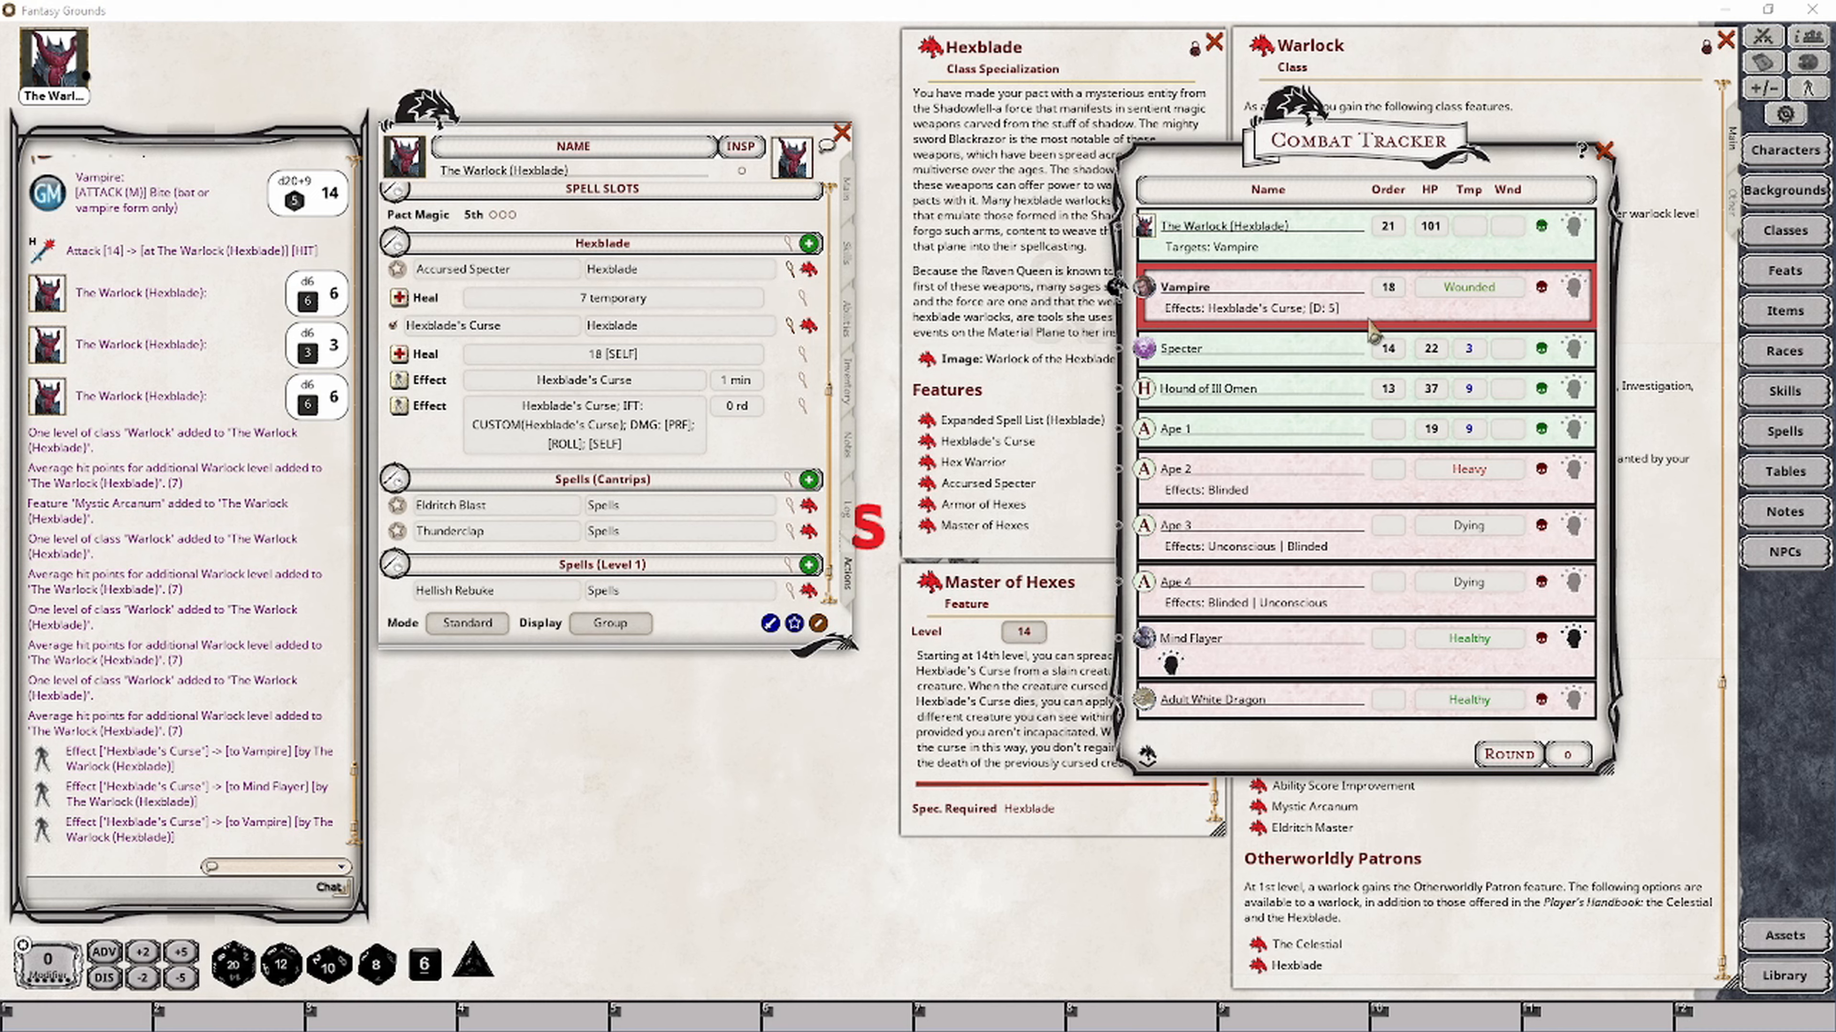
pyautogui.moveTo(399, 380); pyautogui.dragTo(1164, 659)
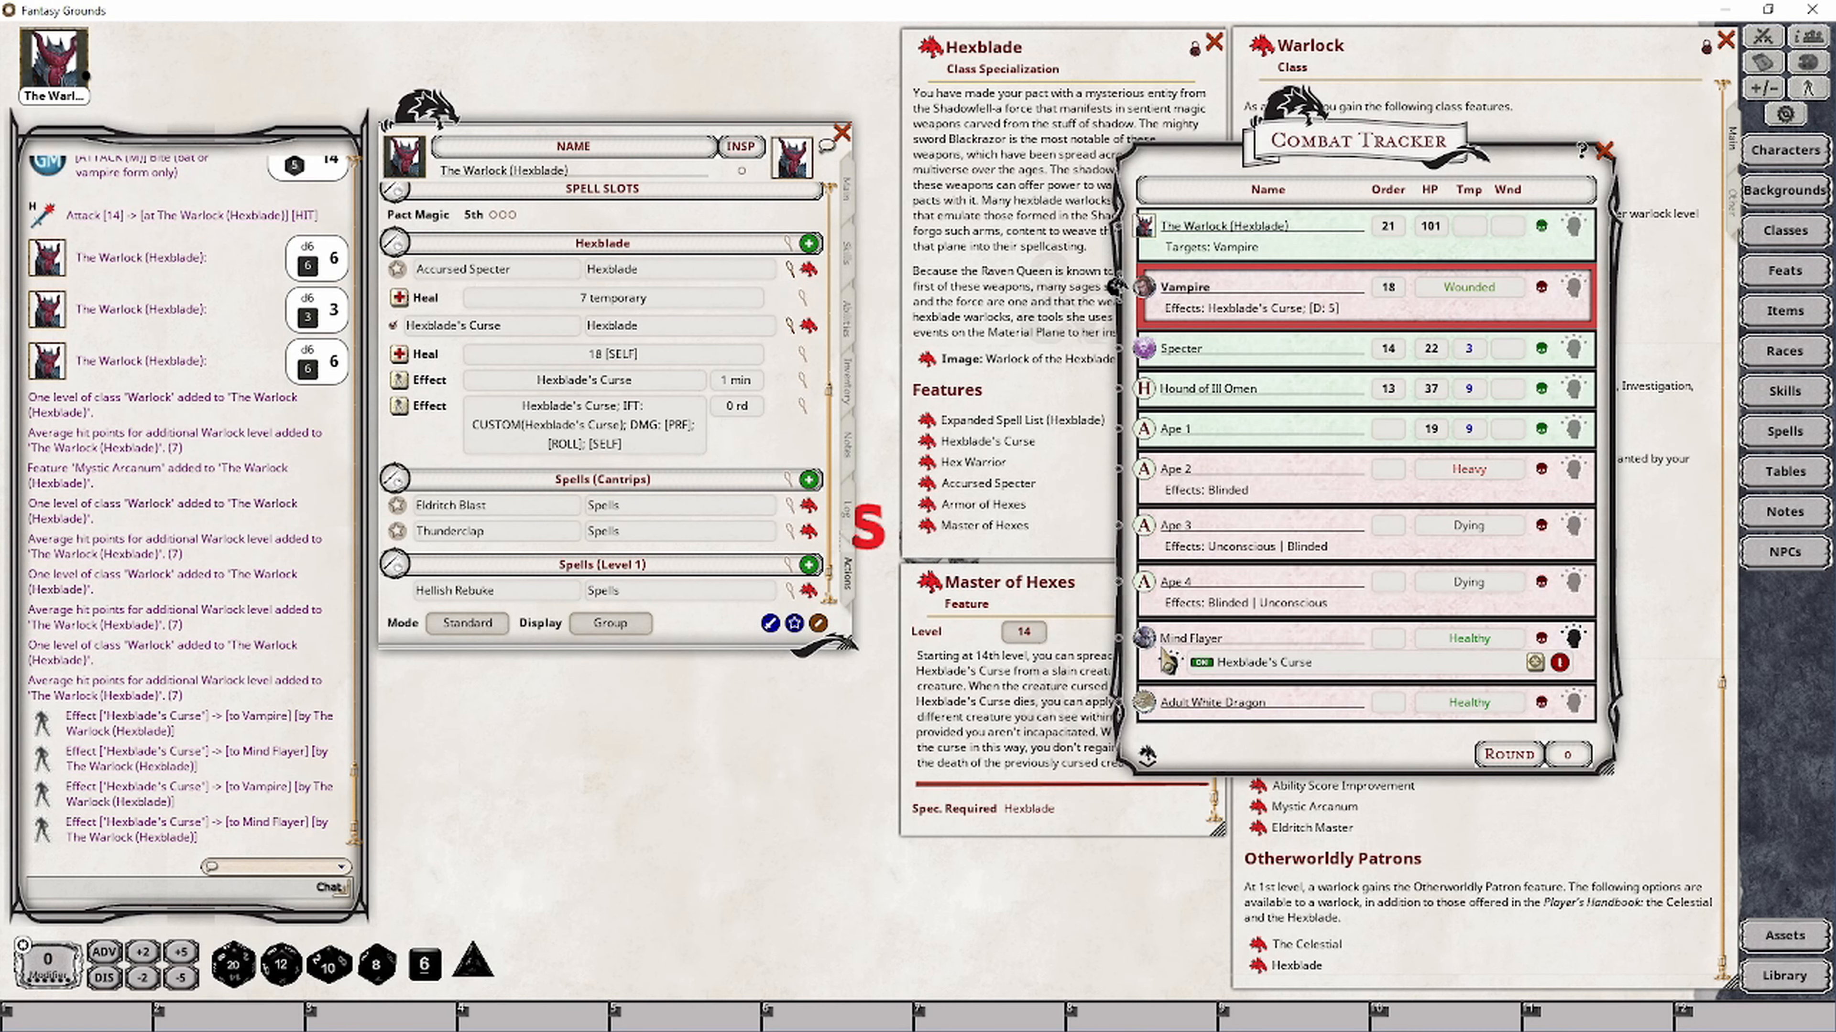
pyautogui.click(1560, 673)
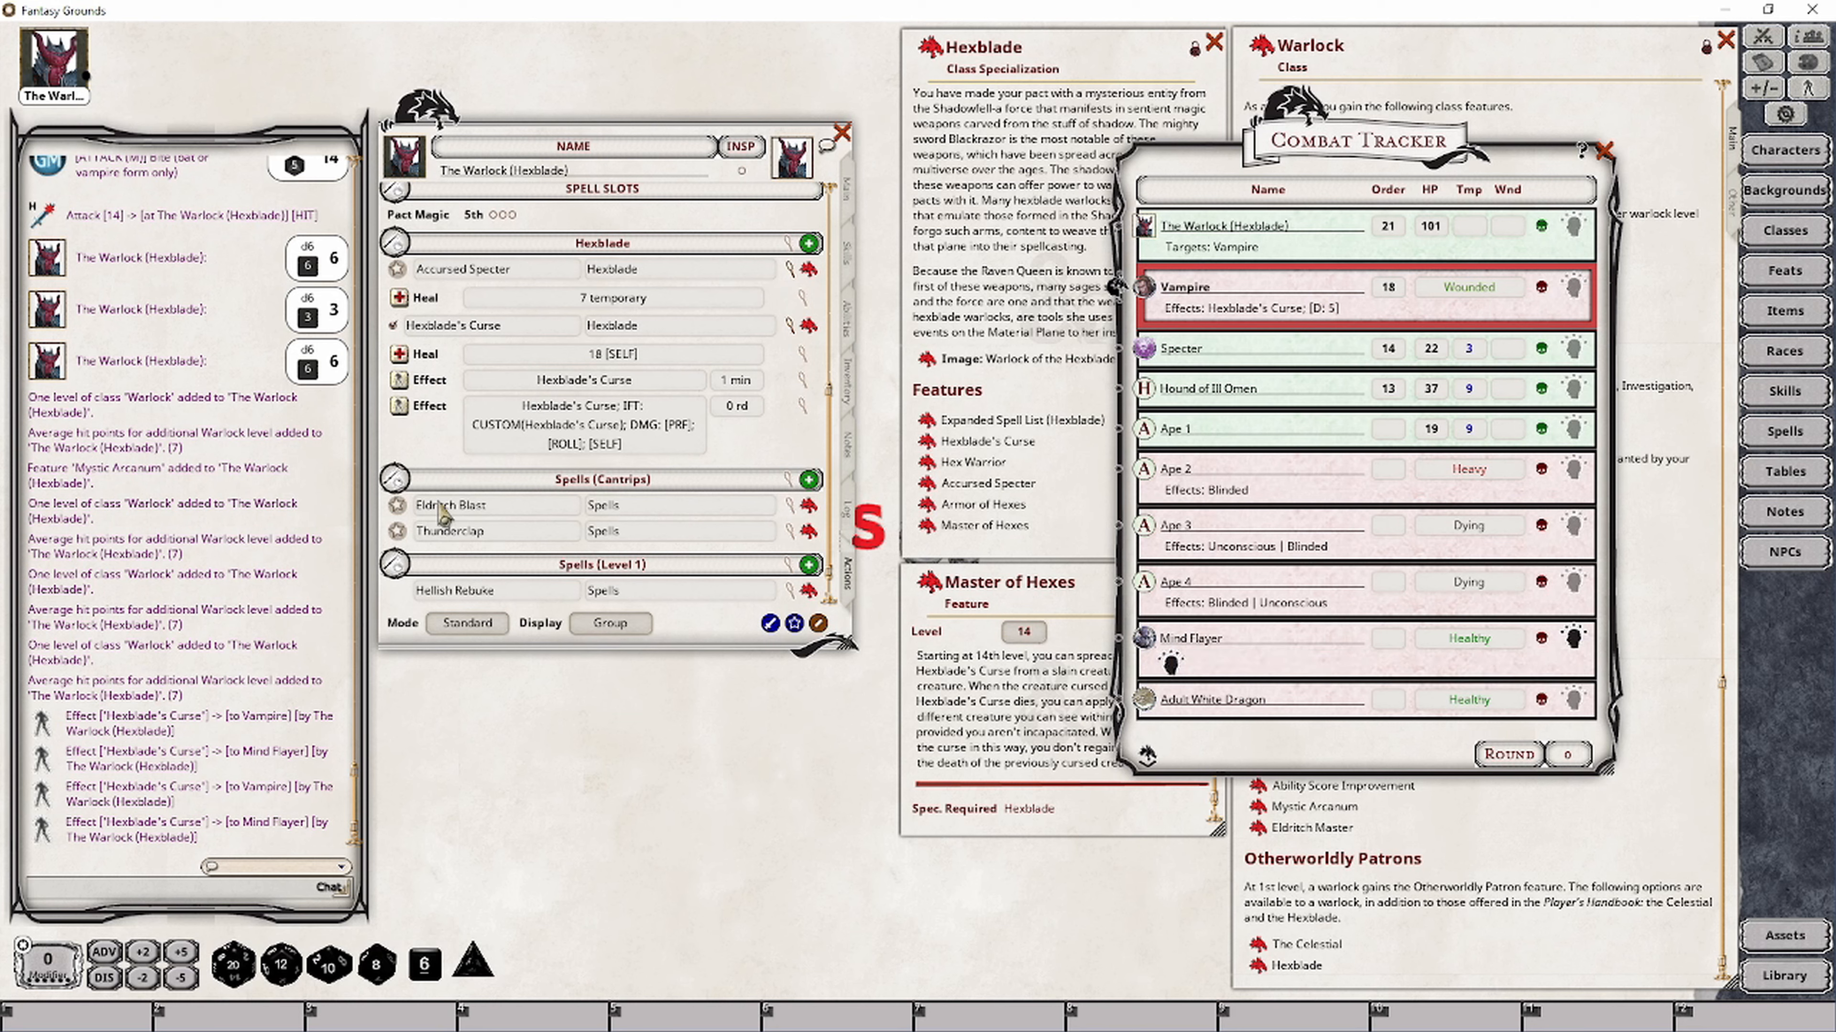
pyautogui.moveTo(402, 381); pyautogui.dragTo(1259, 638)
pyautogui.click(1574, 639)
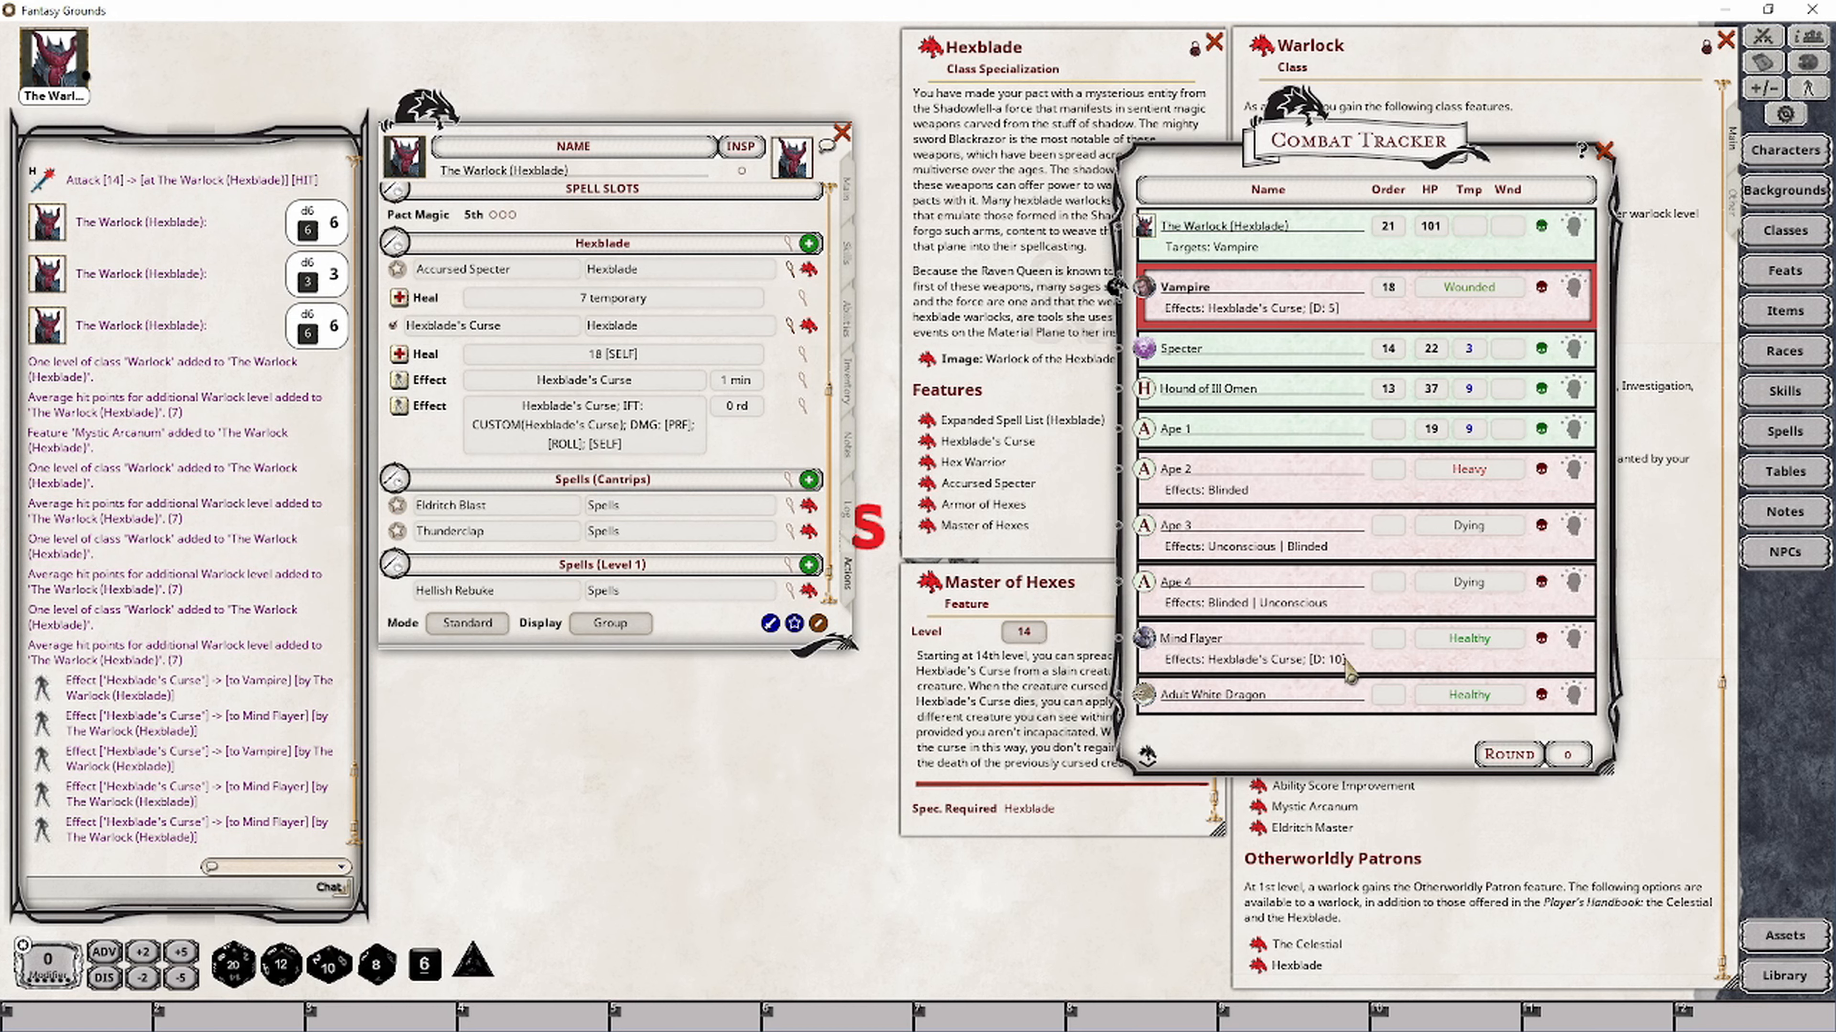